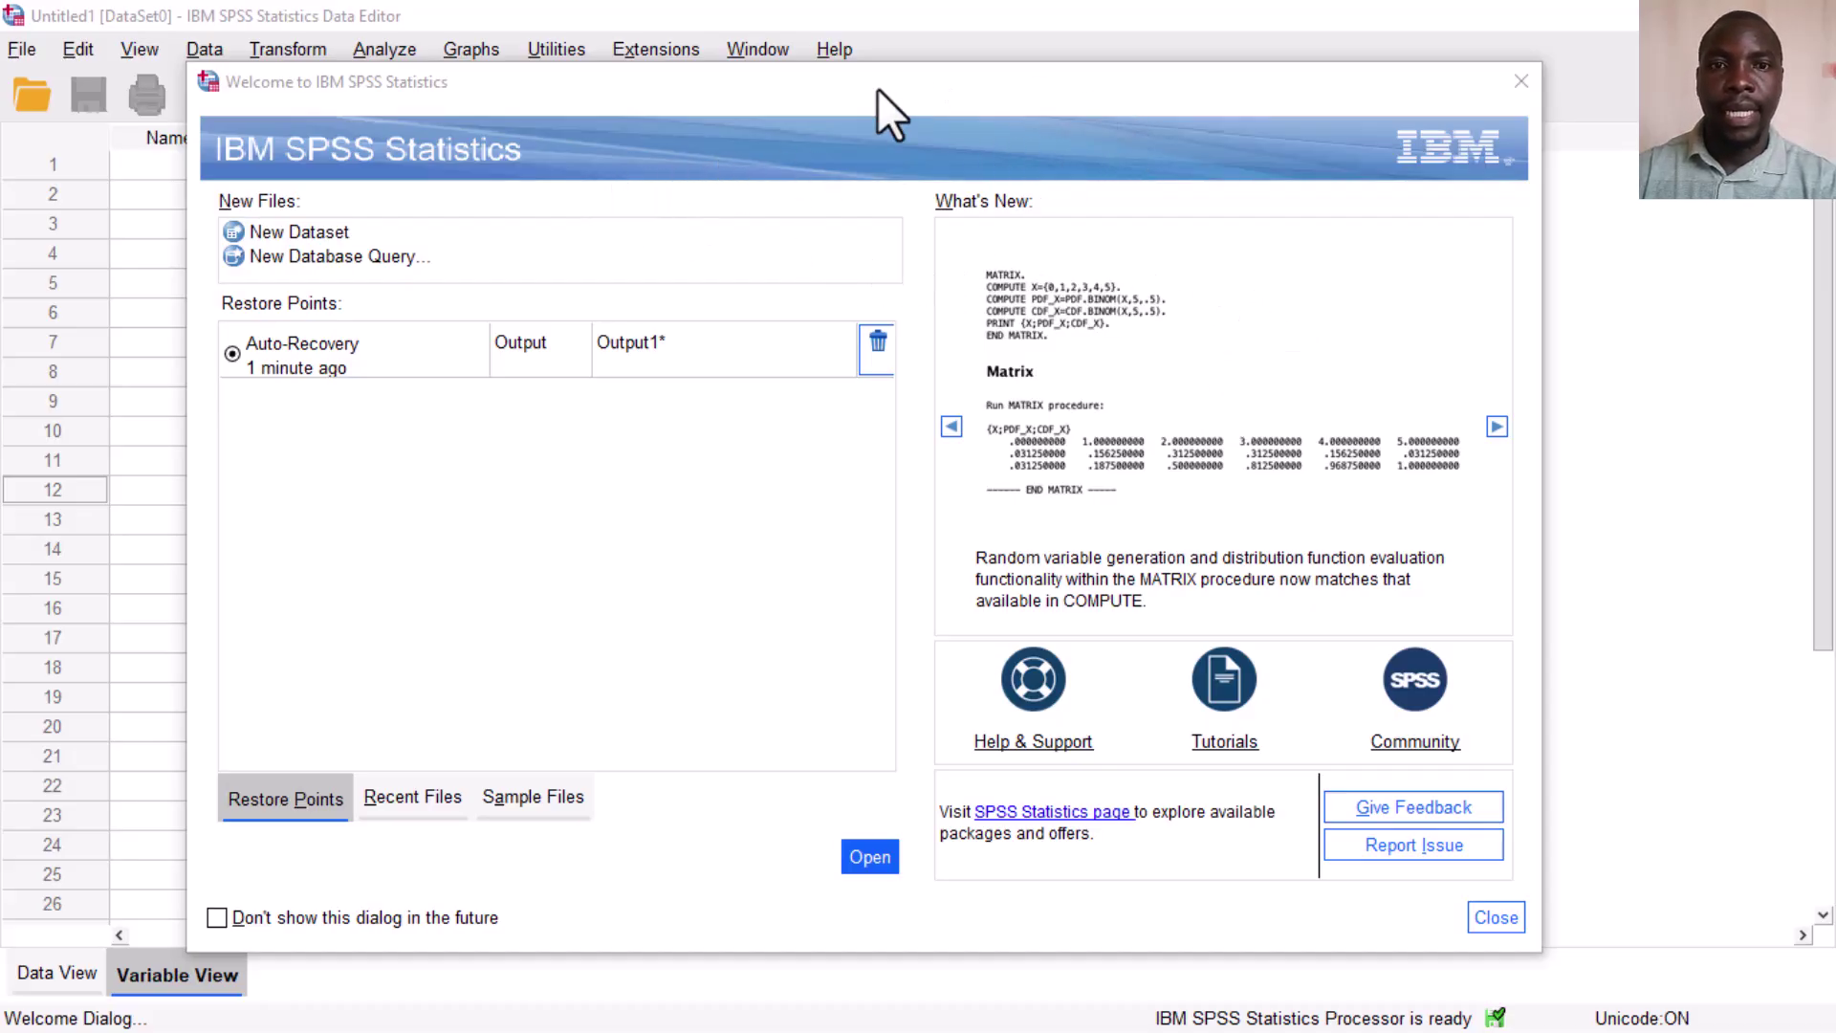
Close the SPSS welcome screen and bring up the SURVEY QUESTIONNAIRE document in Word
left_click(1520, 84)
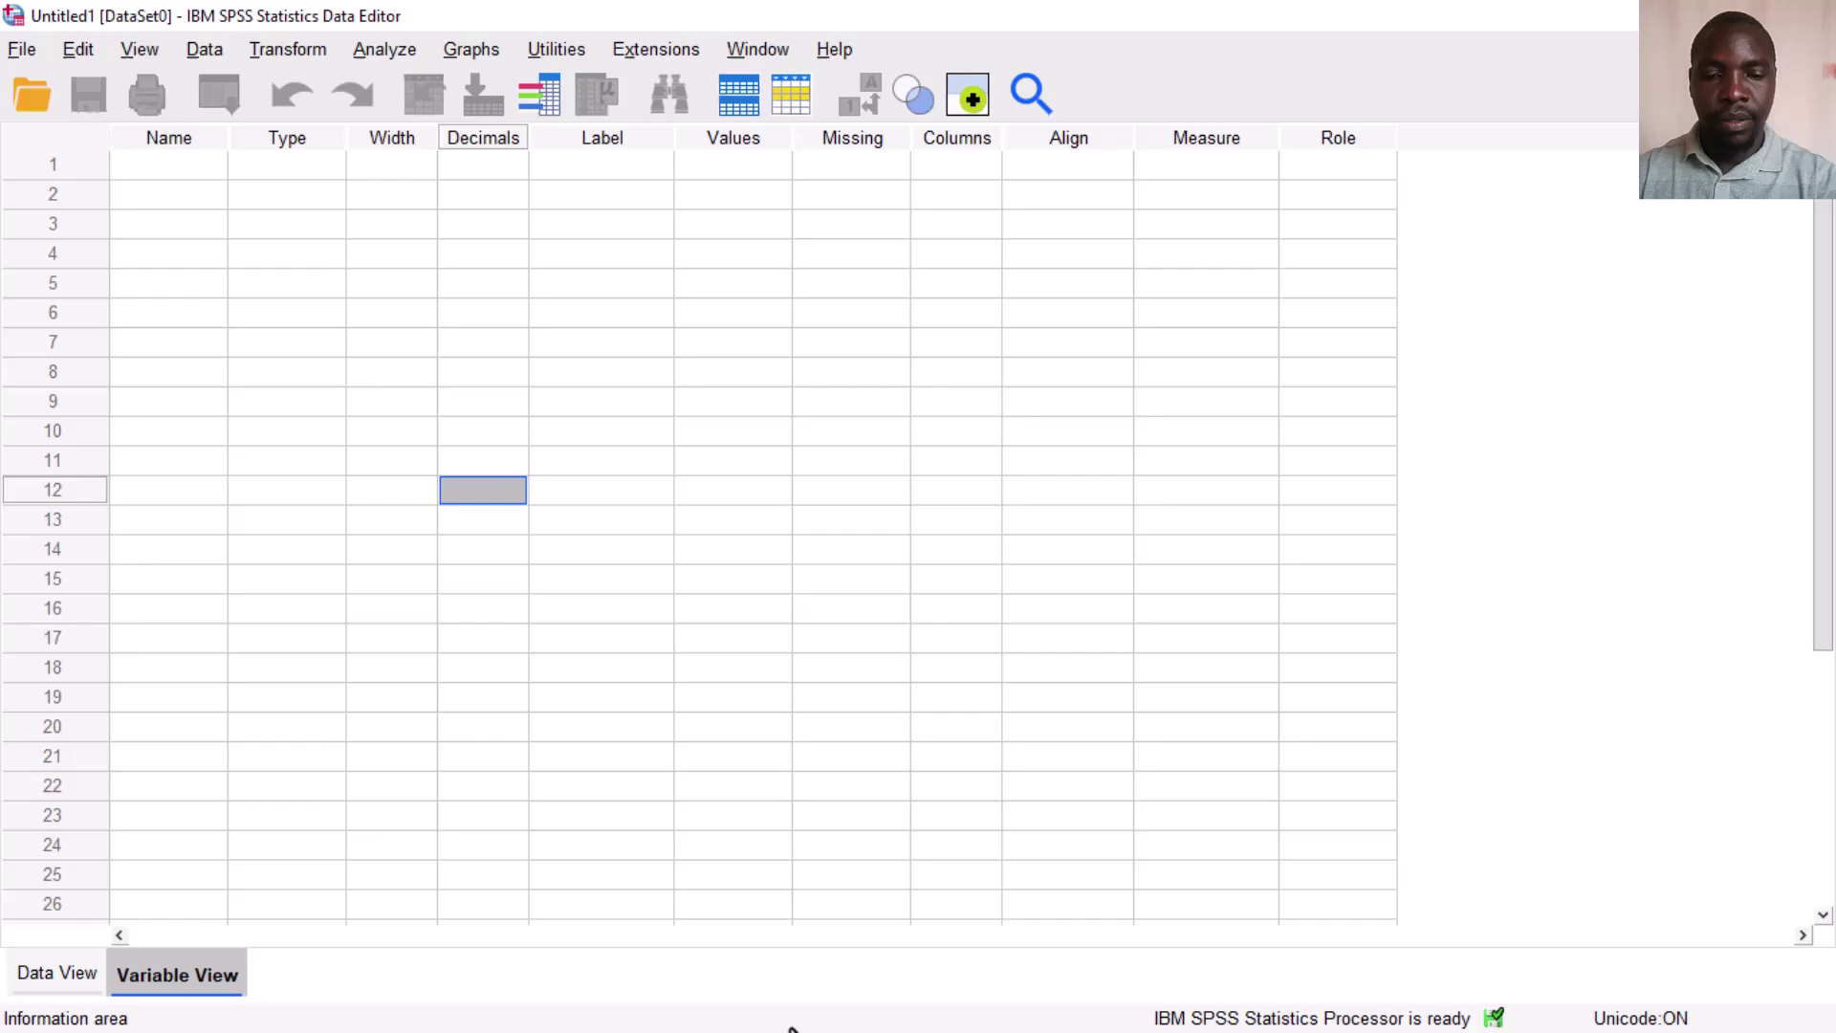
mouse_move(793, 1028)
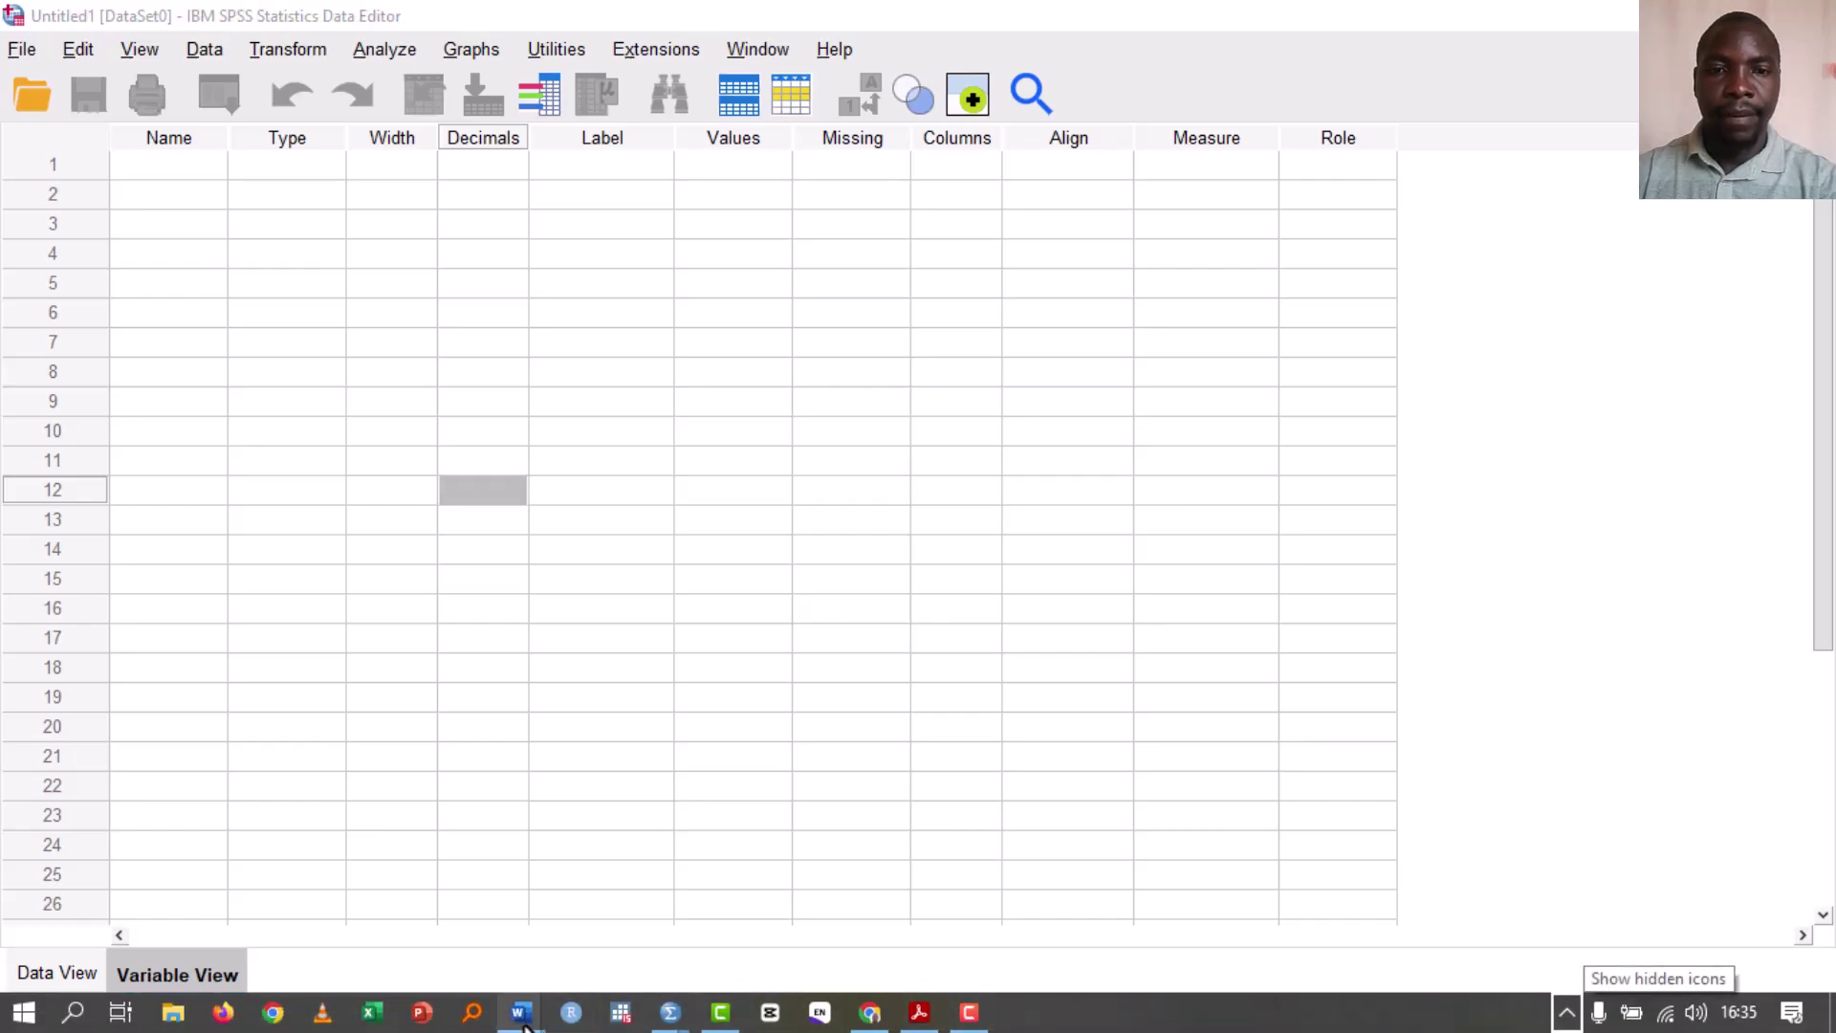
mouse_move(522, 1018)
left_click(629, 880)
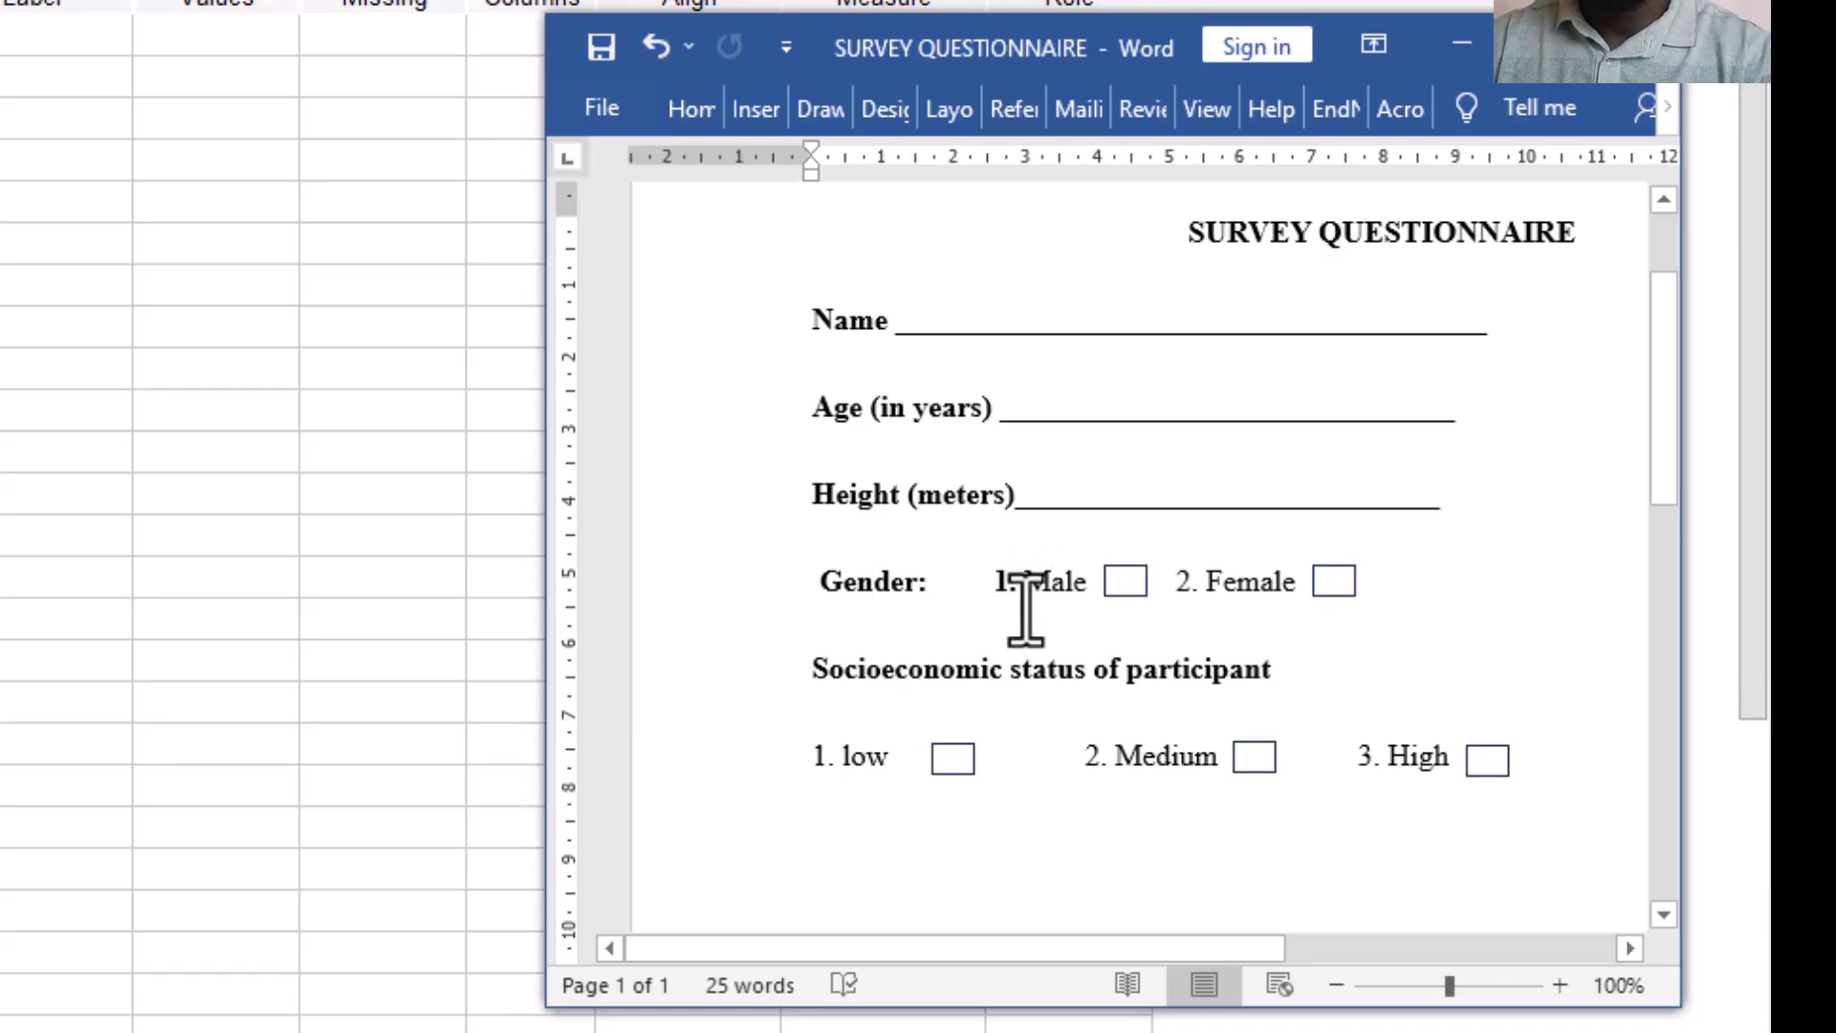
left_click(873, 585)
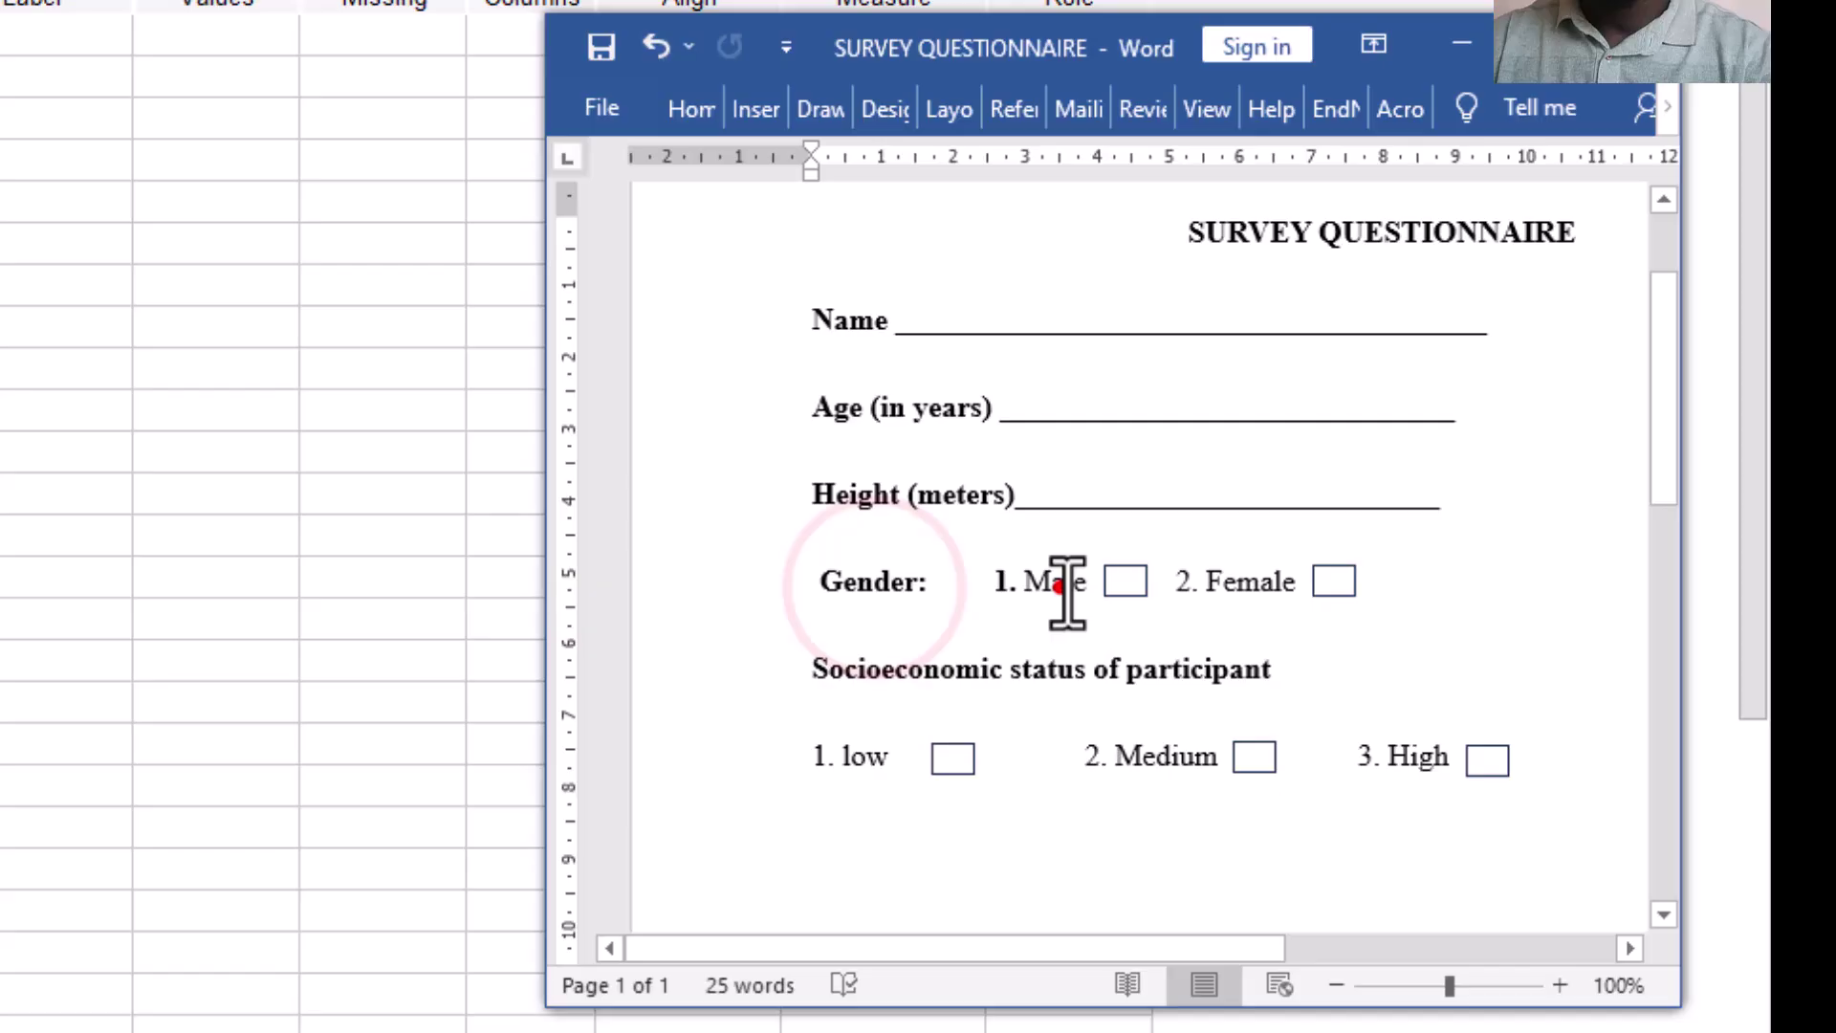
left_click(1058, 582)
left_click(1235, 582)
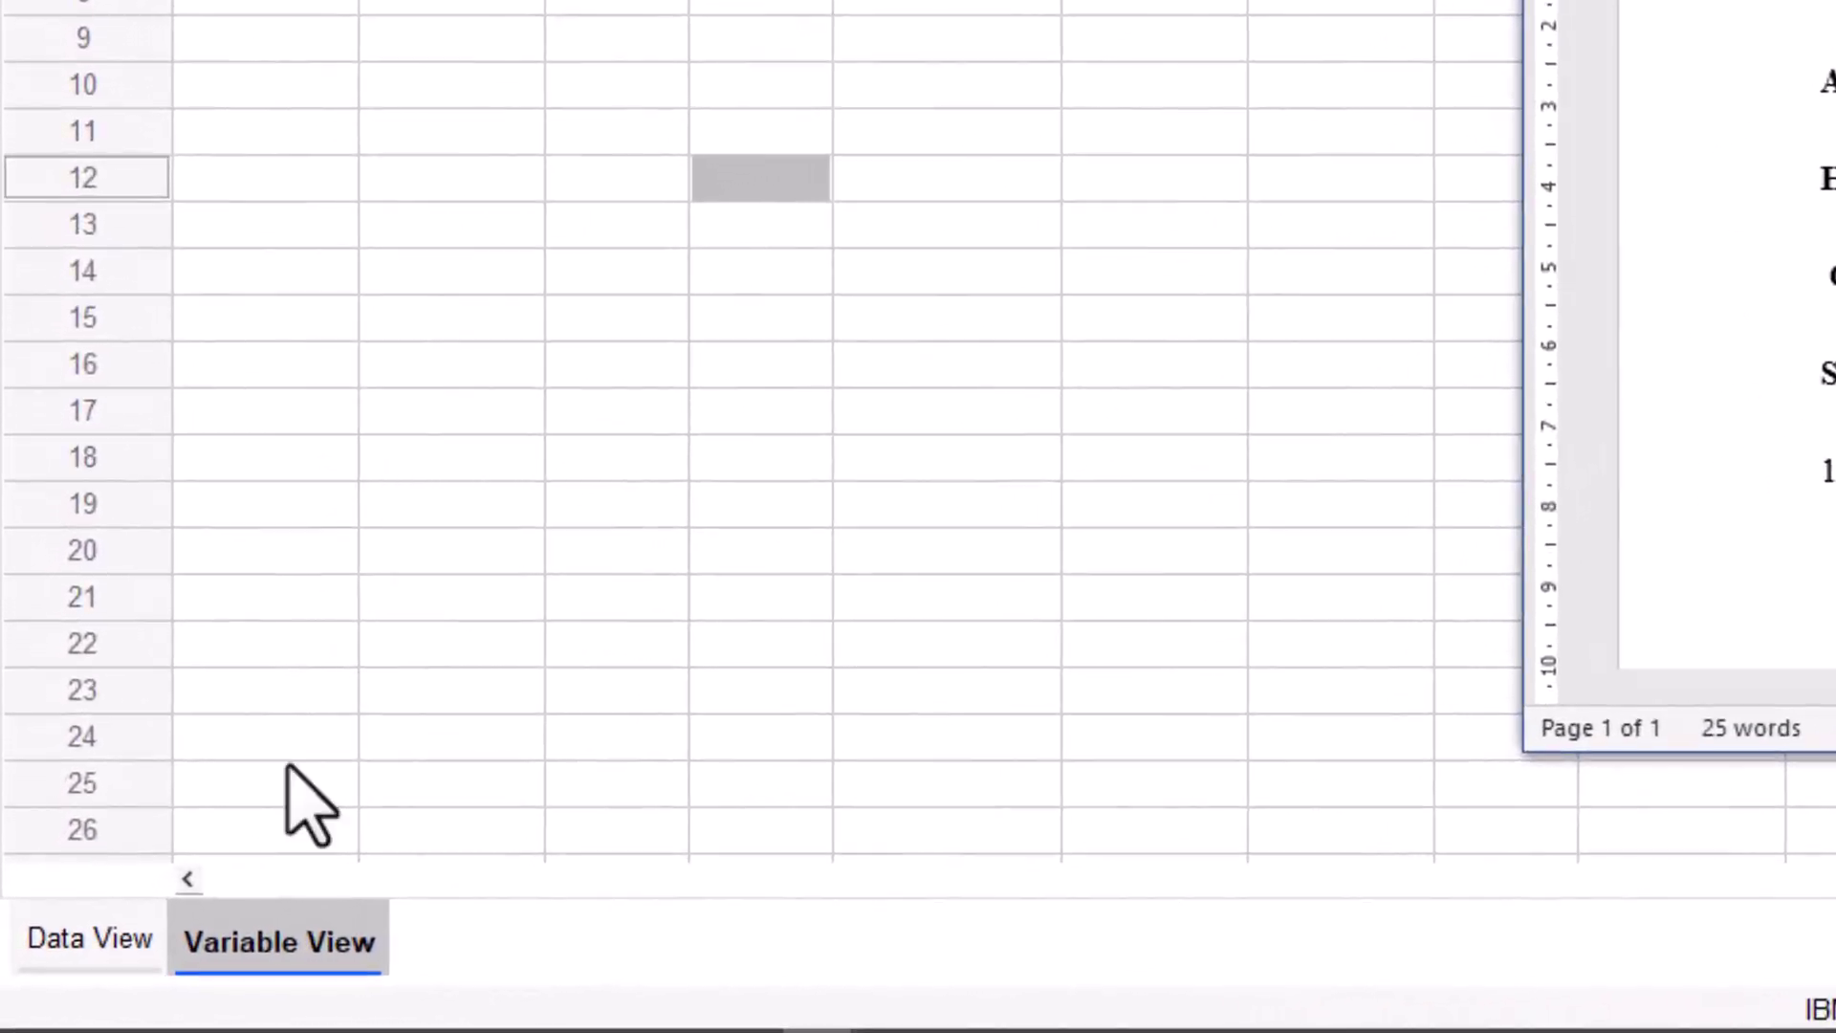
In Variable View, enter 'name' as the first variable in row 1
left_click(295, 936)
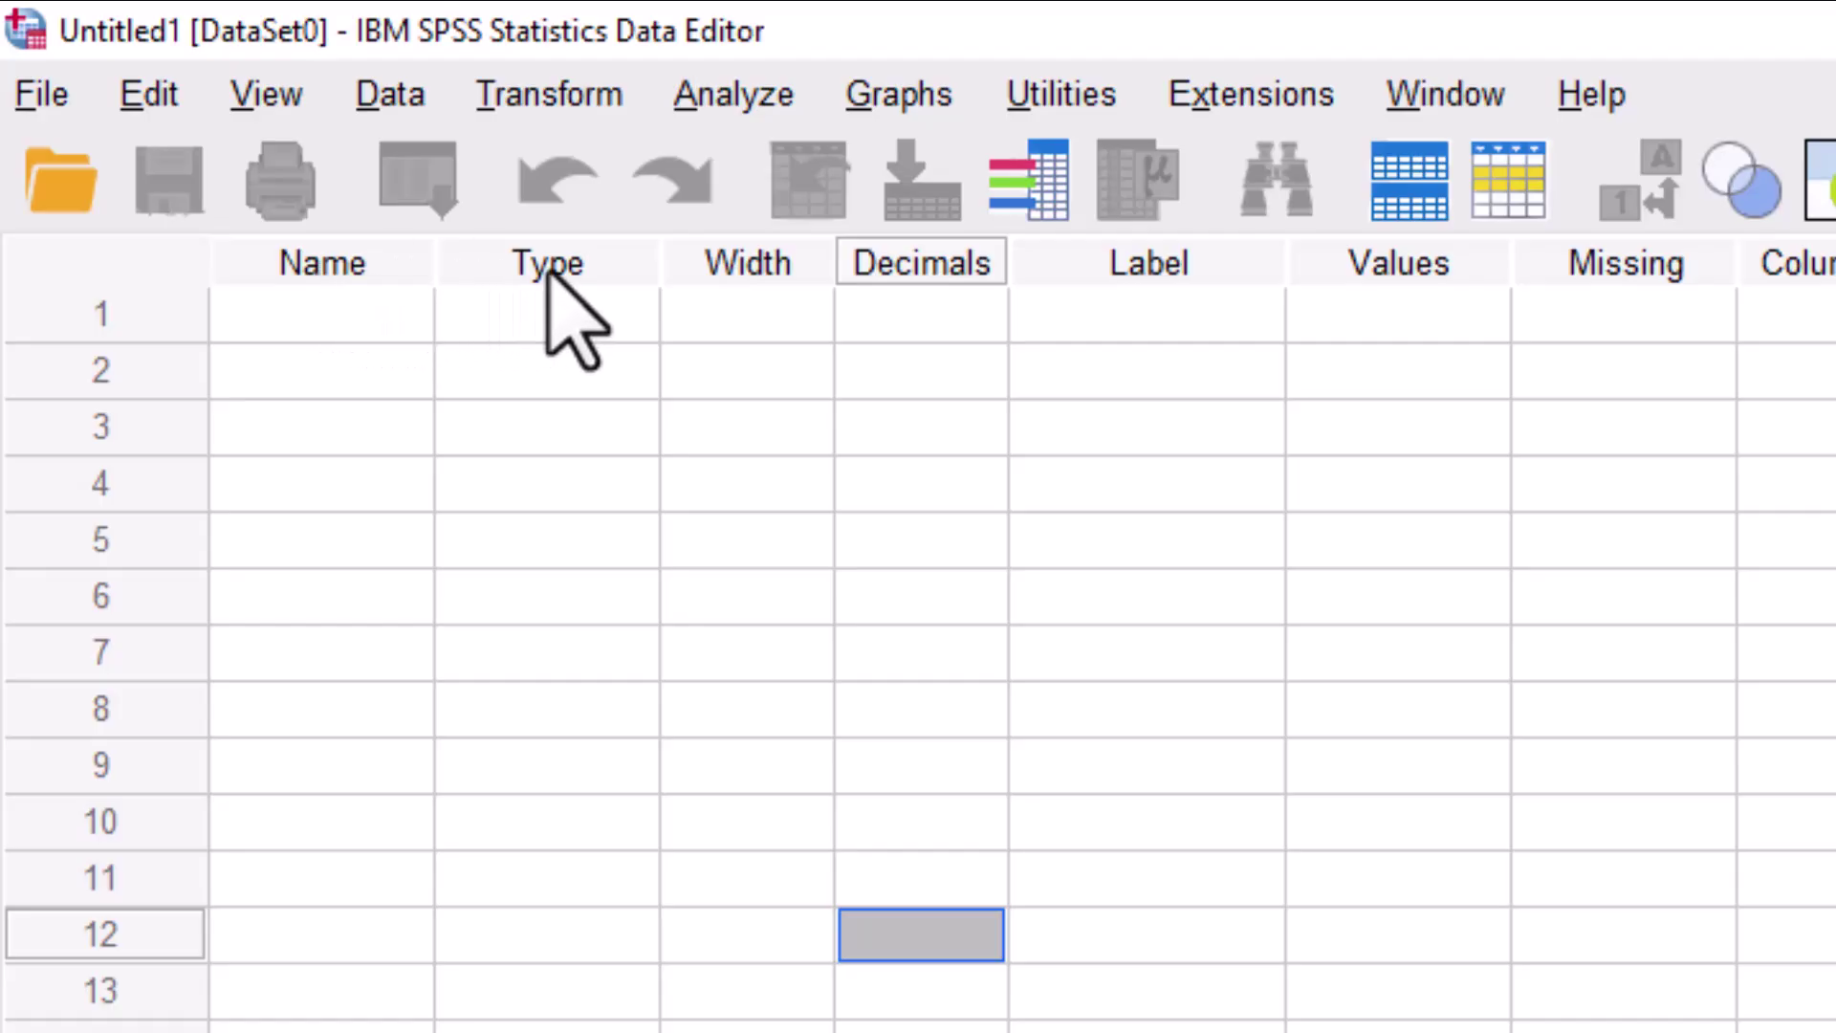
left_click(337, 321)
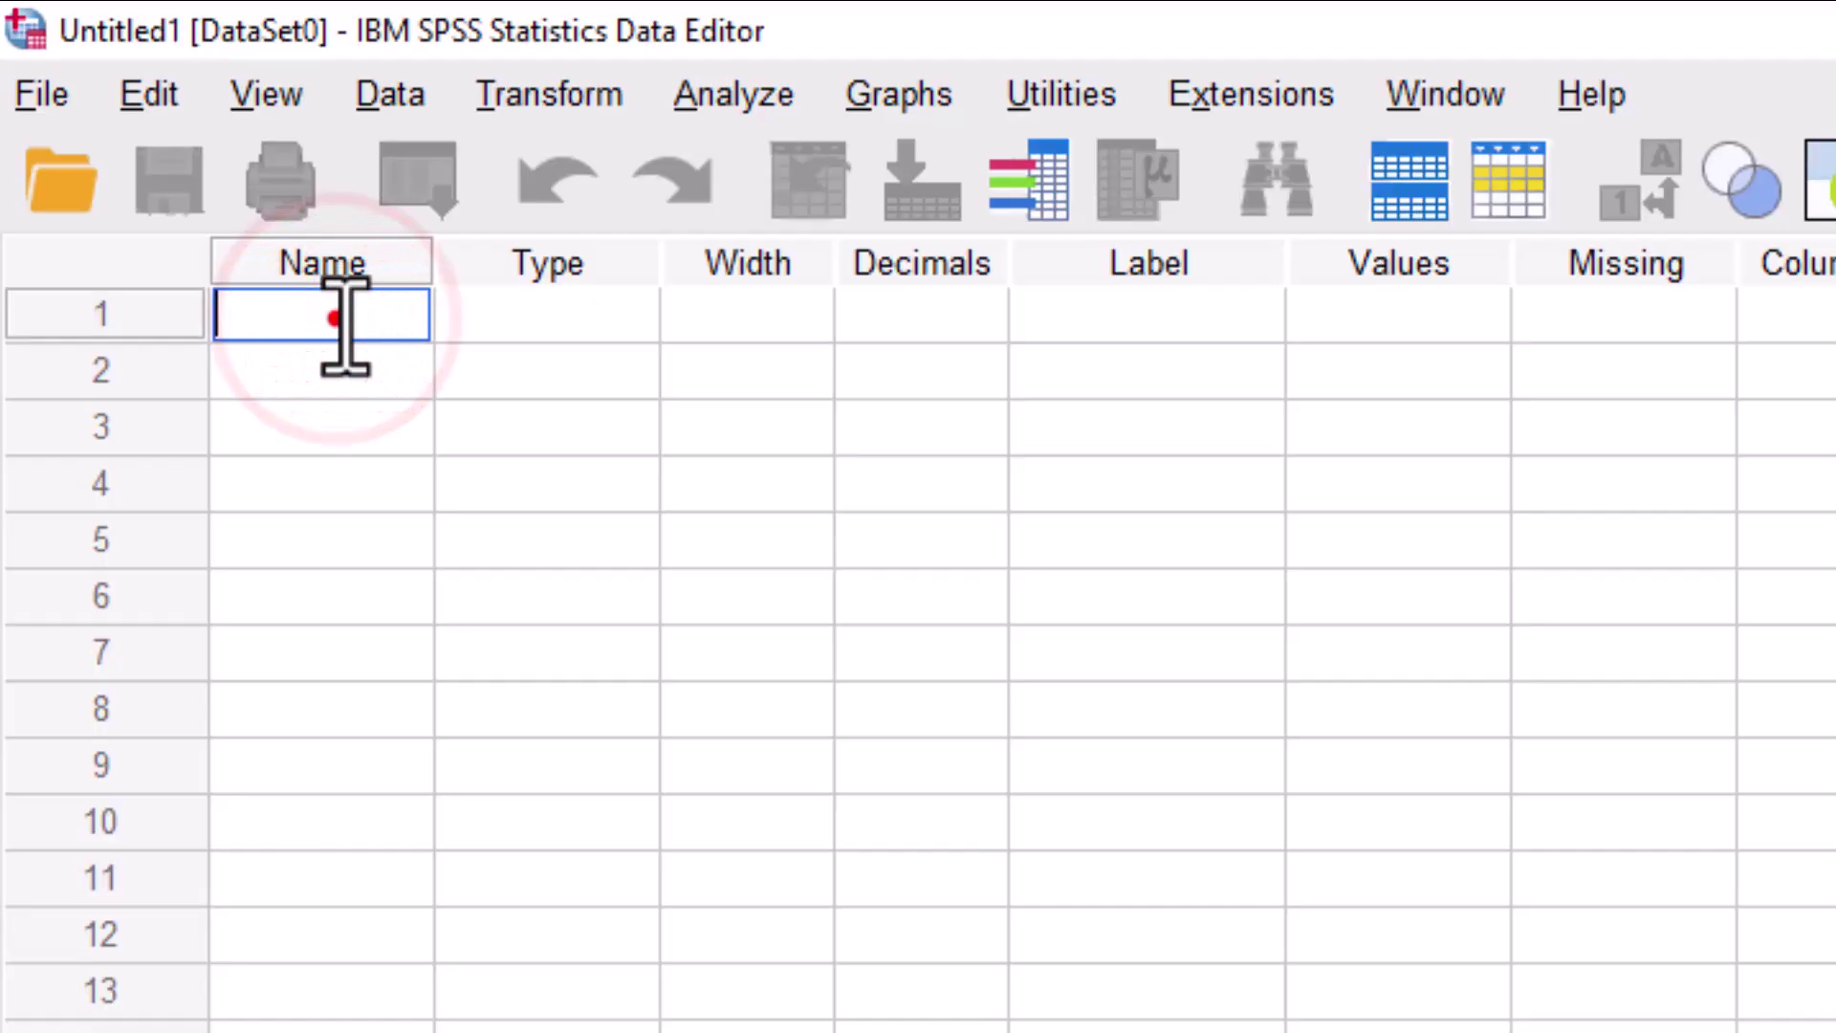
left_click(344, 322)
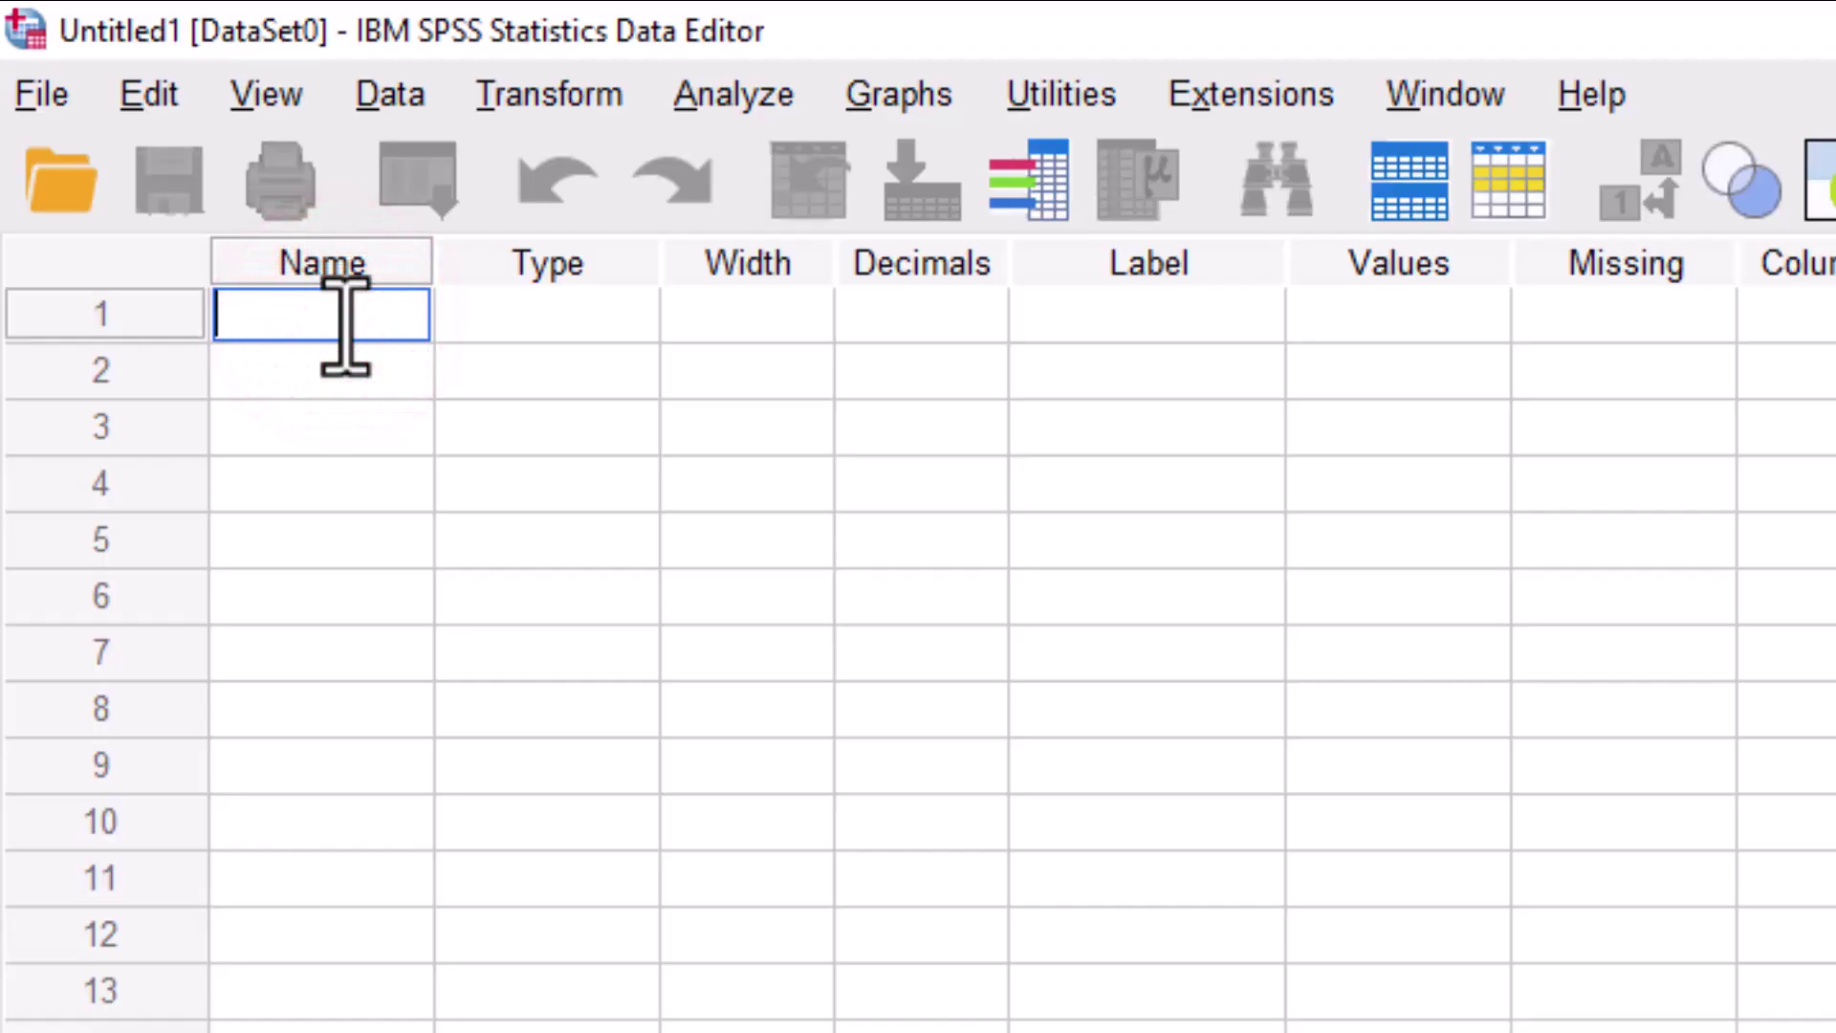
type("name")
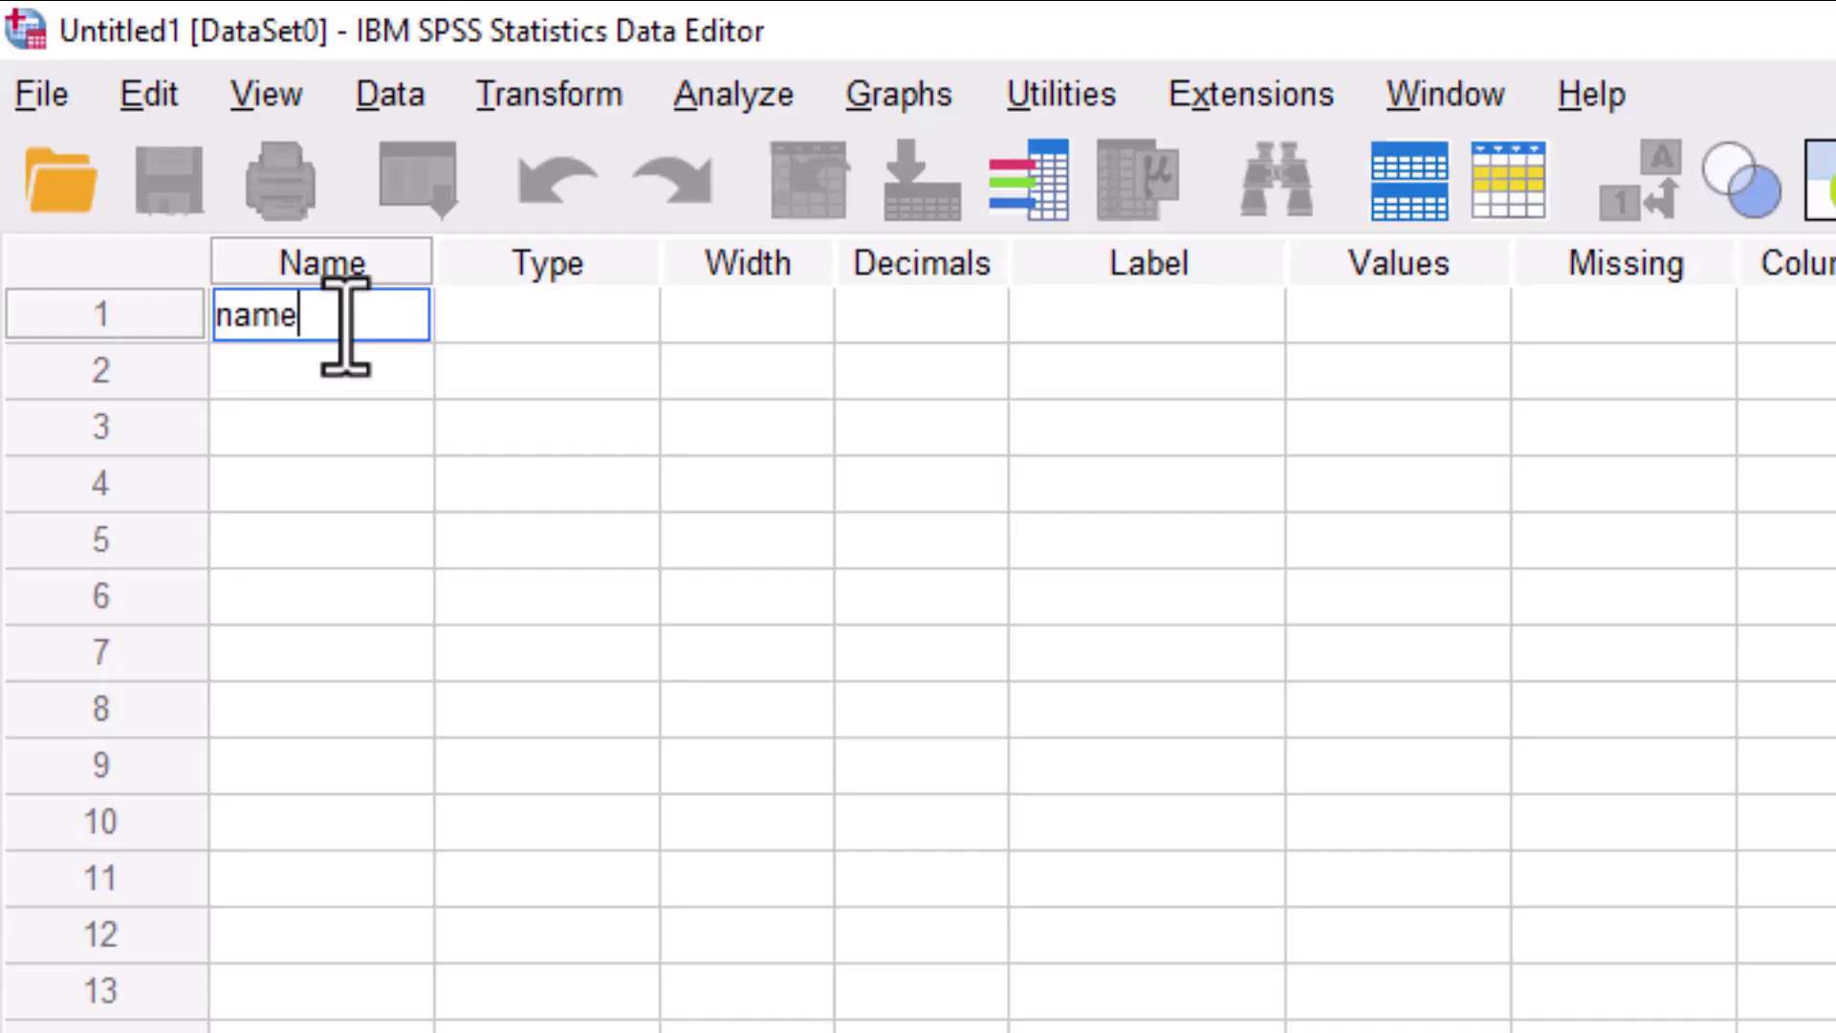
left_click(277, 392)
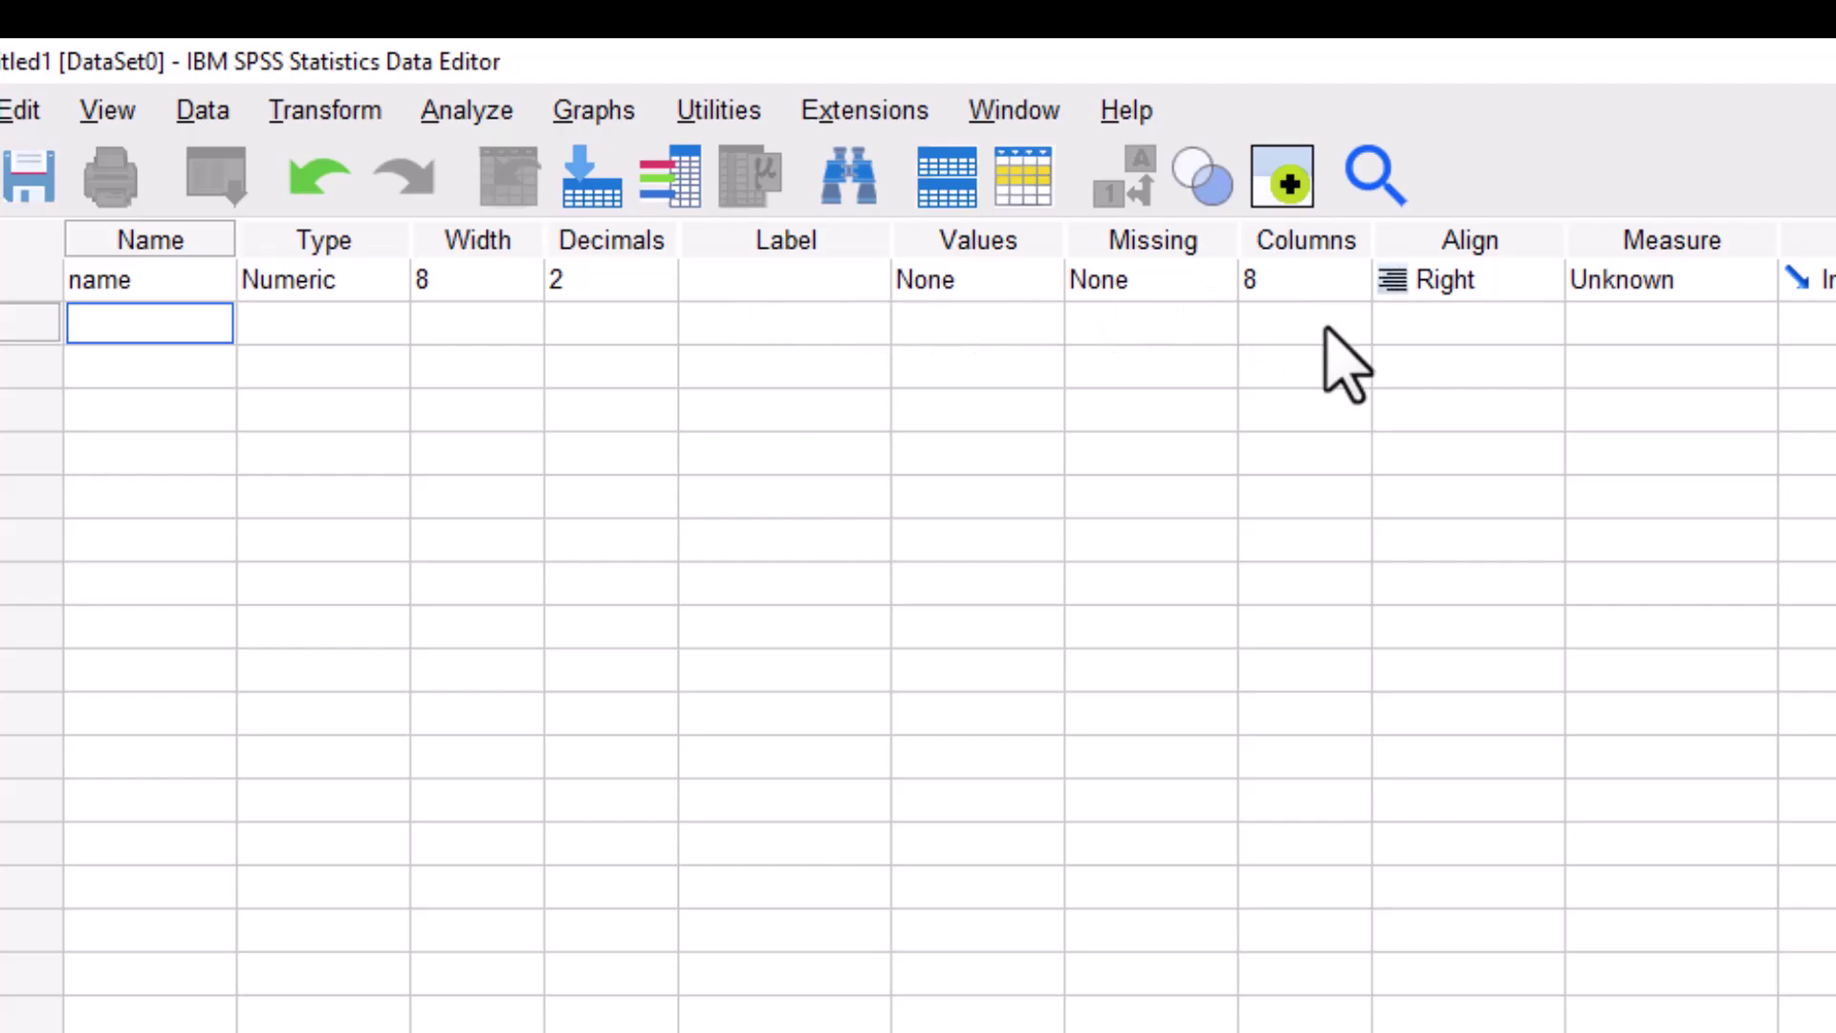
Try renaming the first variable to 'name of', which SPSS rejects as invalid
left_click(4, 319)
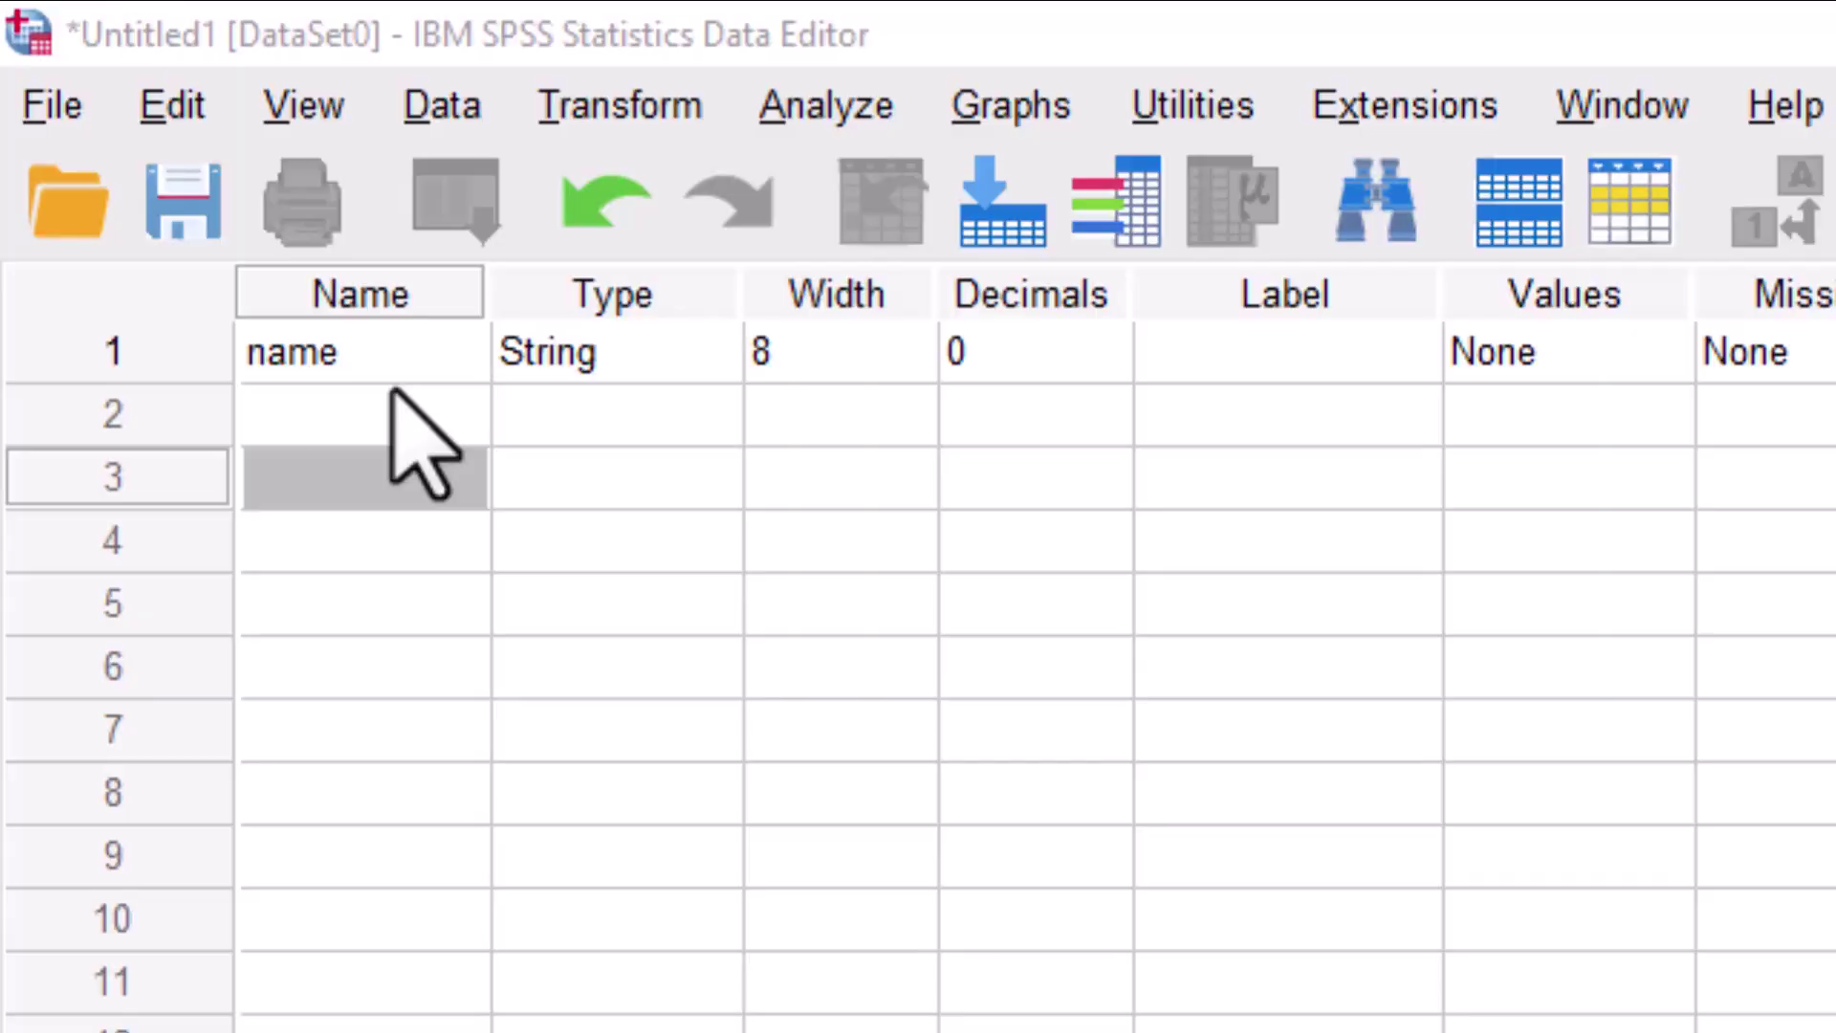
left_click(396, 355)
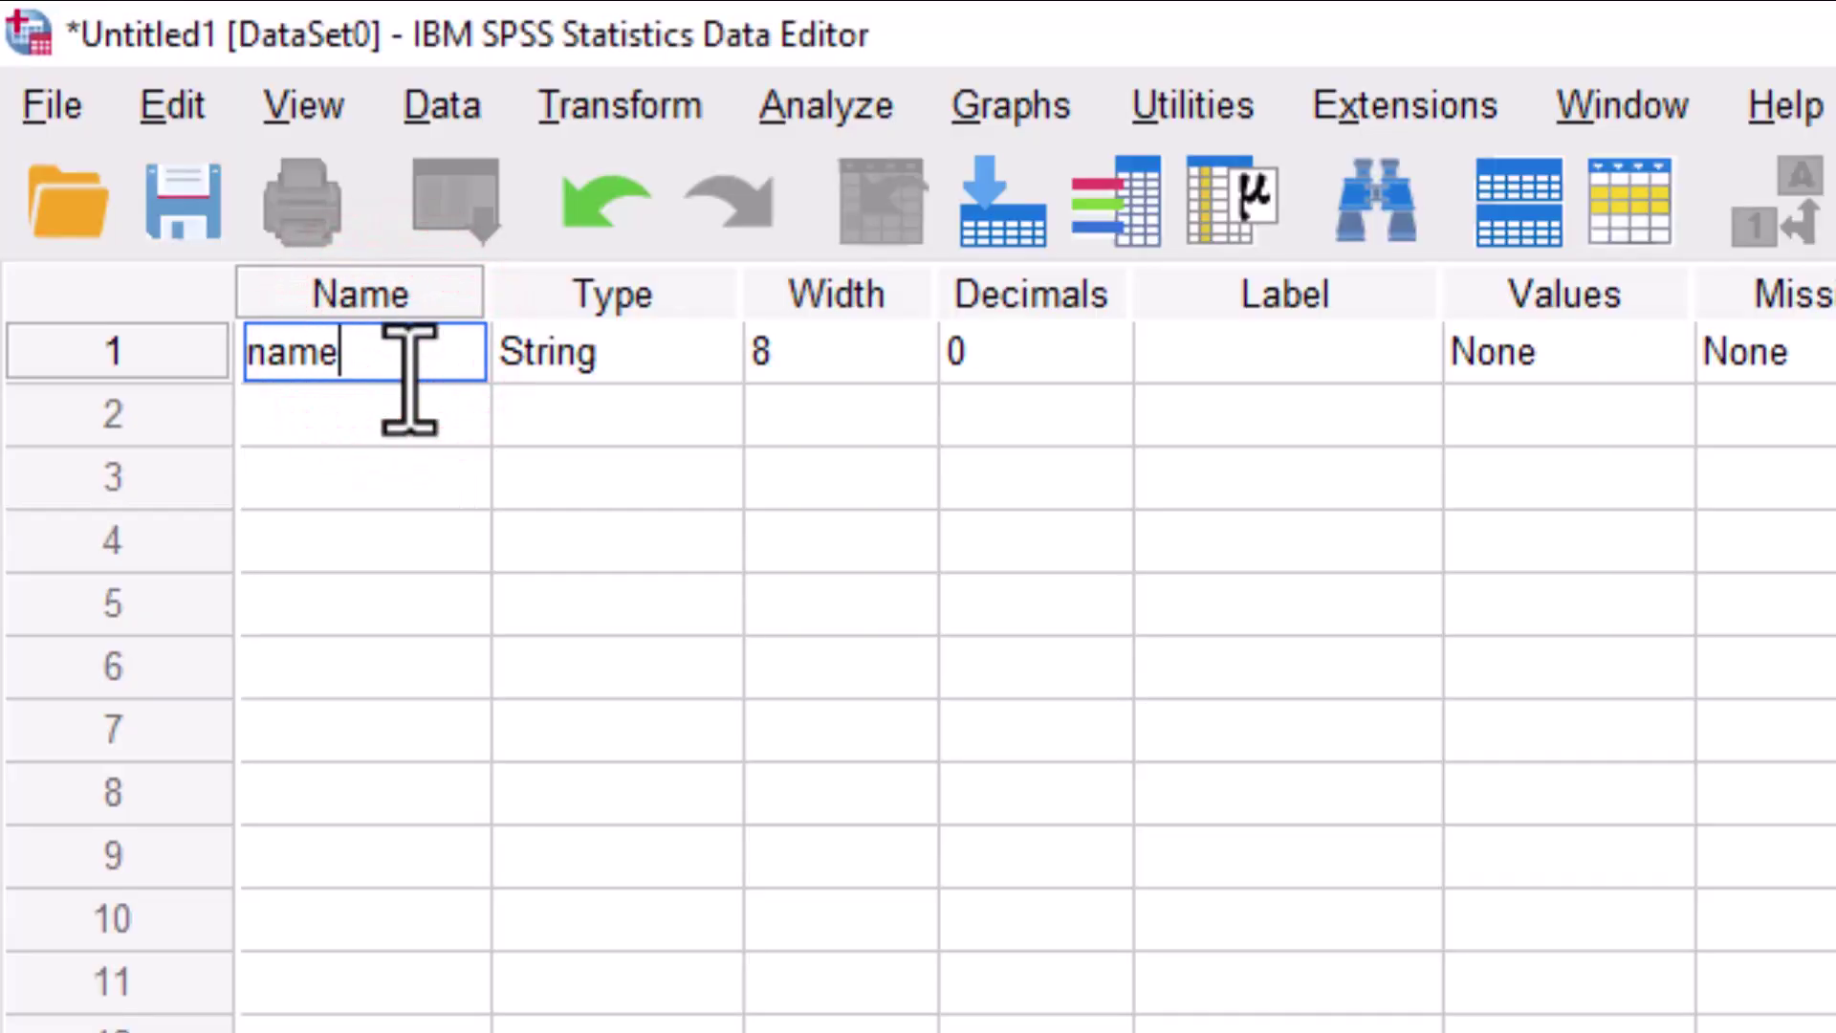
type("of")
key("Return")
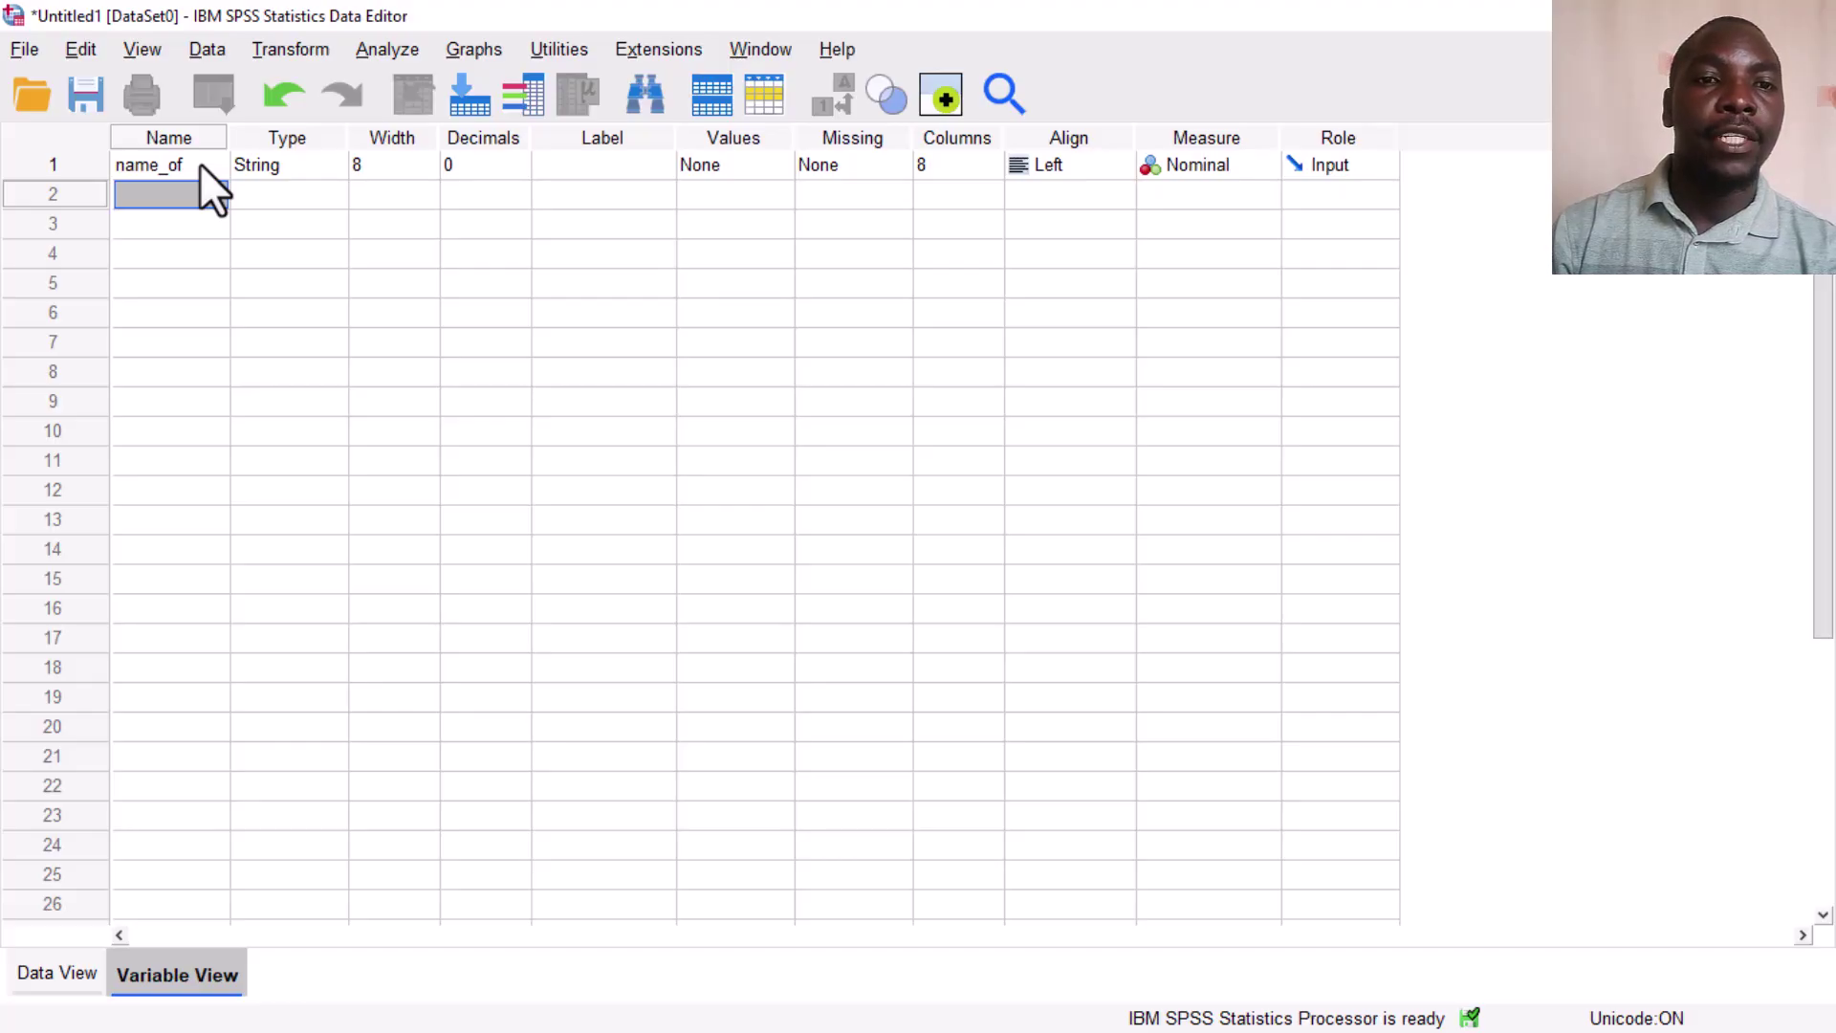
Try adding a duplicate variable 'name' in row 2 and dismiss the warning
left_click(177, 194)
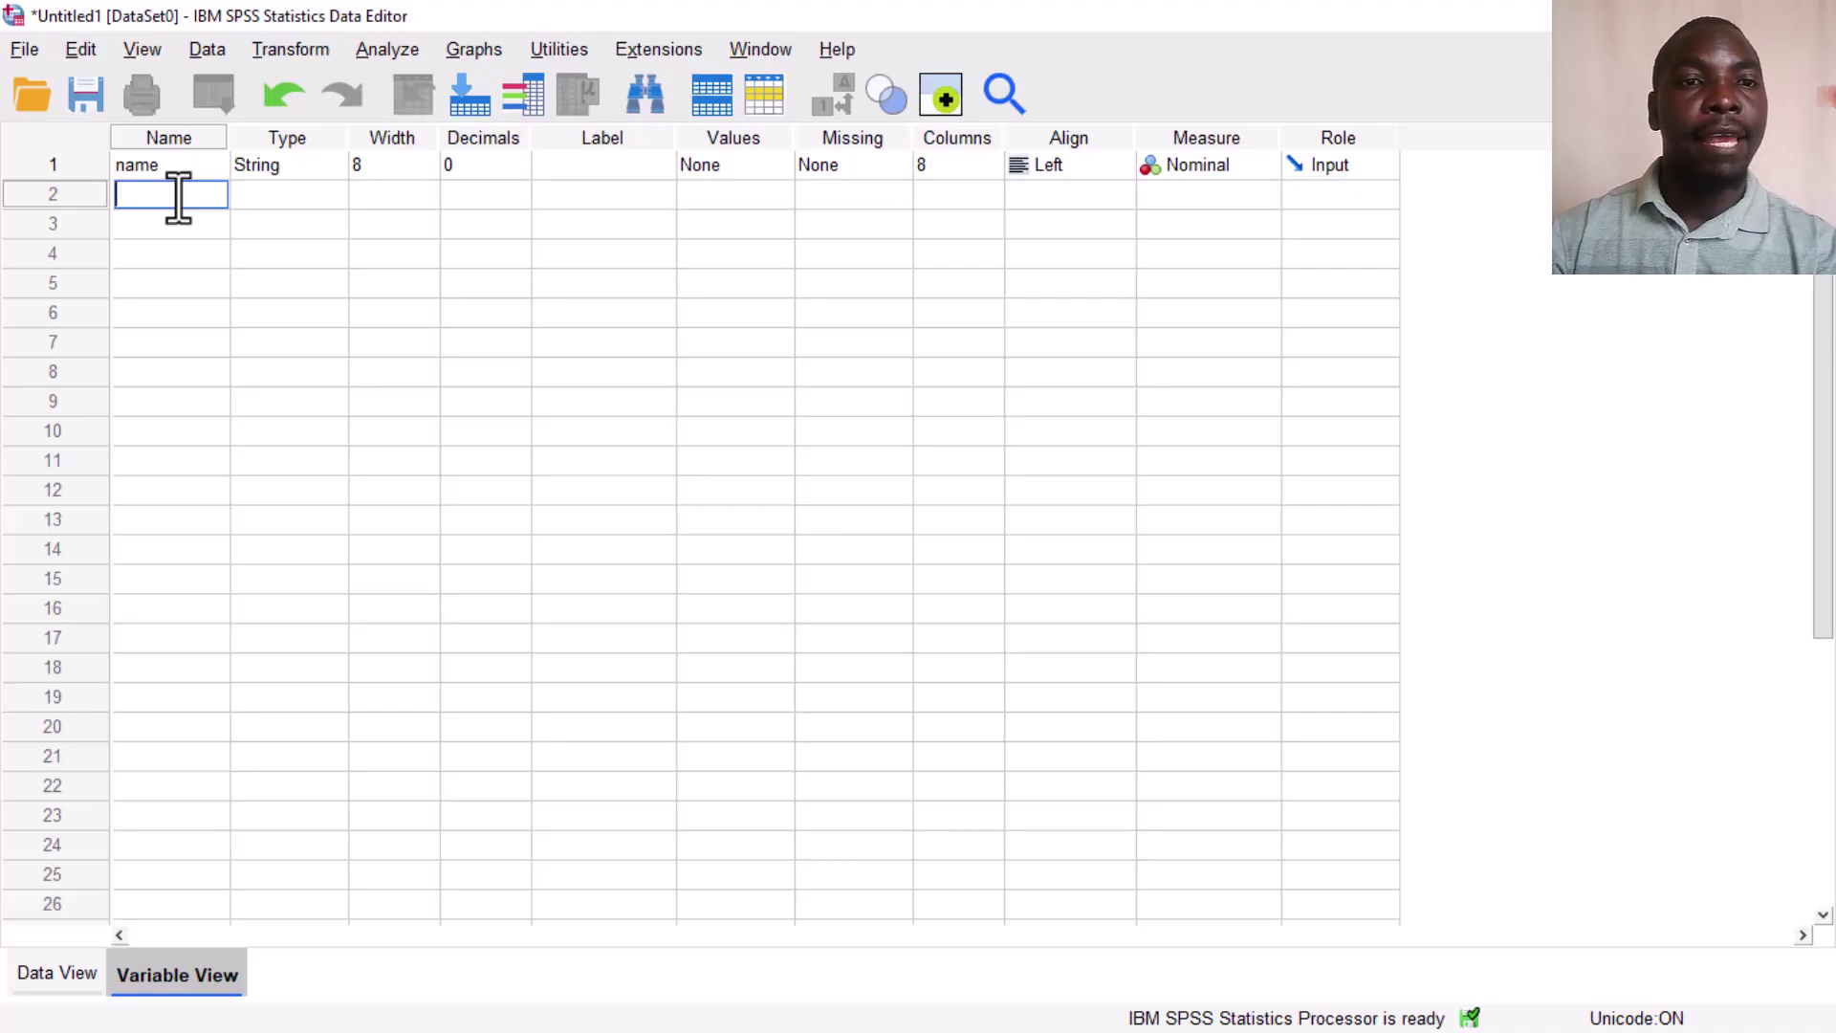
type("name")
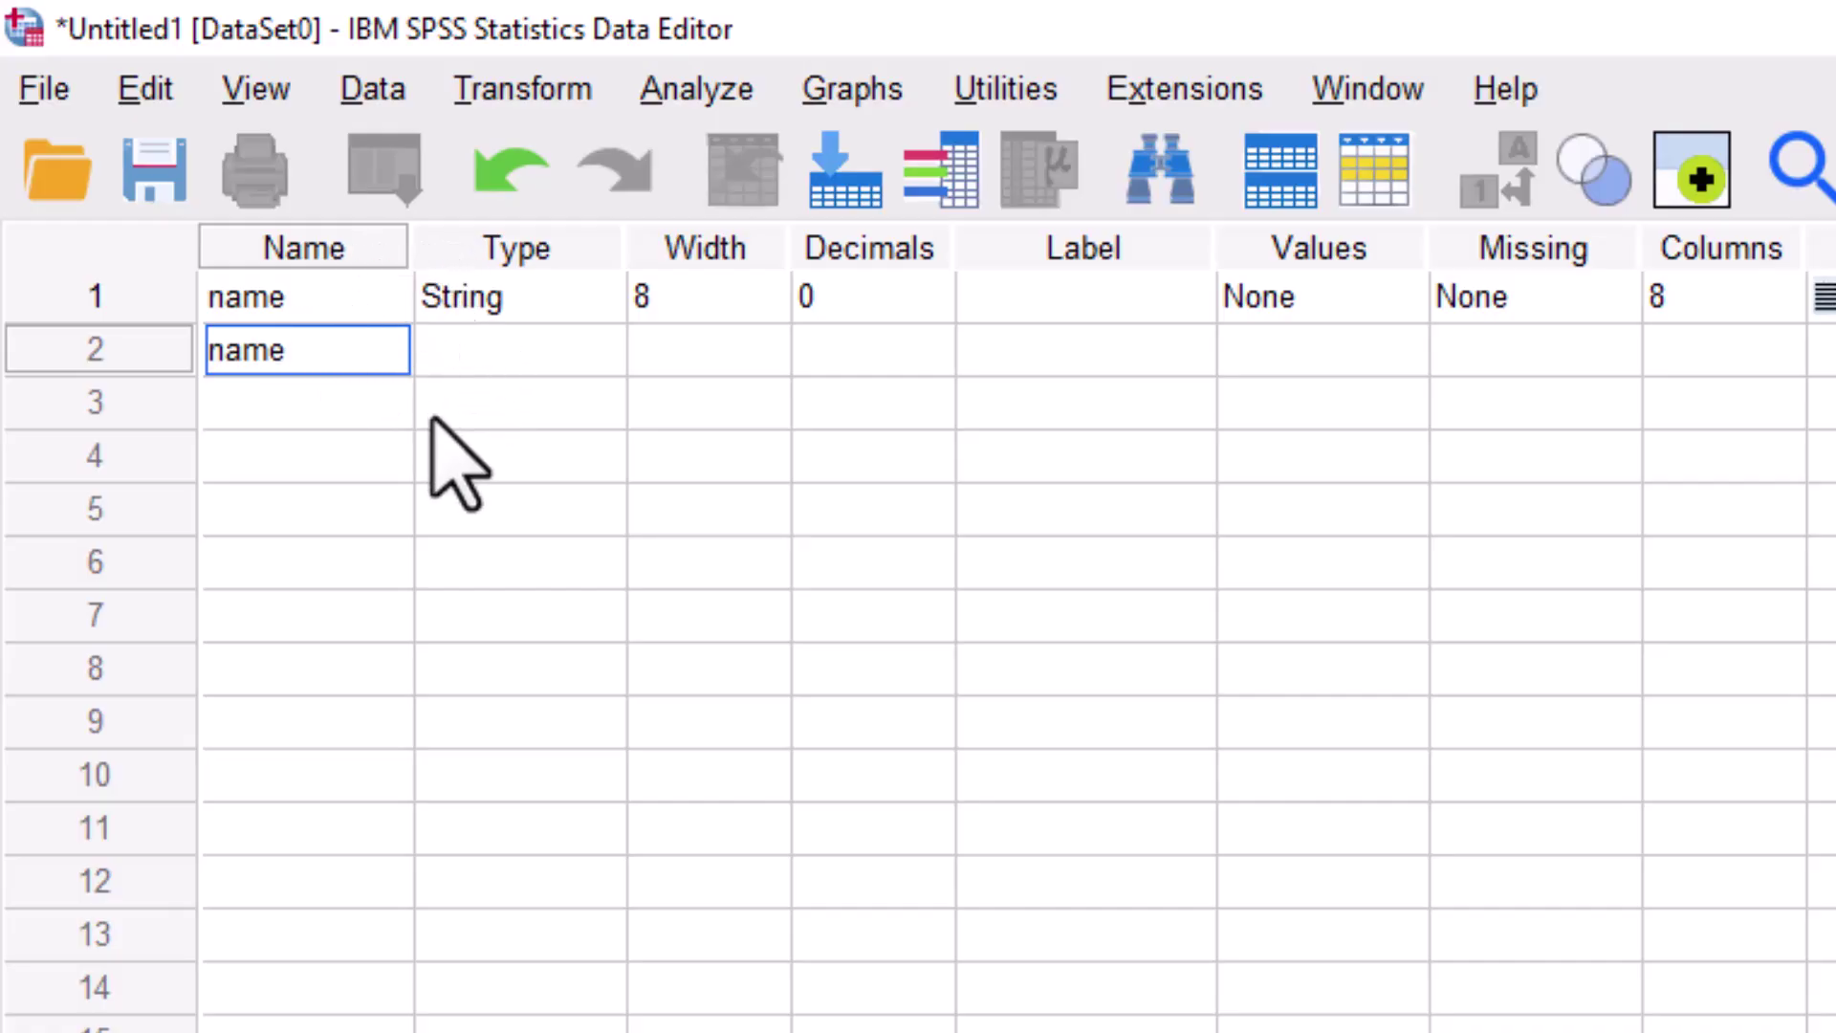
key("Return")
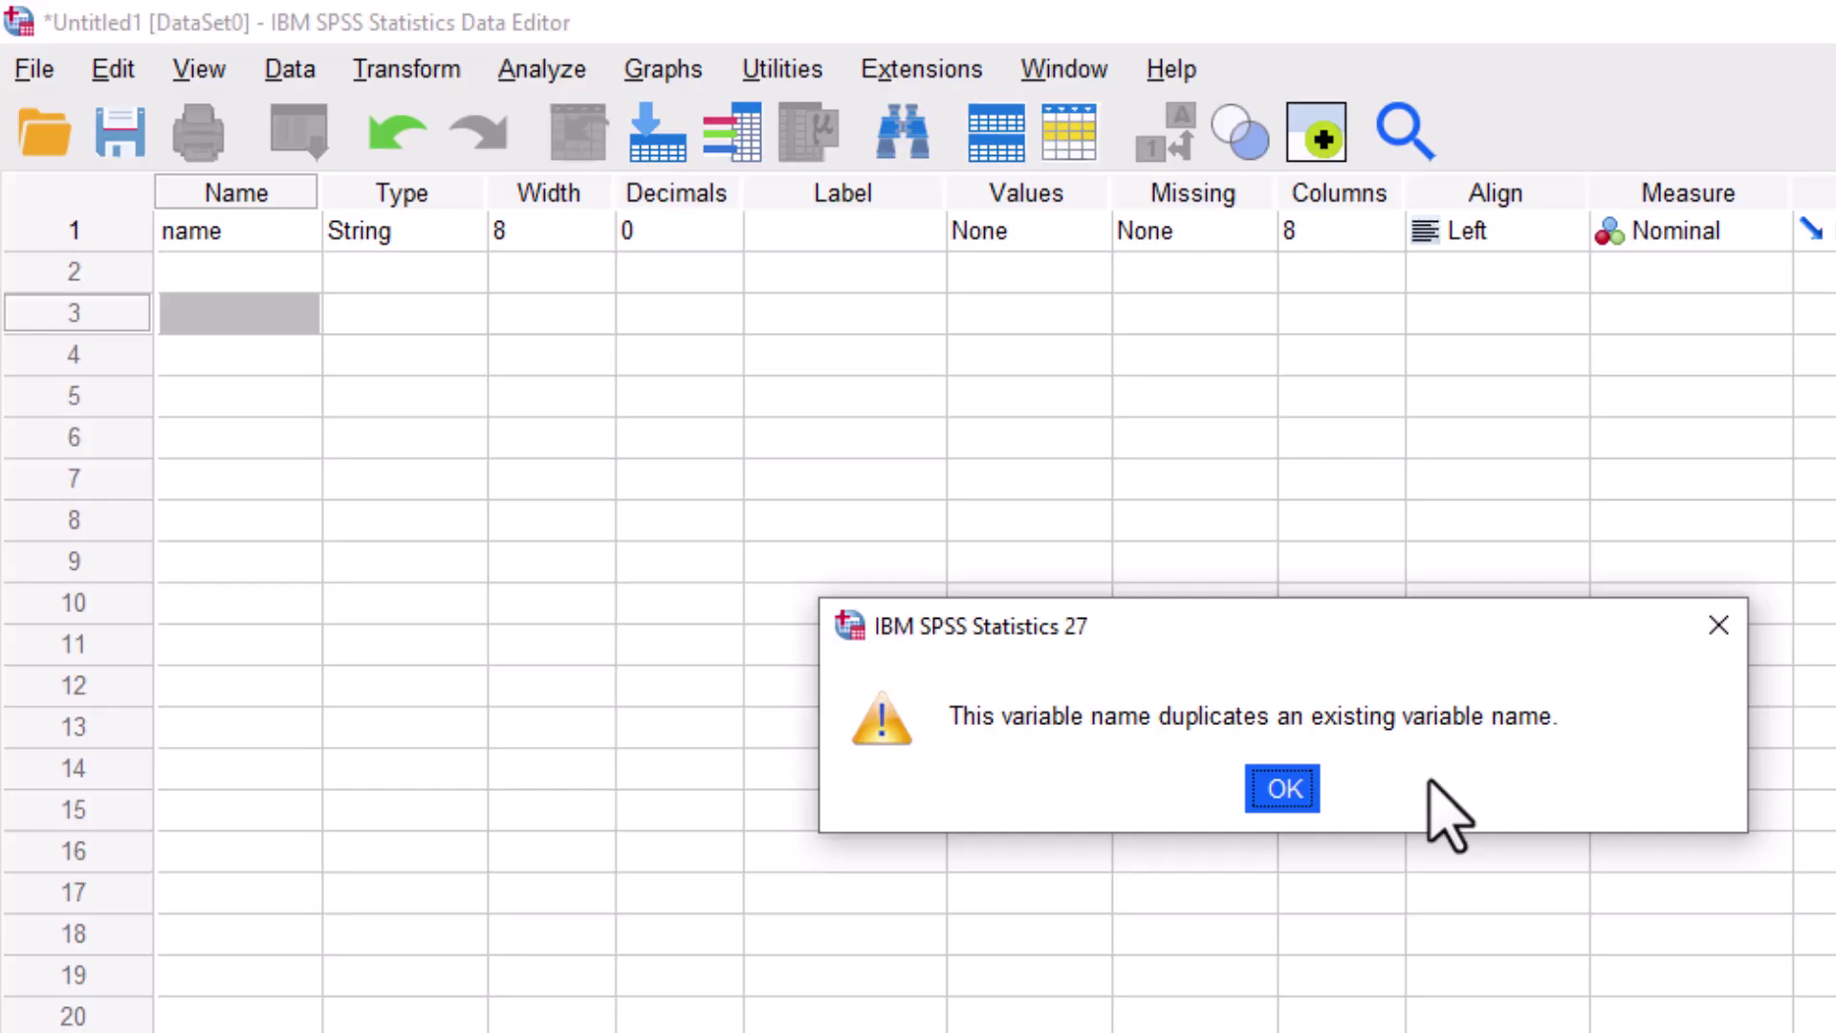
left_click(1286, 789)
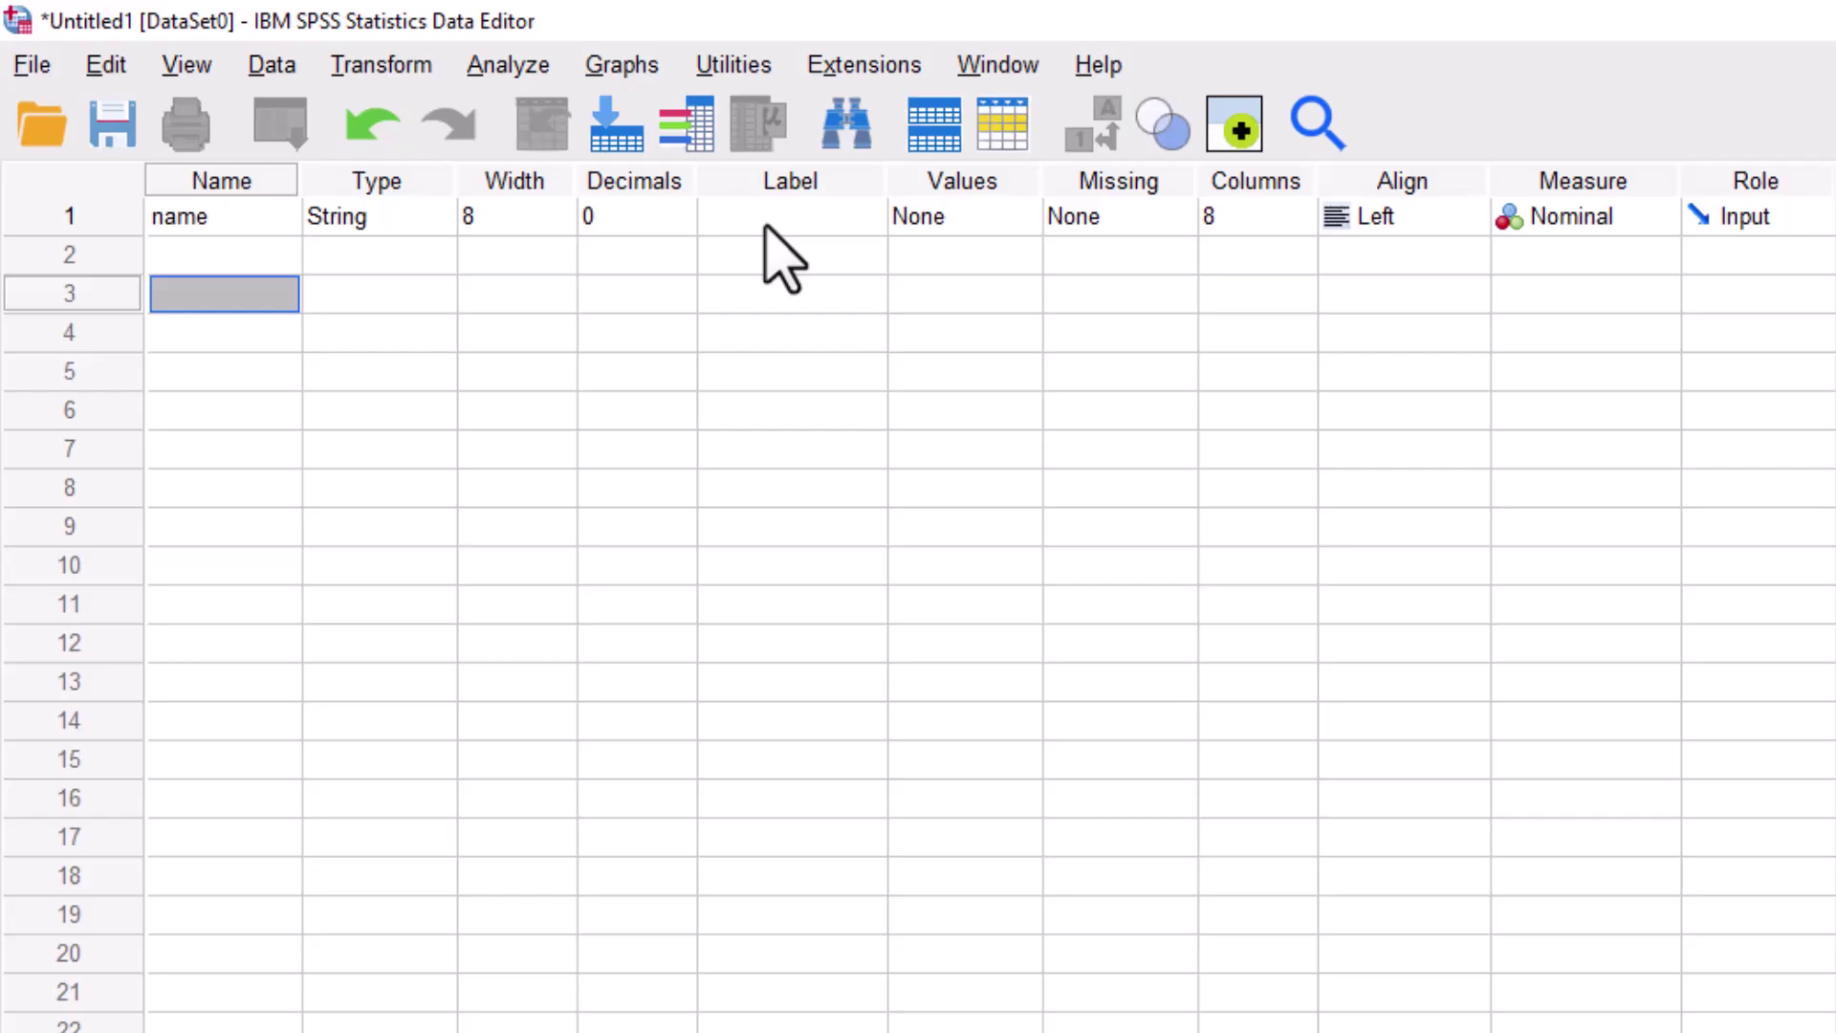
Label the name variable 'name of participant'
left_click(765, 220)
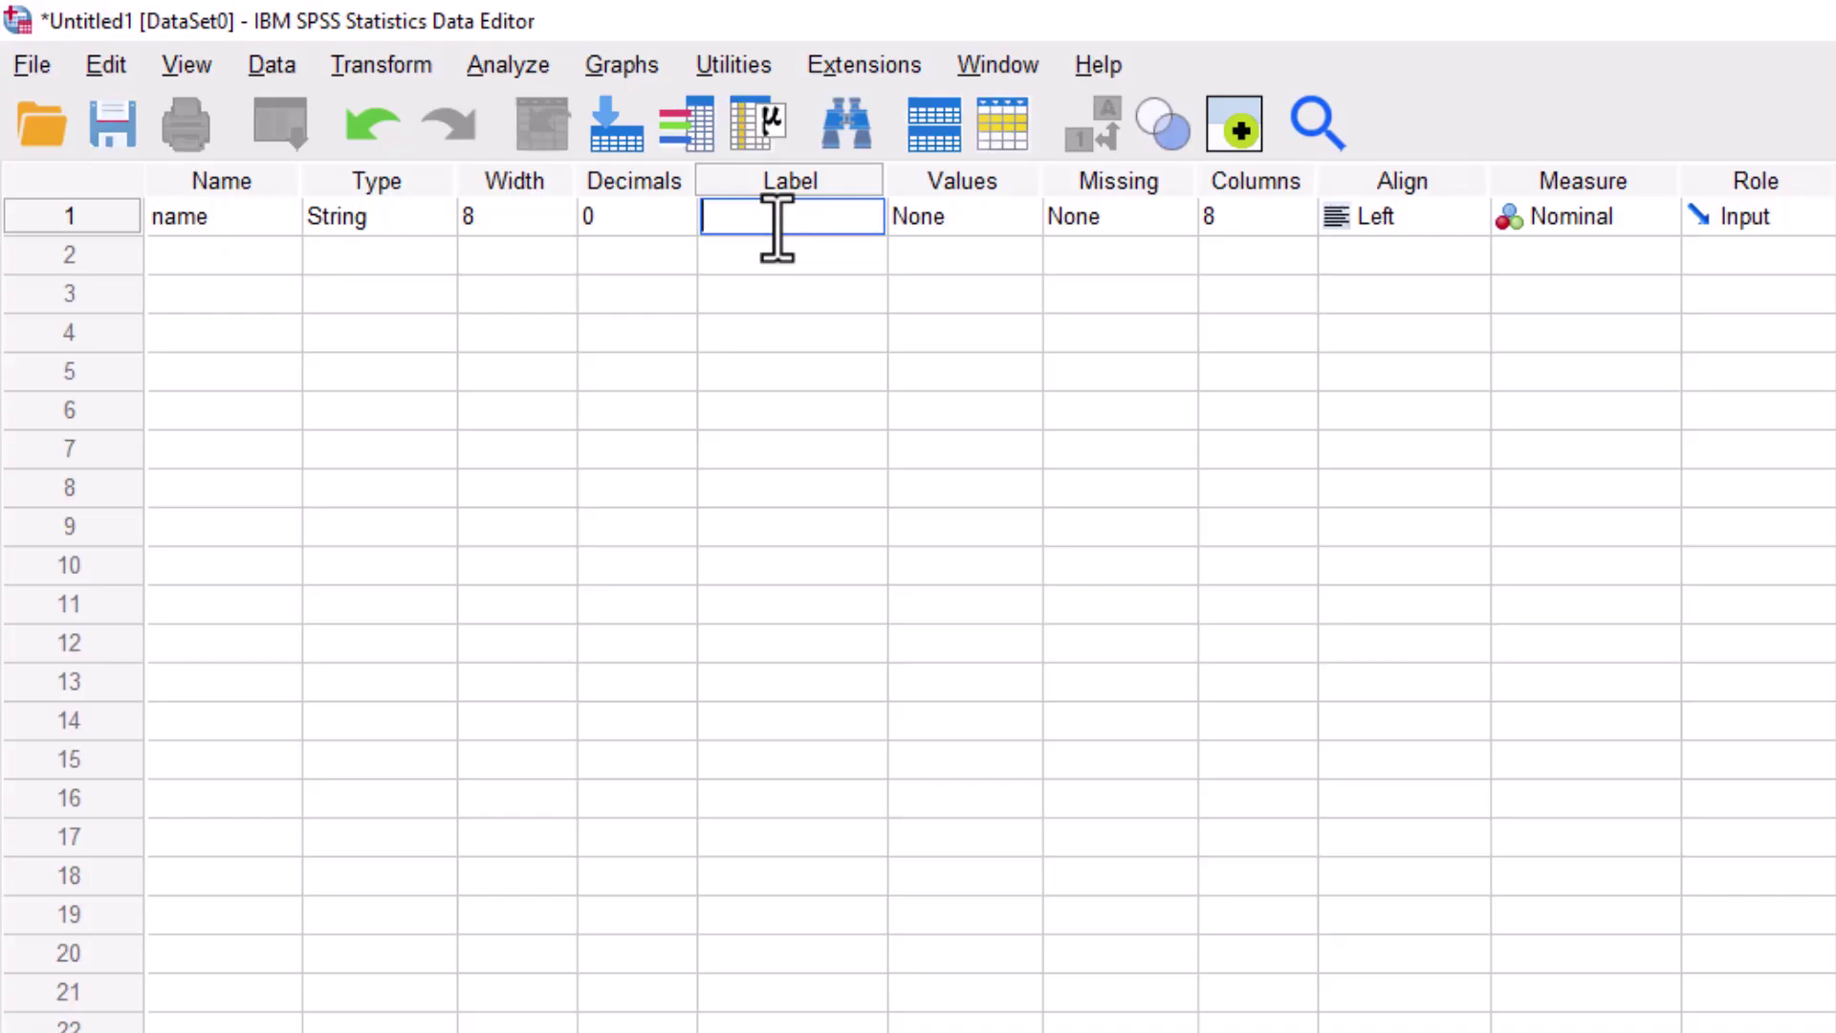
type("name of participant")
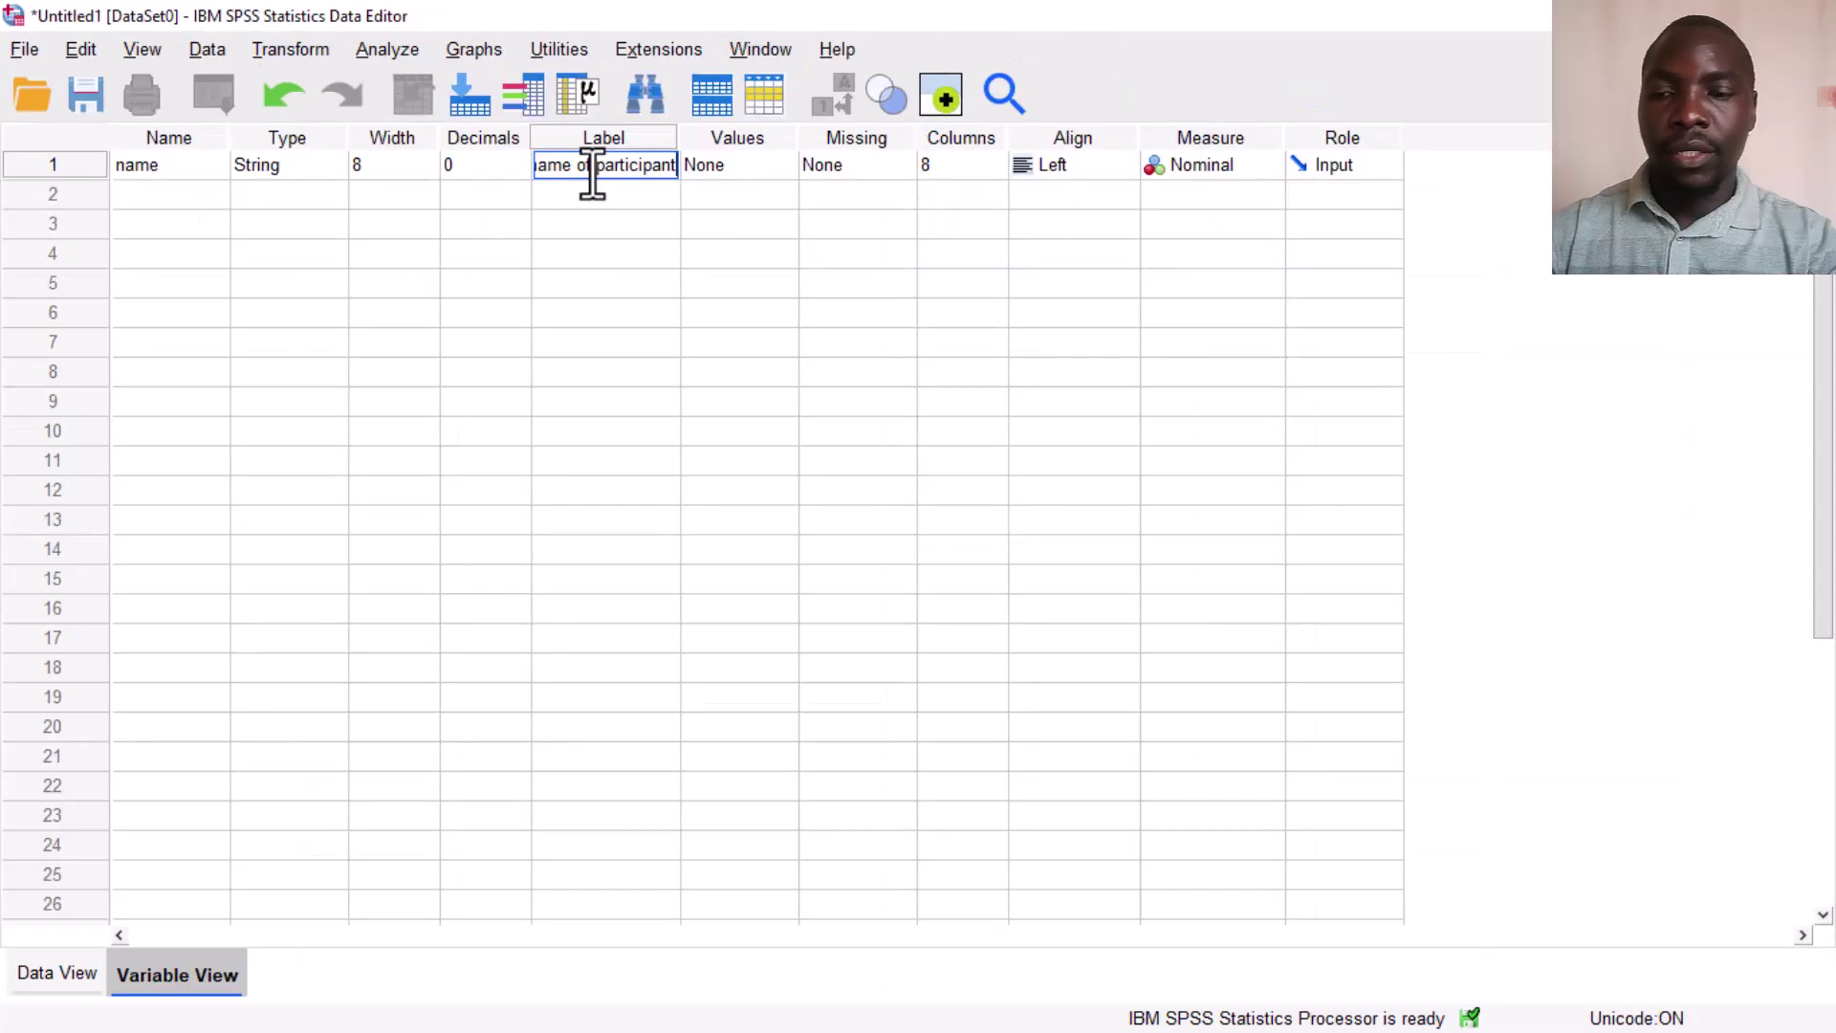
key("Return")
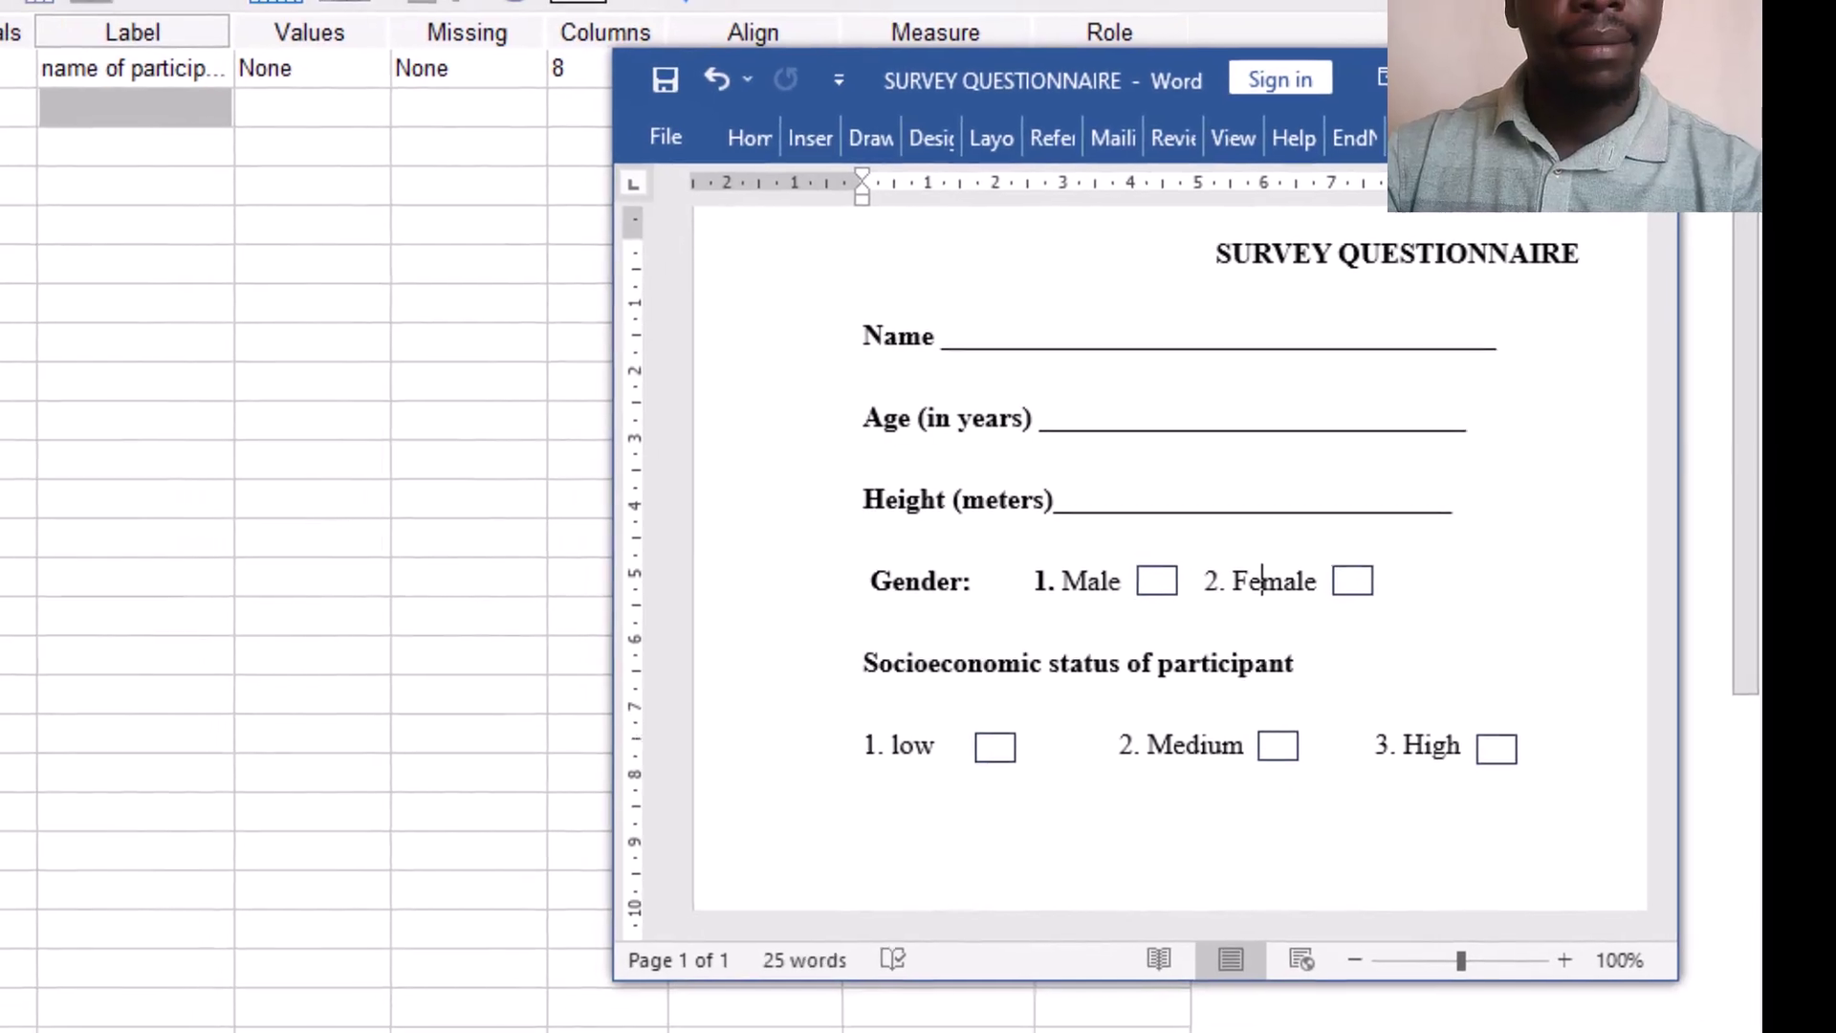
Add a second variable named age with the label 'age in years'
left_click(143, 194)
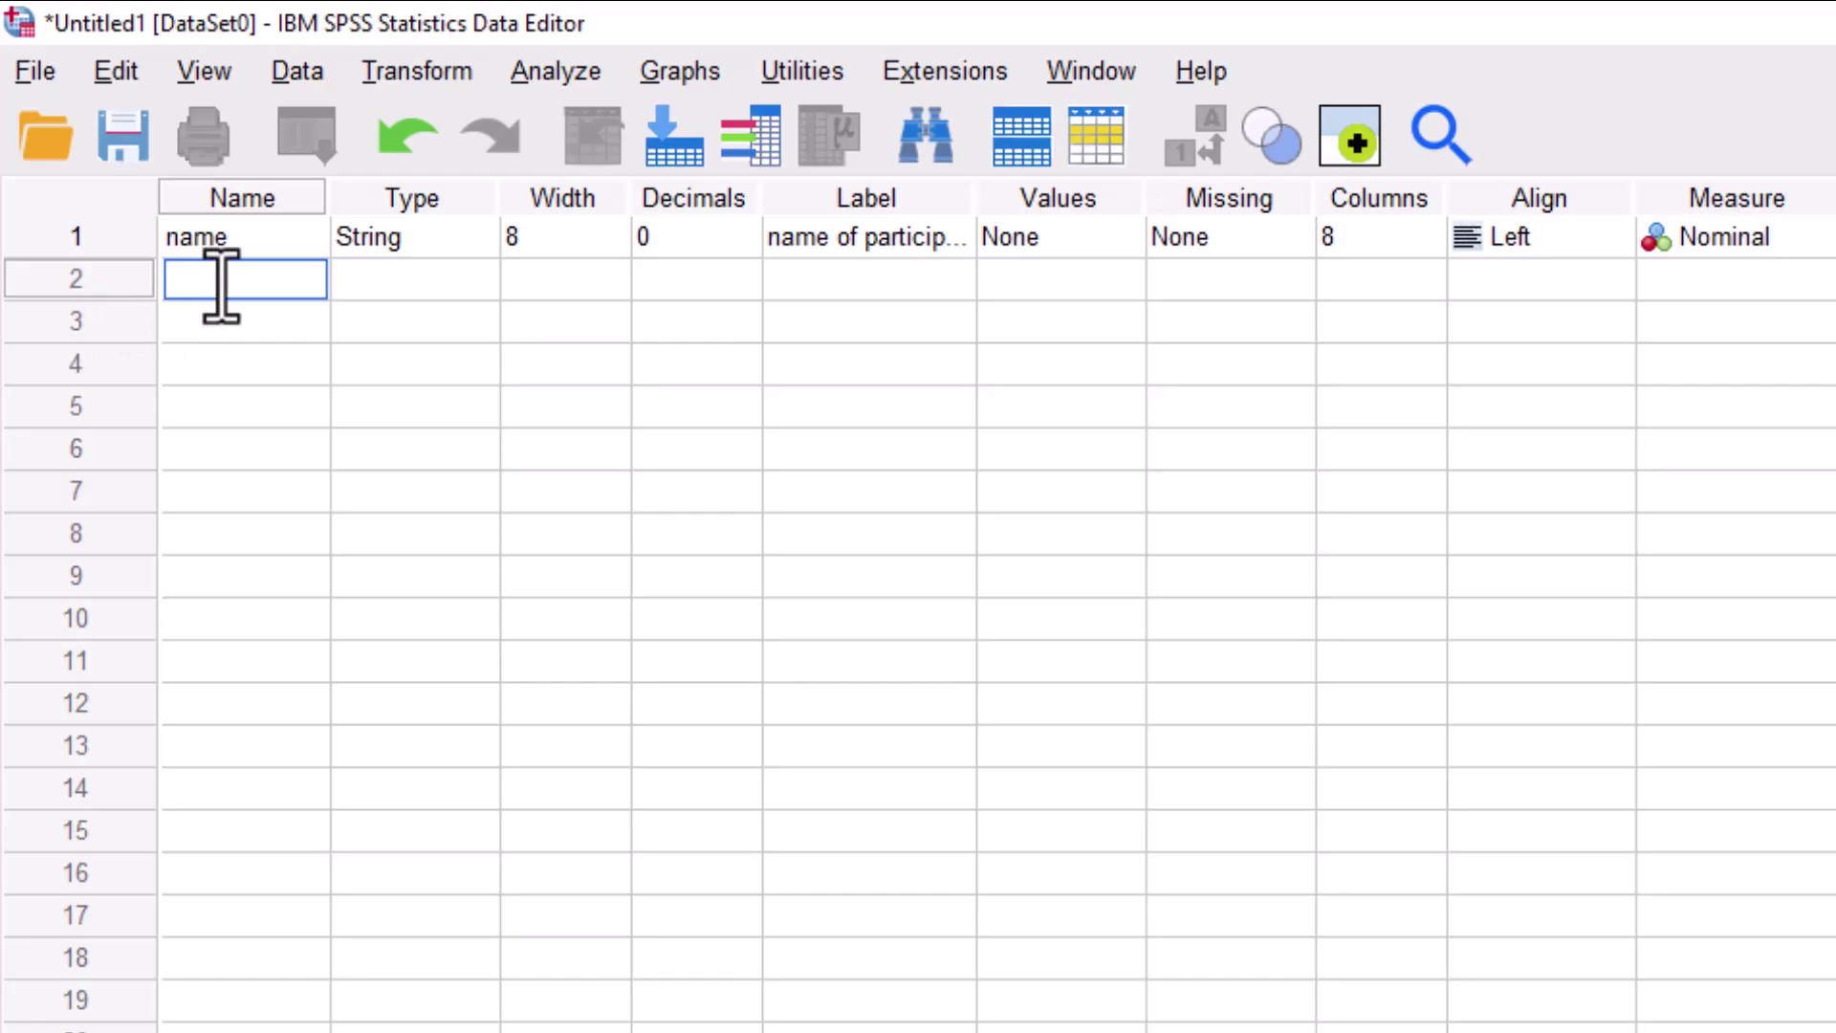
type("h")
key("BackSpace")
type("age")
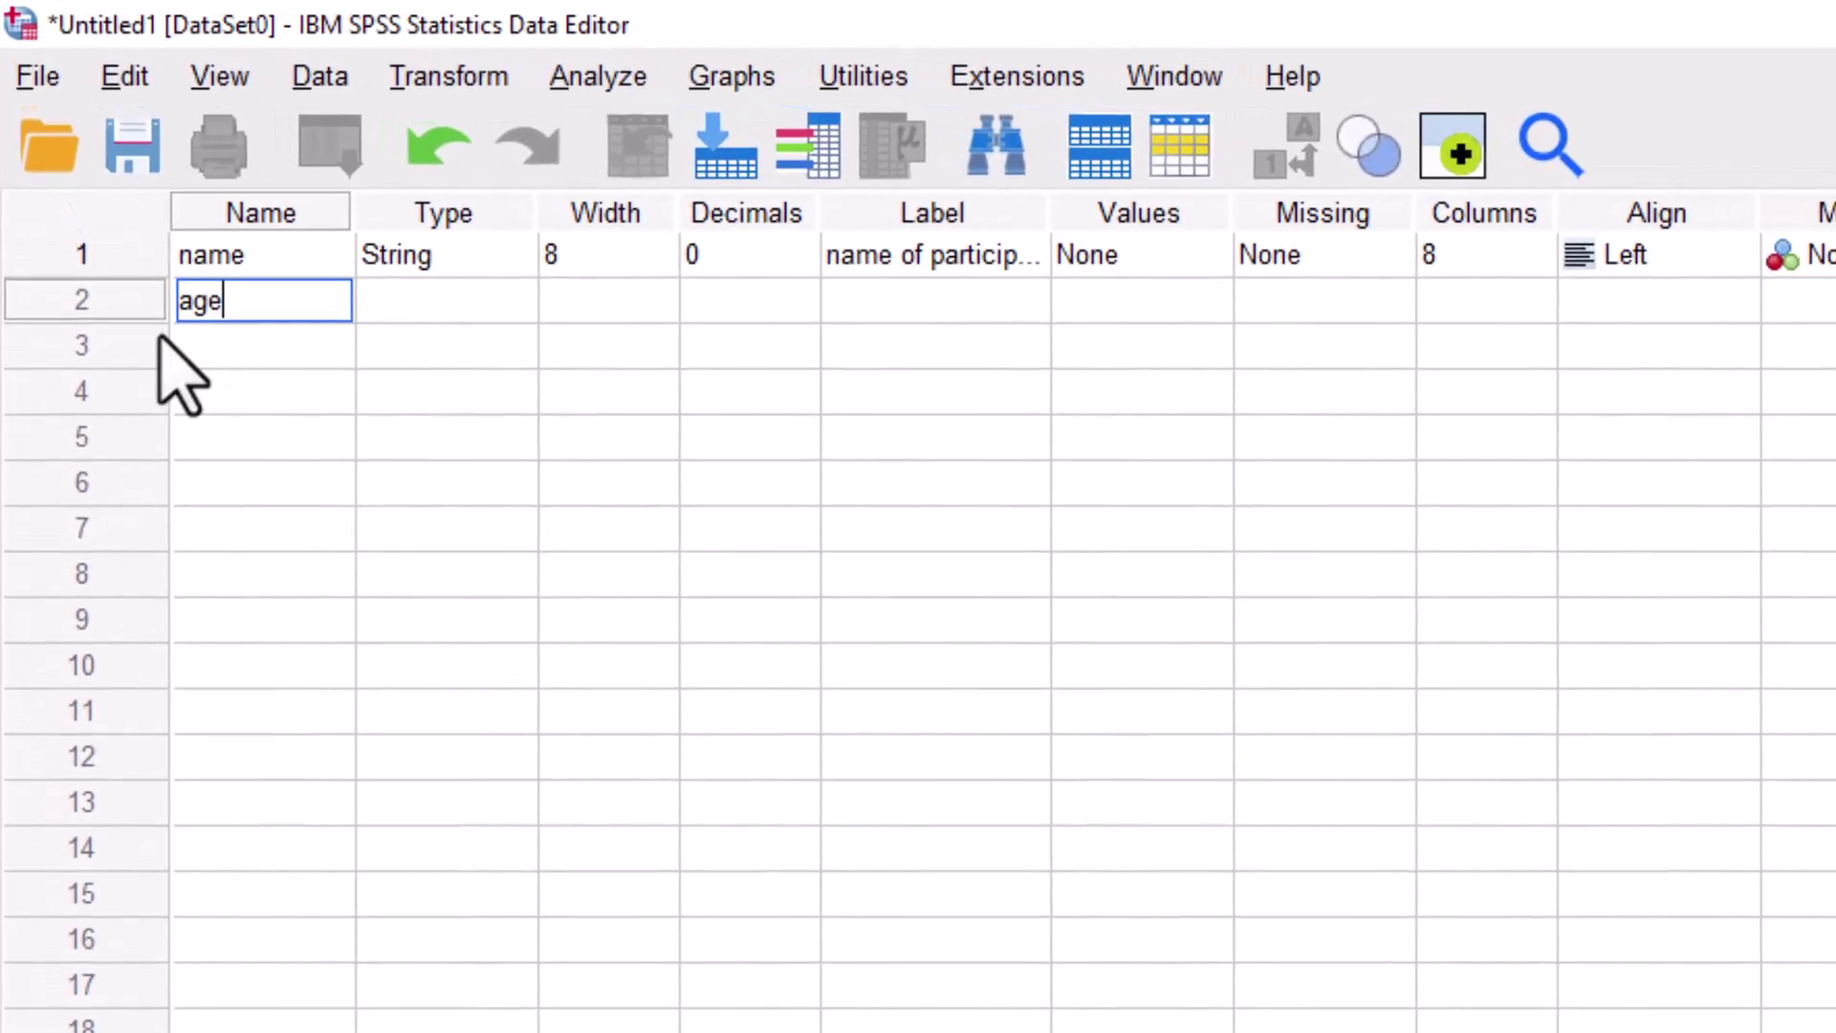
left_click(148, 345)
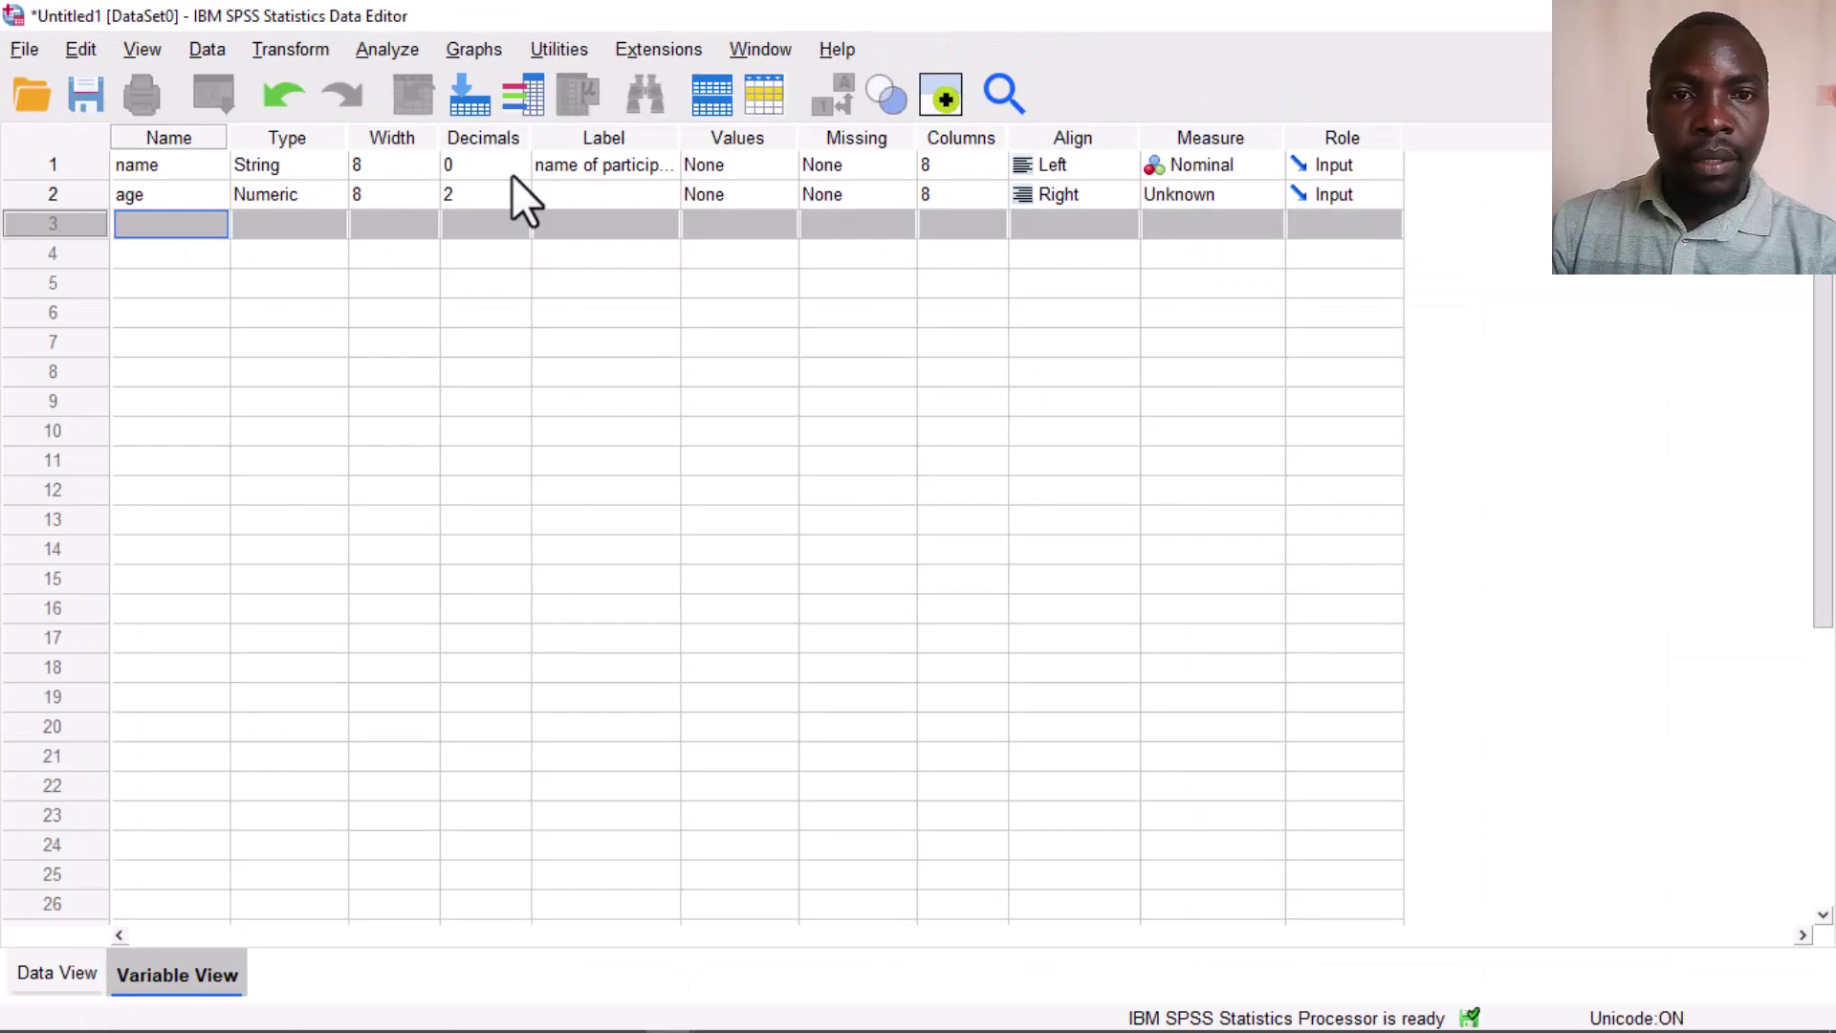
left_click(650, 196)
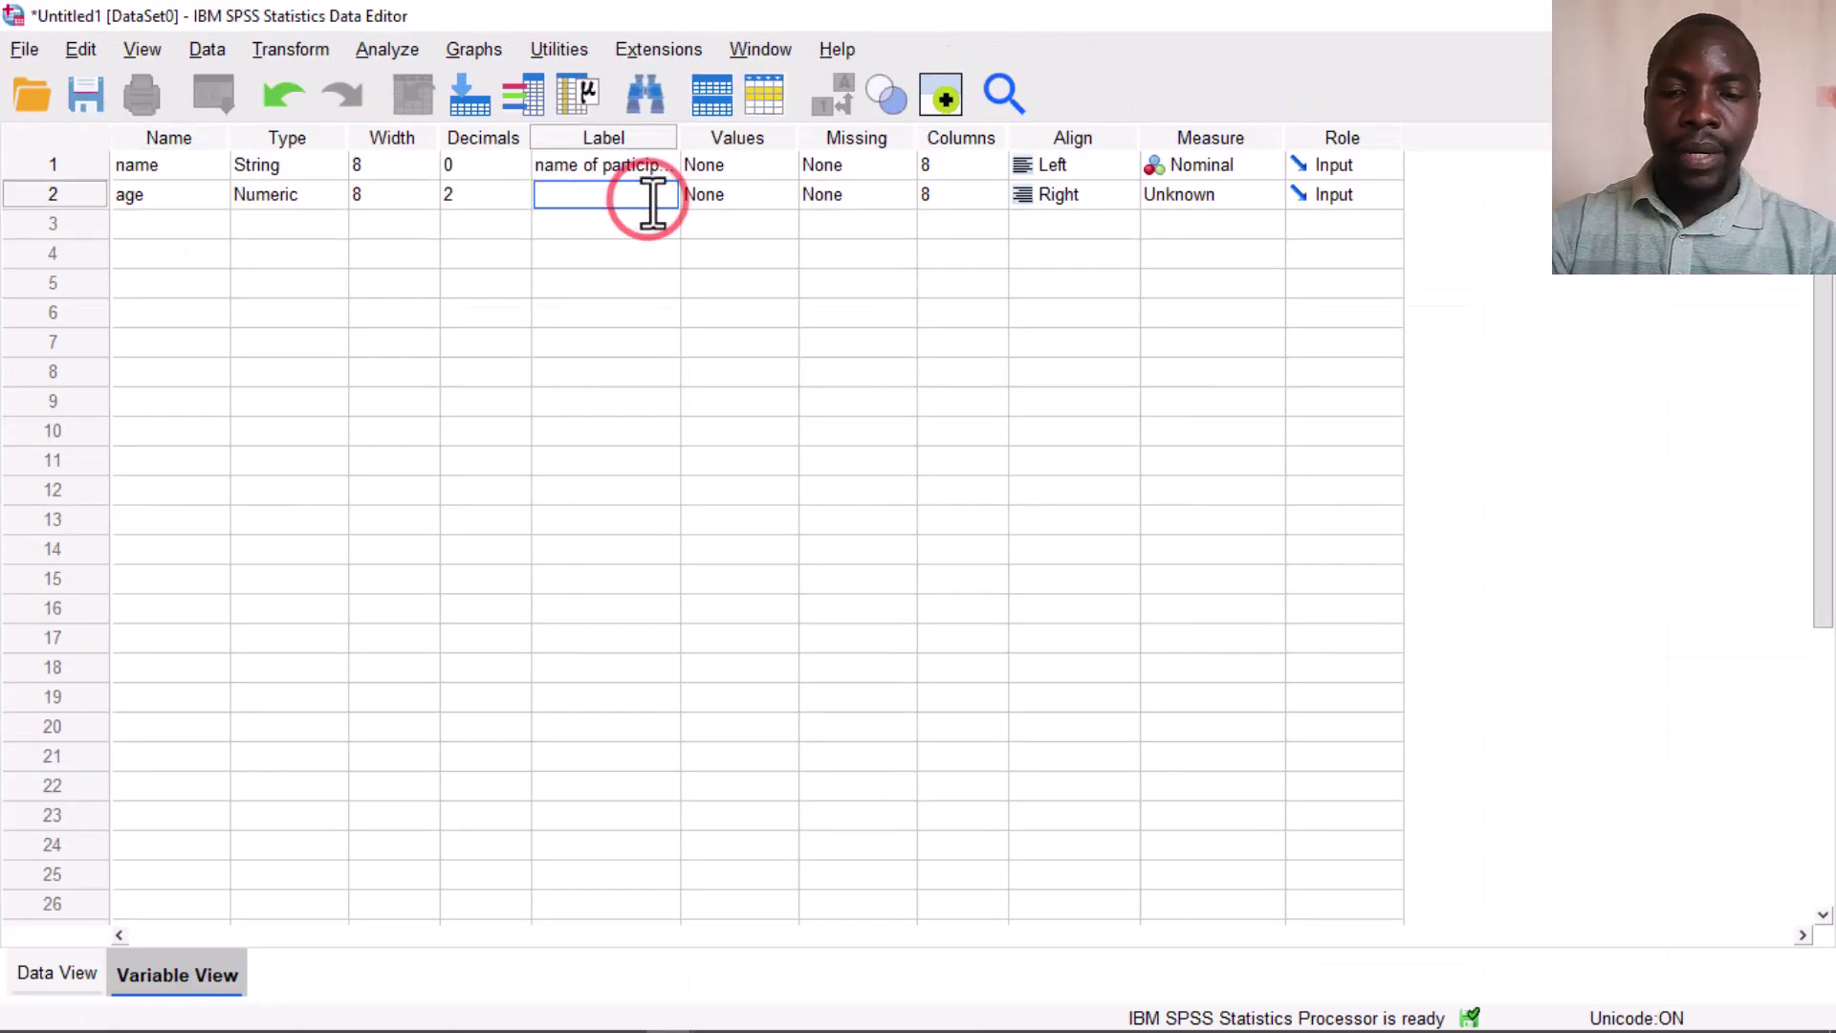
type("age")
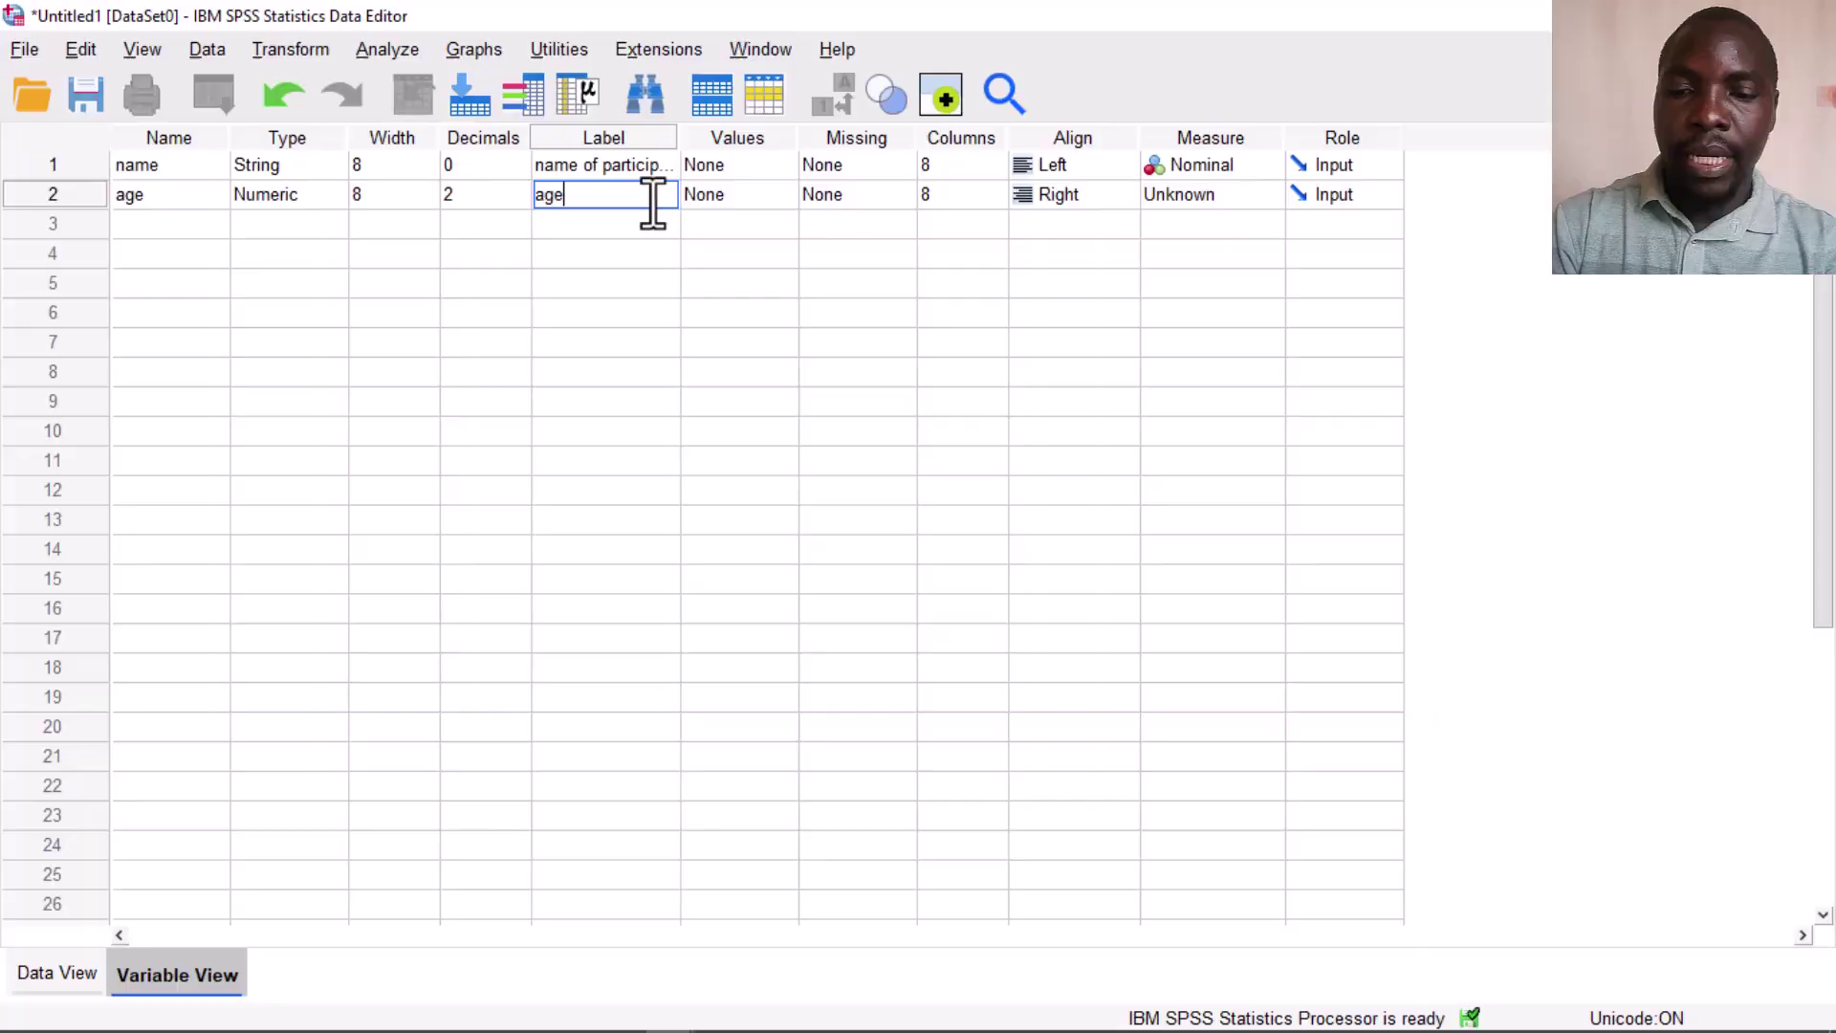
type(" in years")
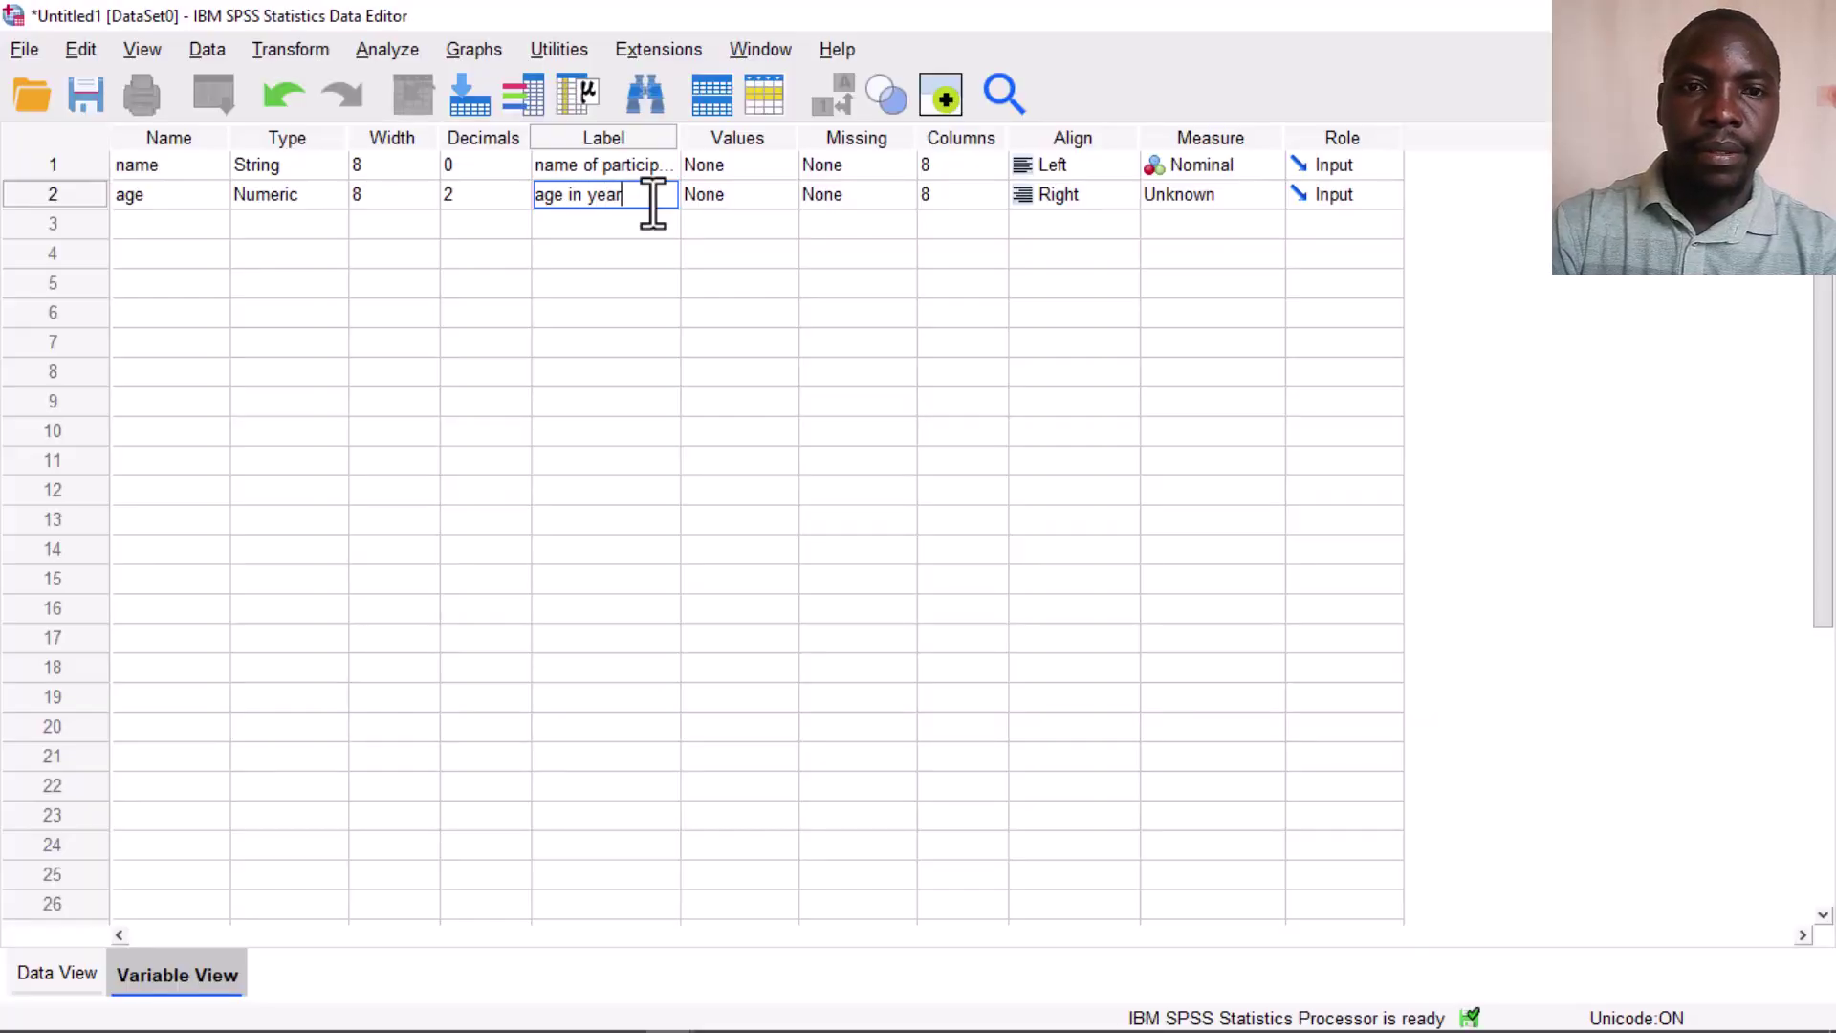
left_click(655, 253)
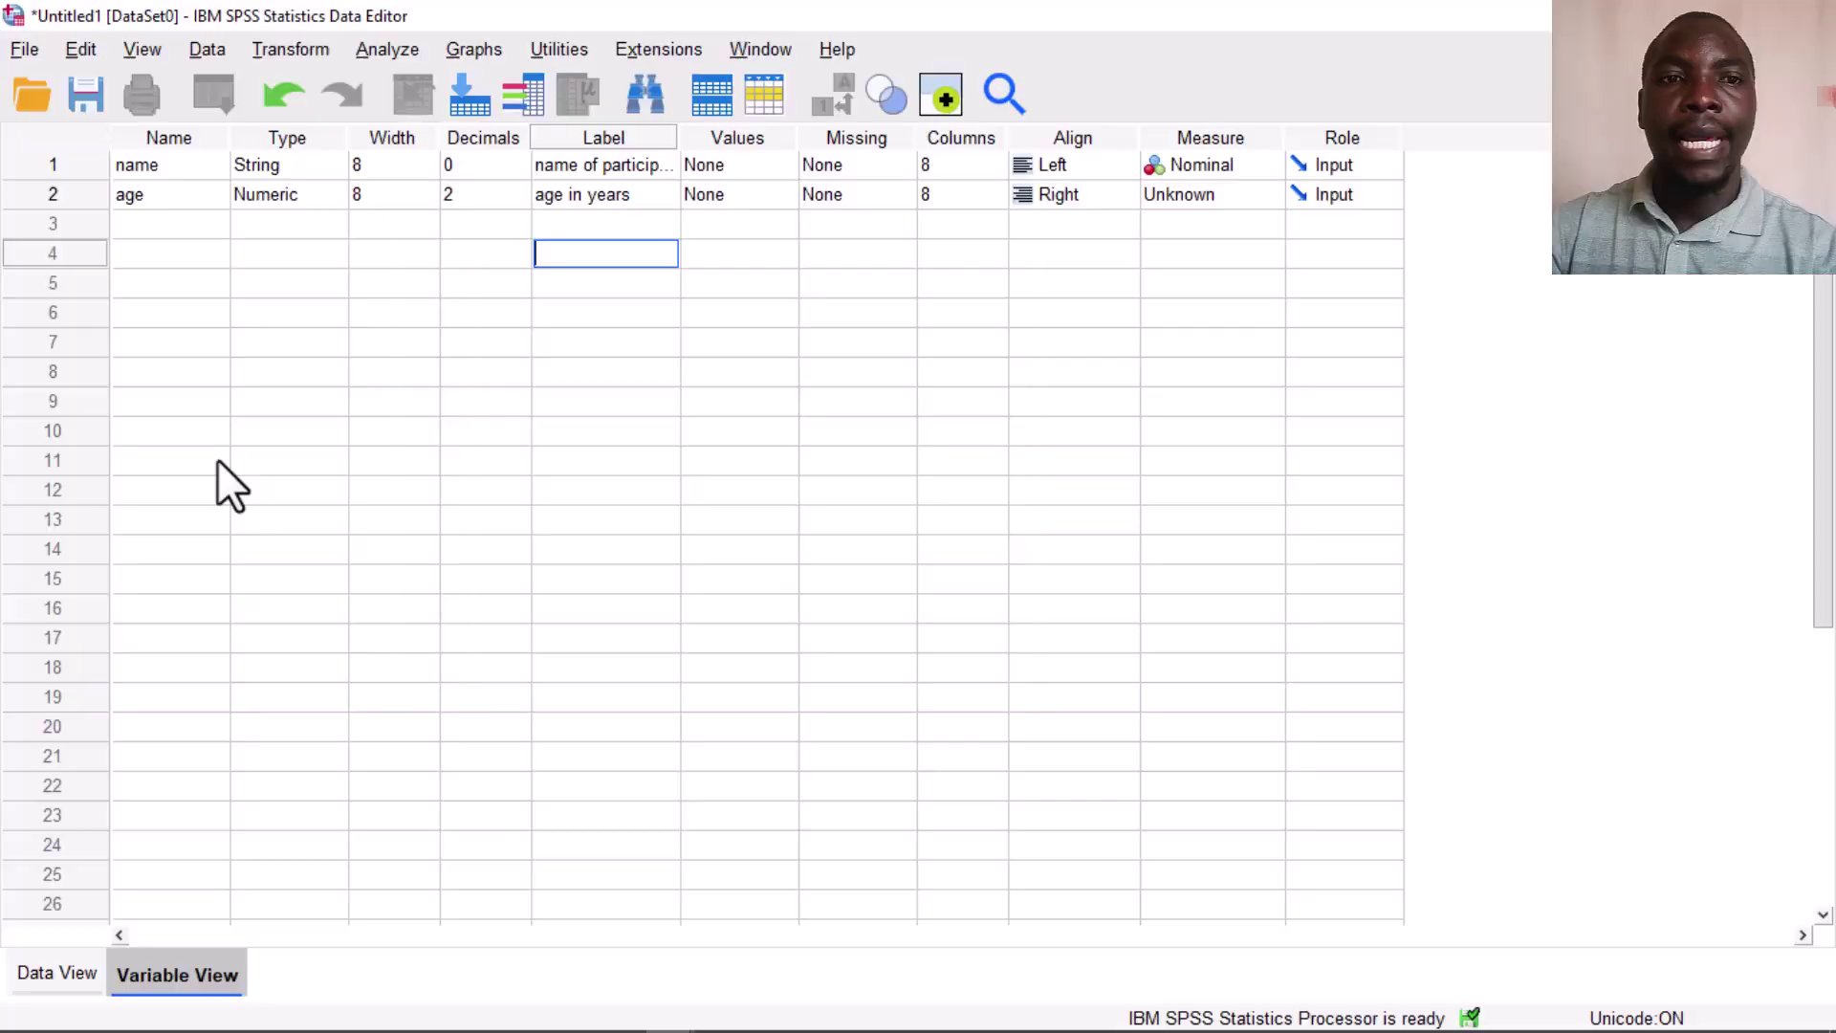
left_click(905, 194)
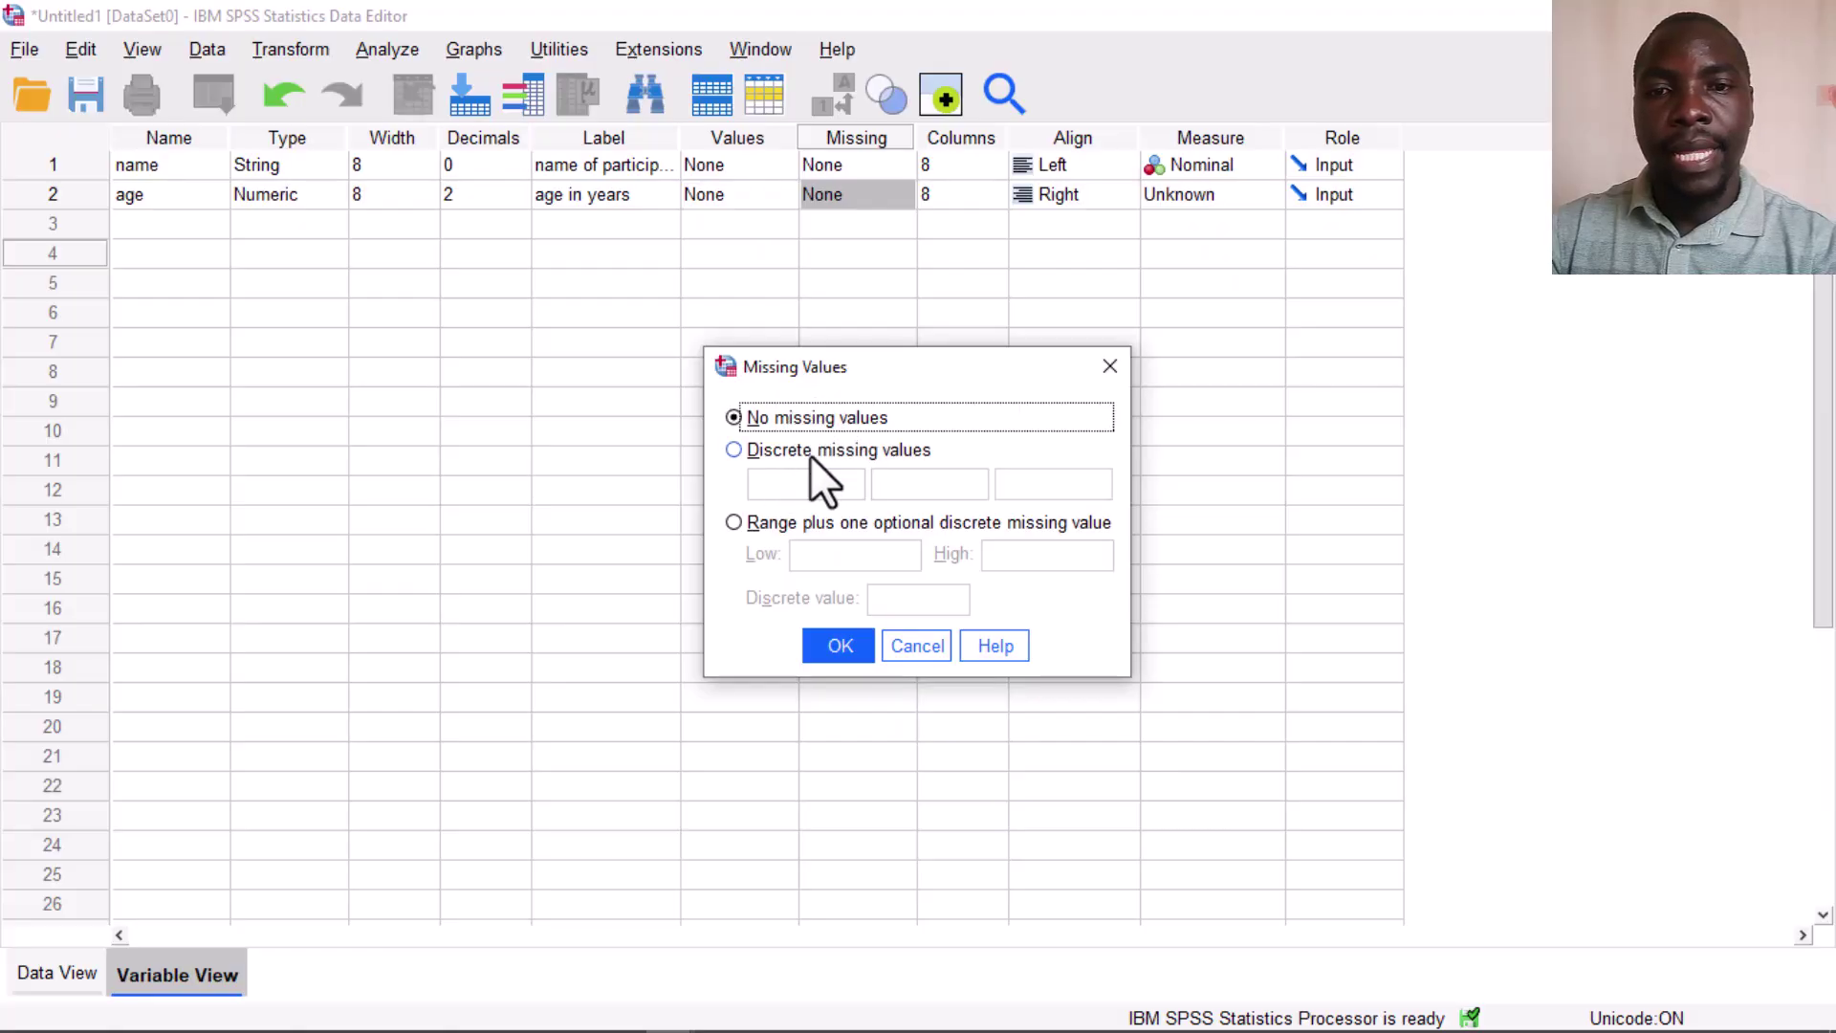
left_click(735, 450)
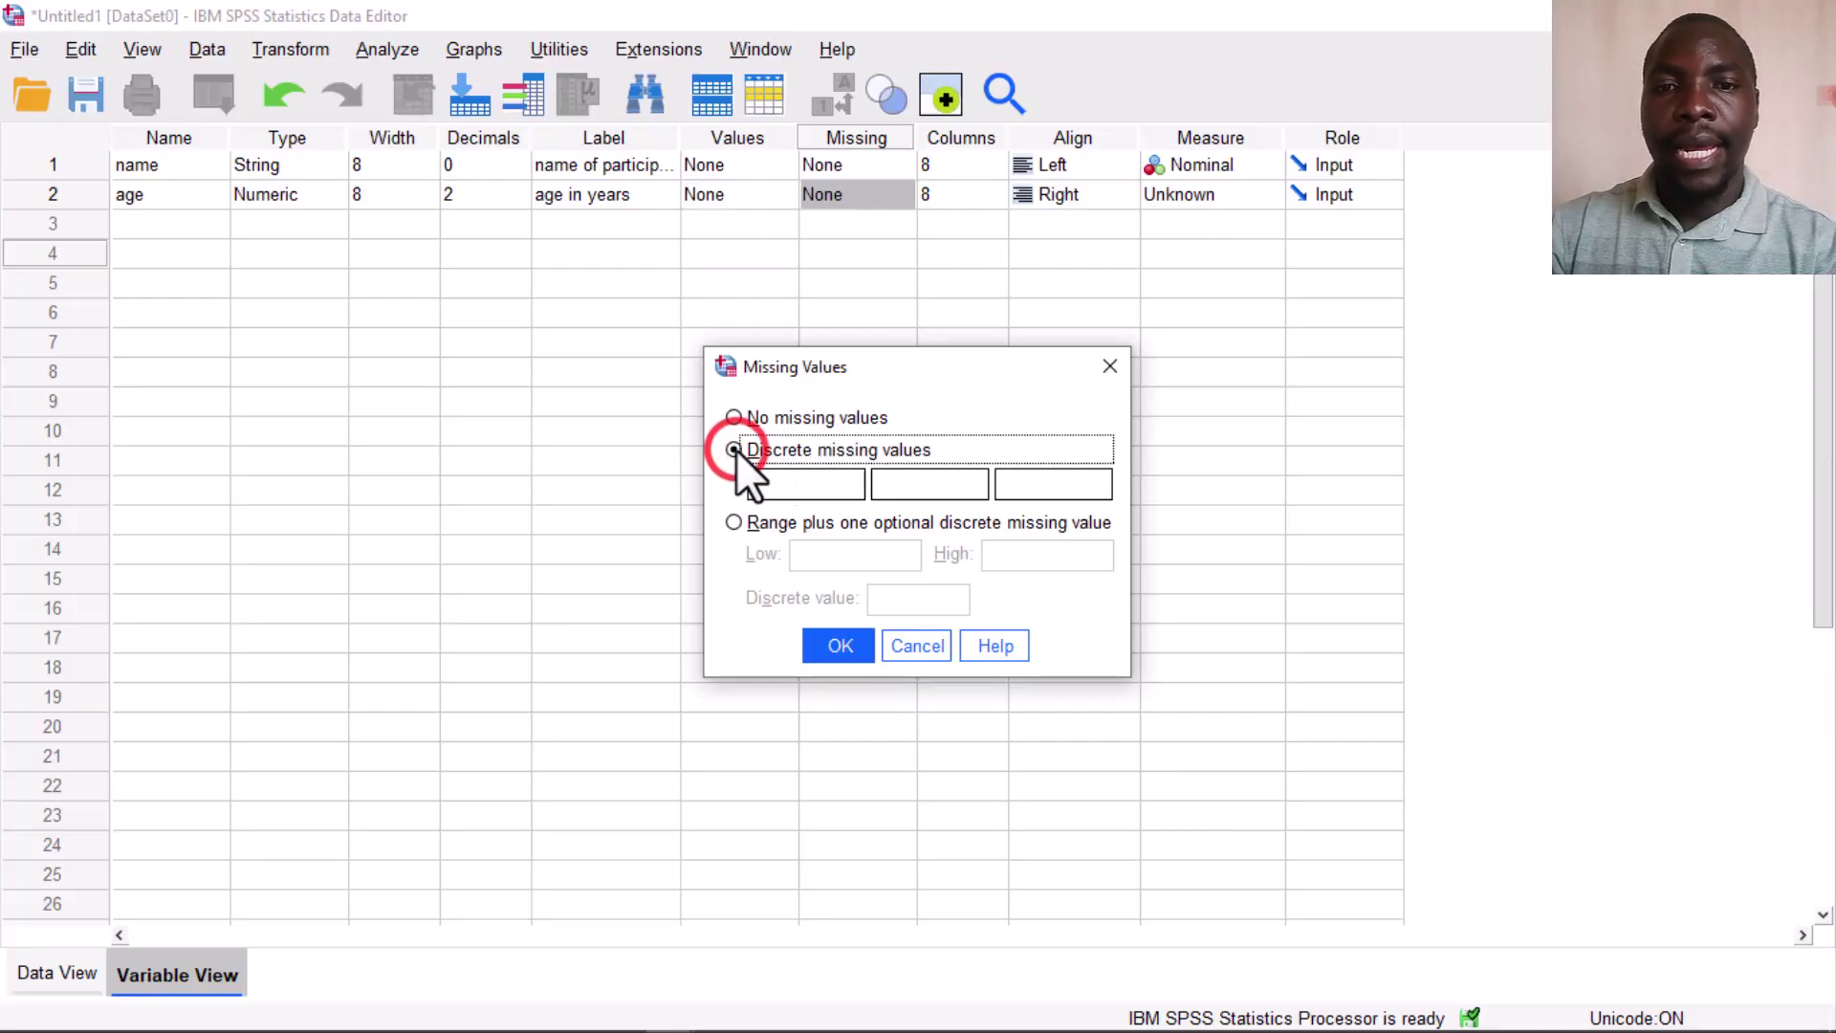
left_click(838, 485)
type("9")
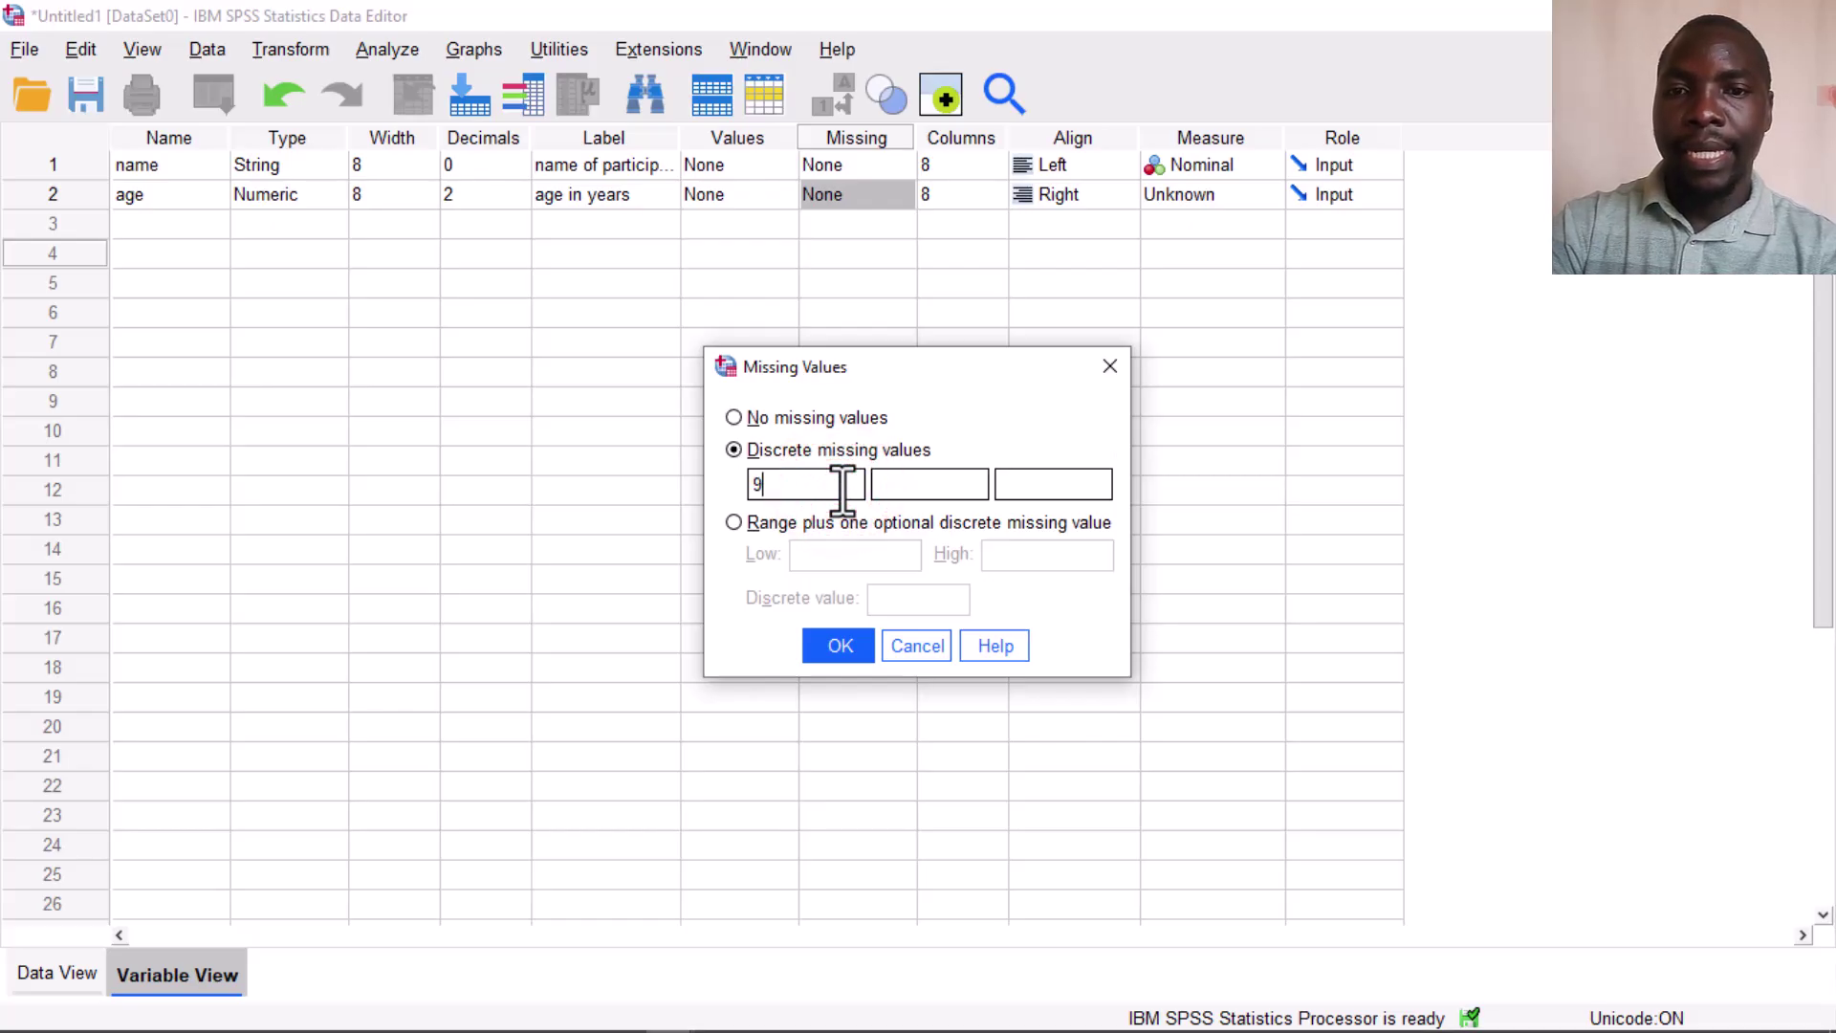
type("99")
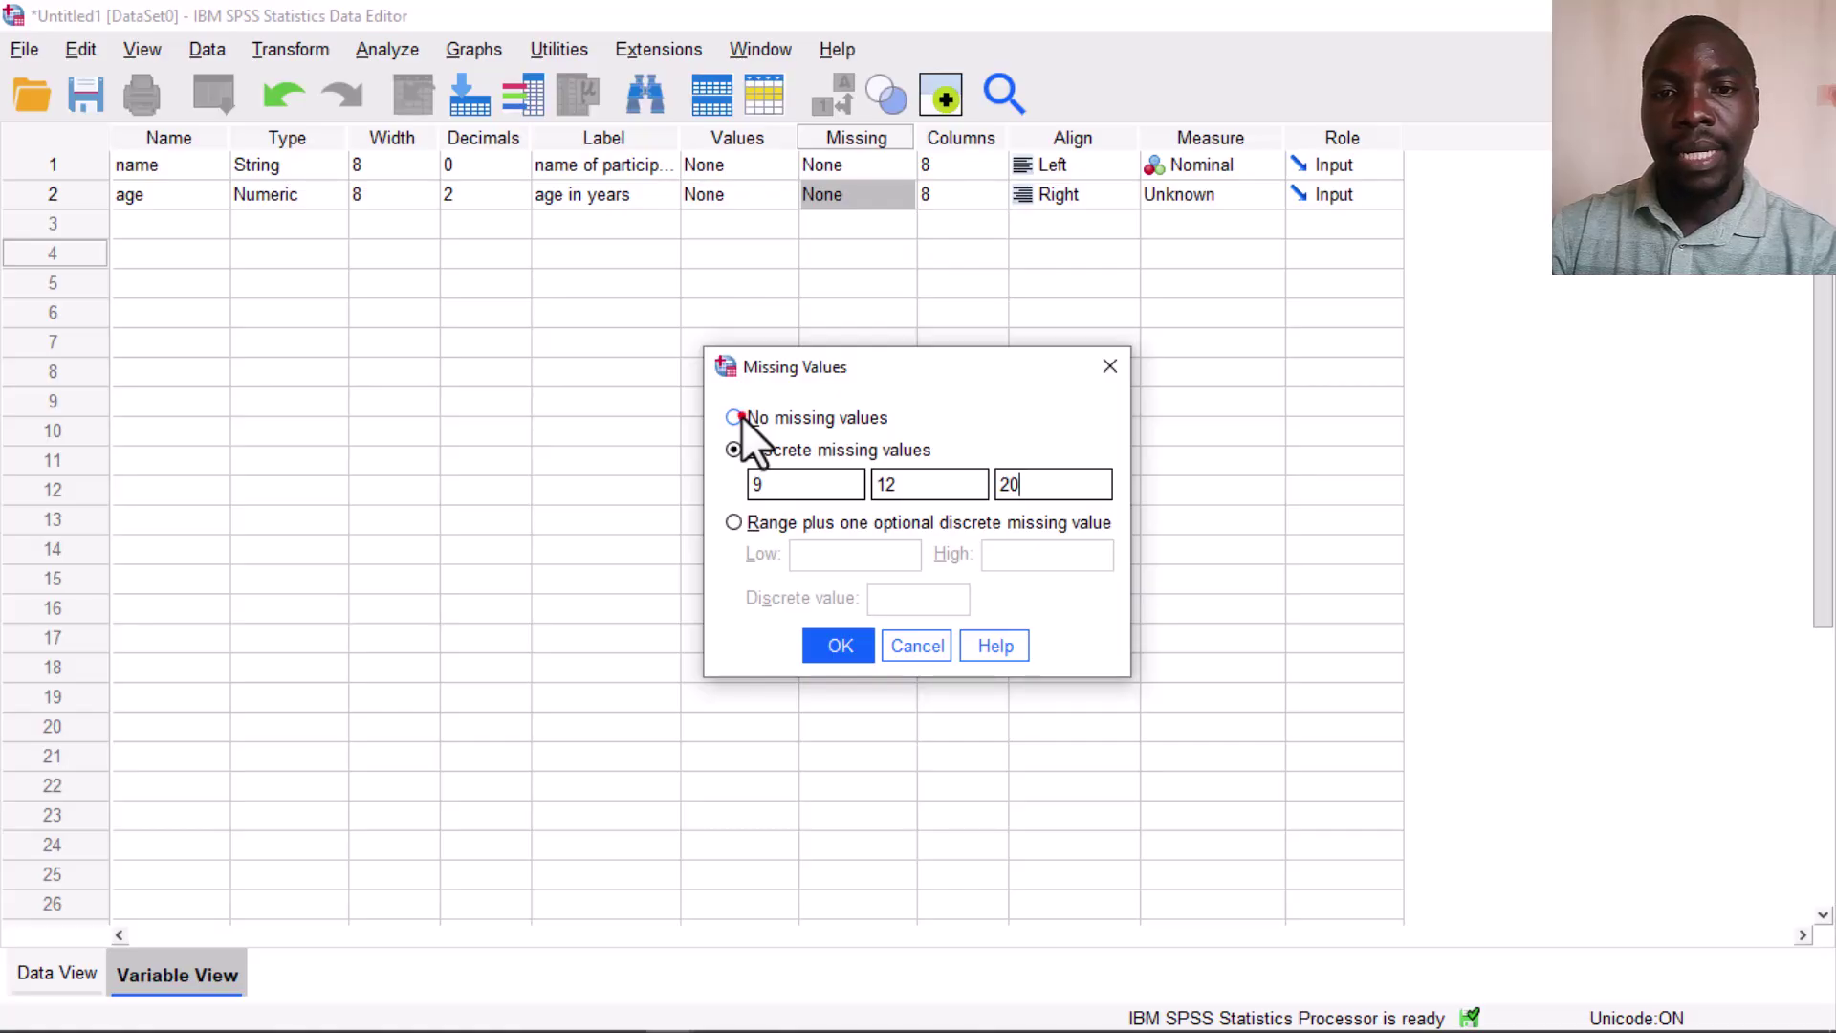
left_click(739, 417)
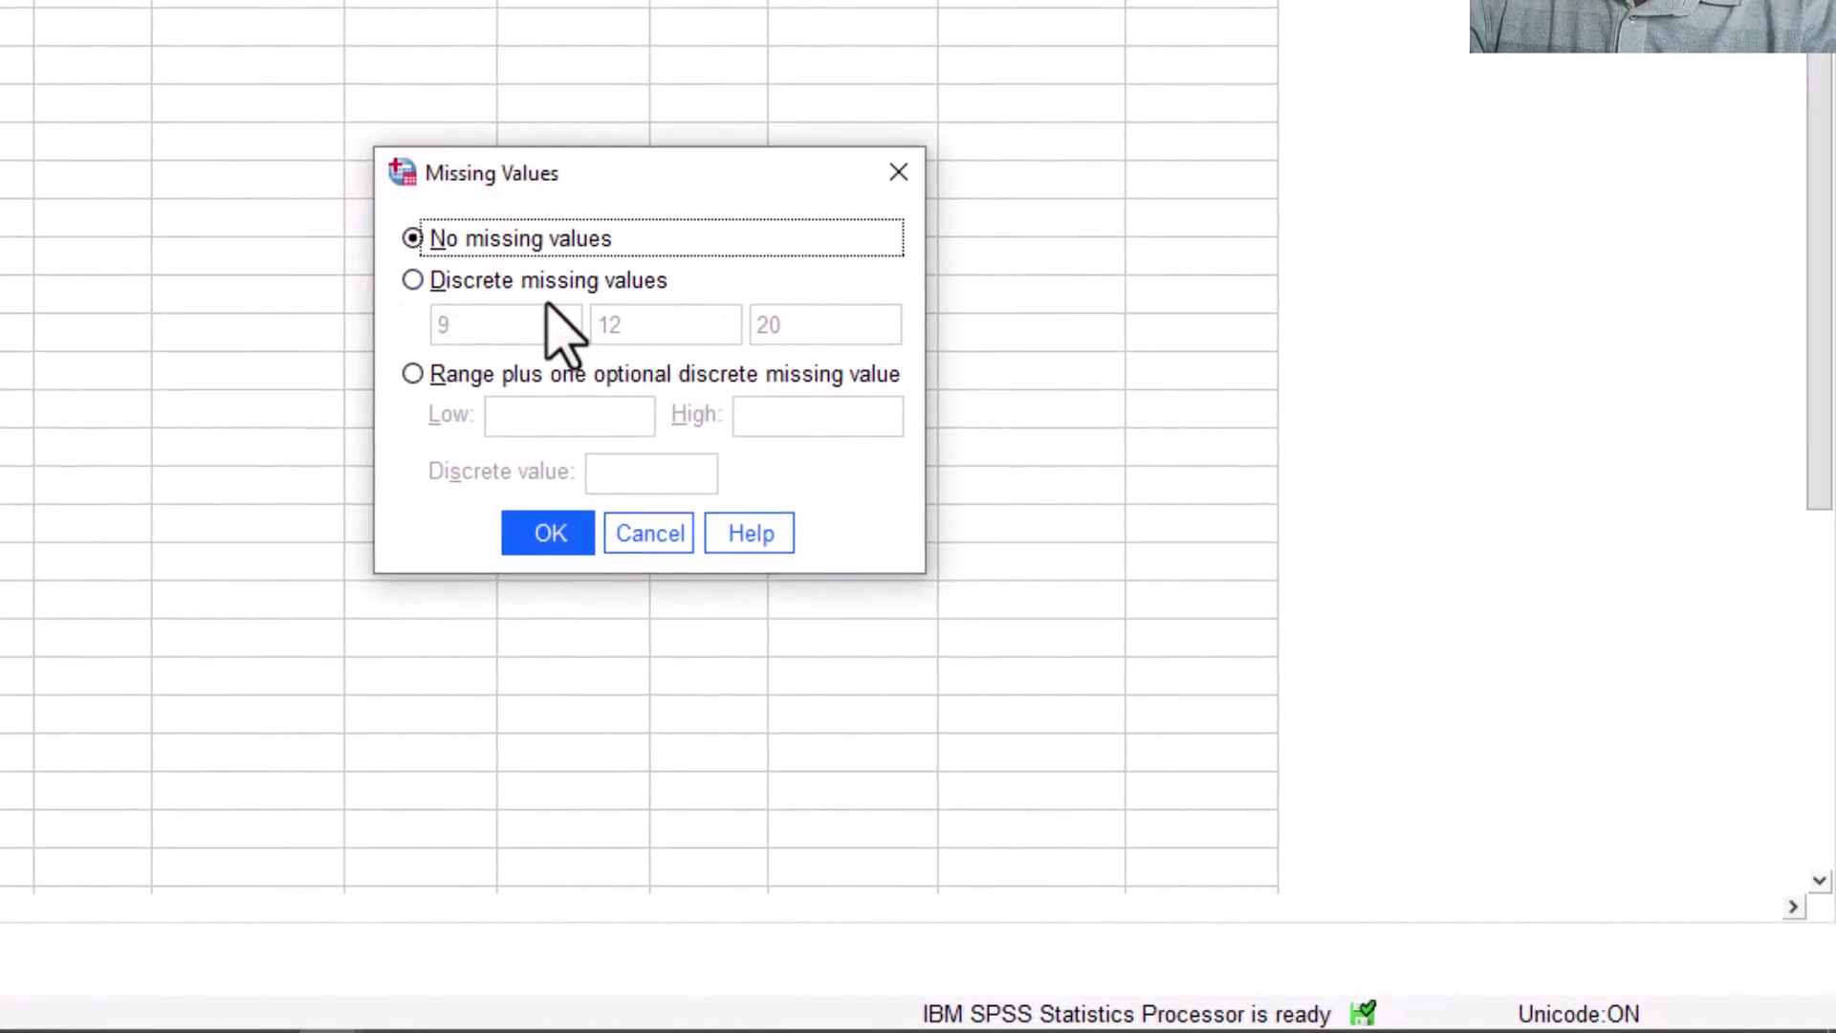
left_click(562, 521)
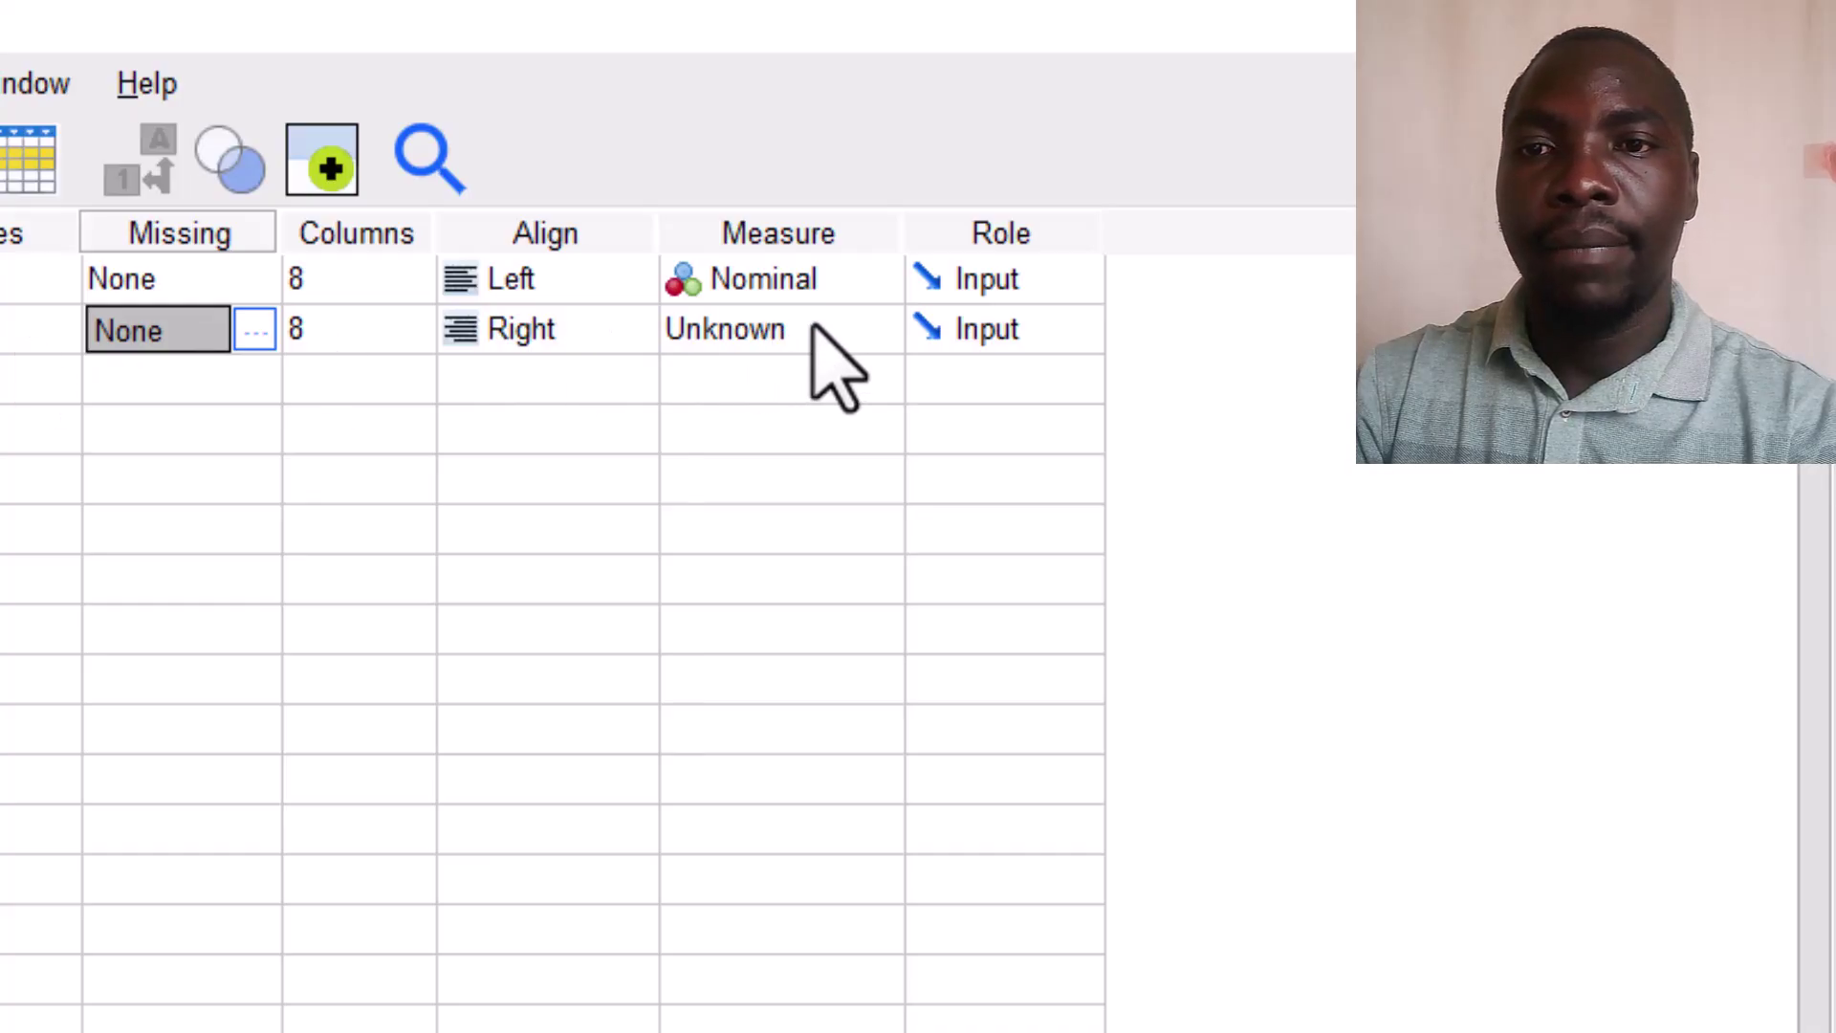
Change the age variable's measure from its default to Scale
left_click(737, 329)
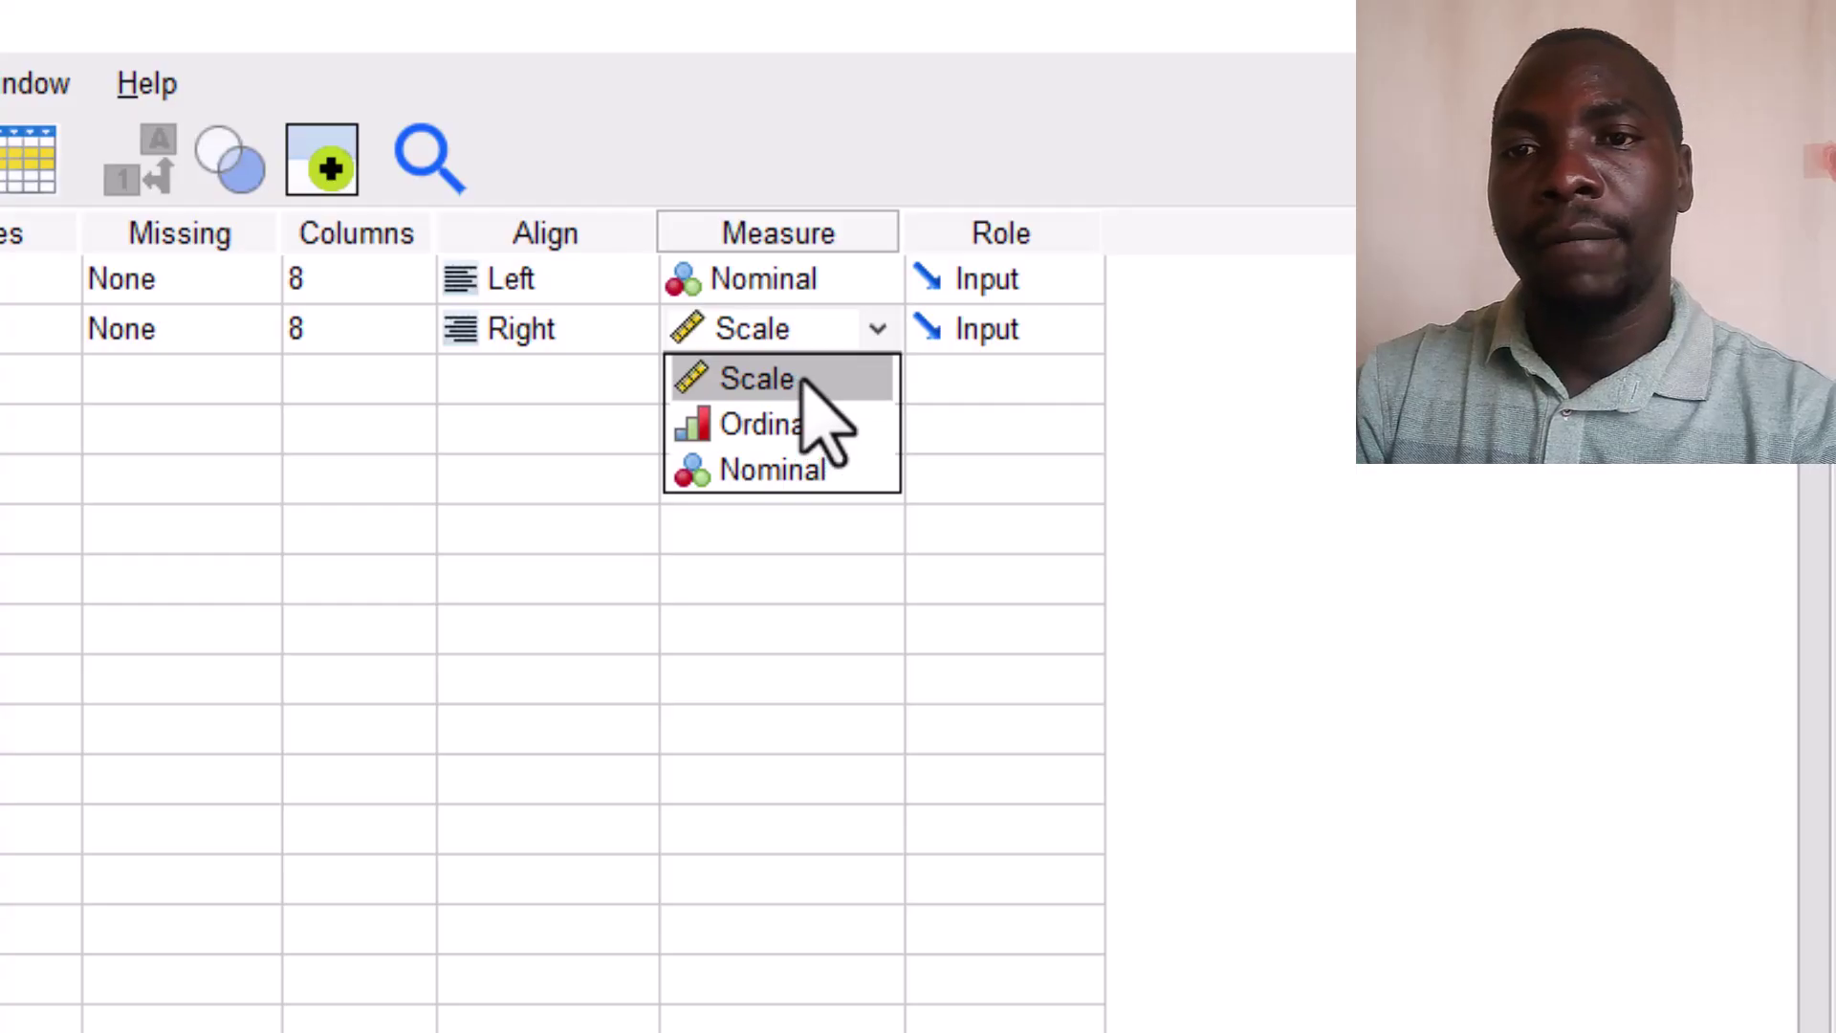
left_click(801, 383)
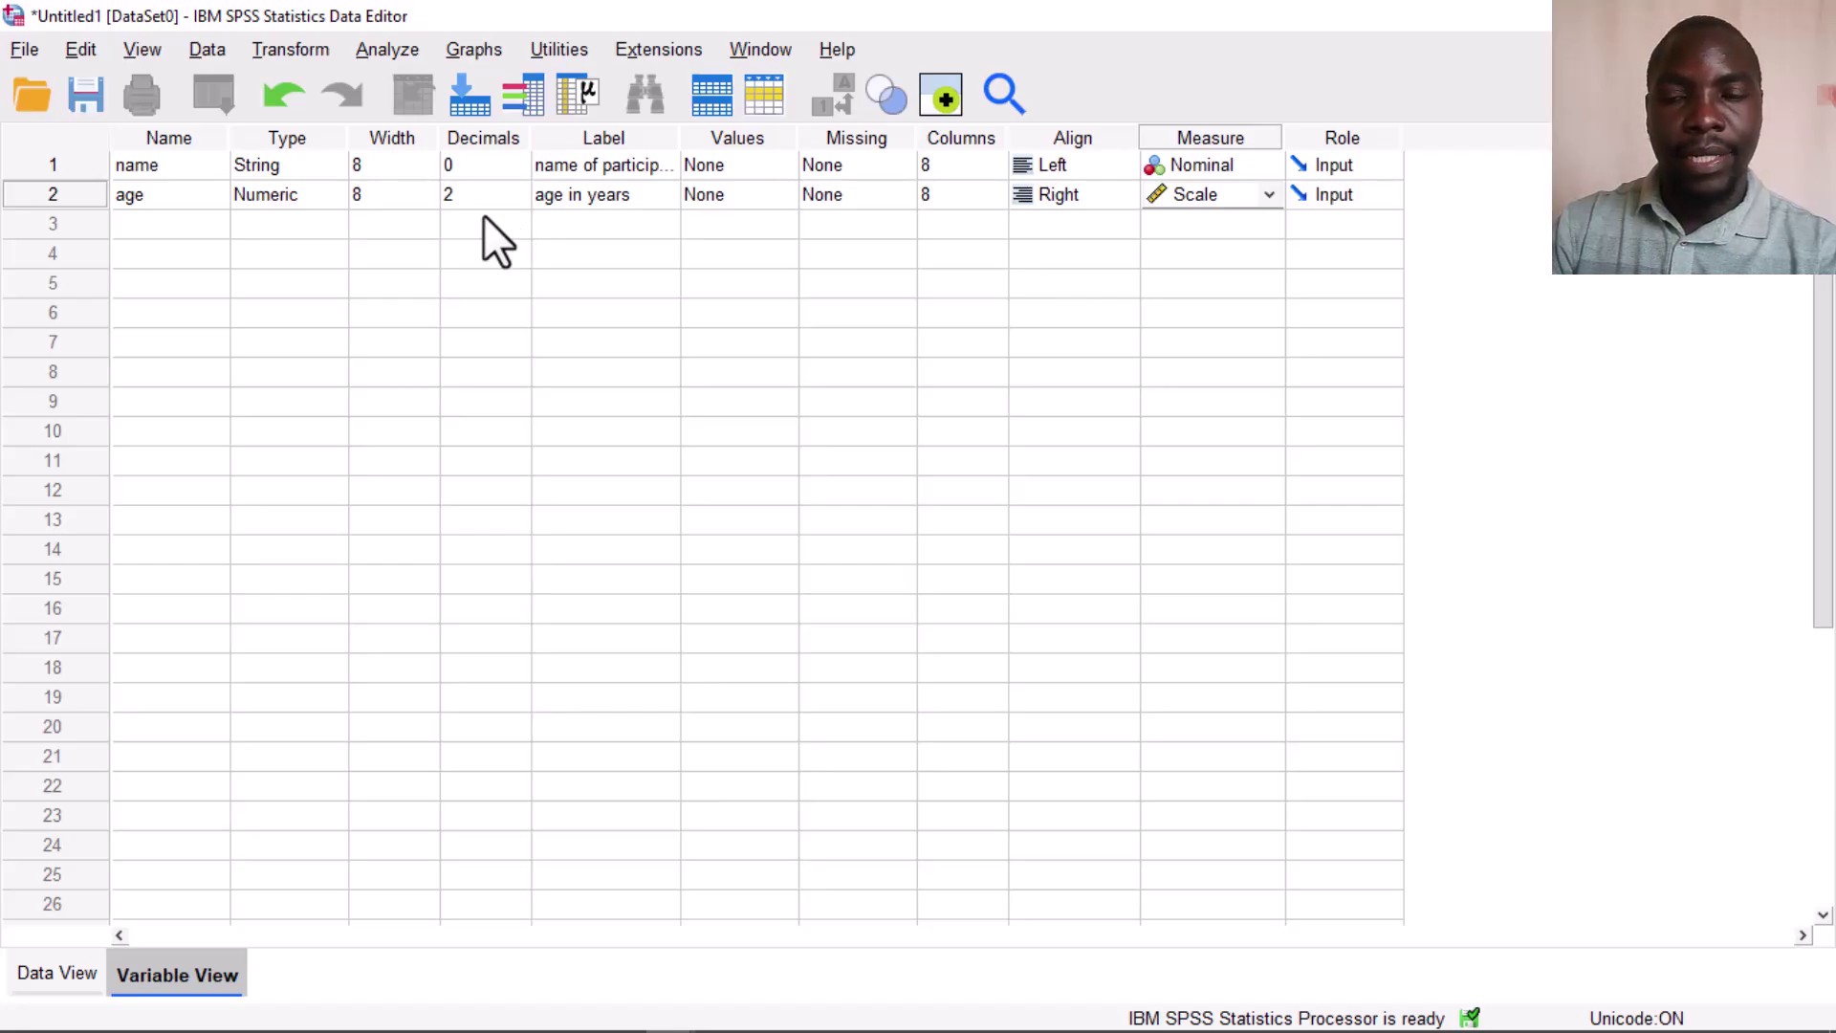
mouse_move(612, 1028)
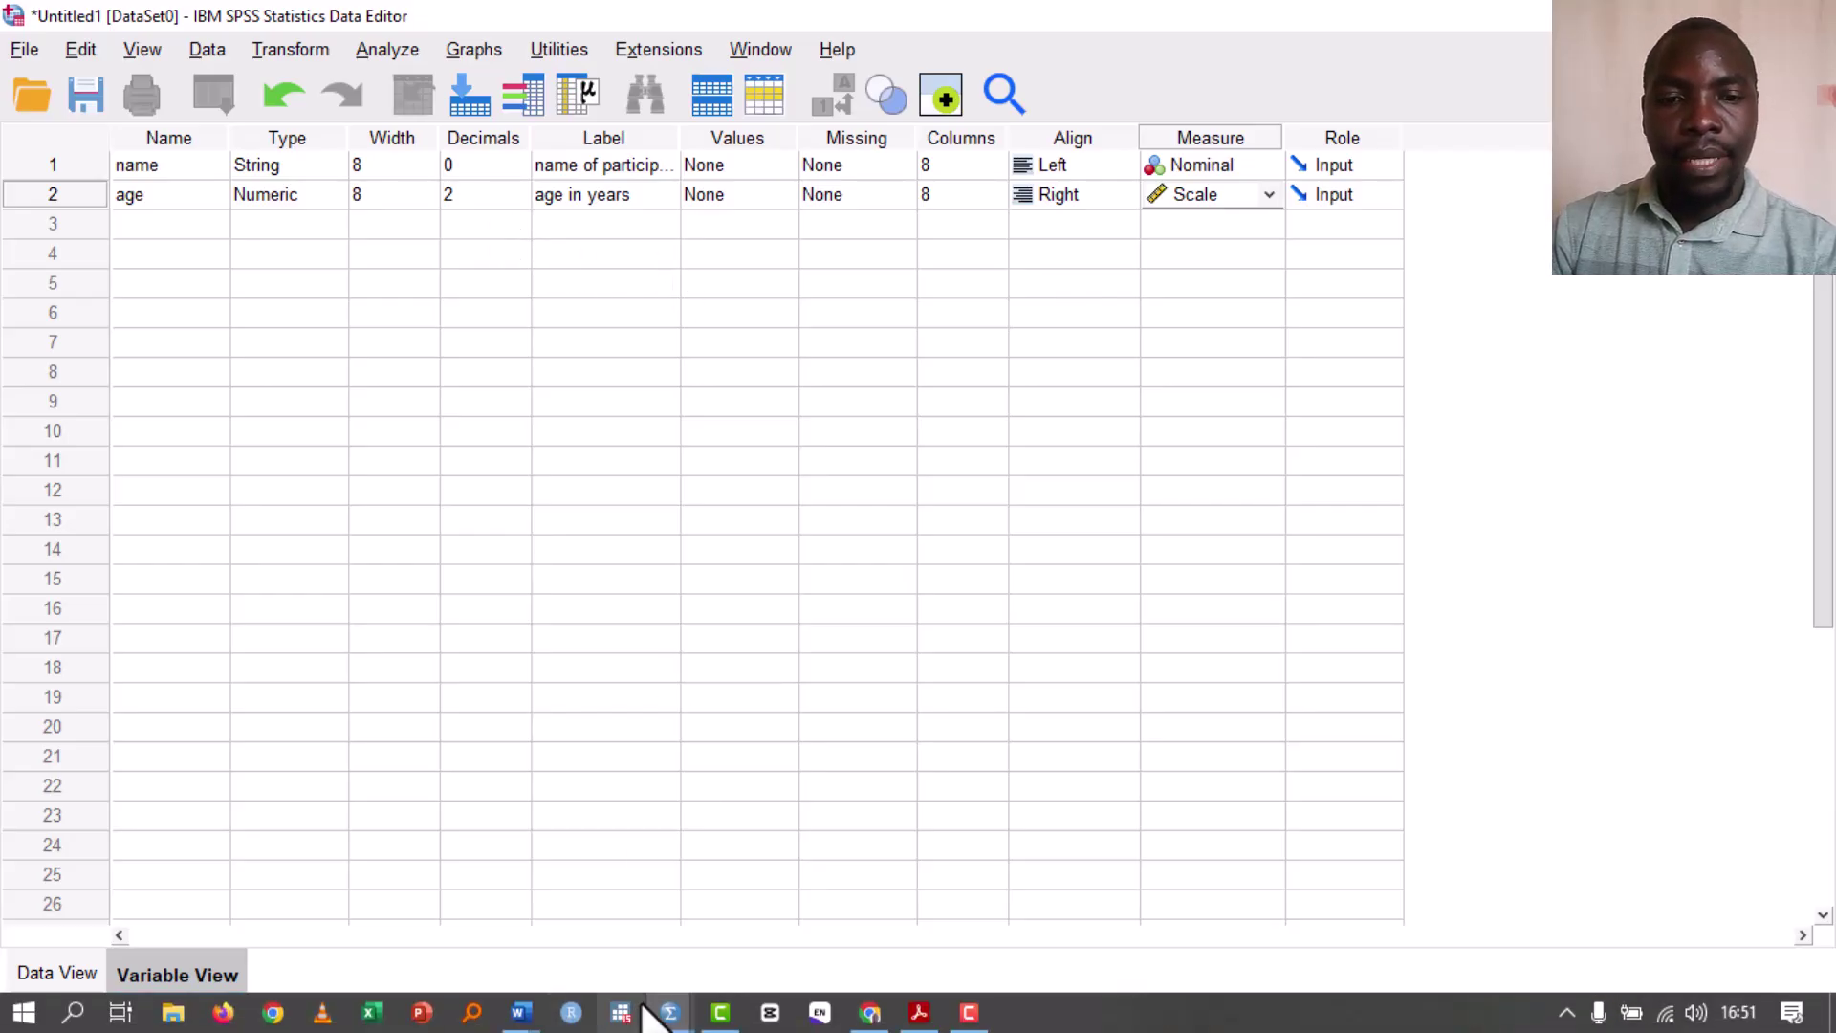
mouse_move(535, 1018)
left_click(664, 887)
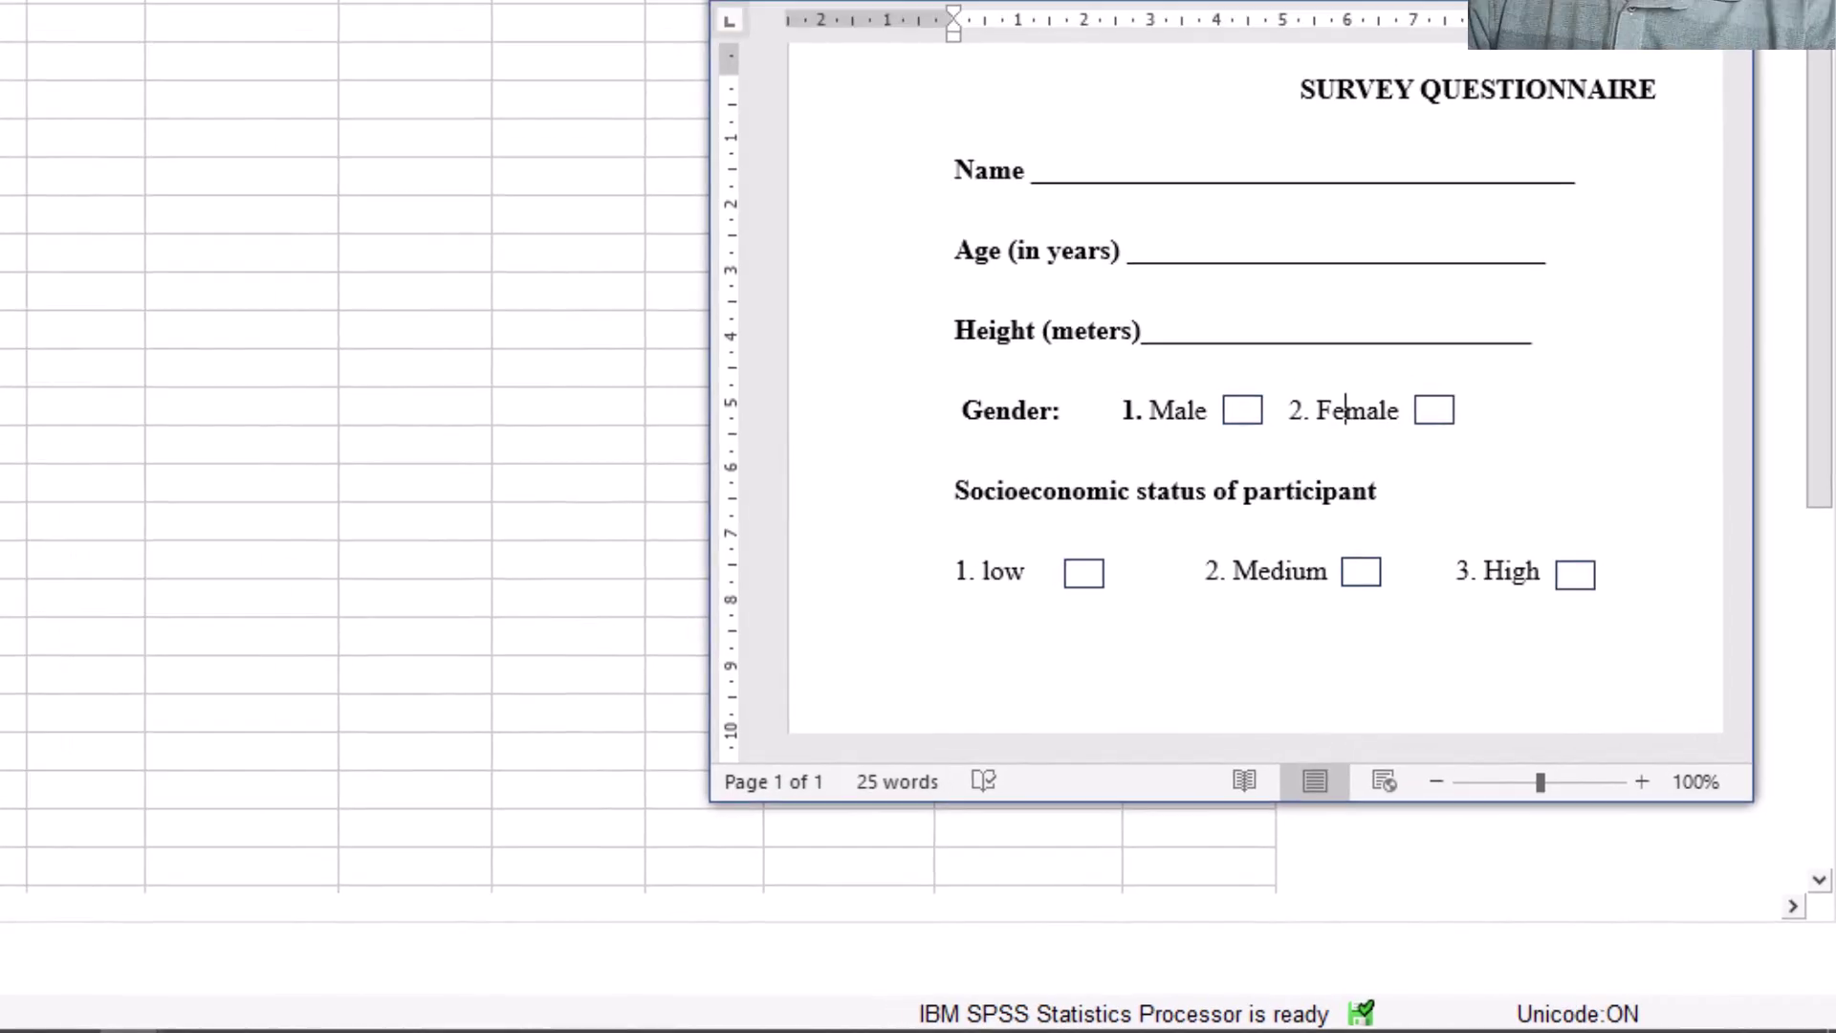
left_click(160, 228)
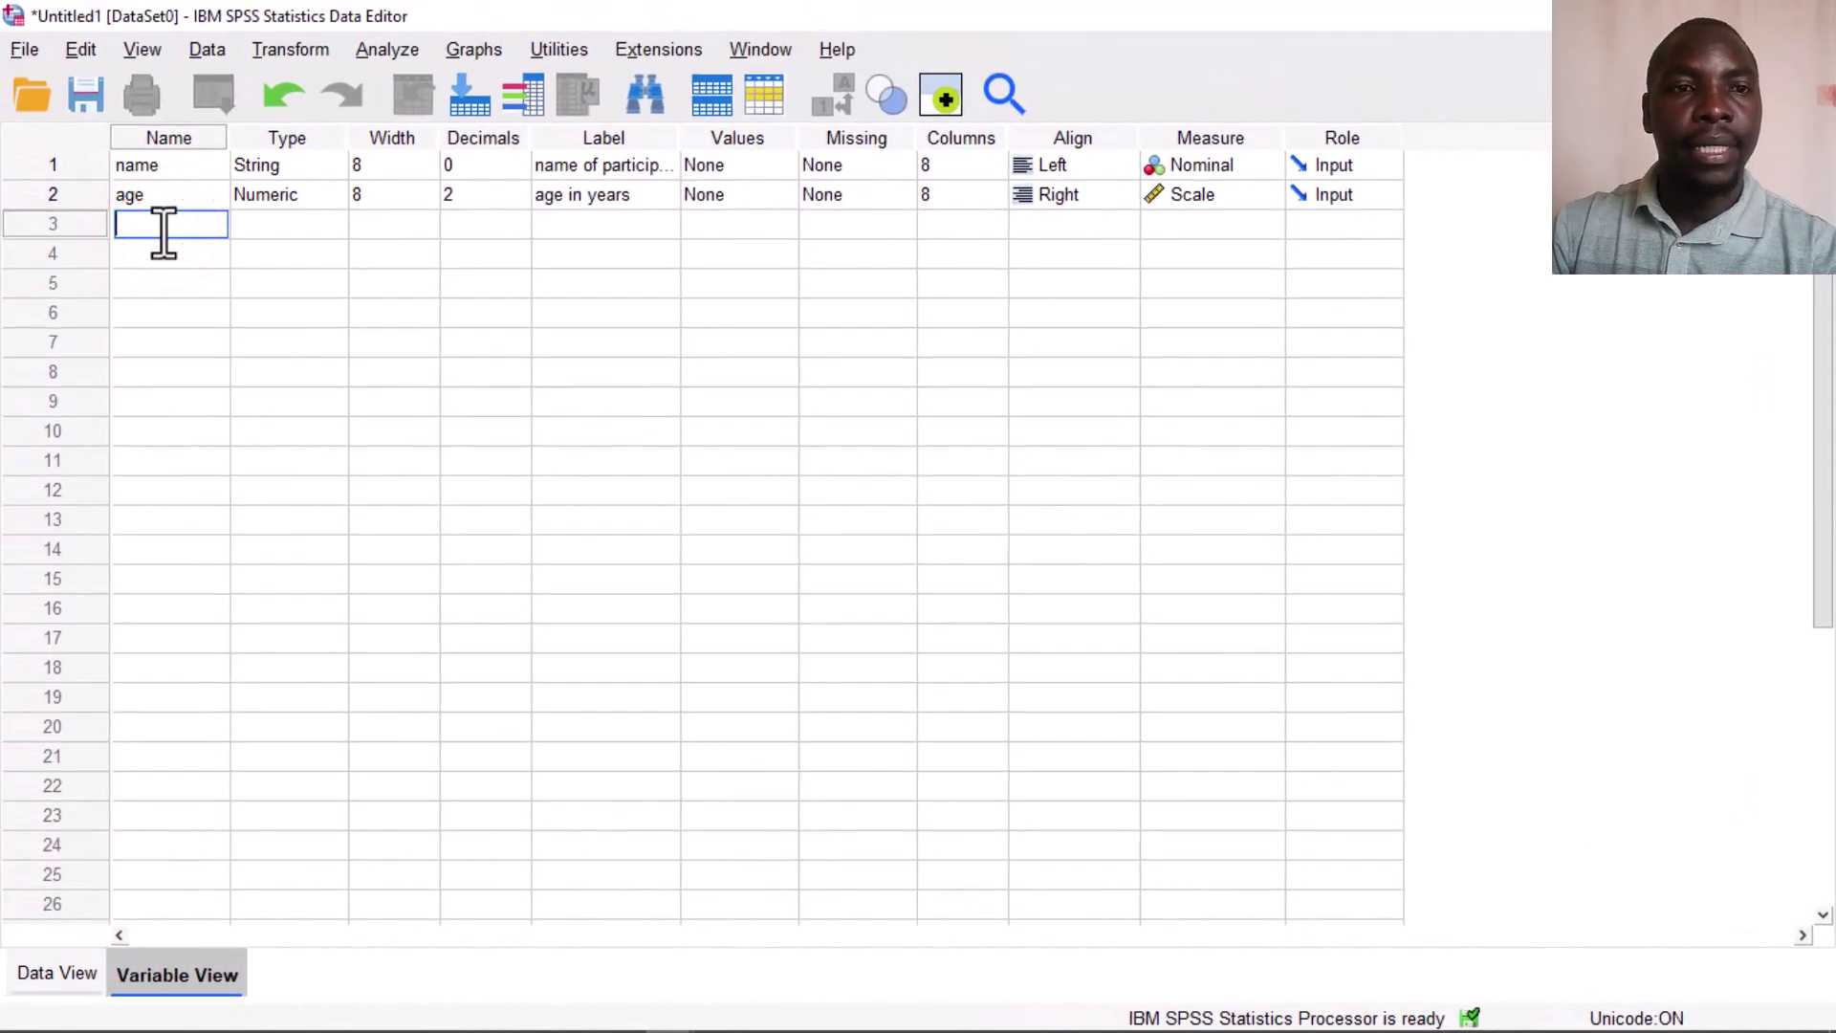
left_click(163, 229)
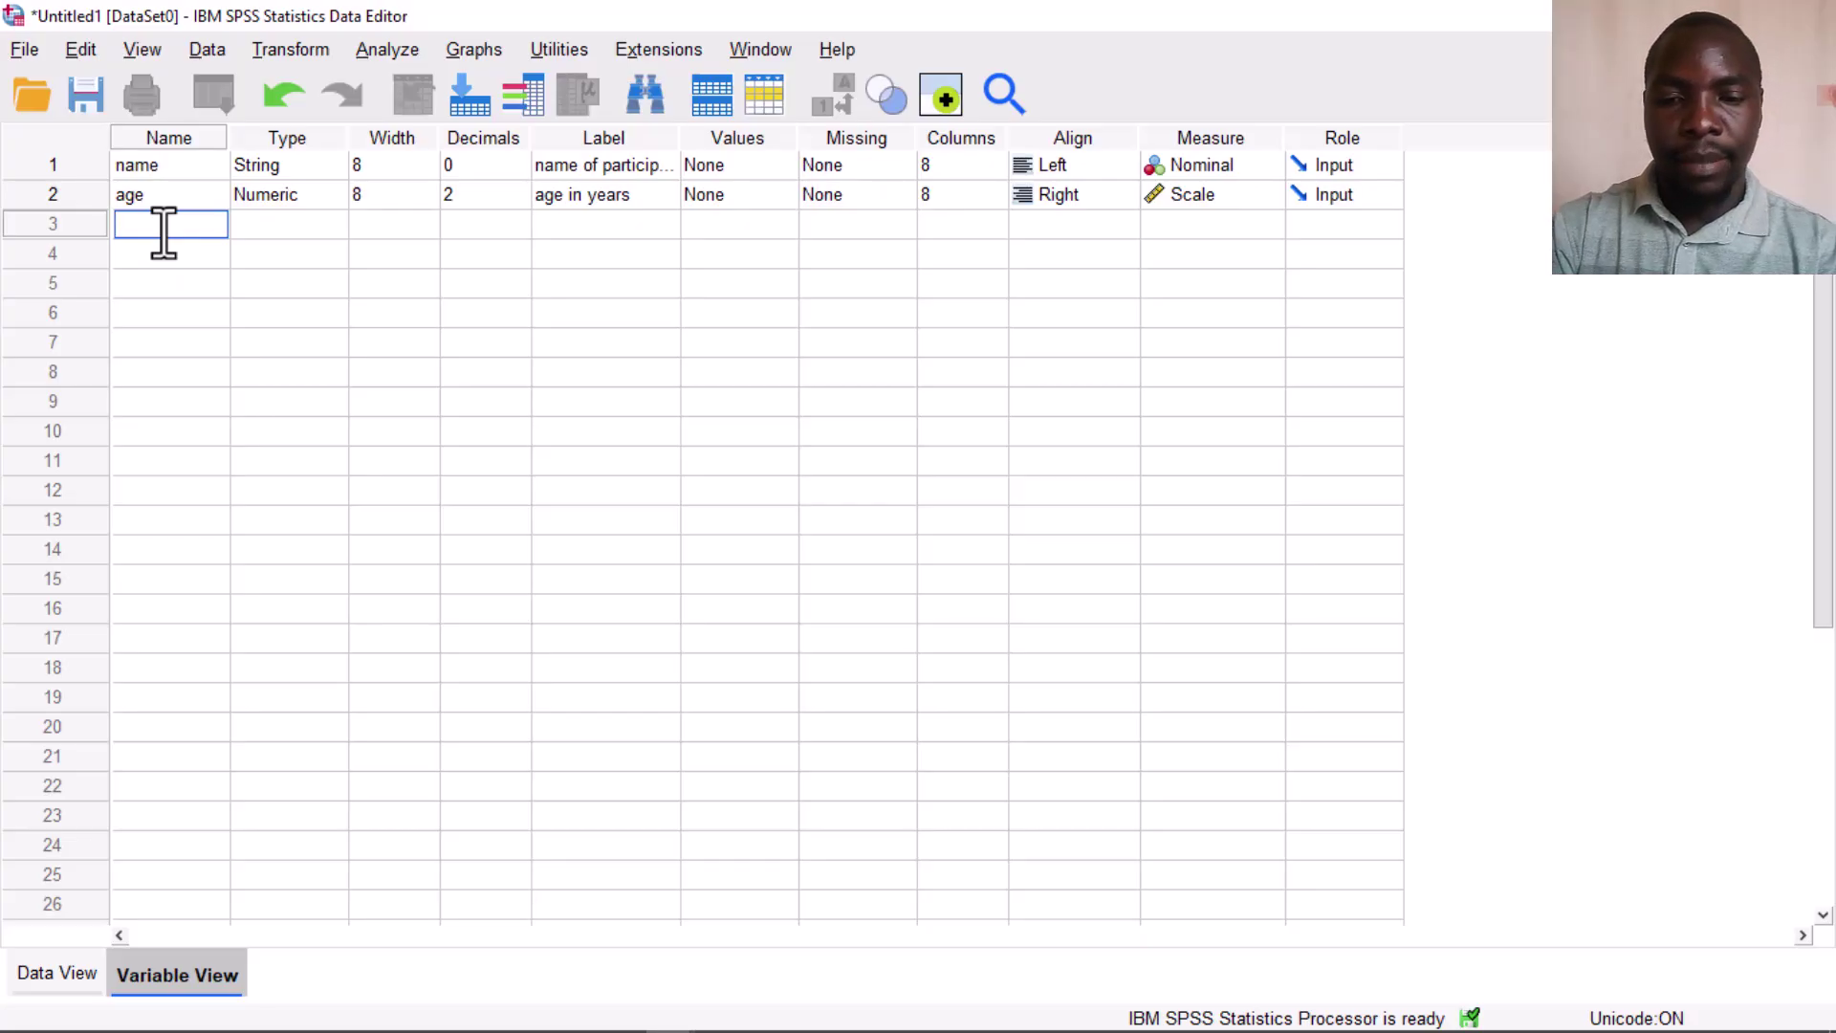
Type 'gender' as the third variable's name
type("gende")
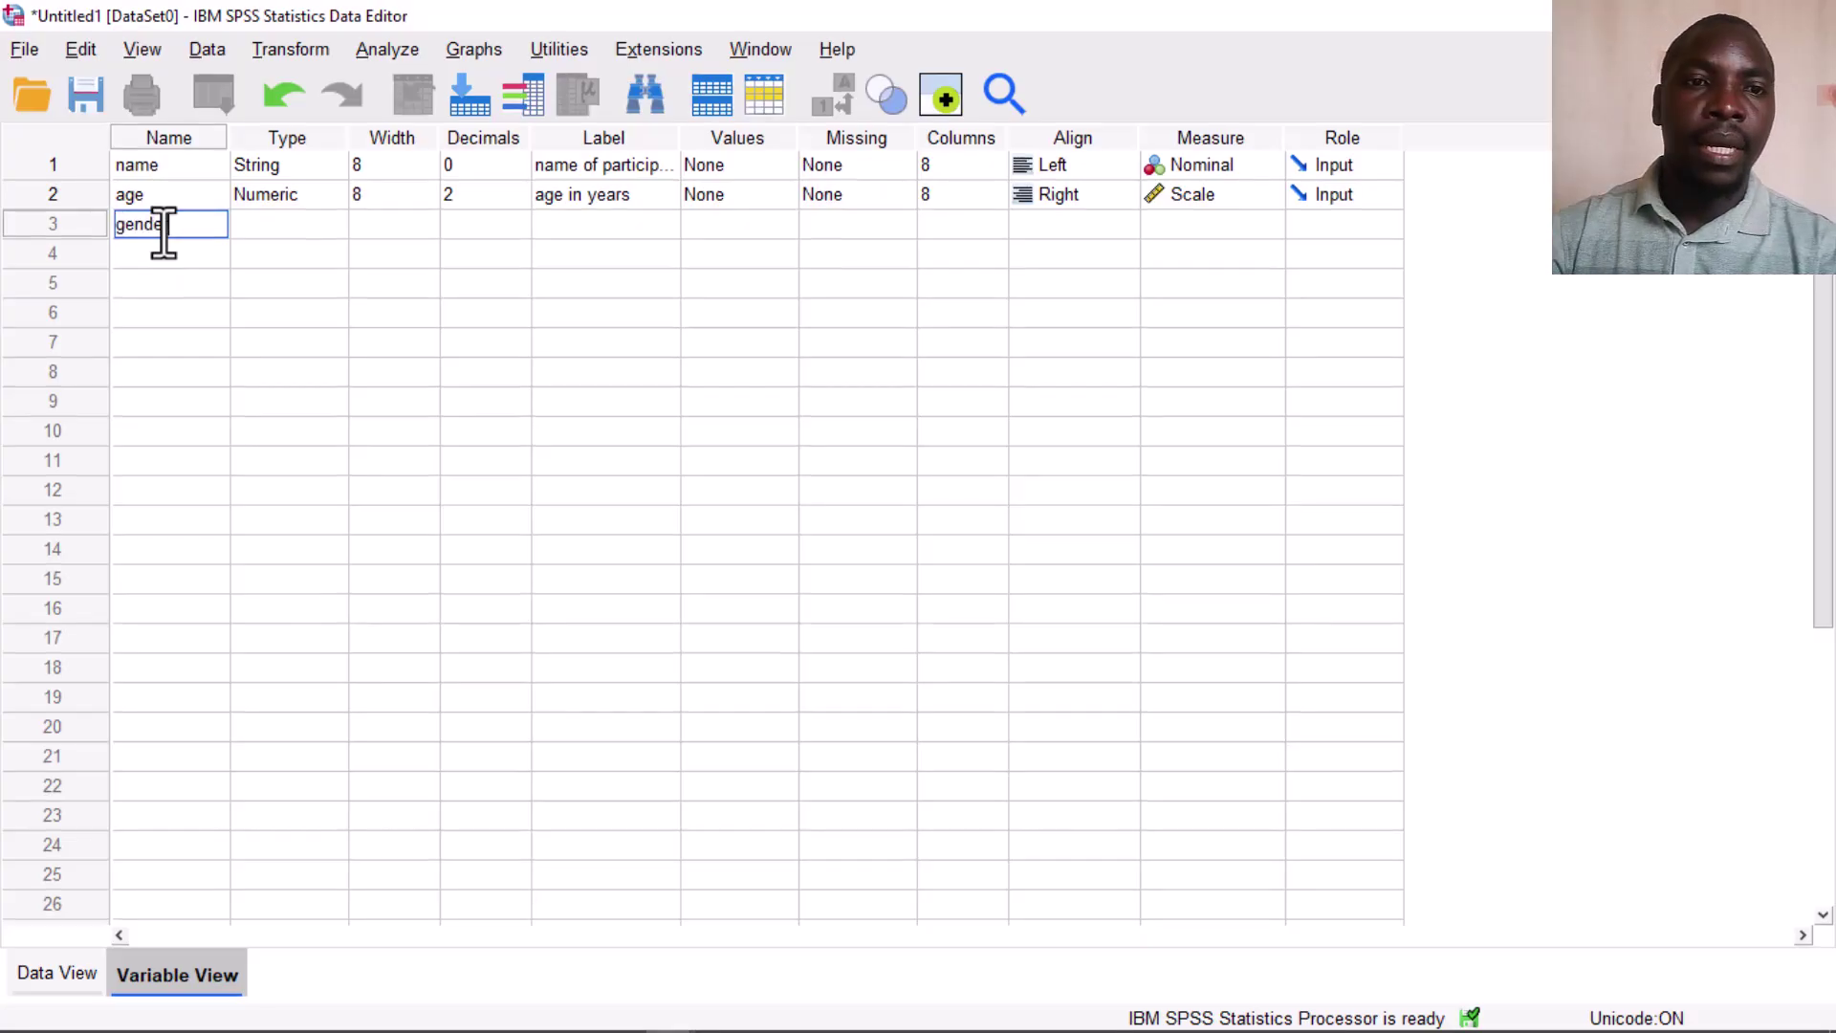
type("r")
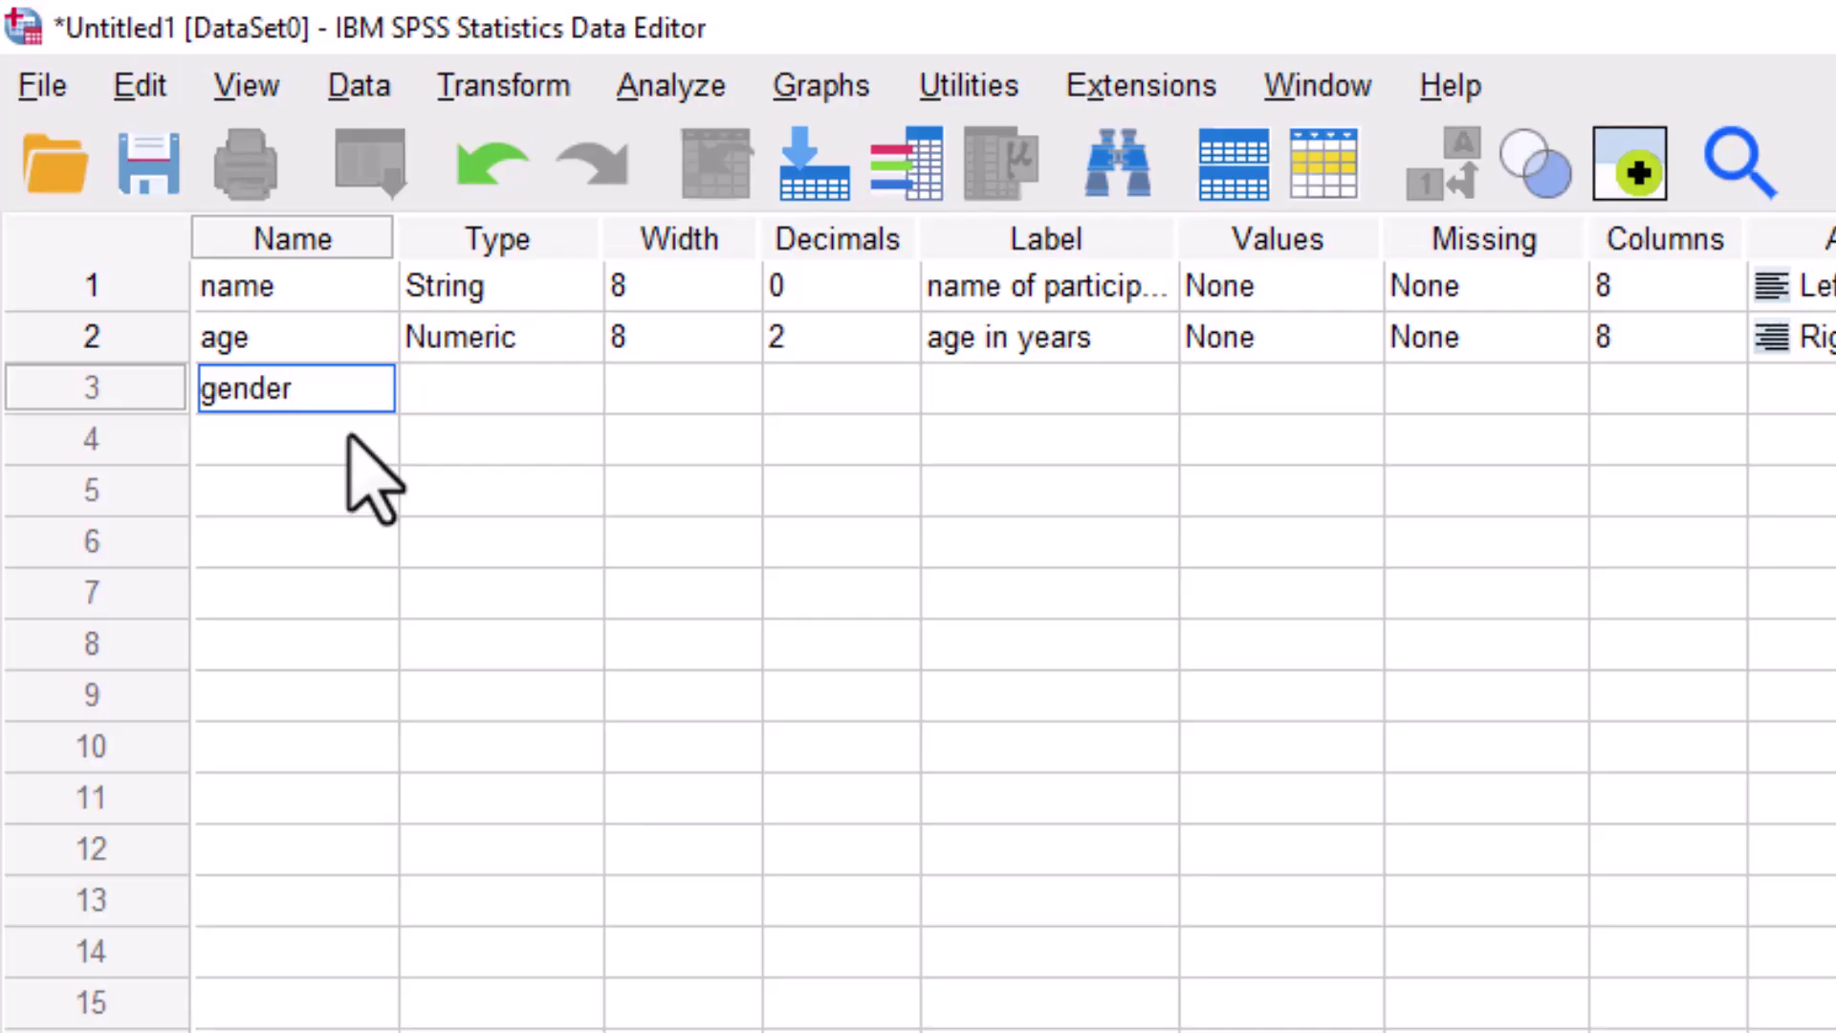
Commit the gender variable and reduce its decimal places from 2 to 0
left_click(246, 439)
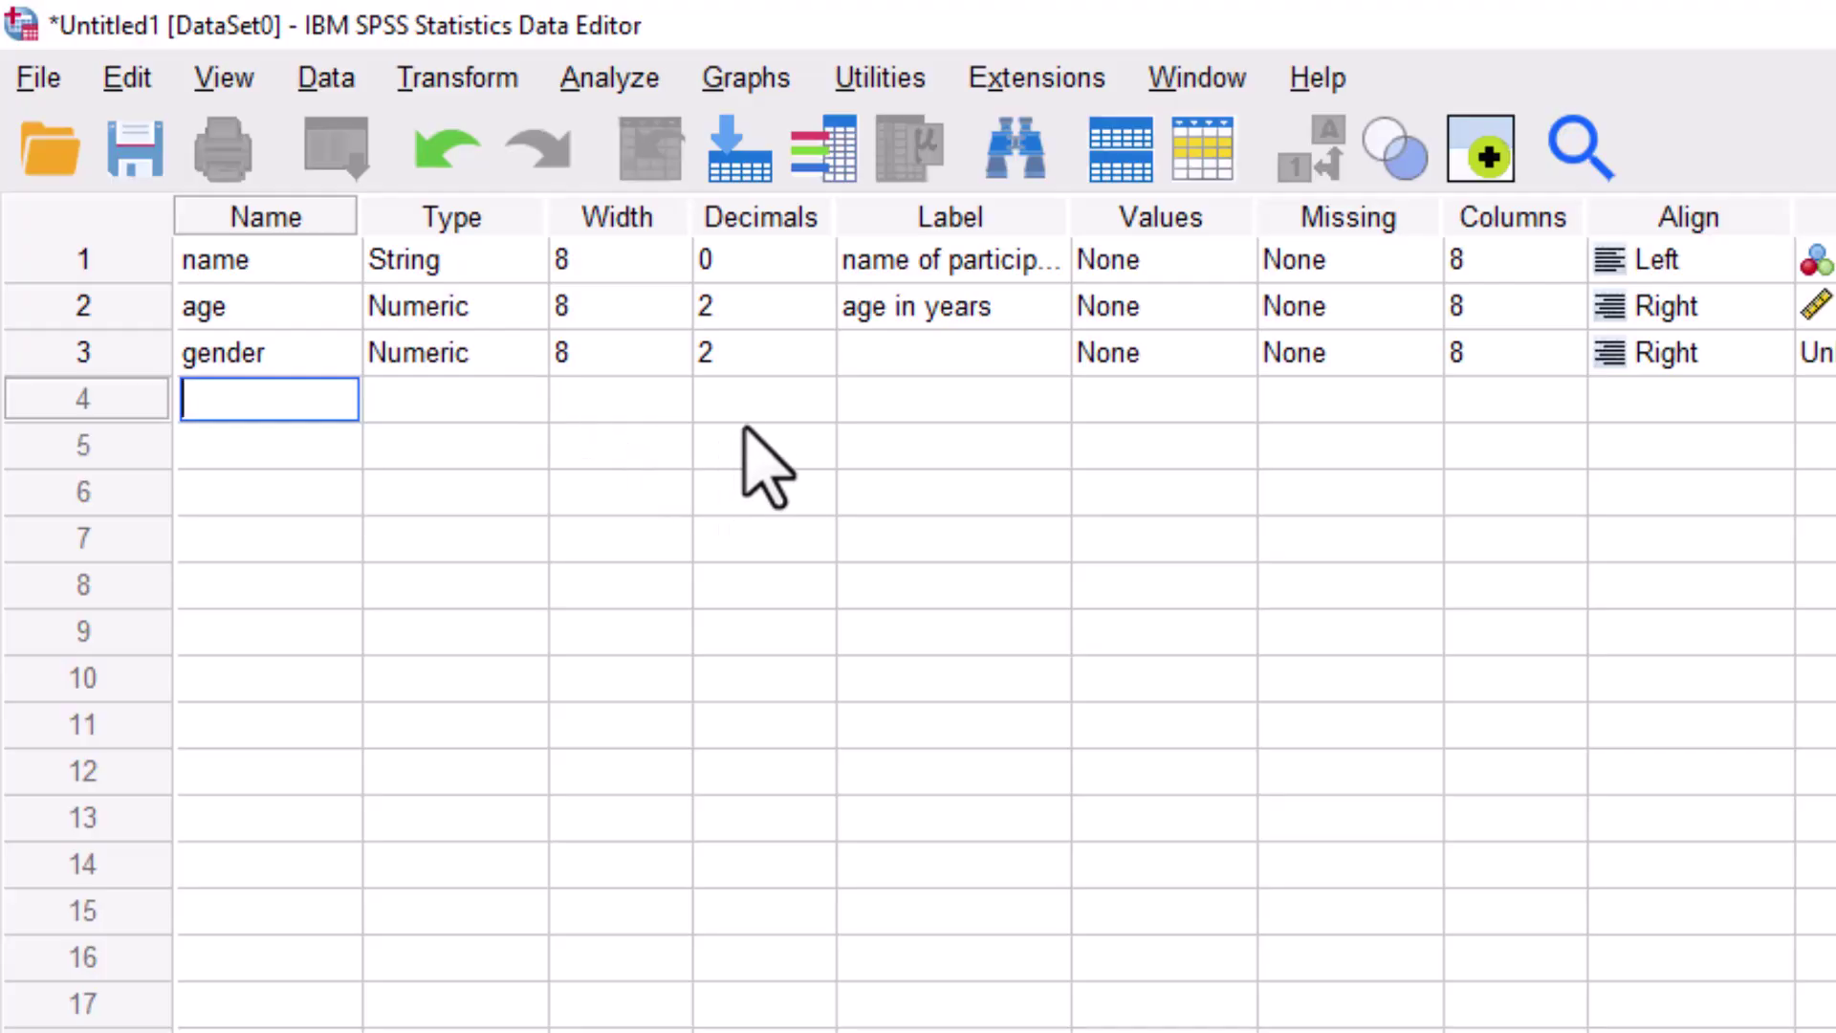
left_click(815, 361)
left_click(818, 363)
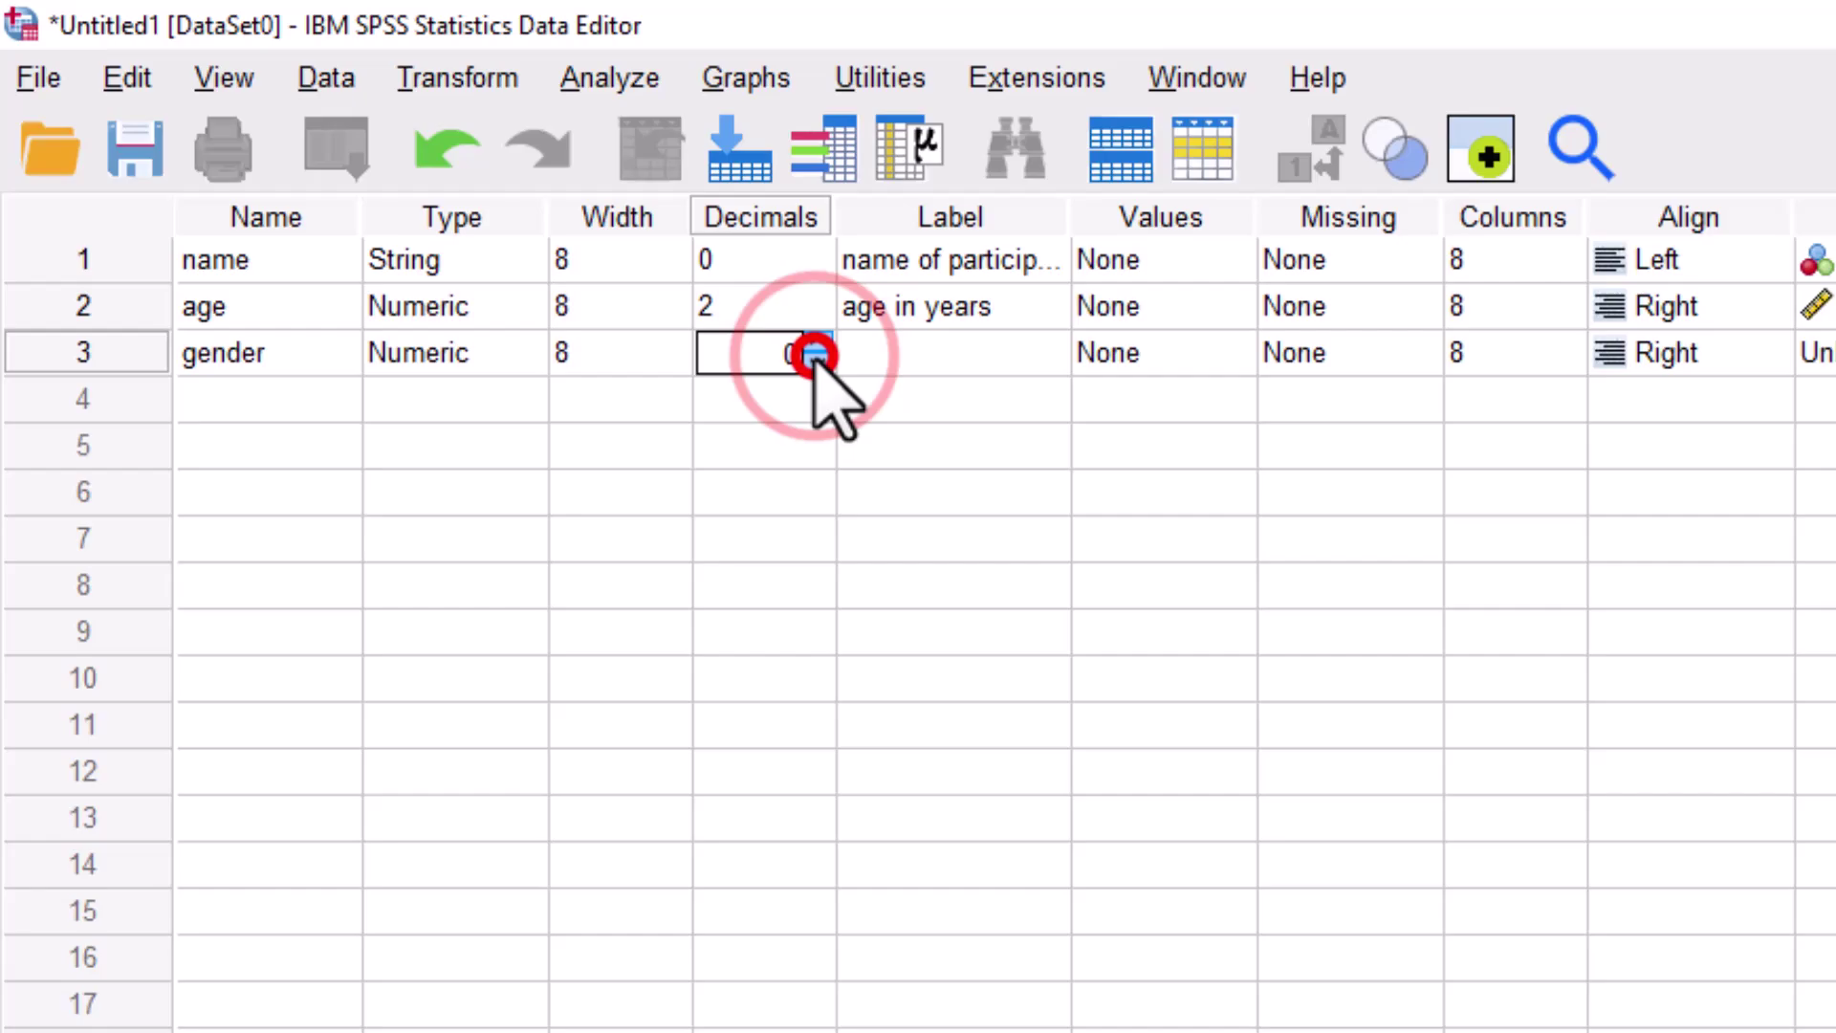
left_click(817, 363)
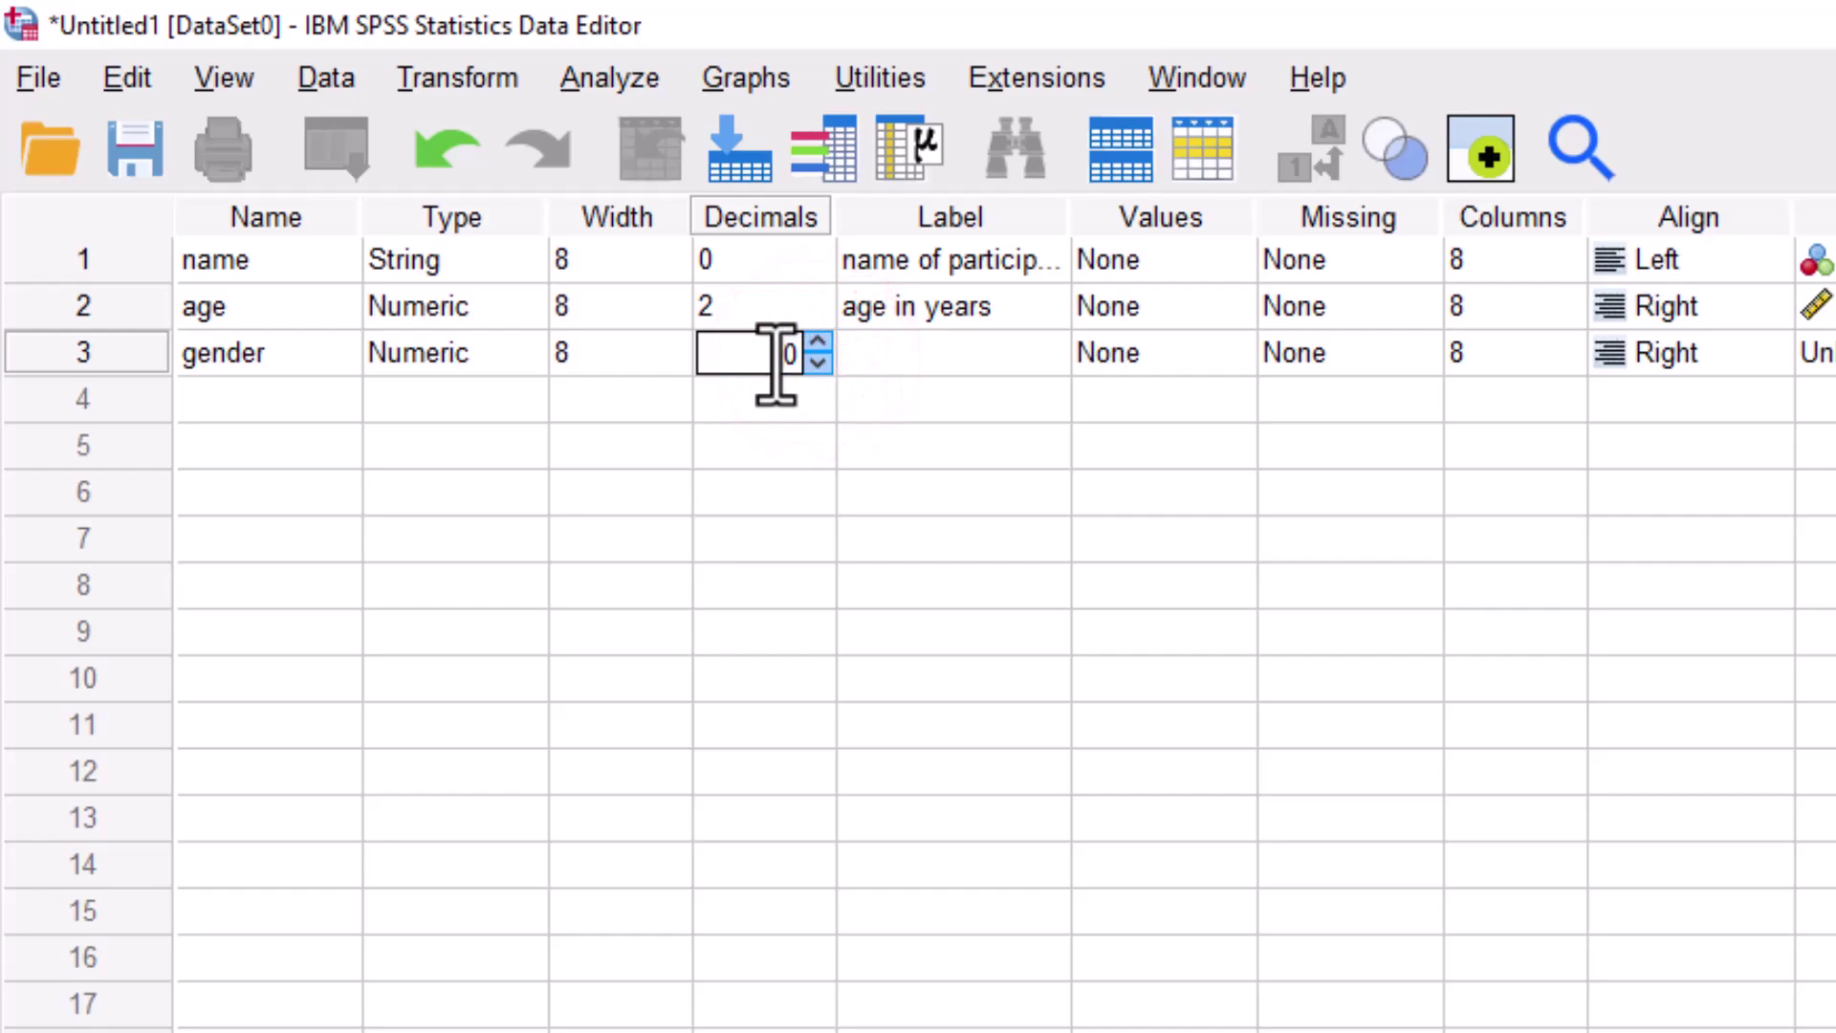
double_click(770, 354)
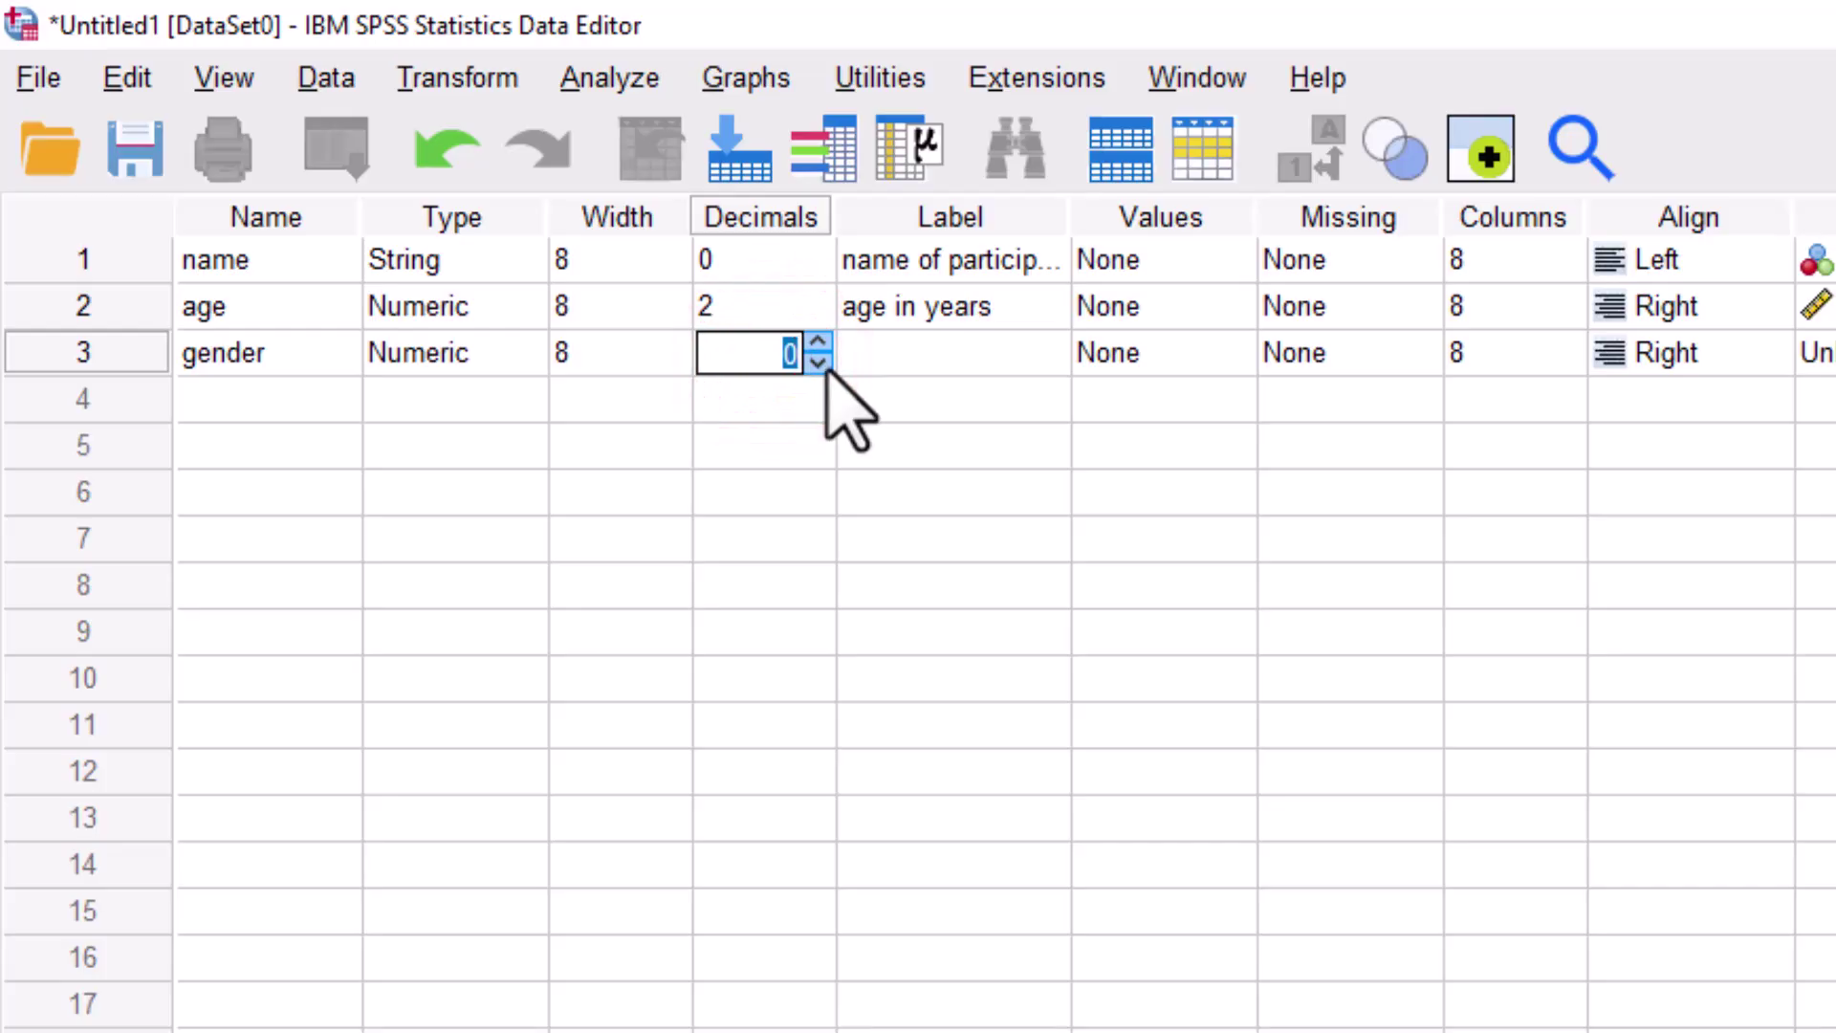
left_click(819, 361)
left_click(819, 360)
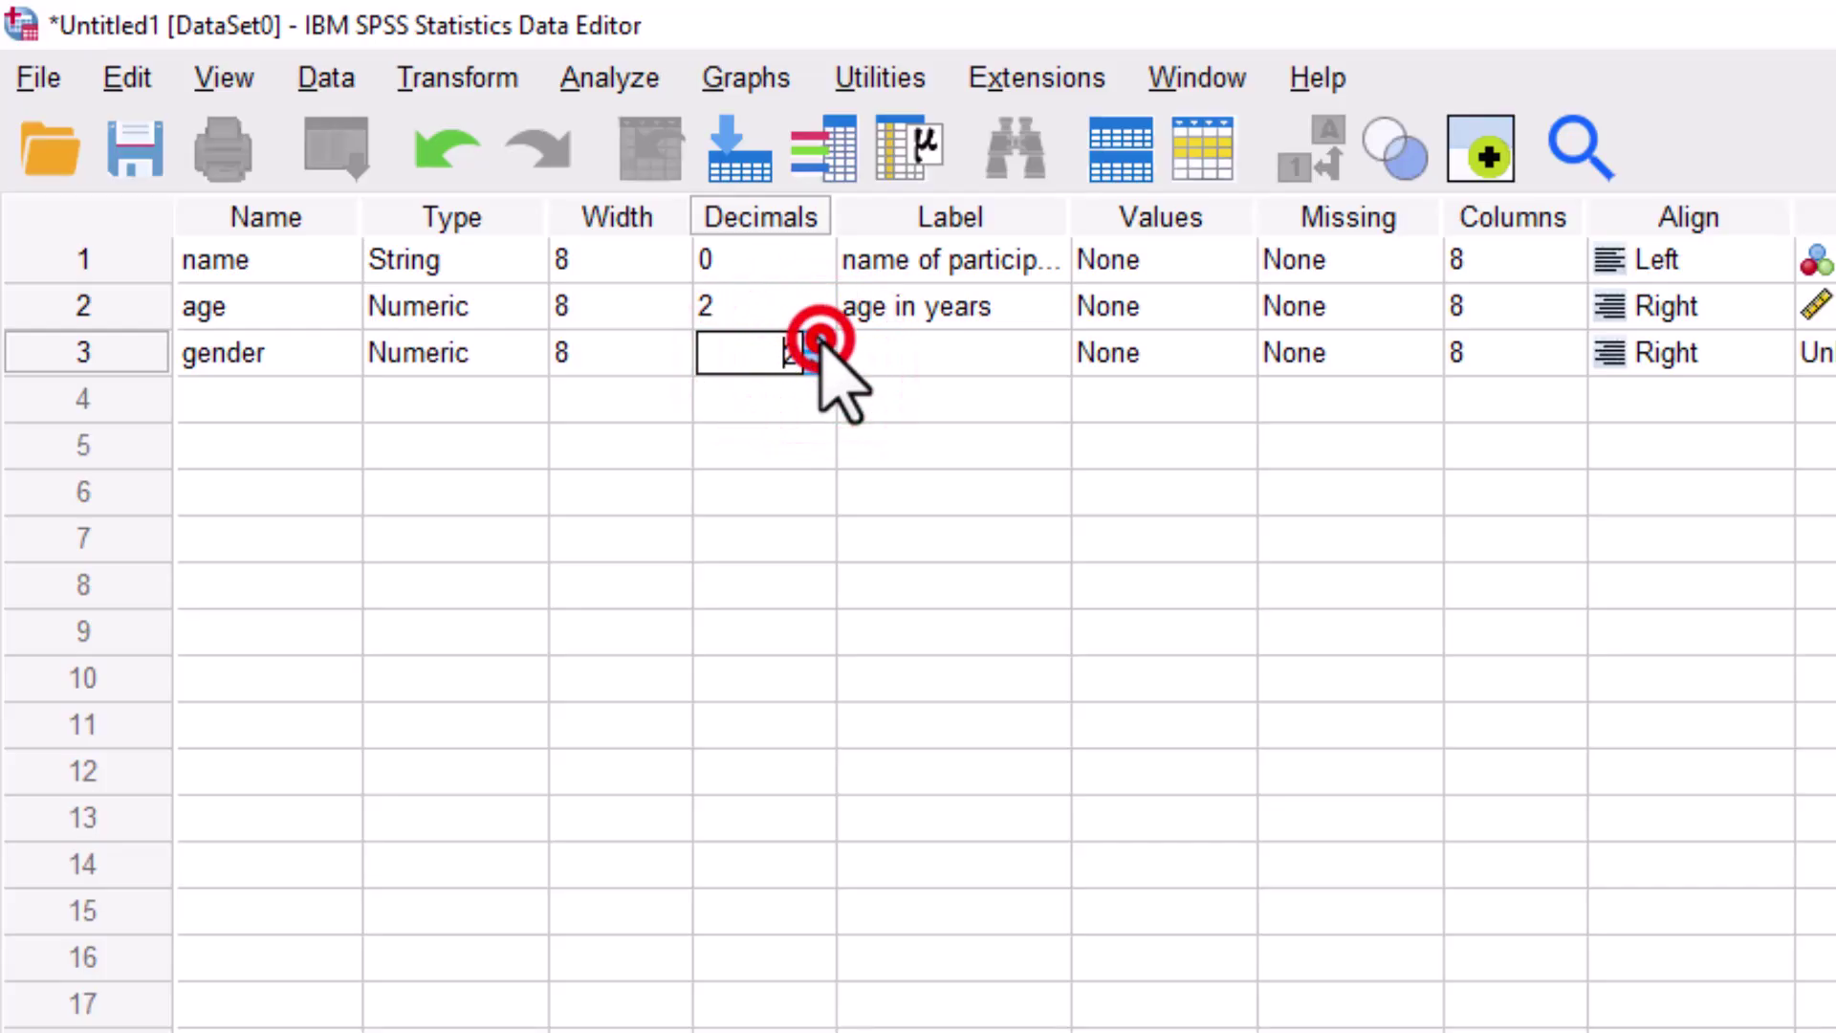
left_click(819, 359)
left_click(819, 363)
left_click(818, 364)
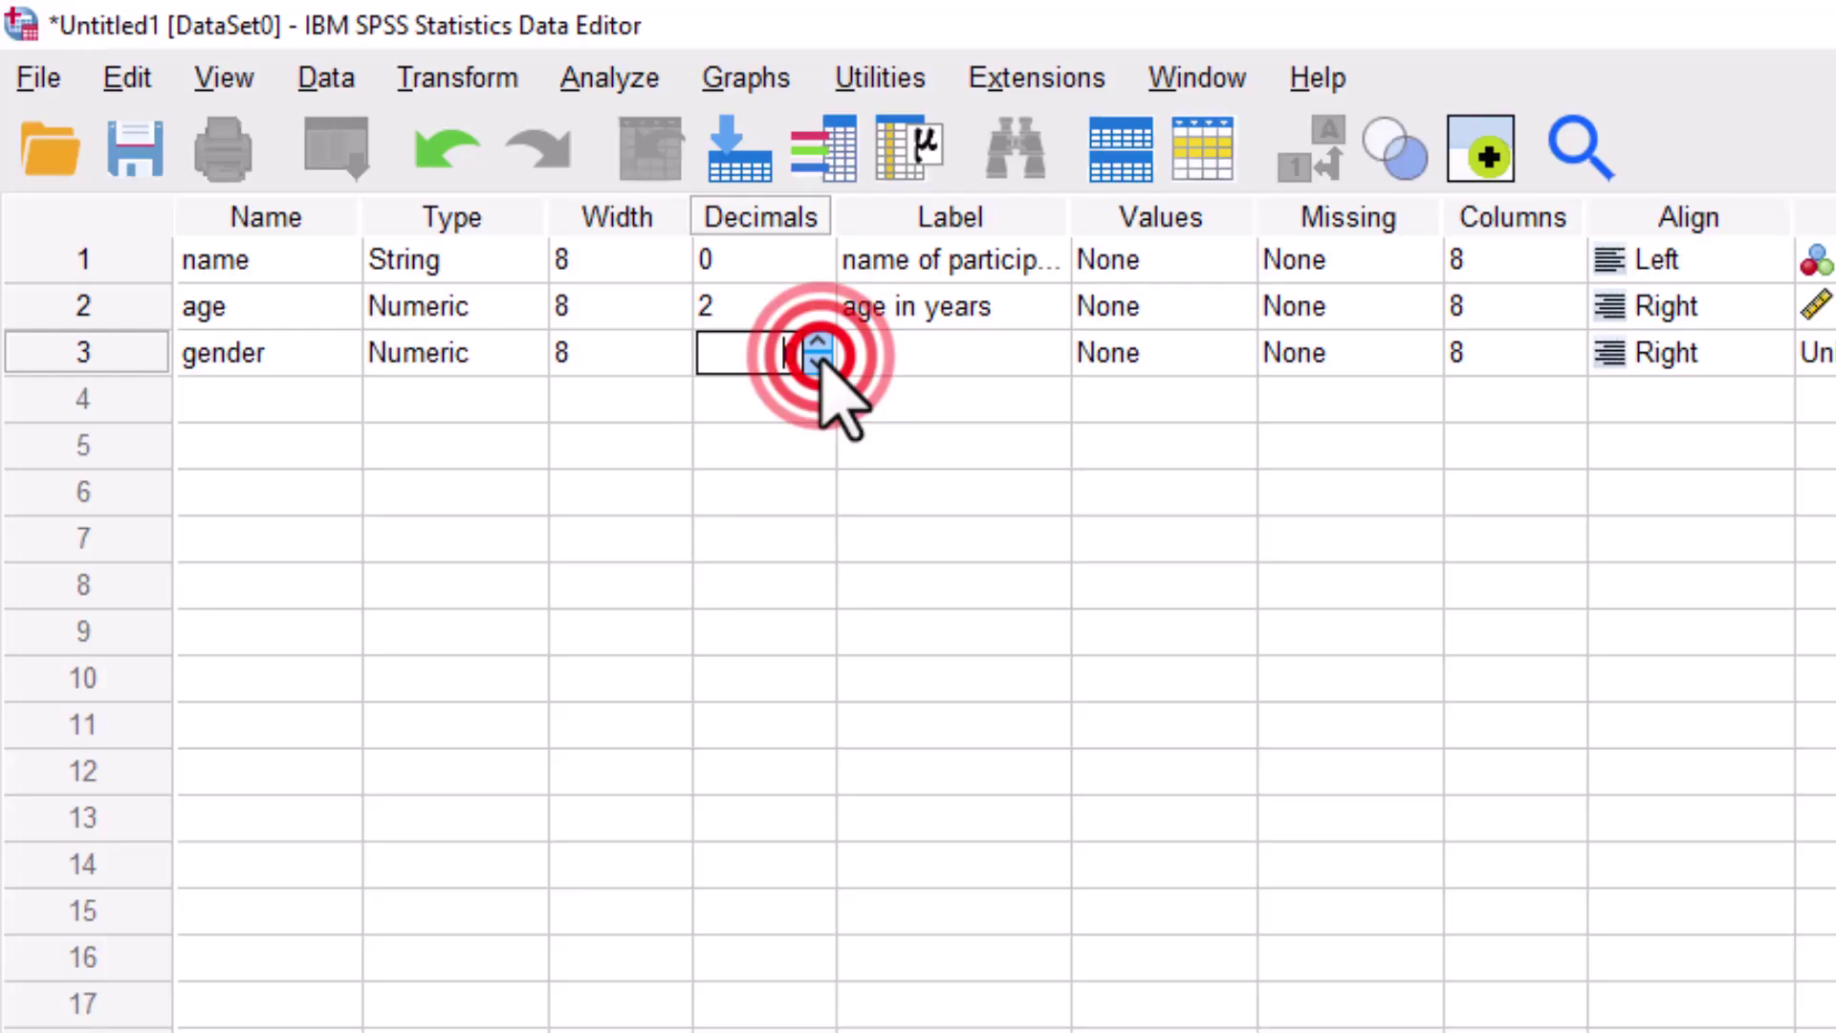
left_click(819, 363)
left_click(935, 358)
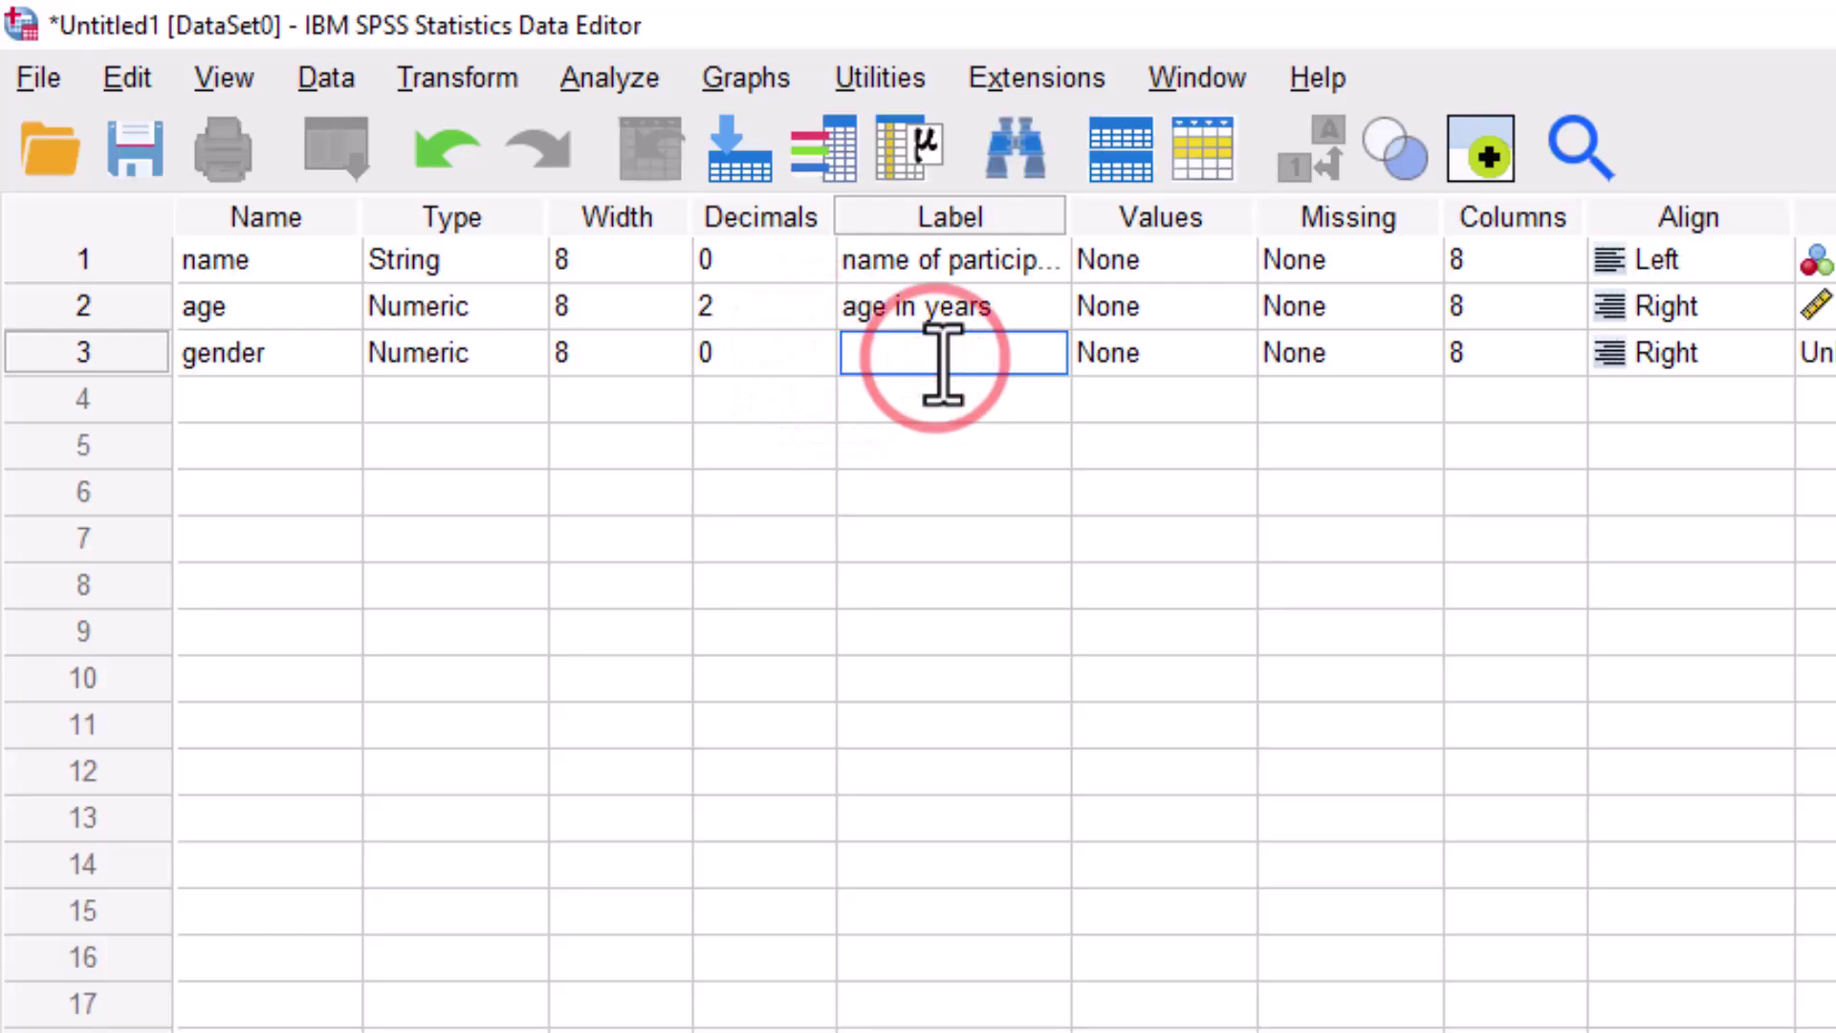
Give the gender variable the label 'Gender'
left_click(933, 358)
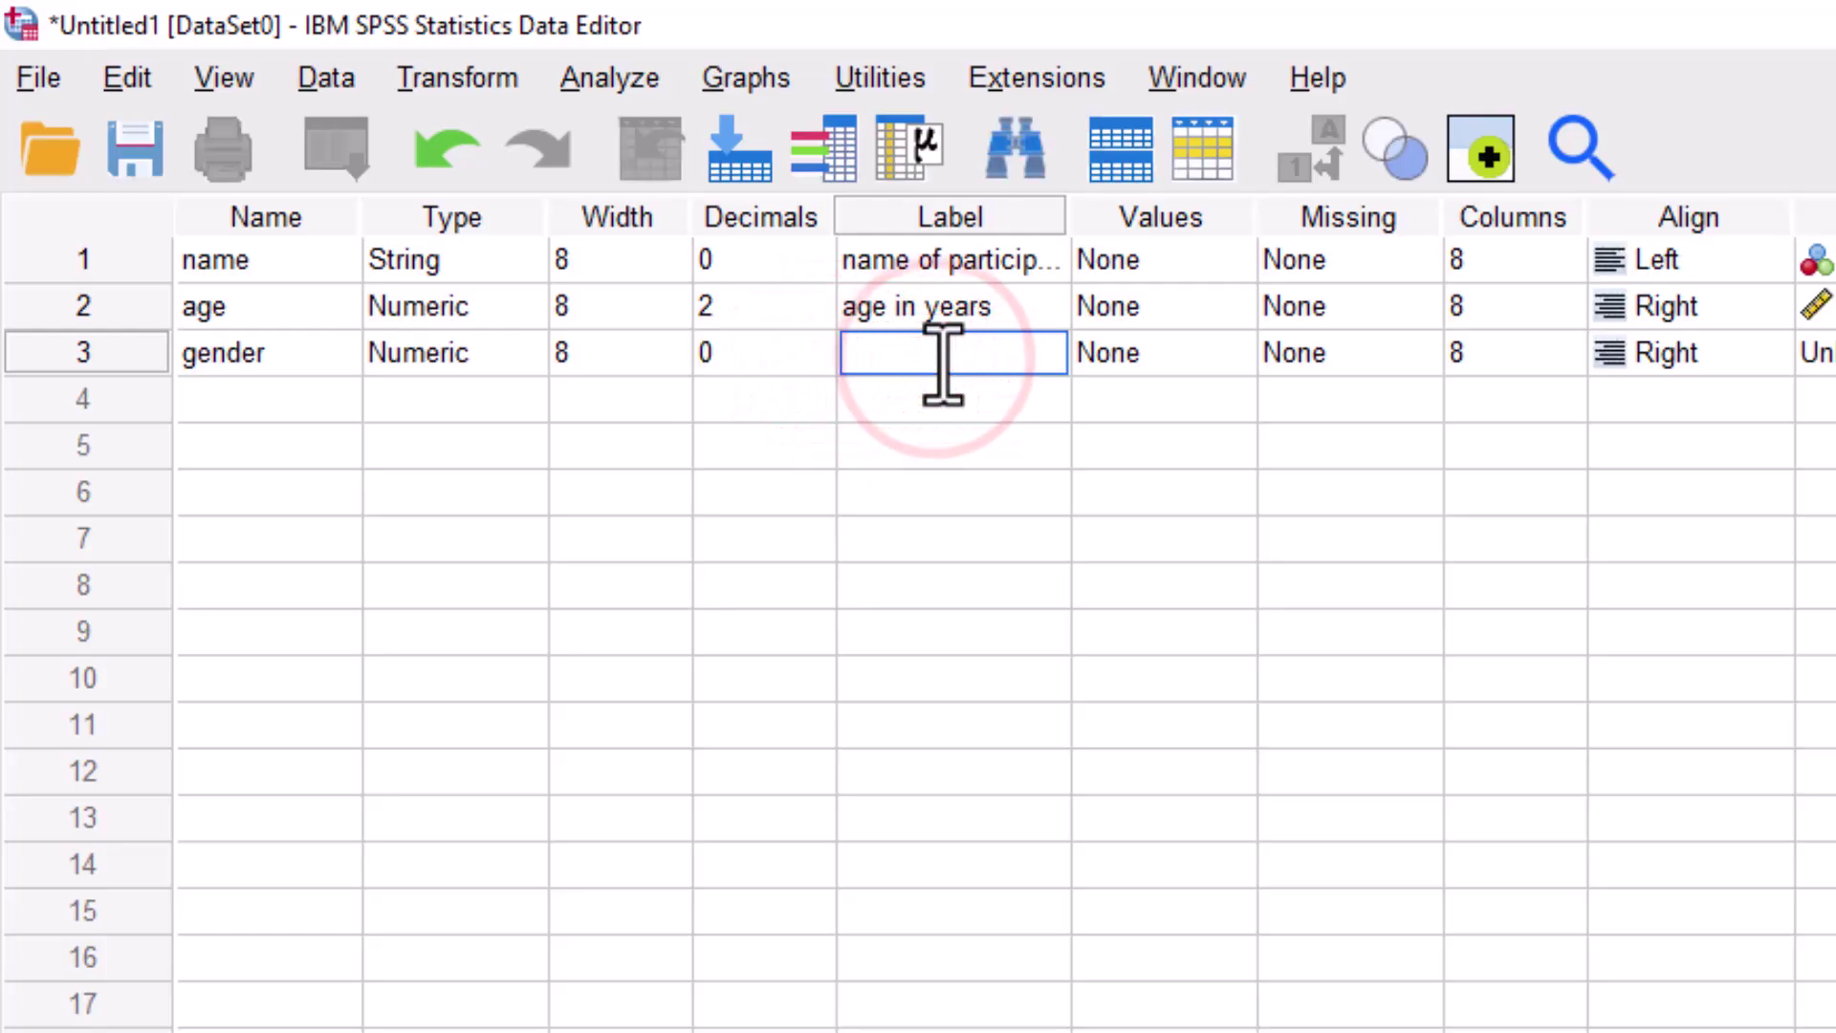
type("Ge")
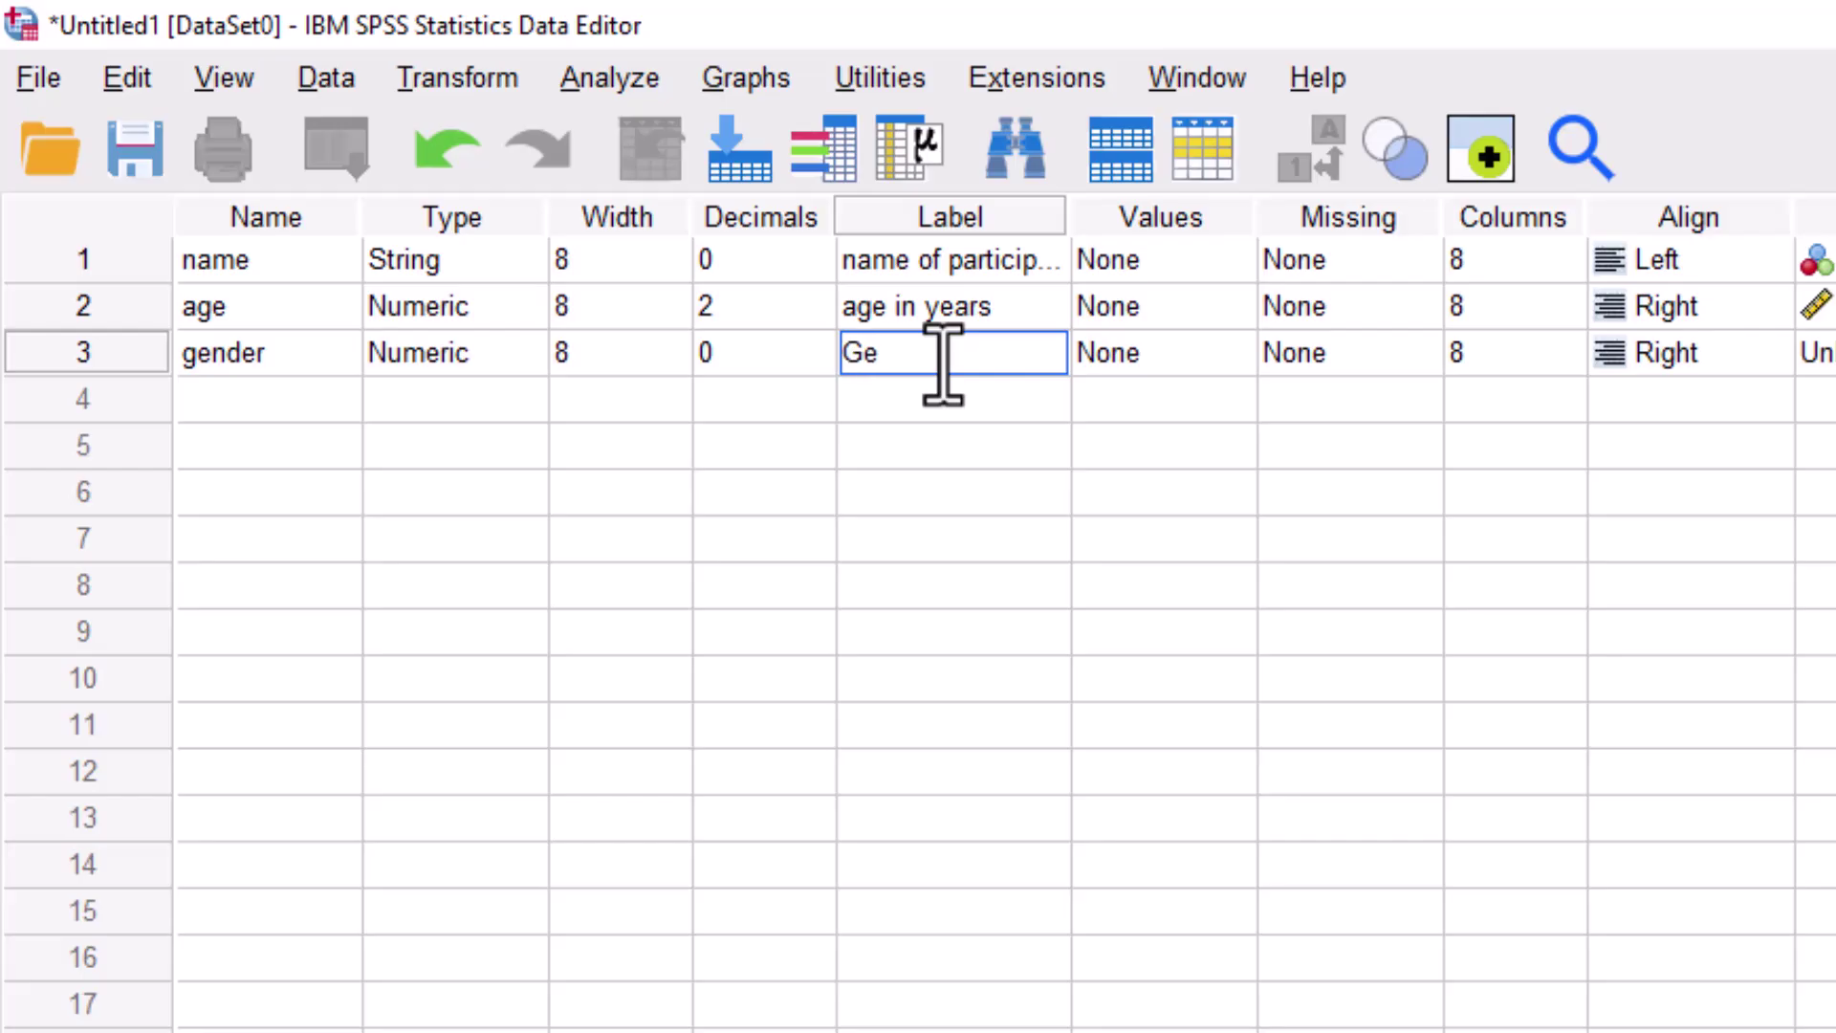
type("nder")
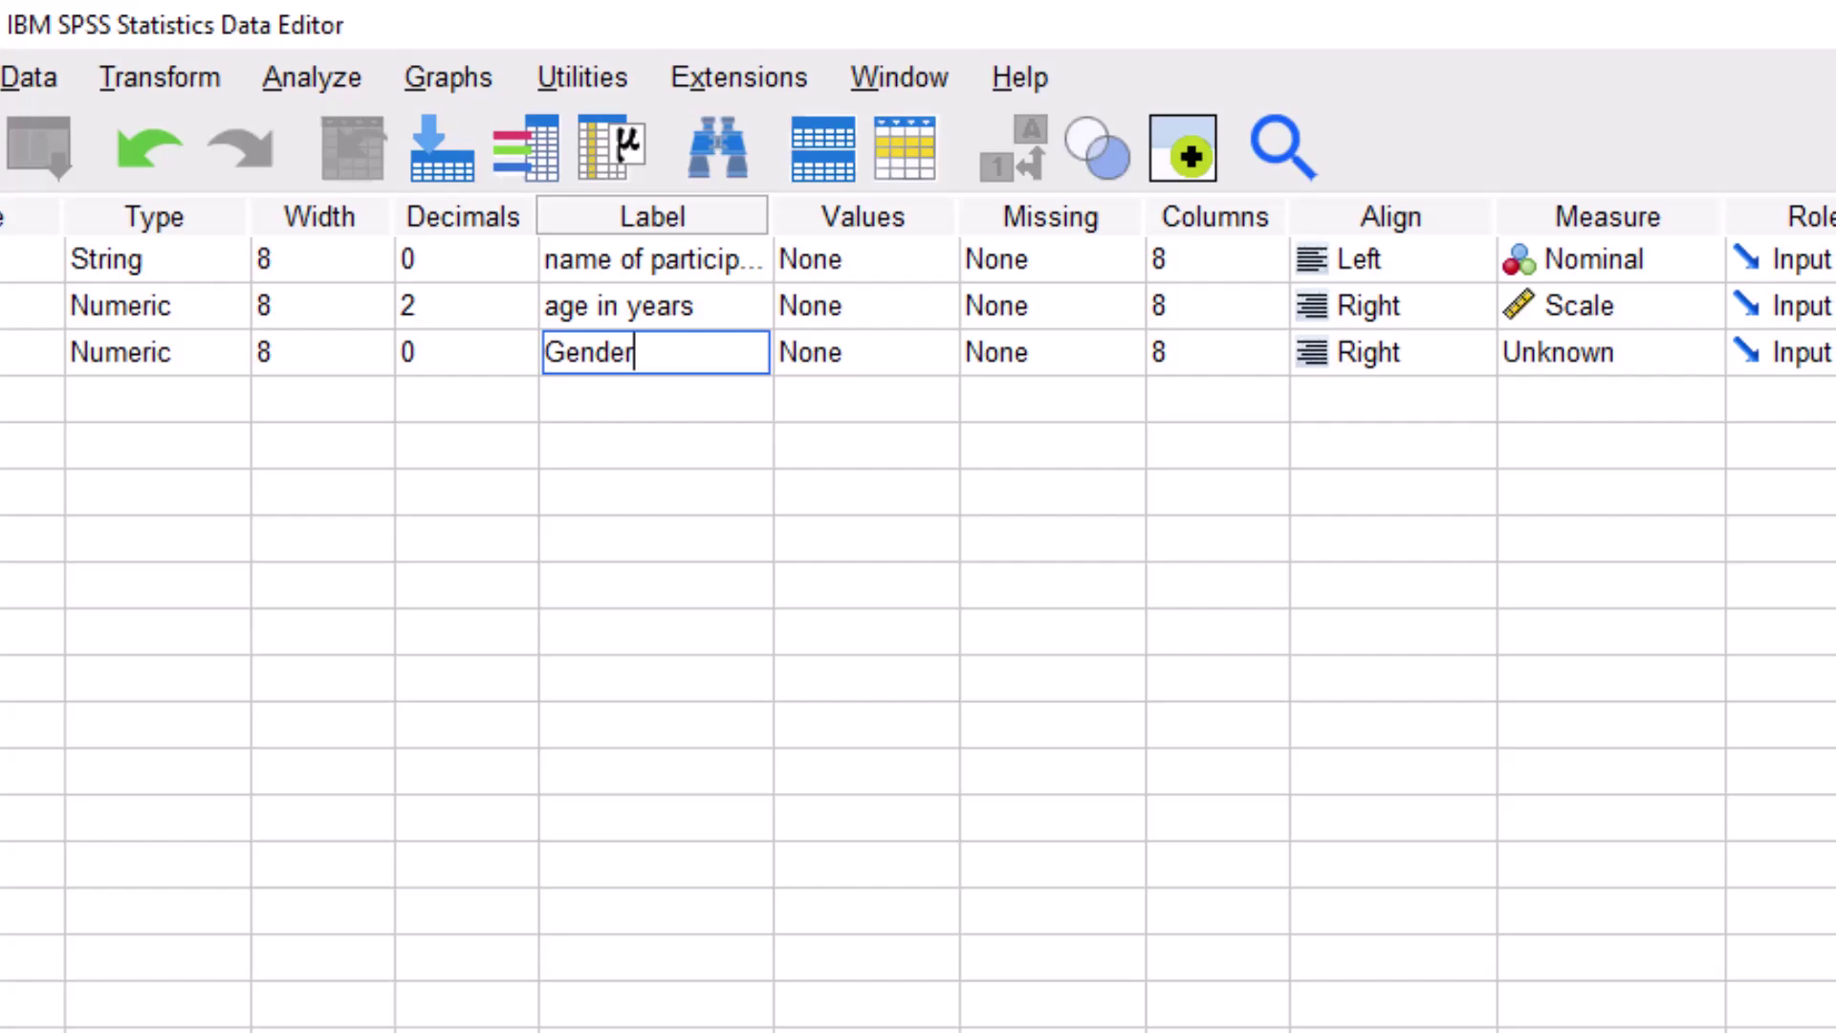
key("alt+Tab")
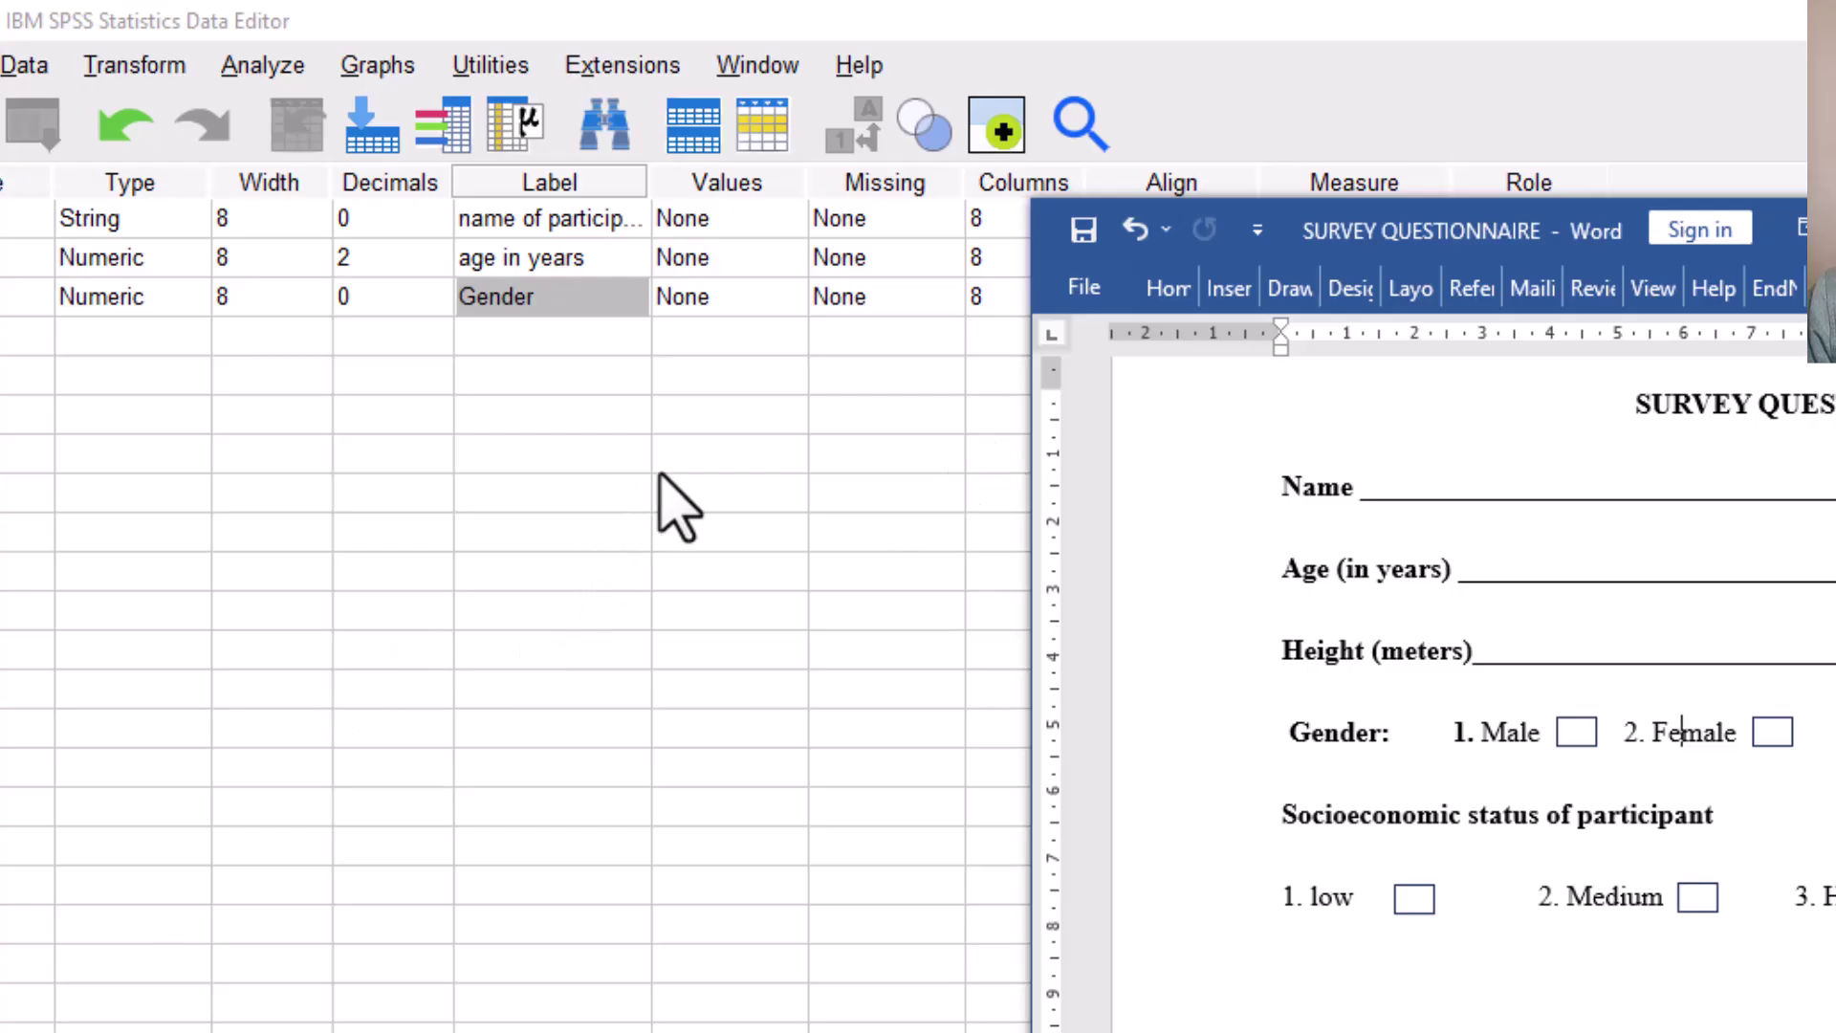
Open gender's Value Labels dialog and add the label 1 = male
left_click(782, 304)
left_click(783, 299)
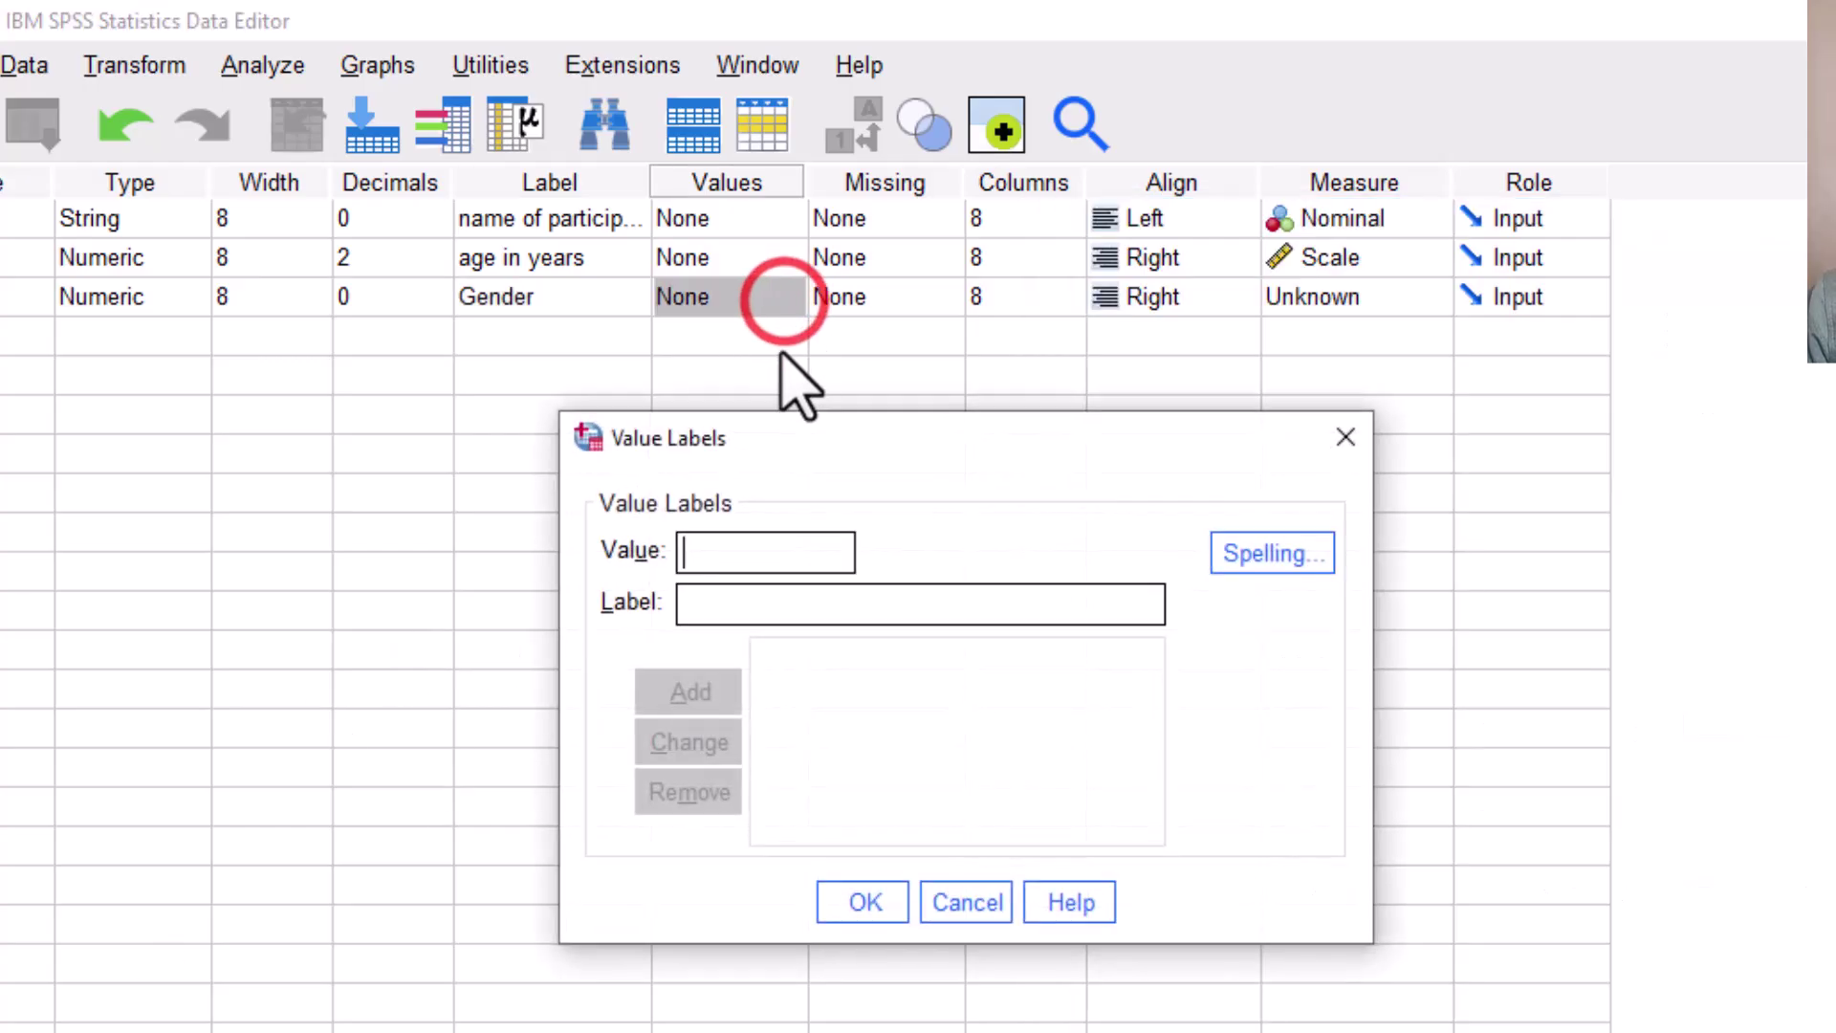
left_click(1342, 439)
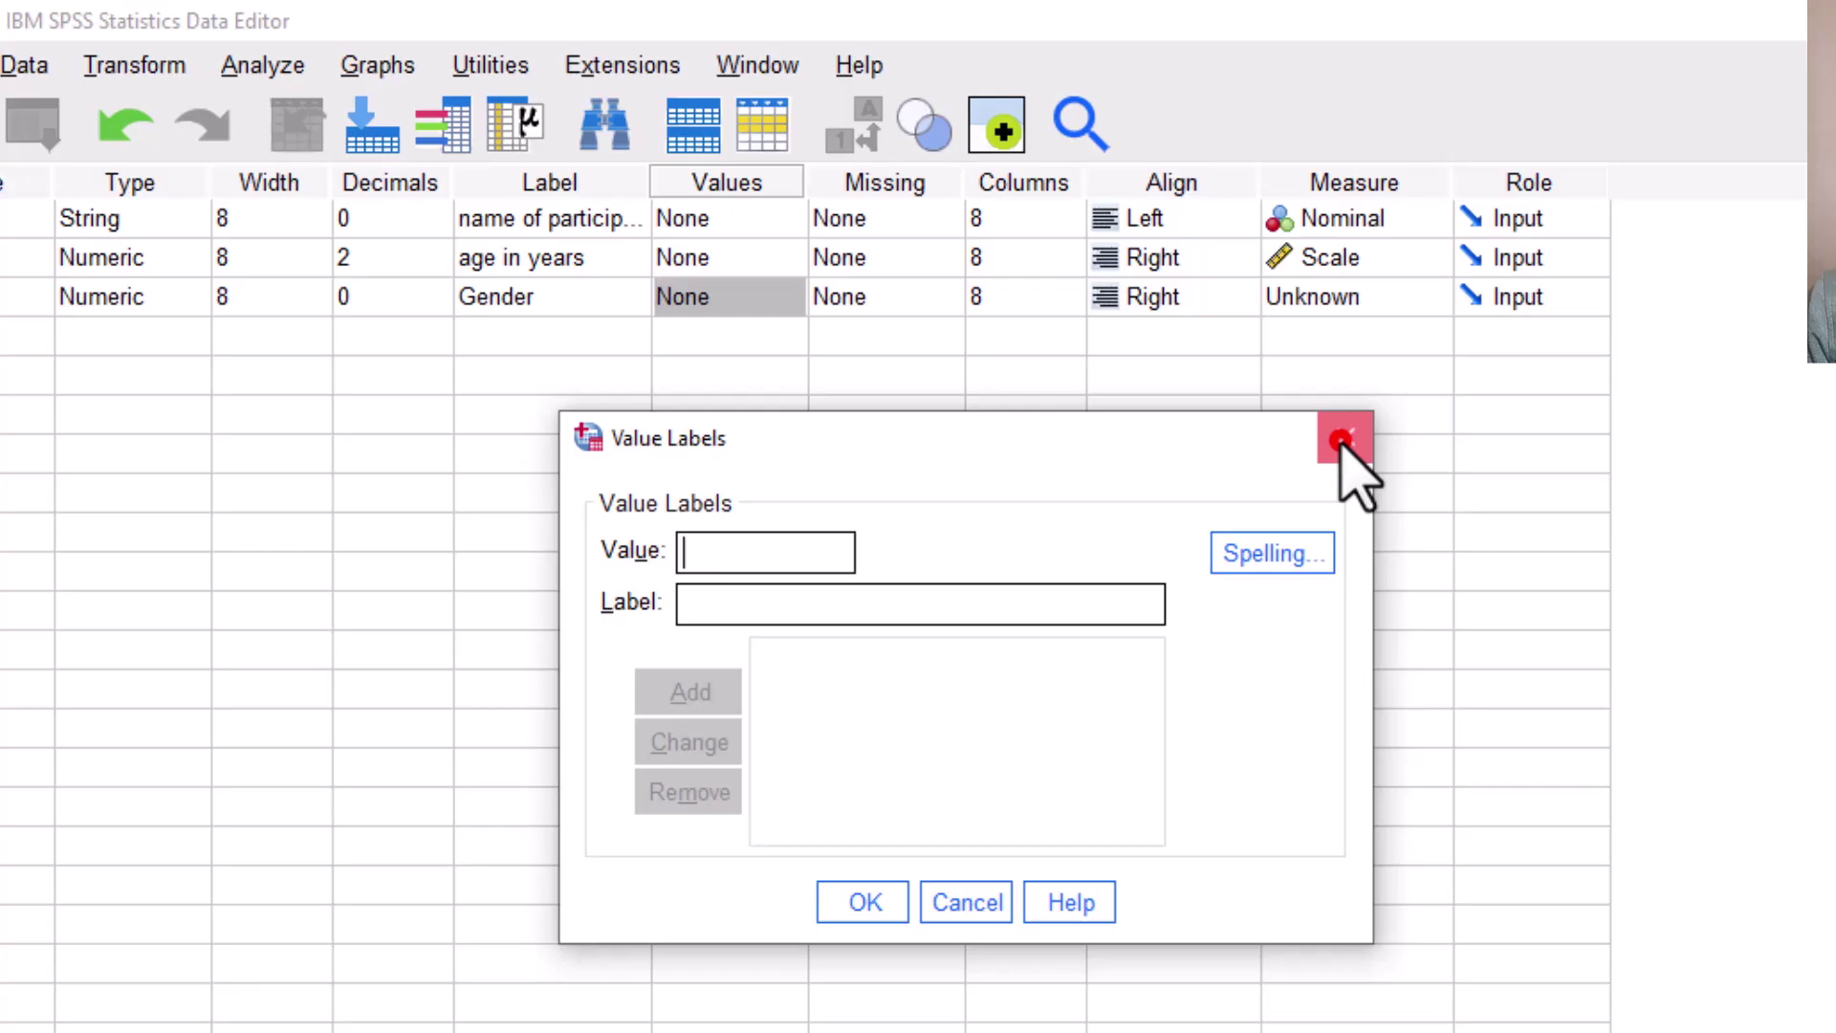
left_click(705, 298)
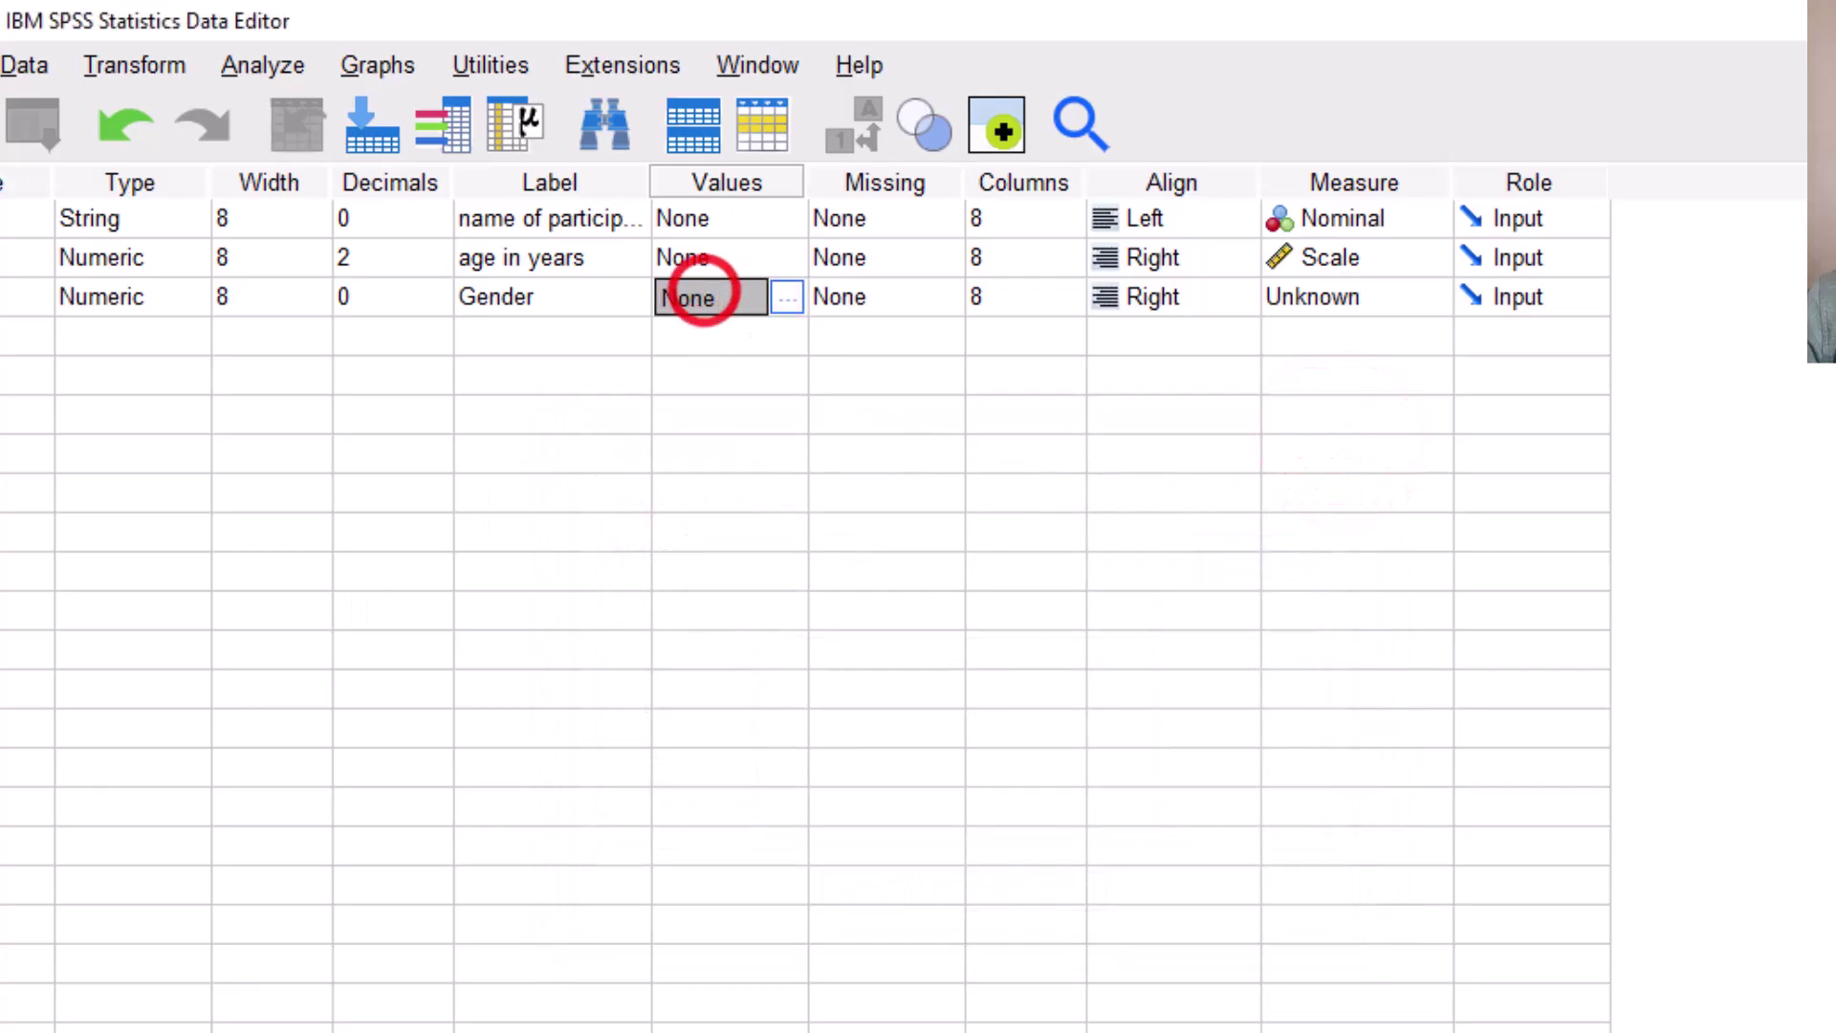
left_click(787, 298)
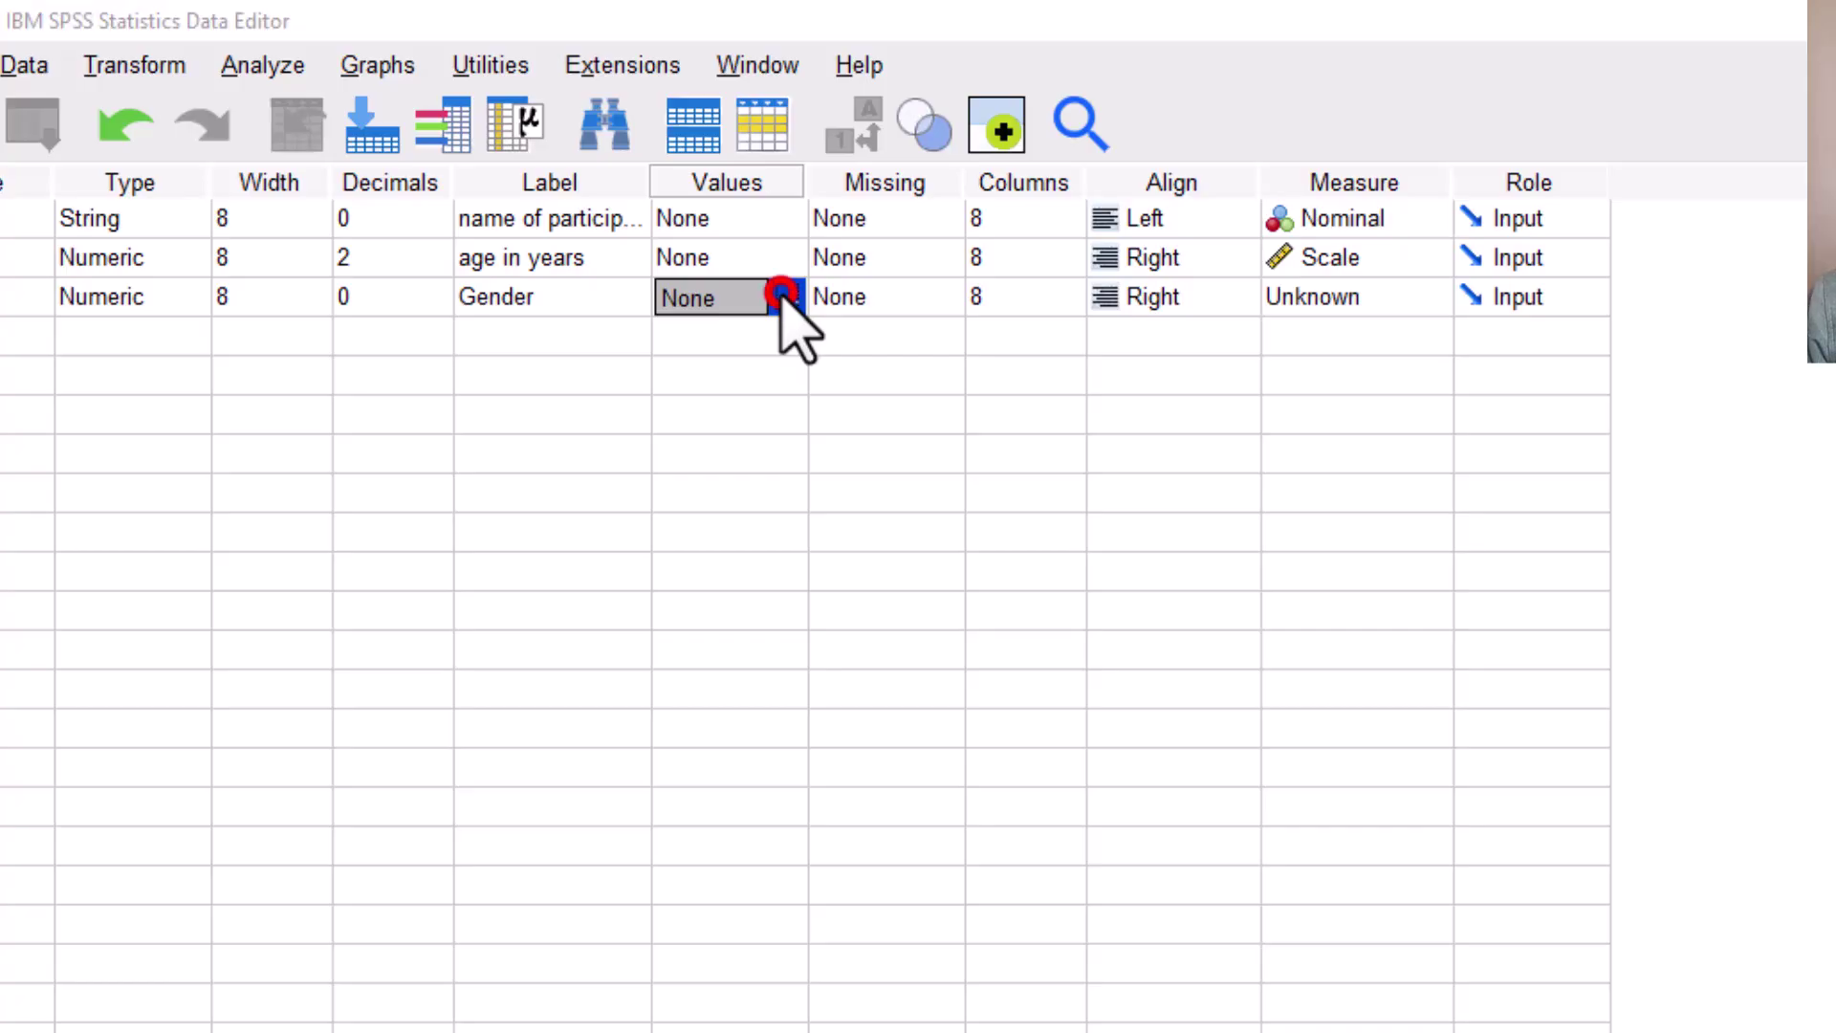
left_click(729, 554)
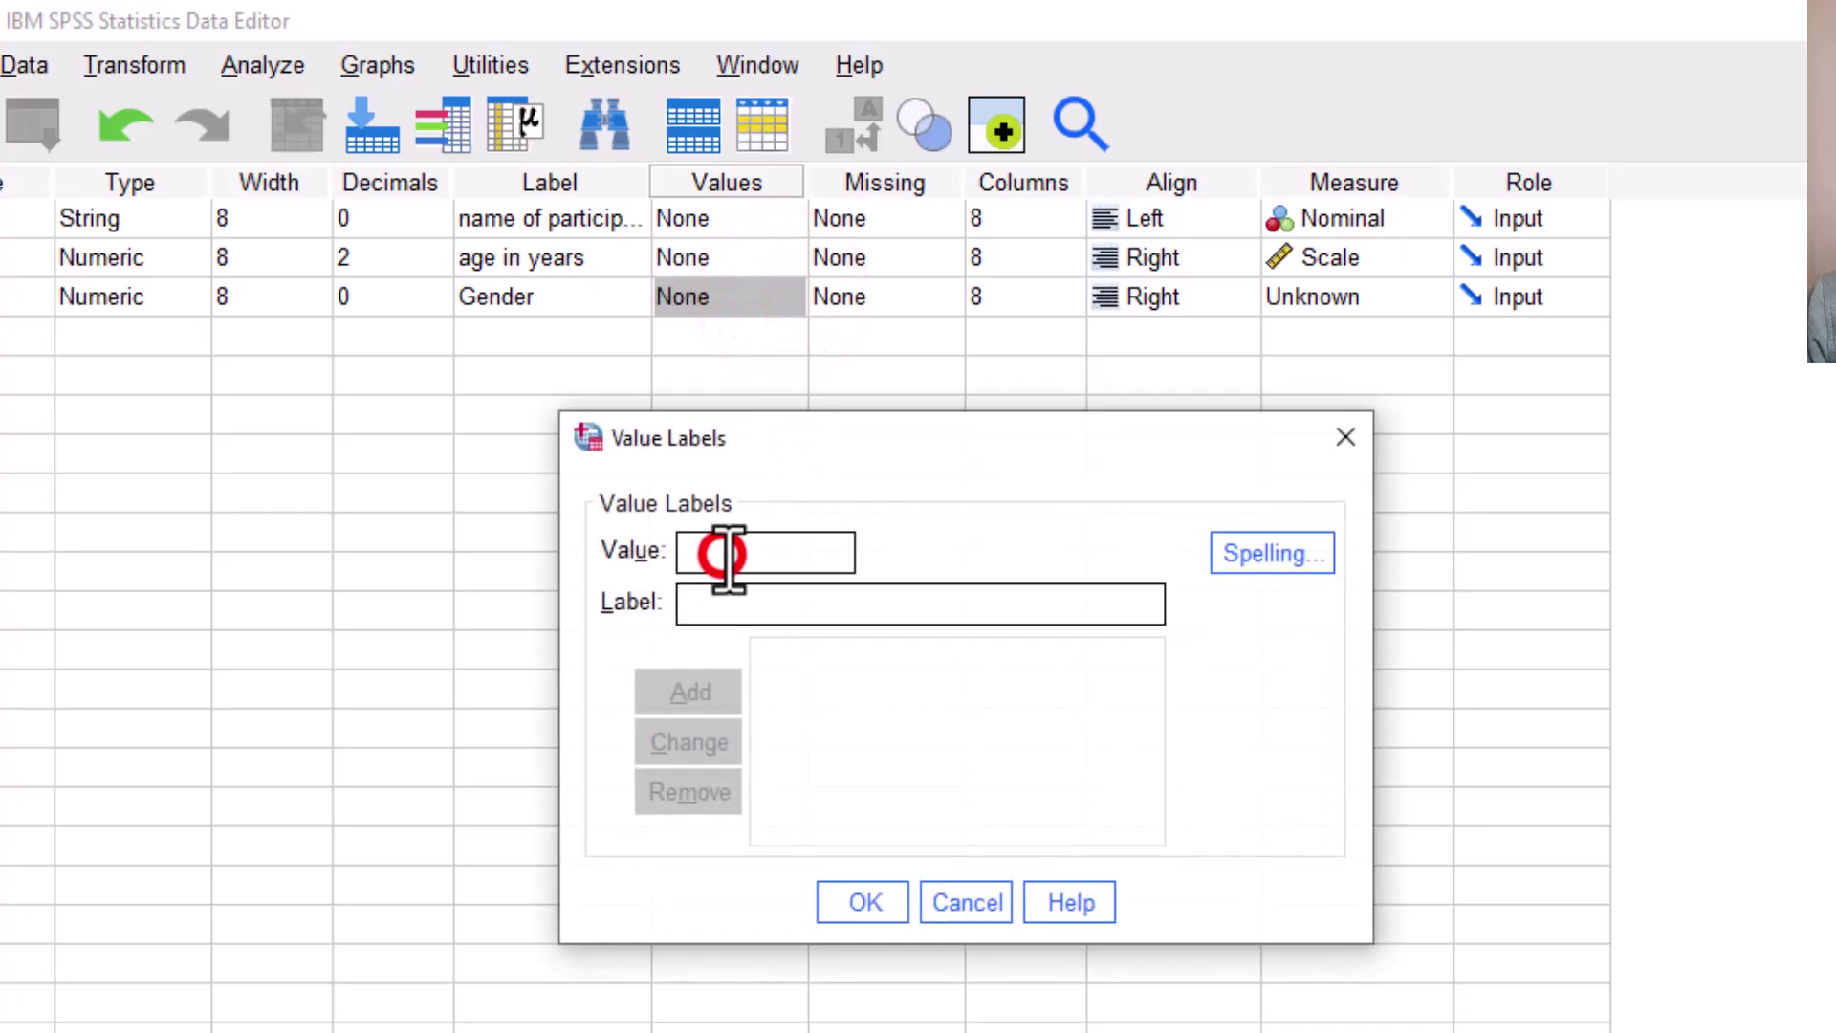
type("1")
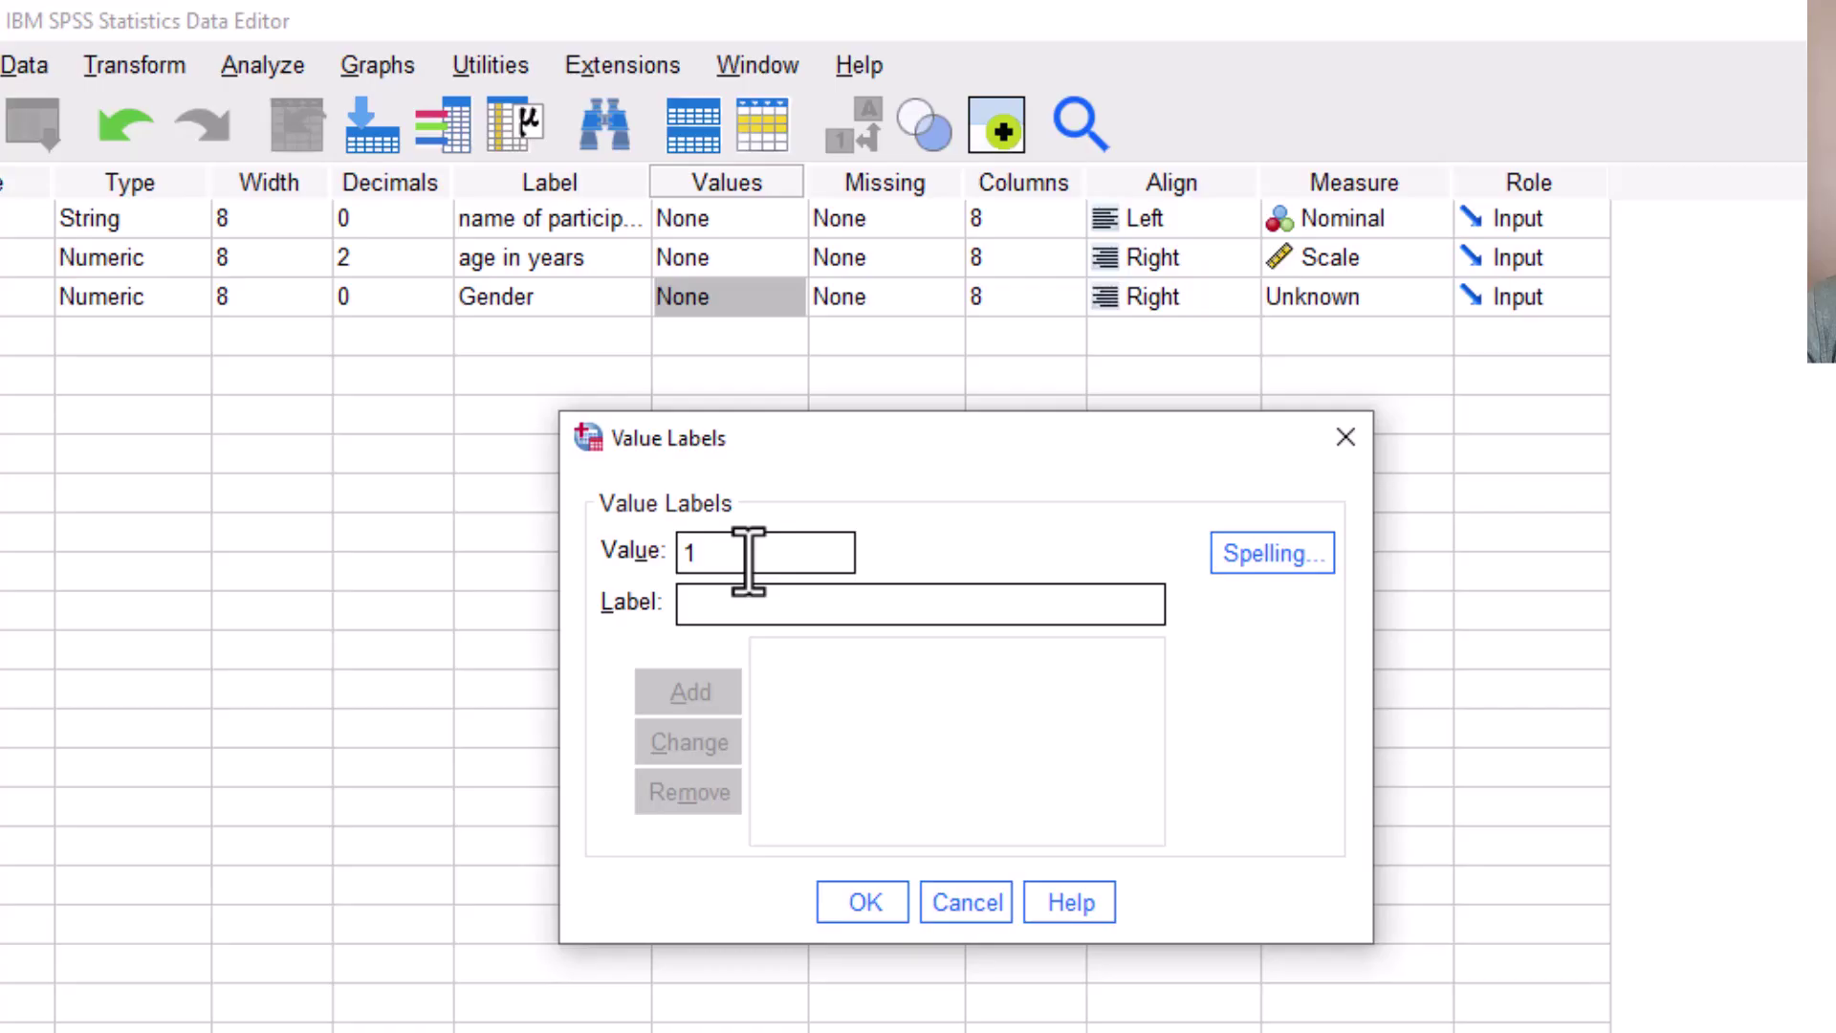
left_click(778, 598)
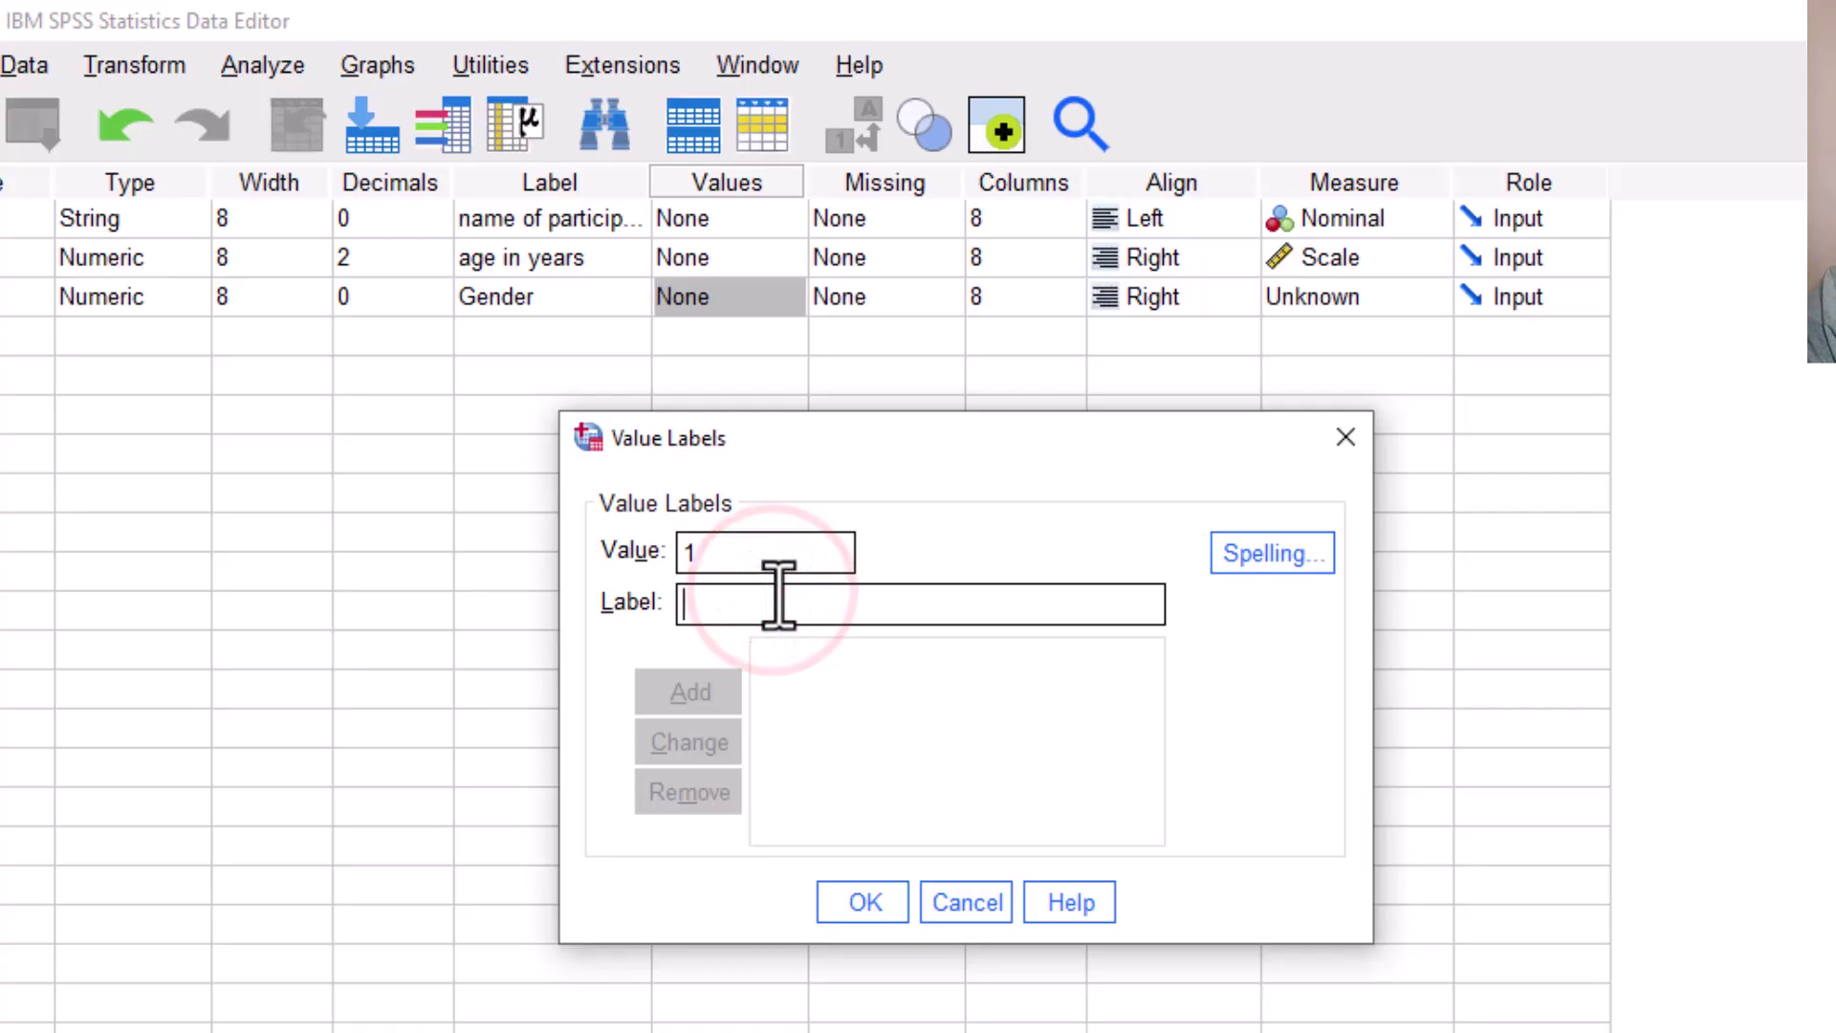
type("male")
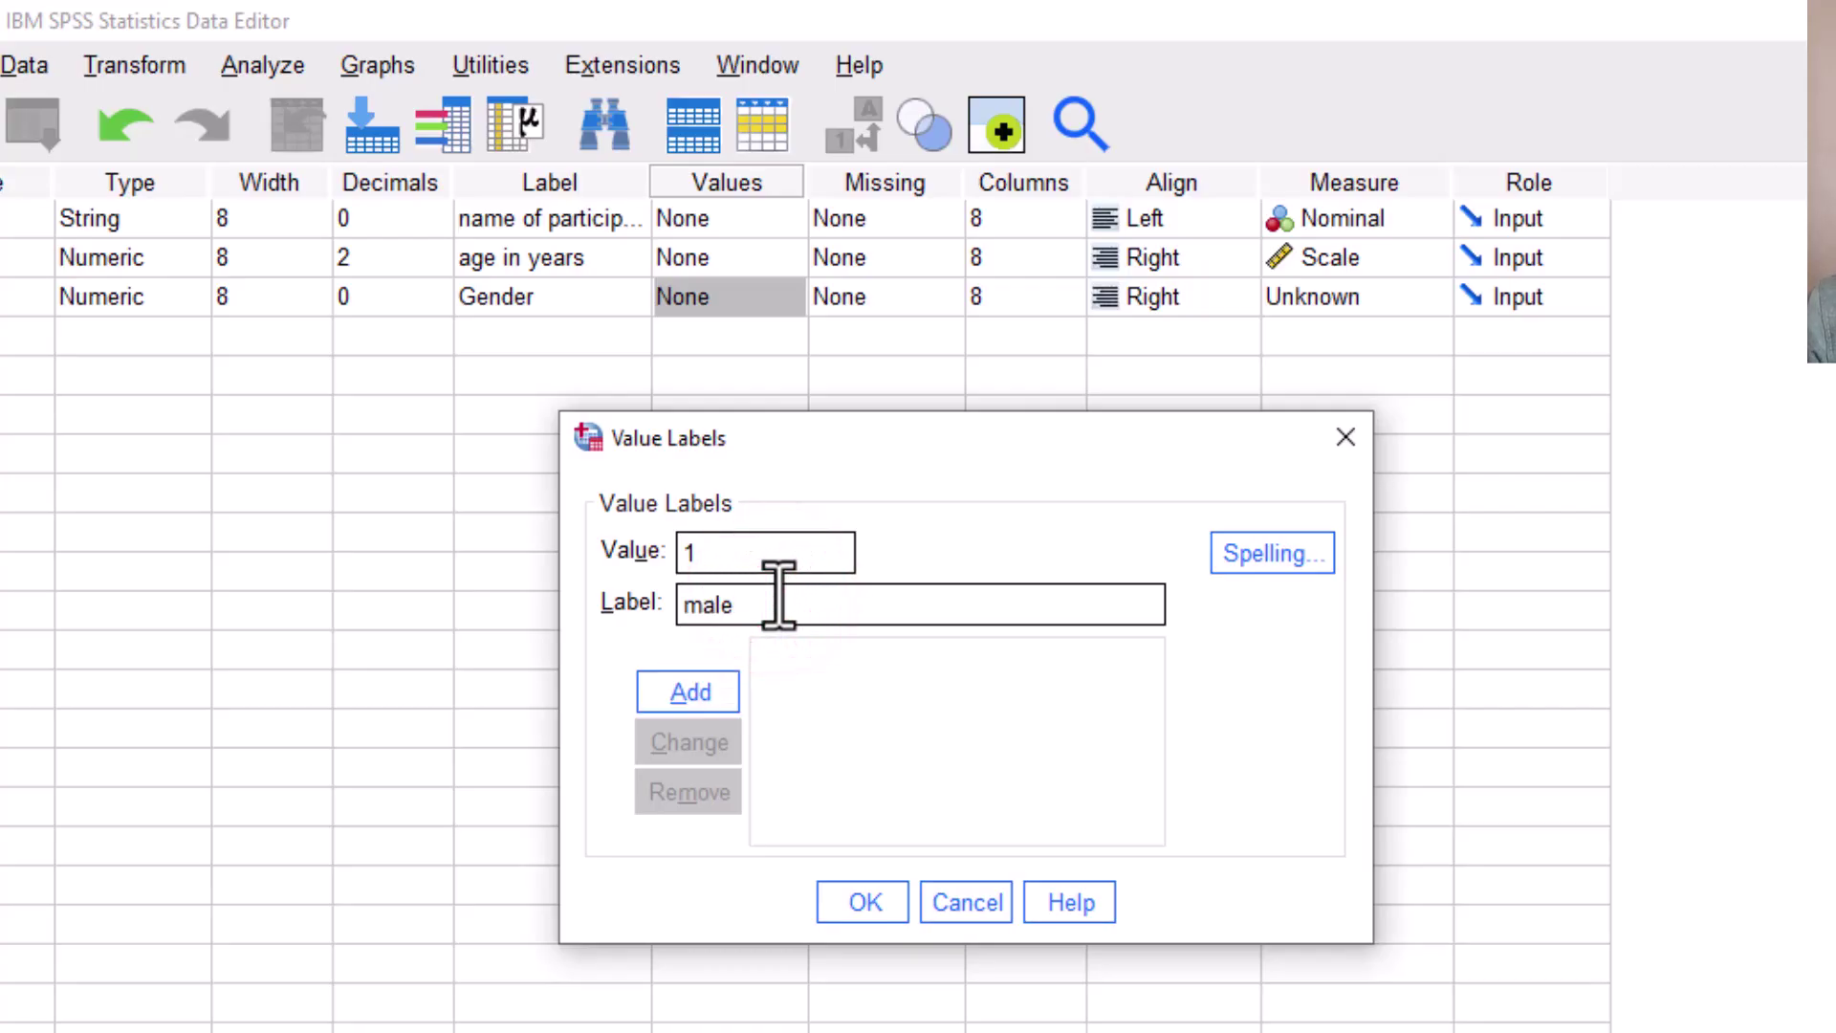
left_click(689, 691)
Add the value label 2 = female for gender
type("2")
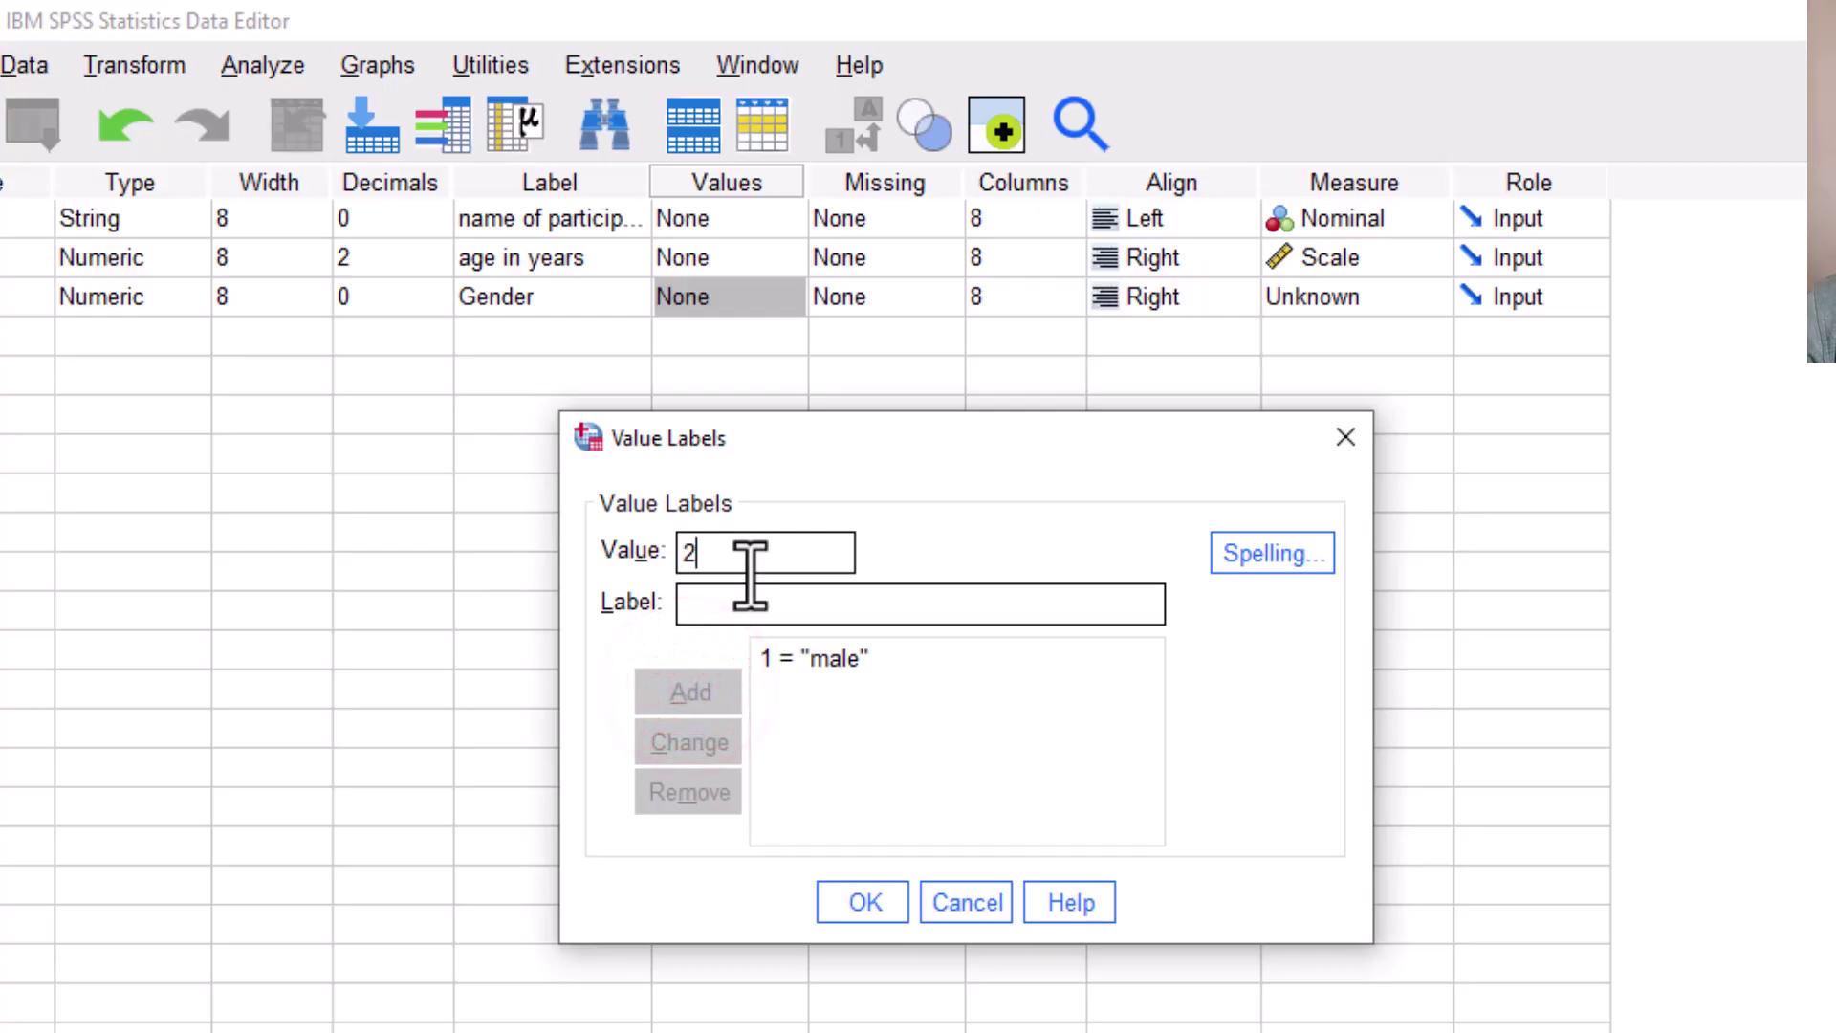
left_click(749, 605)
type("fem")
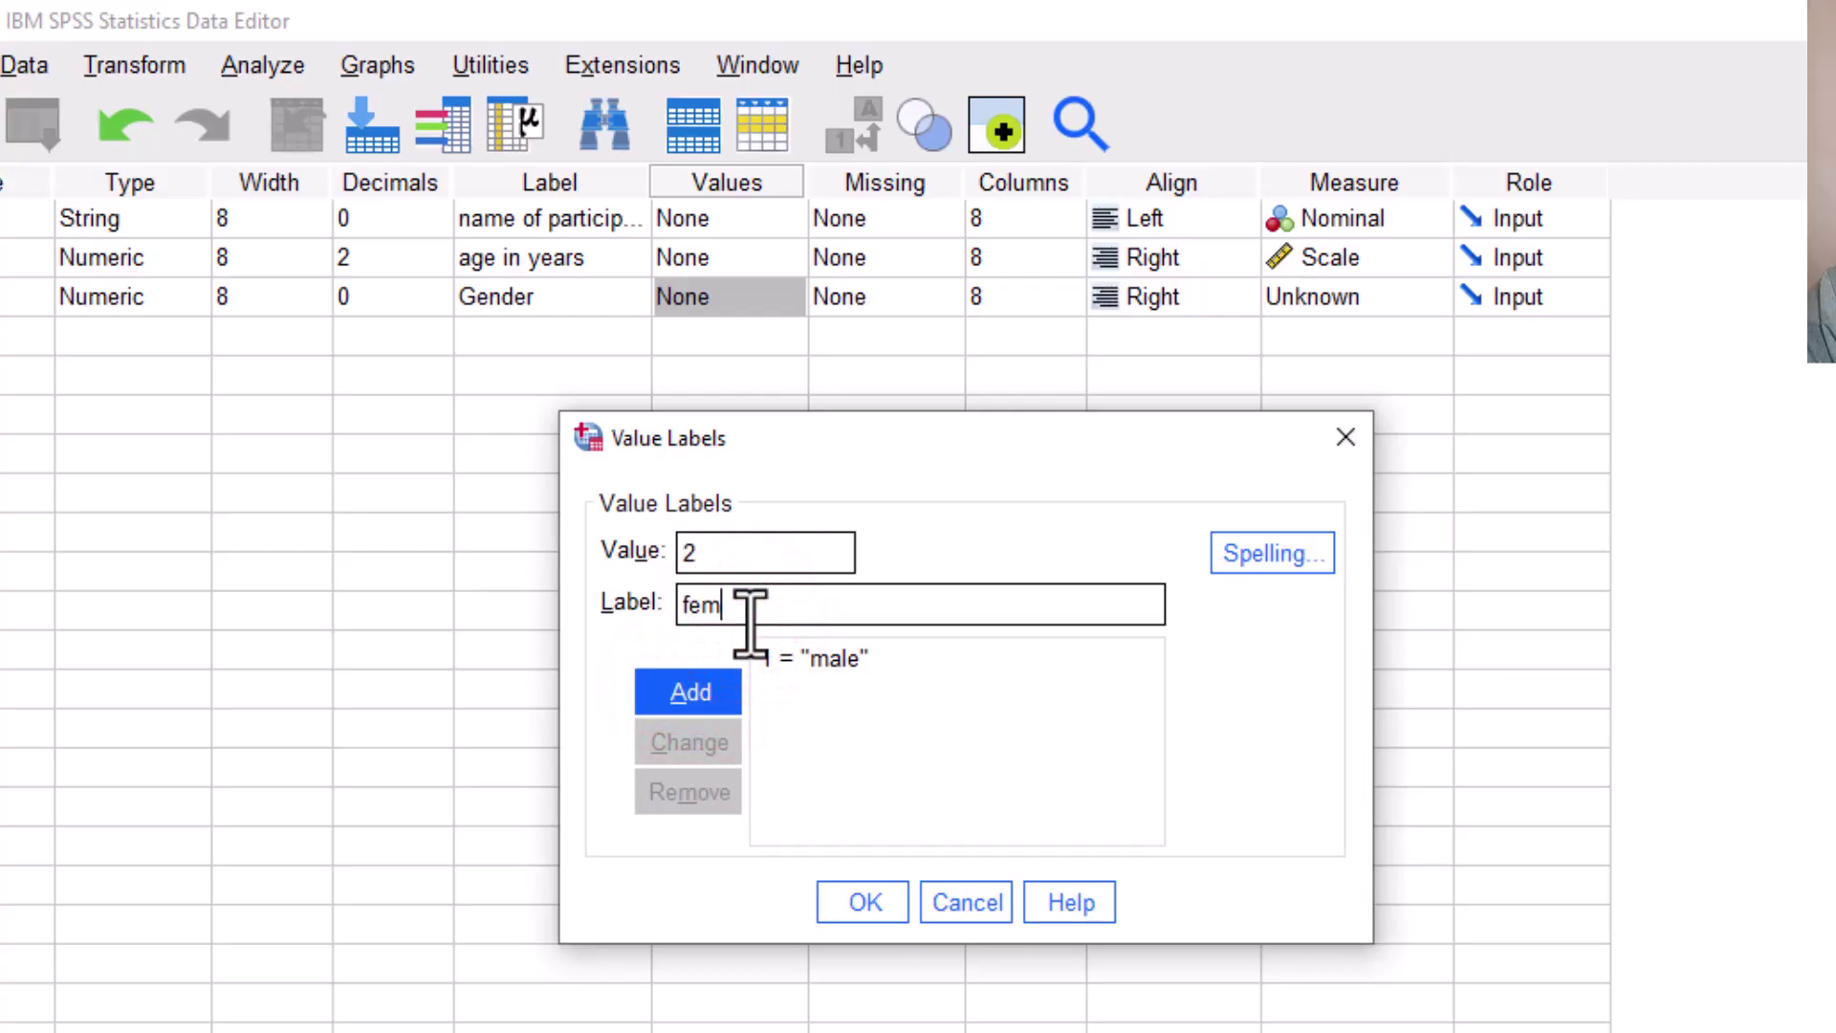
type("ale")
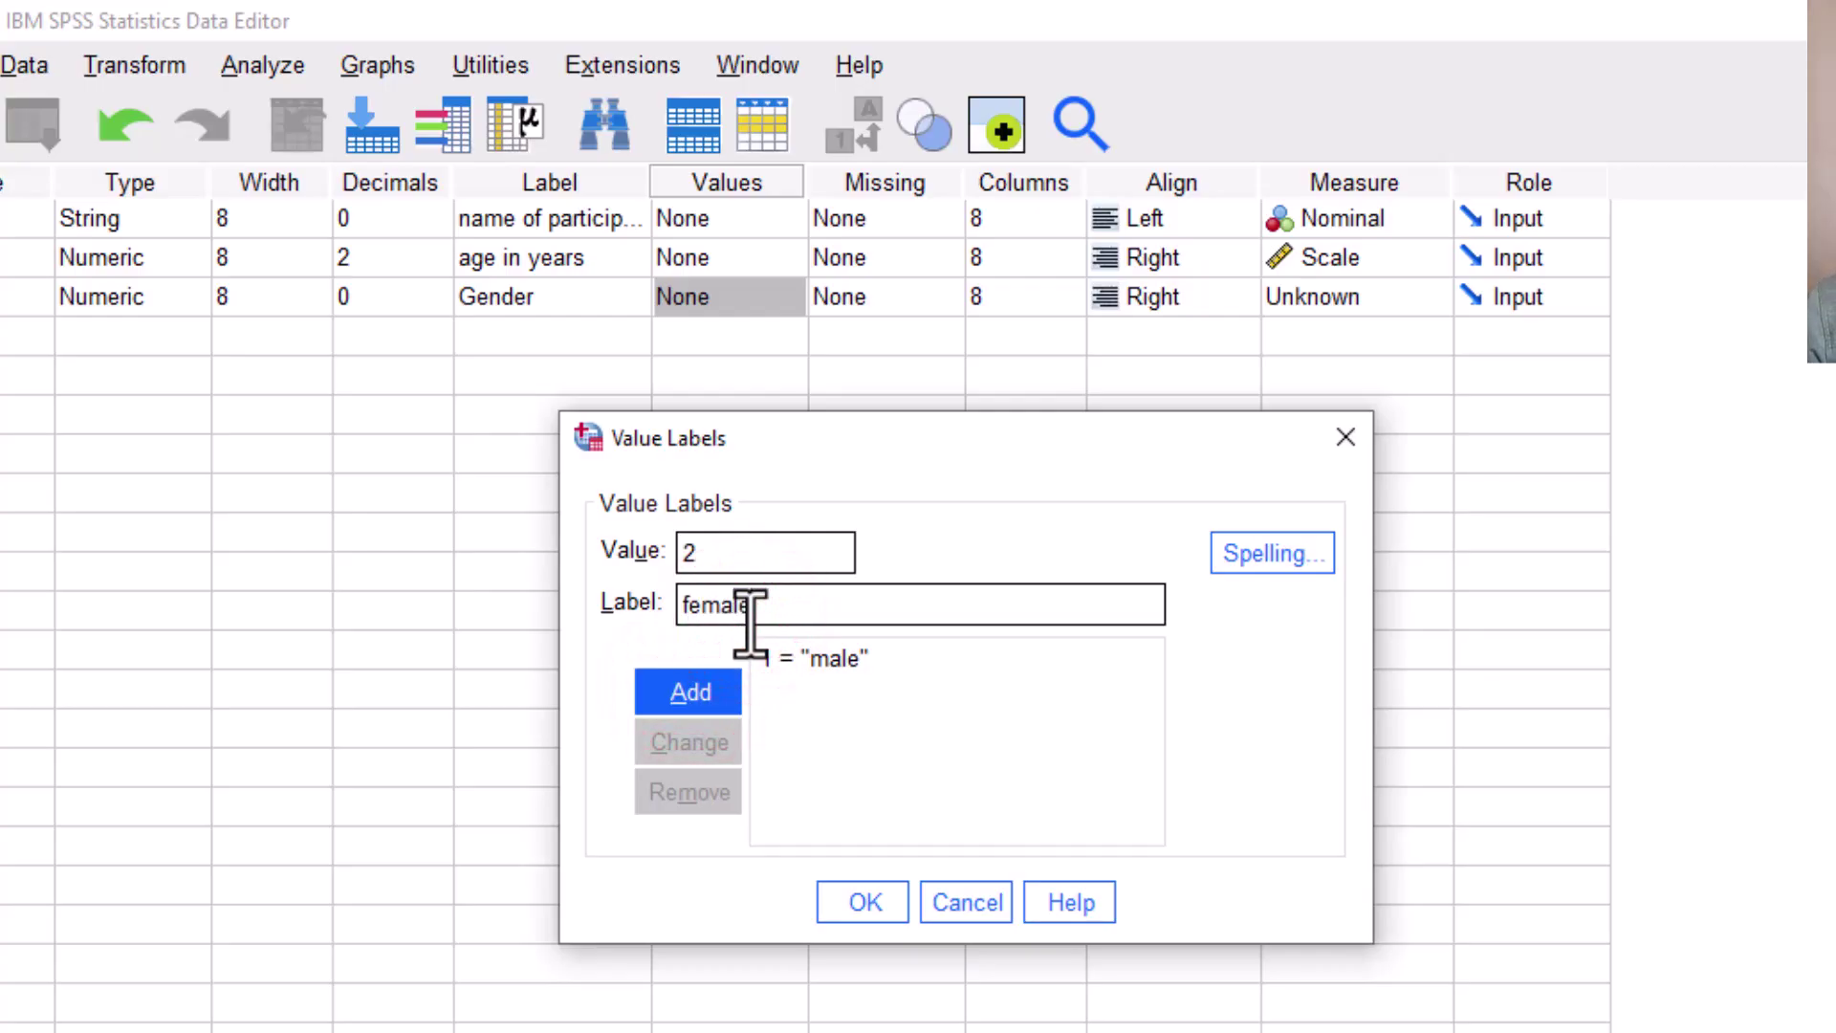
left_click(706, 693)
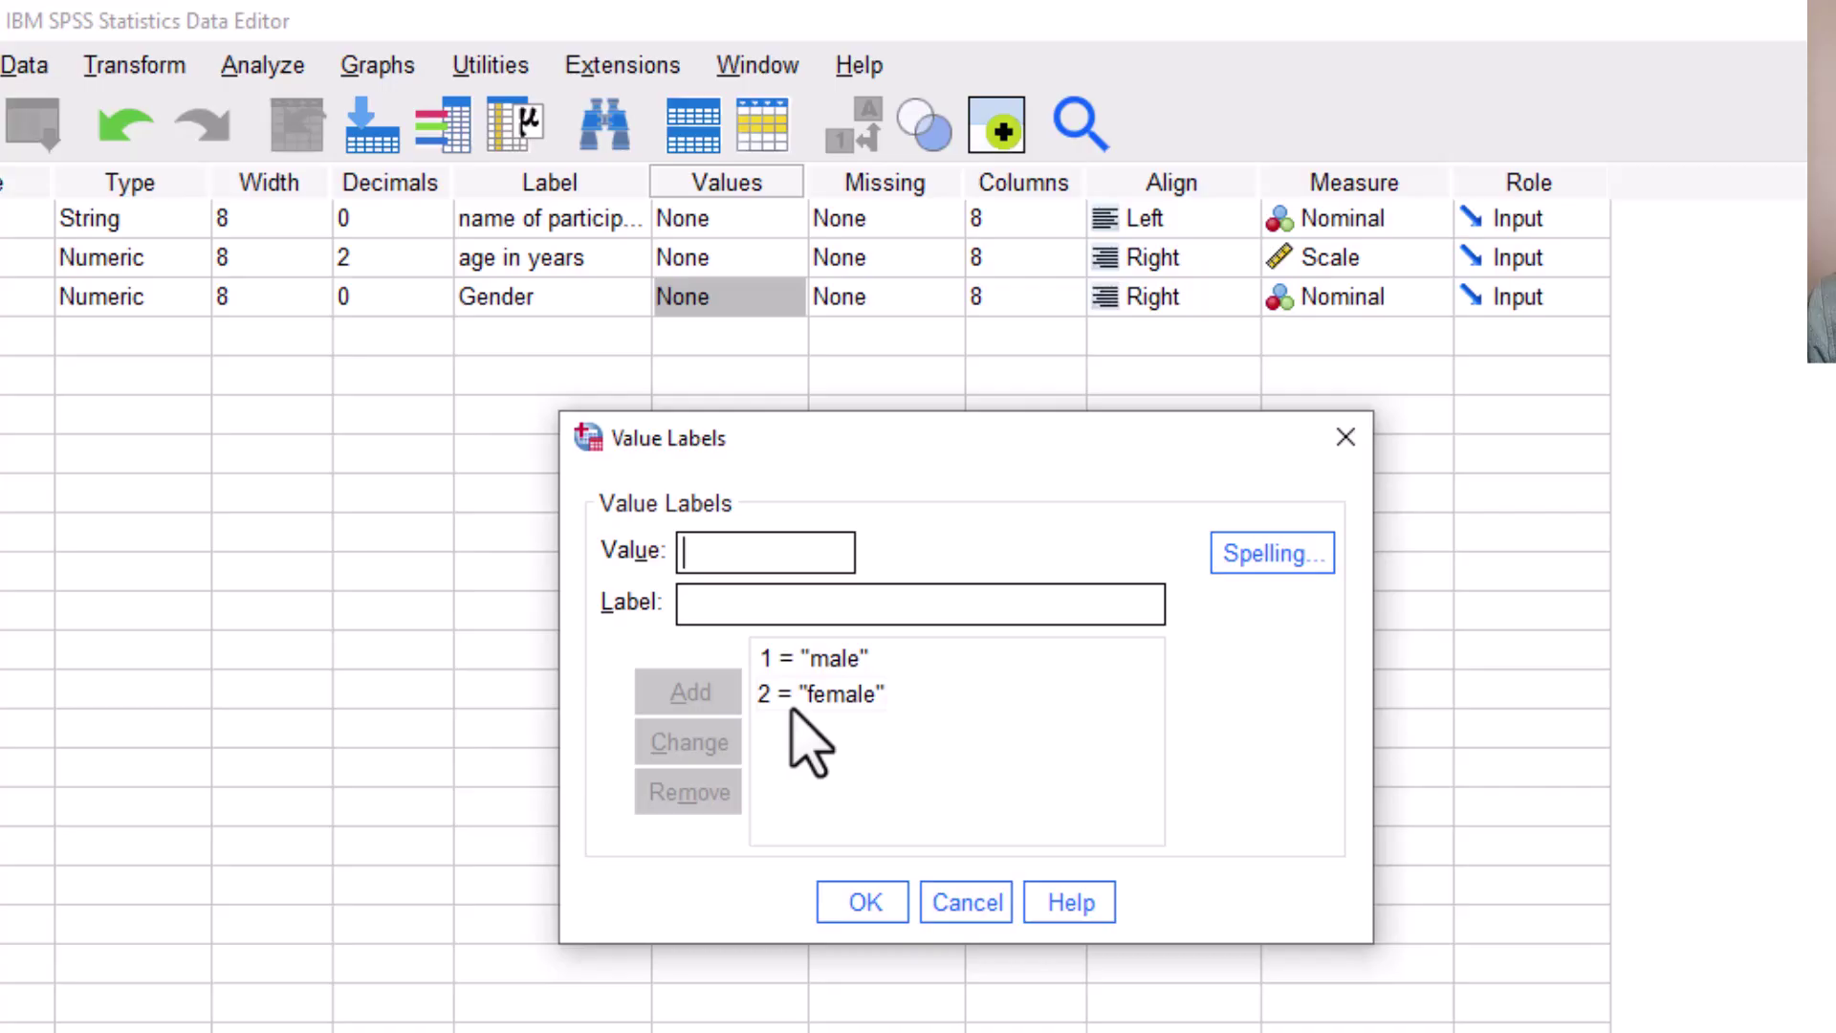
left_click(846, 694)
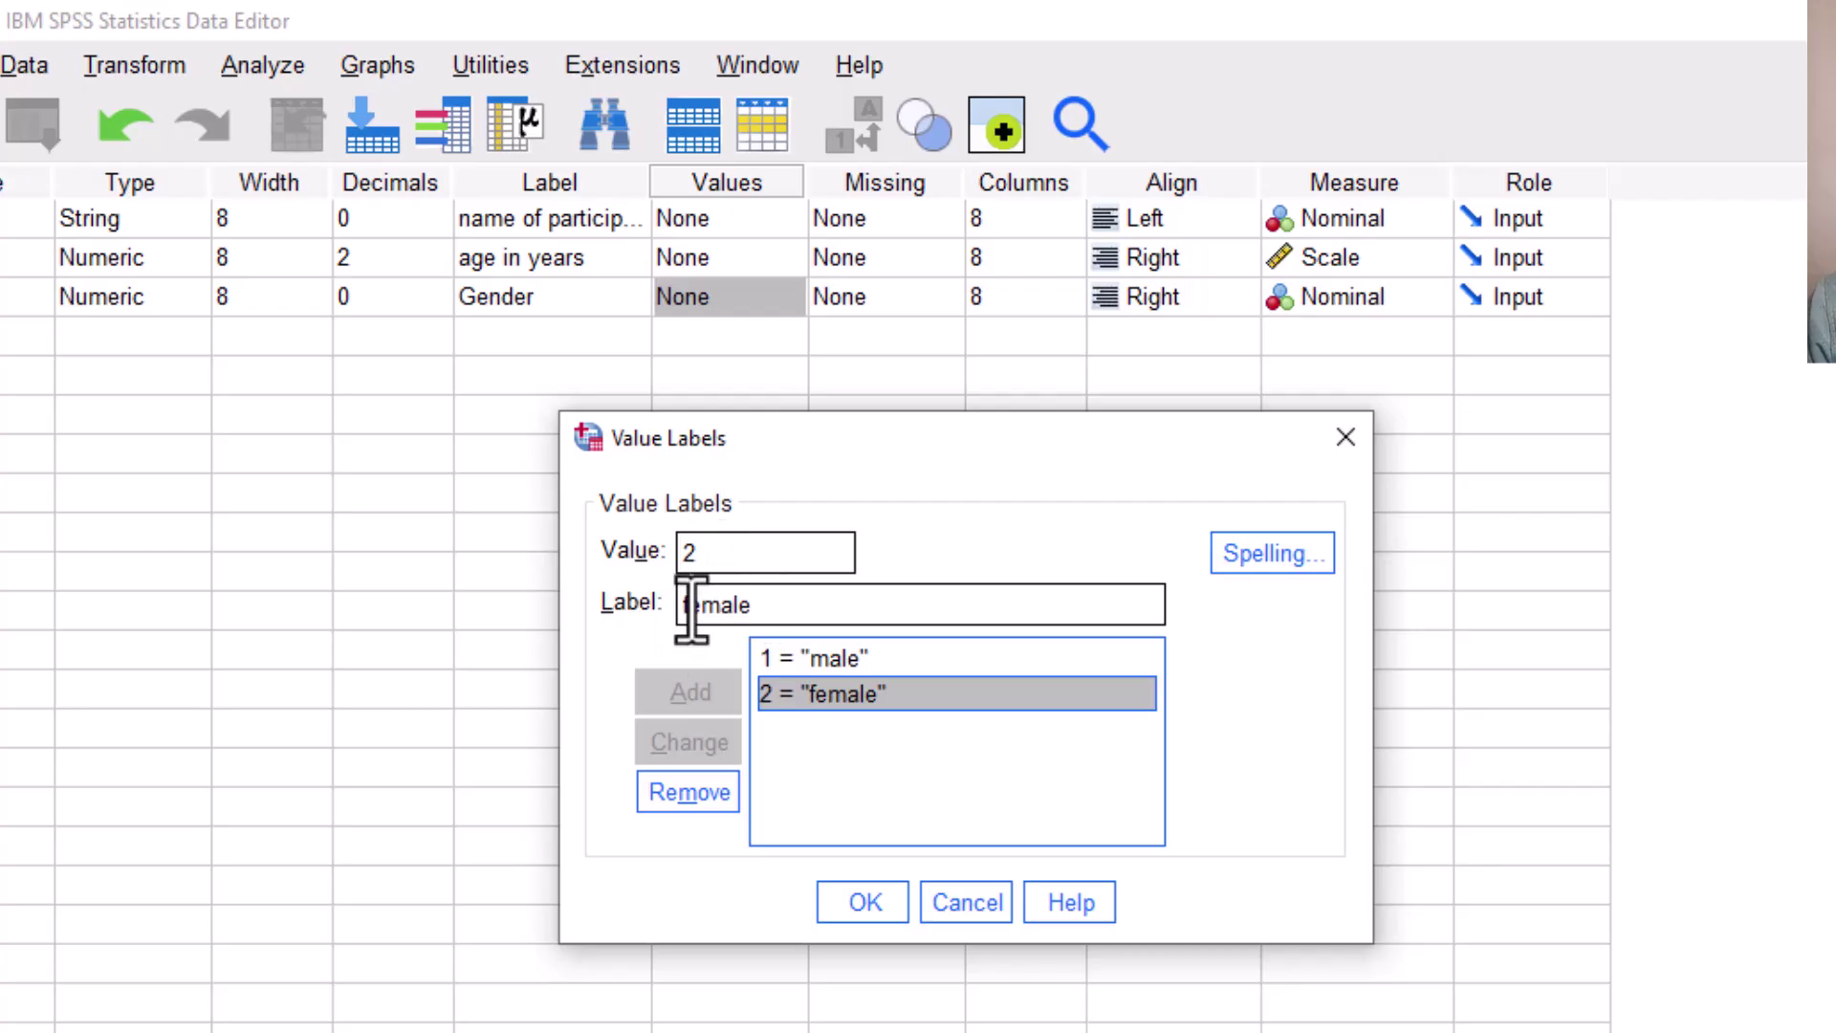
left_click(719, 552)
key("BackSpace")
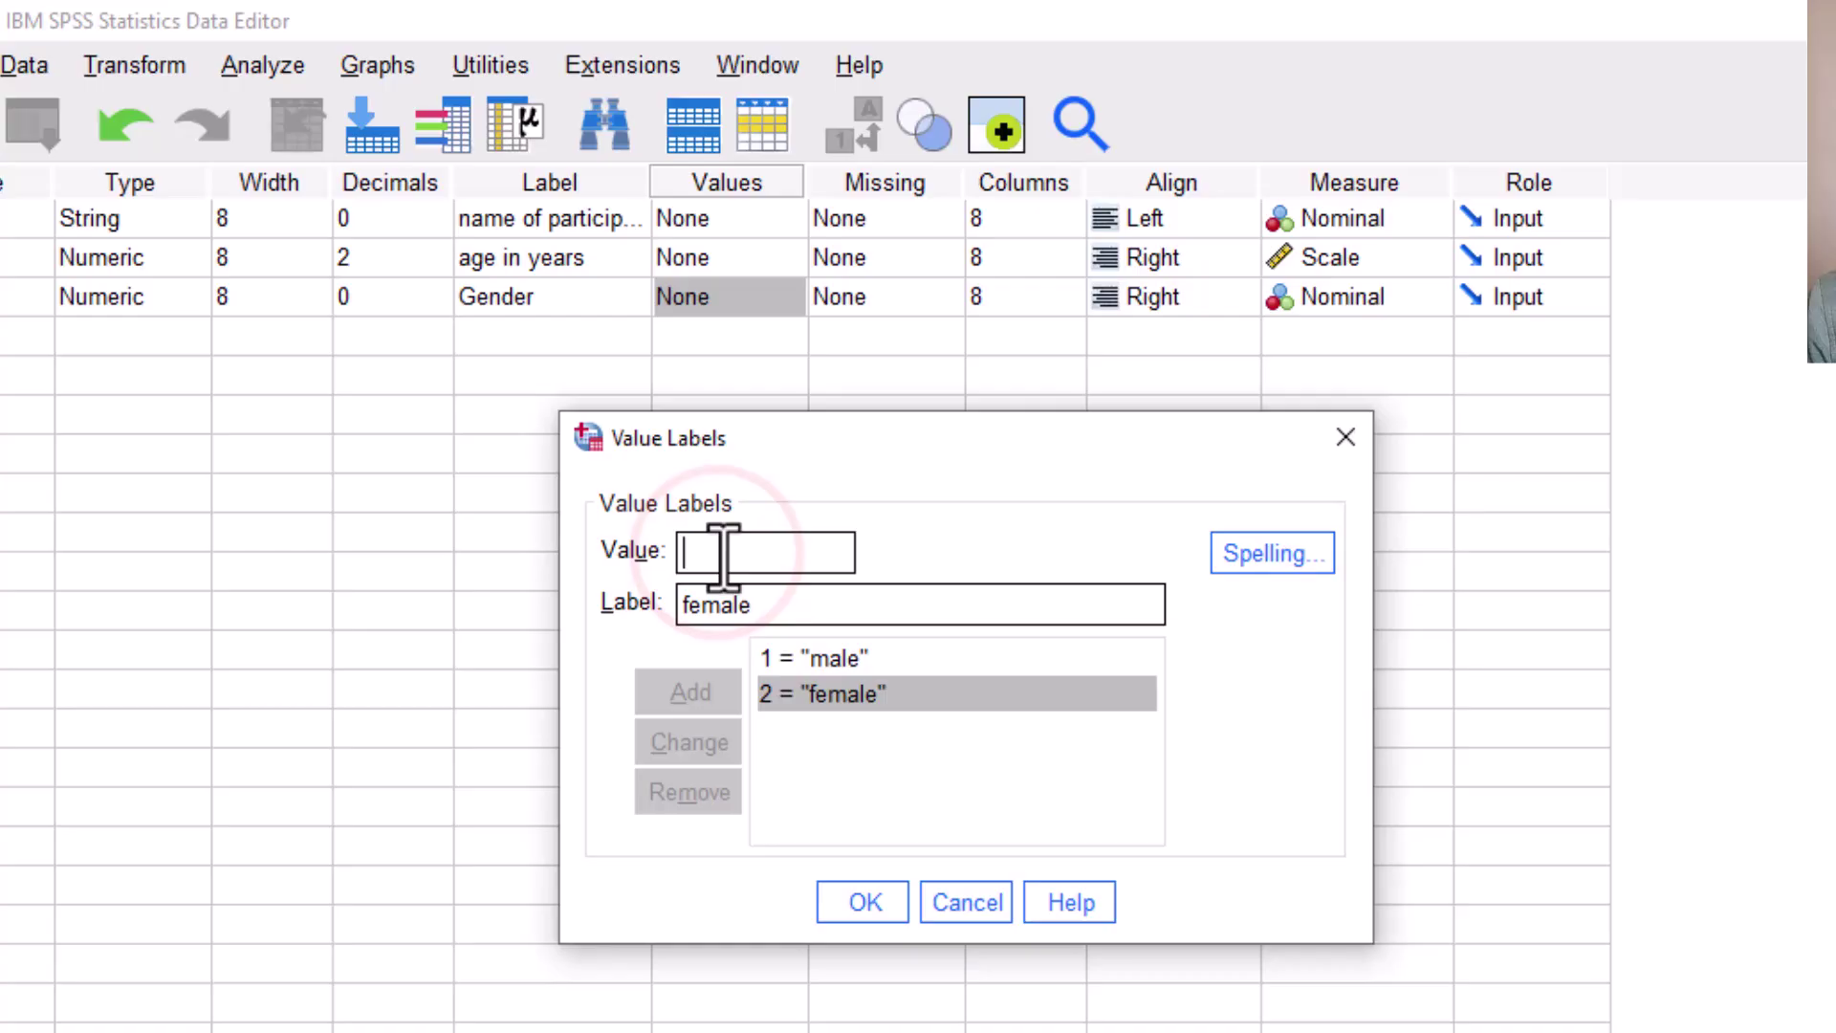
type("3")
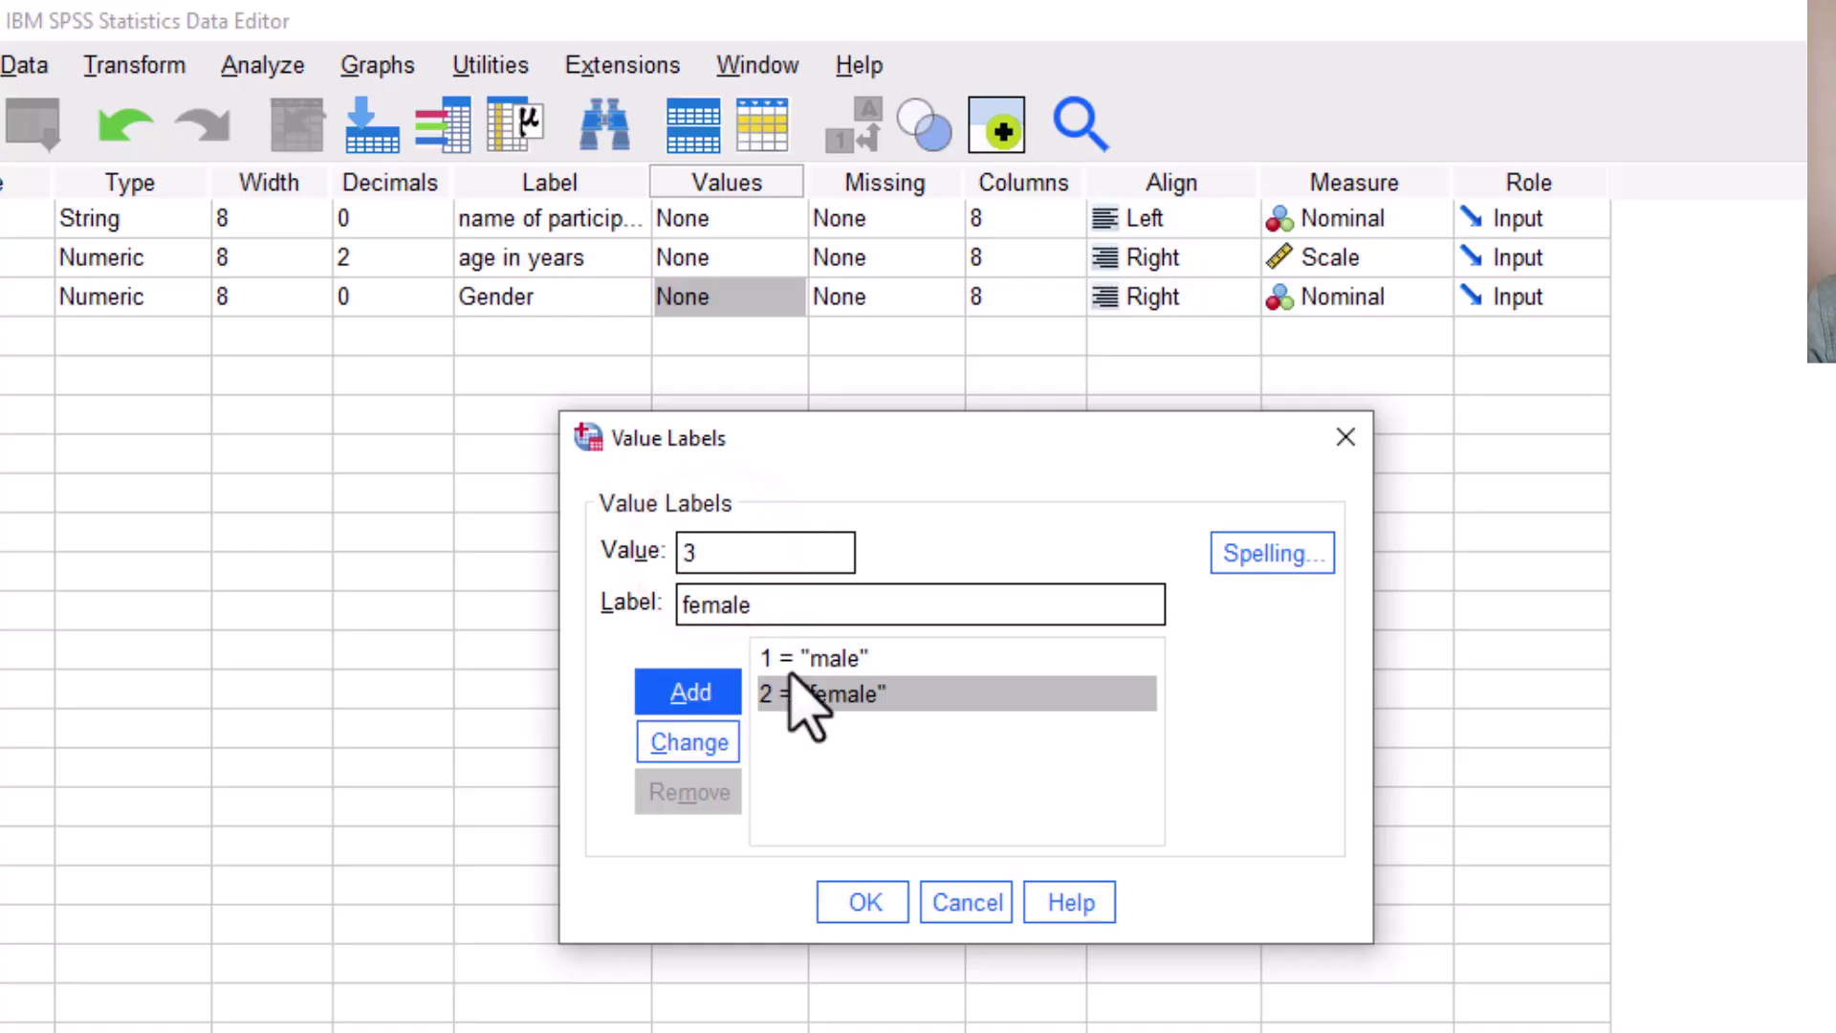
left_click(691, 746)
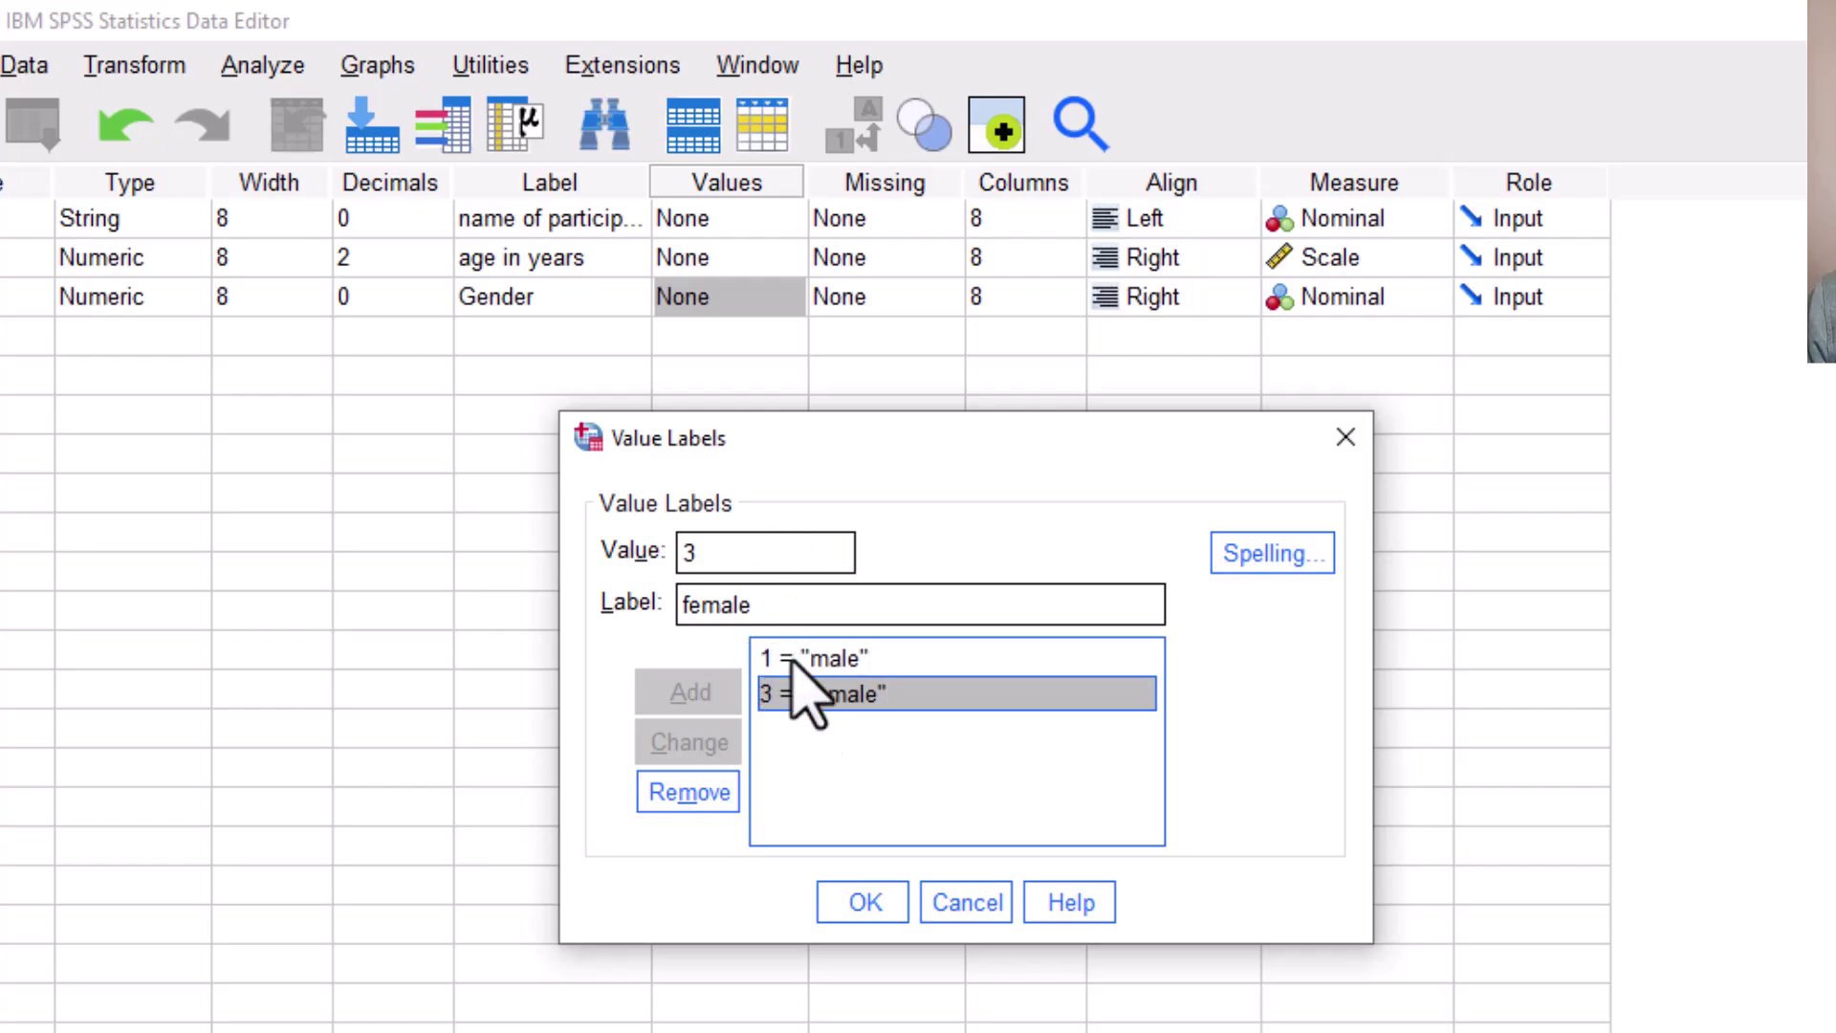
left_click(842, 693)
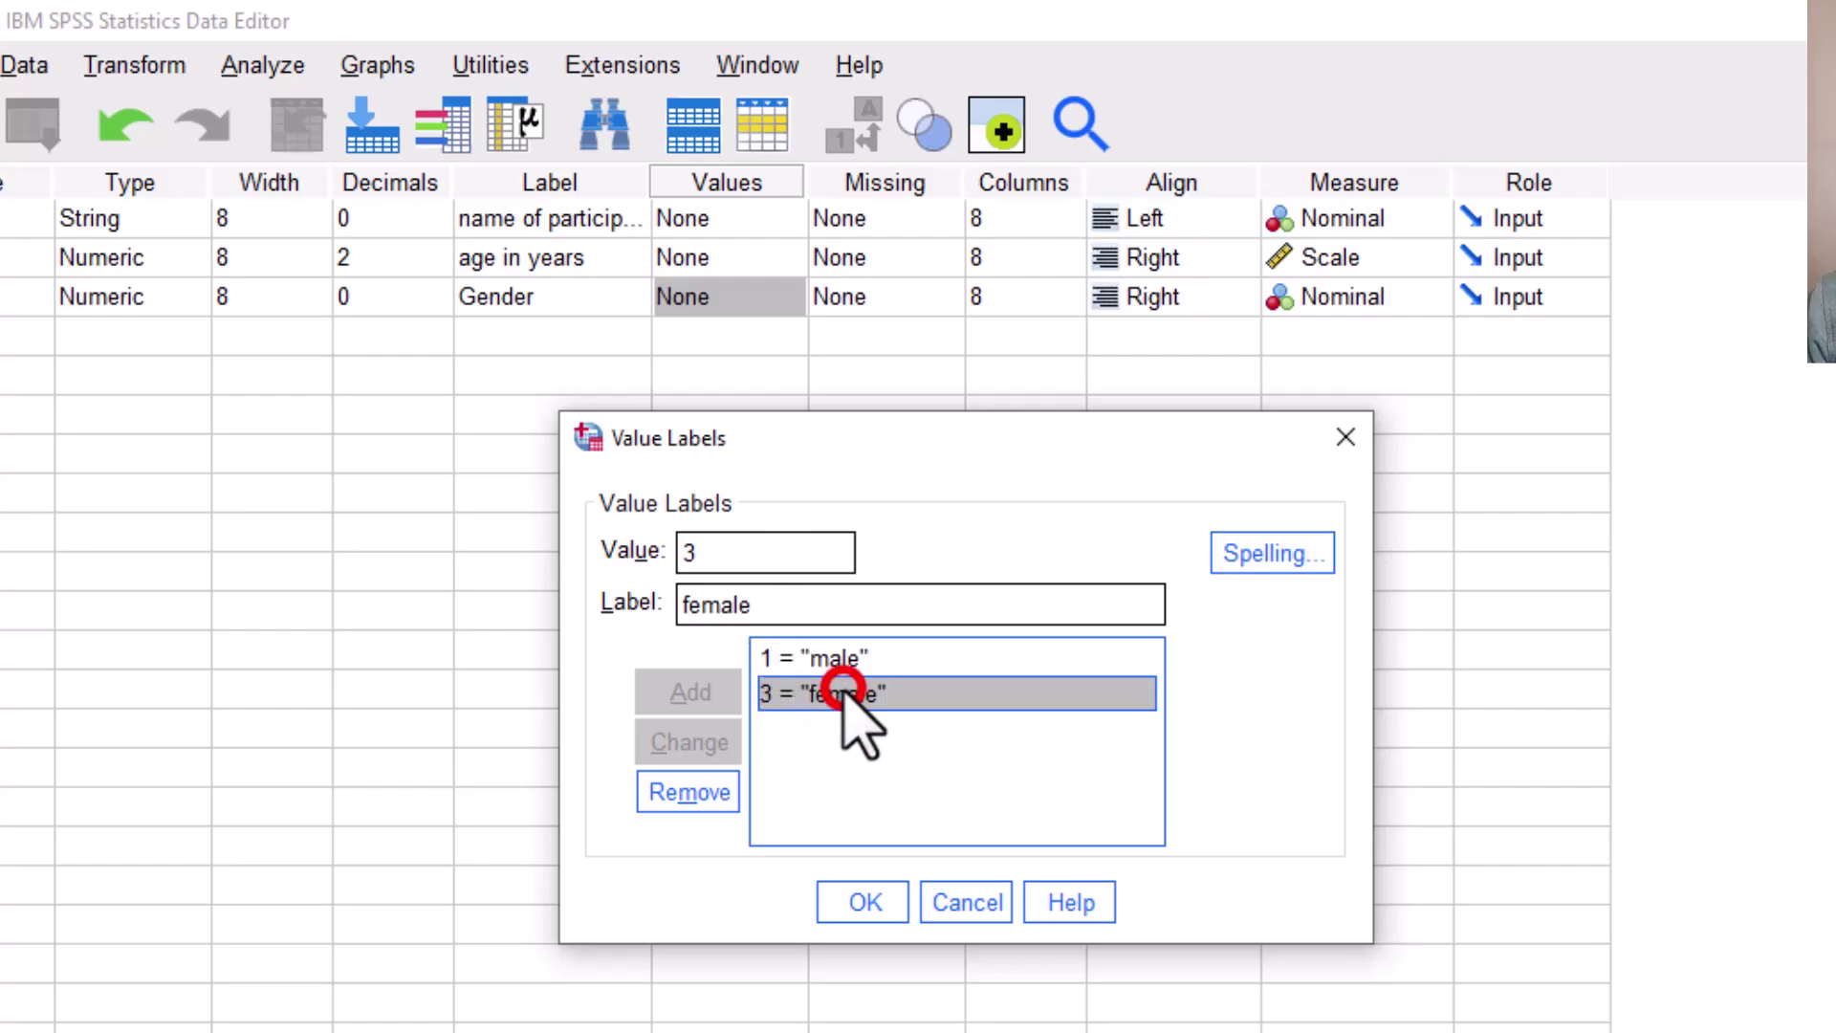
left_click(778, 560)
key("BackSpace")
type("2")
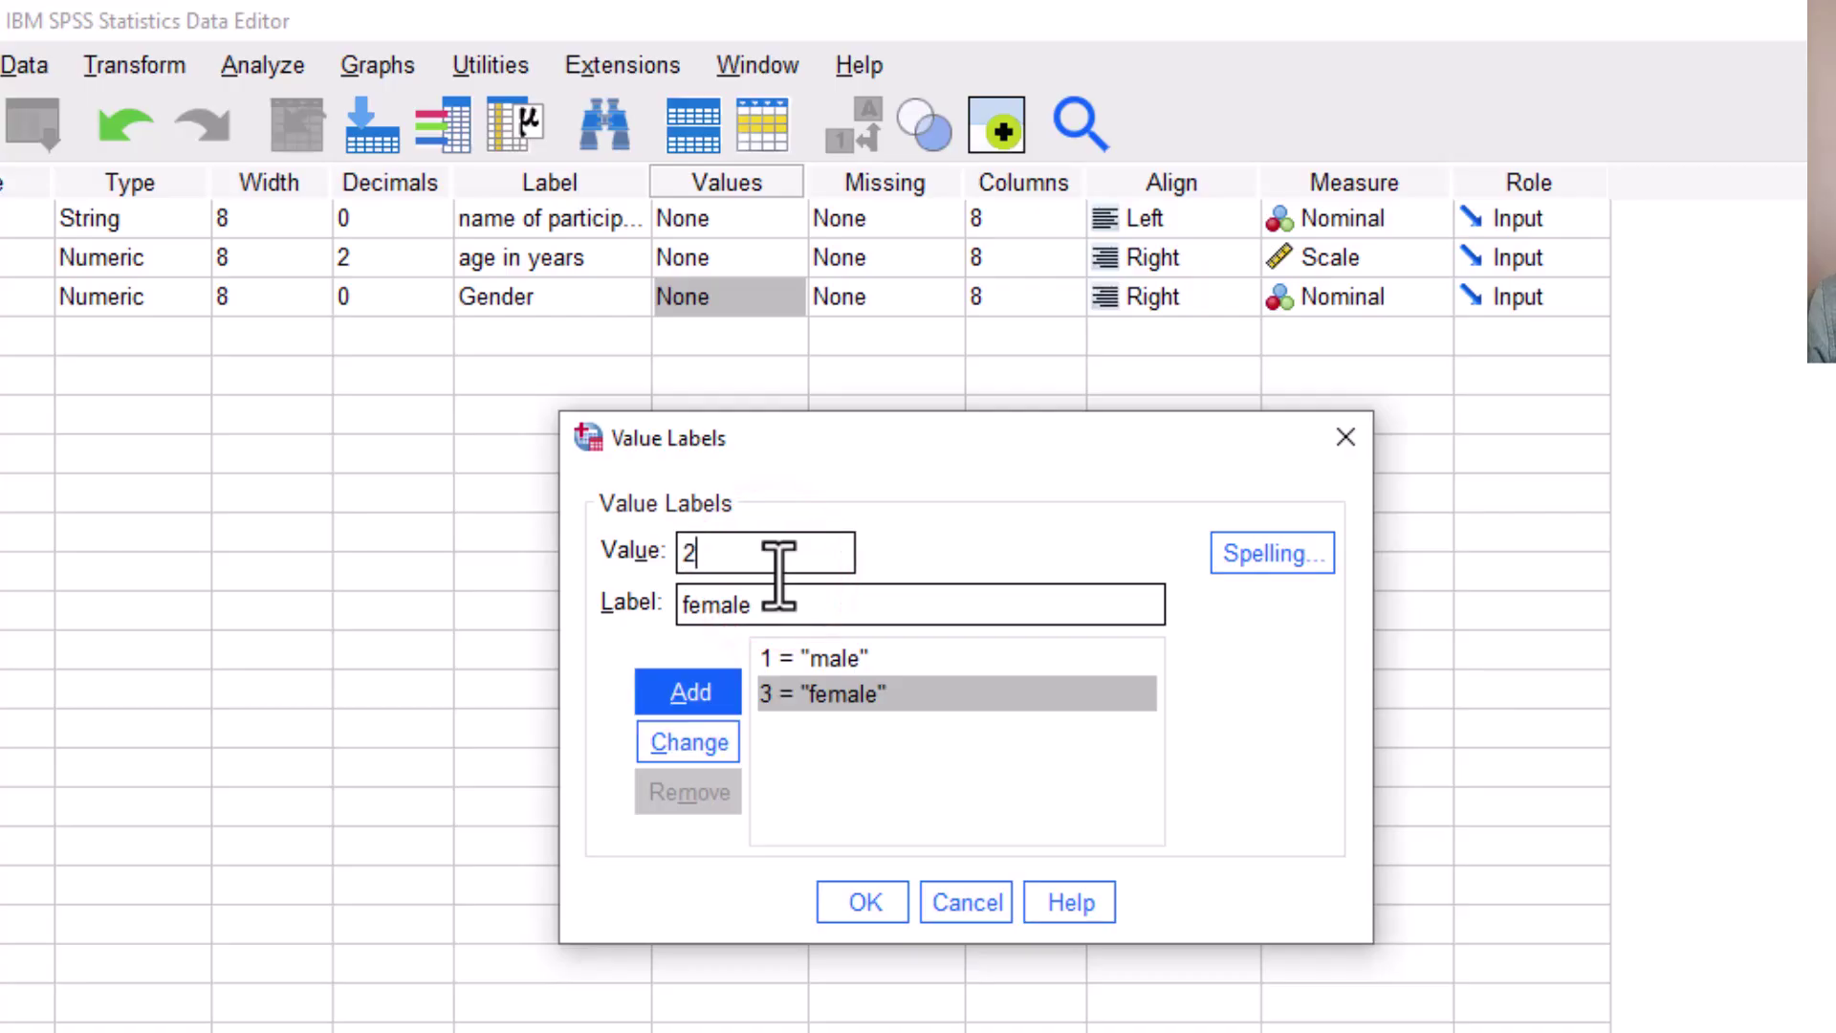
left_click(695, 743)
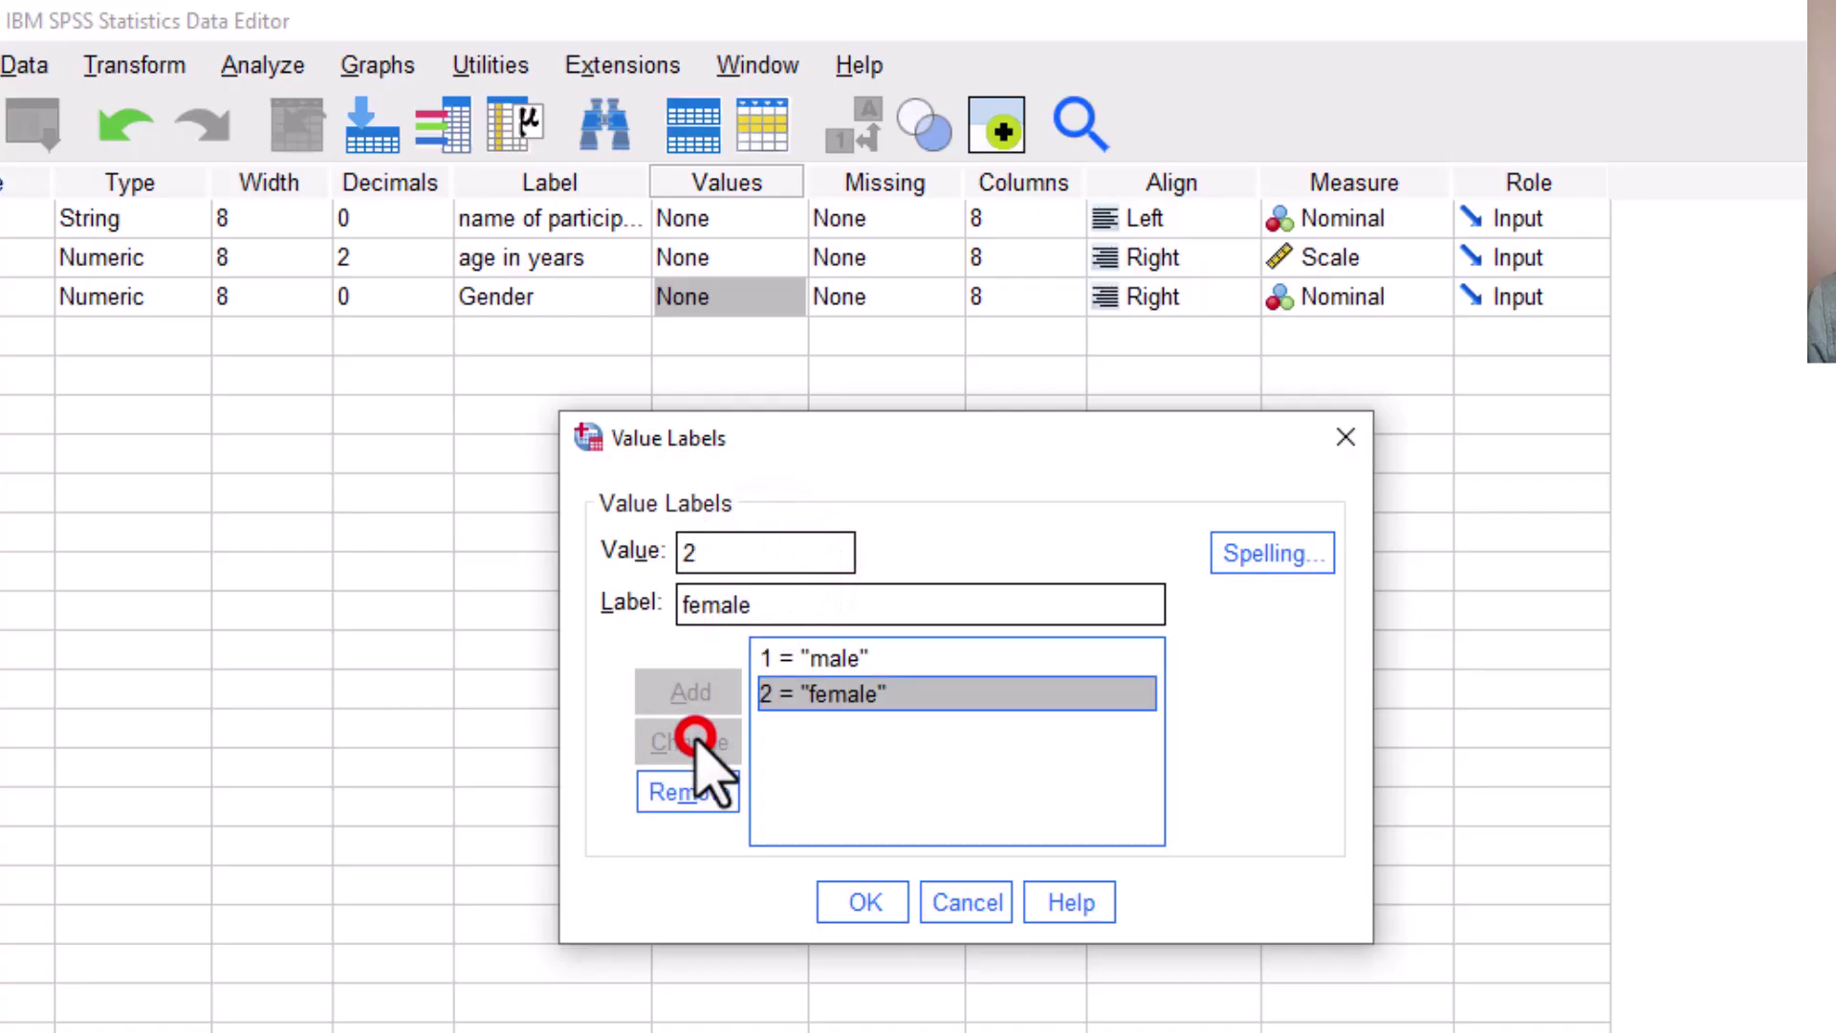
Apply Gender's male/female value labels, keep it Nominal, and return to the Word questionnaire
left_click(849, 899)
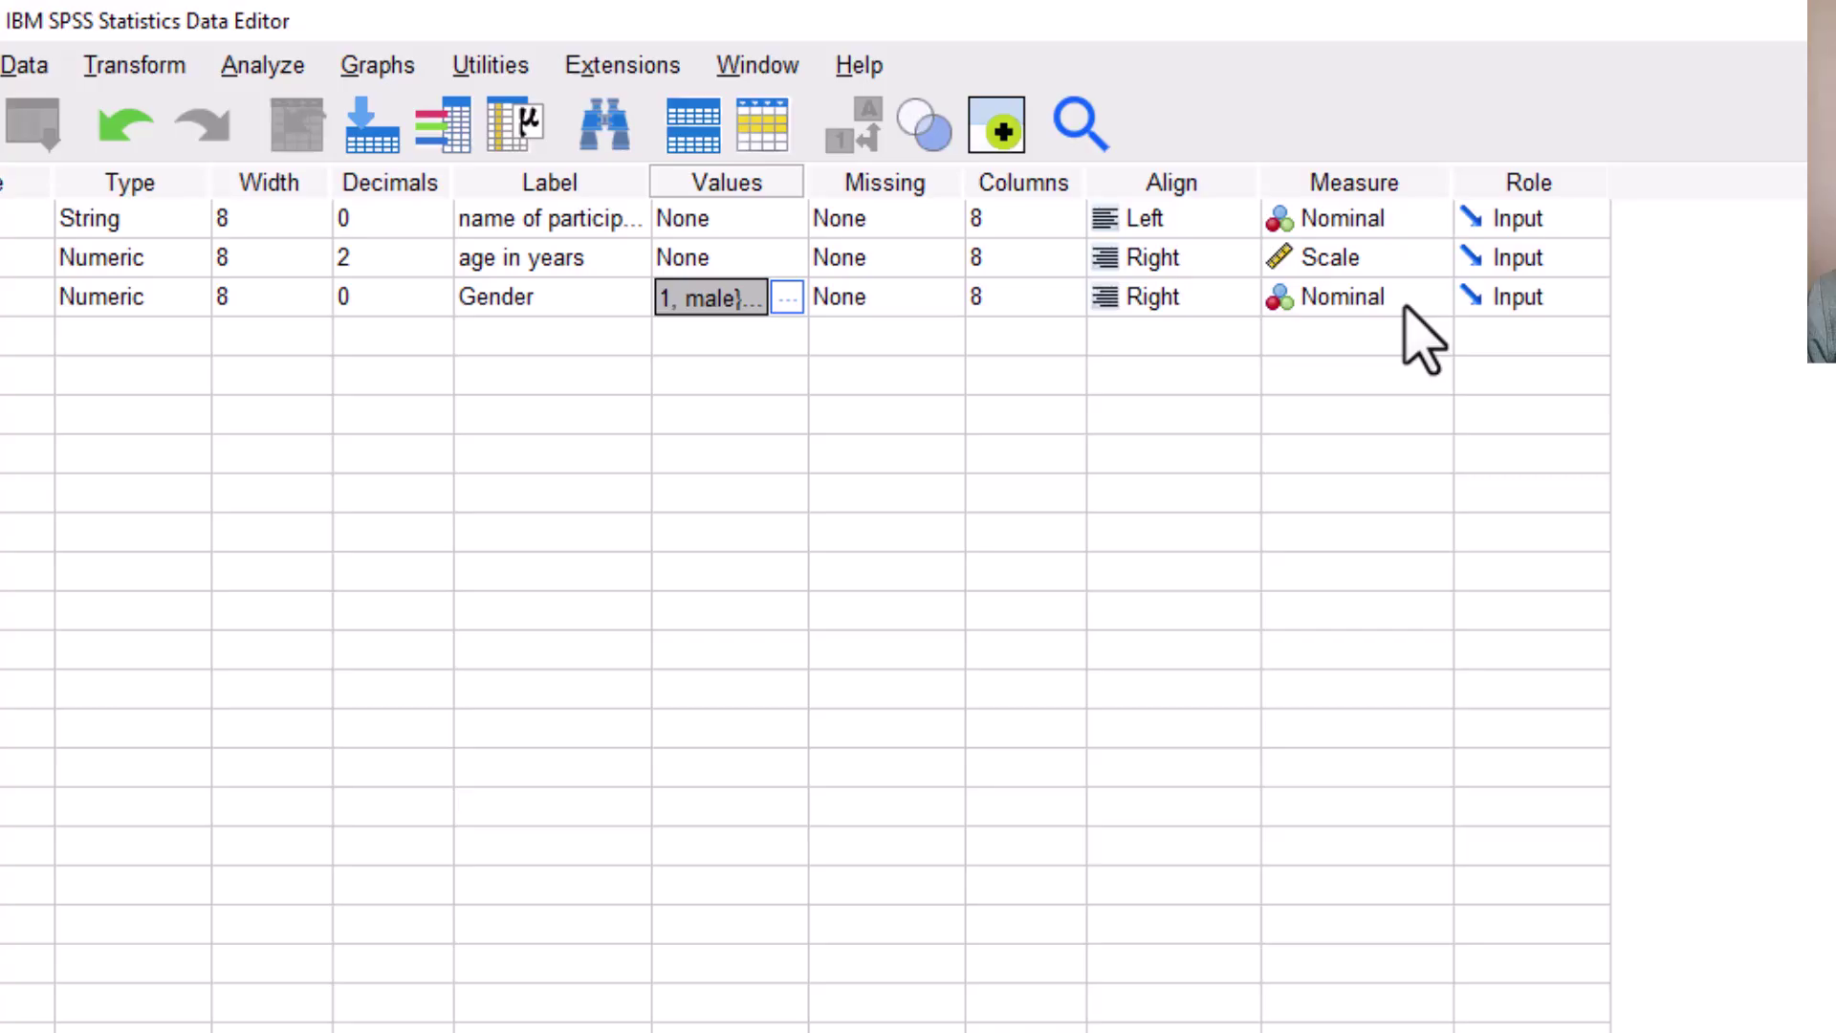
left_click(1431, 295)
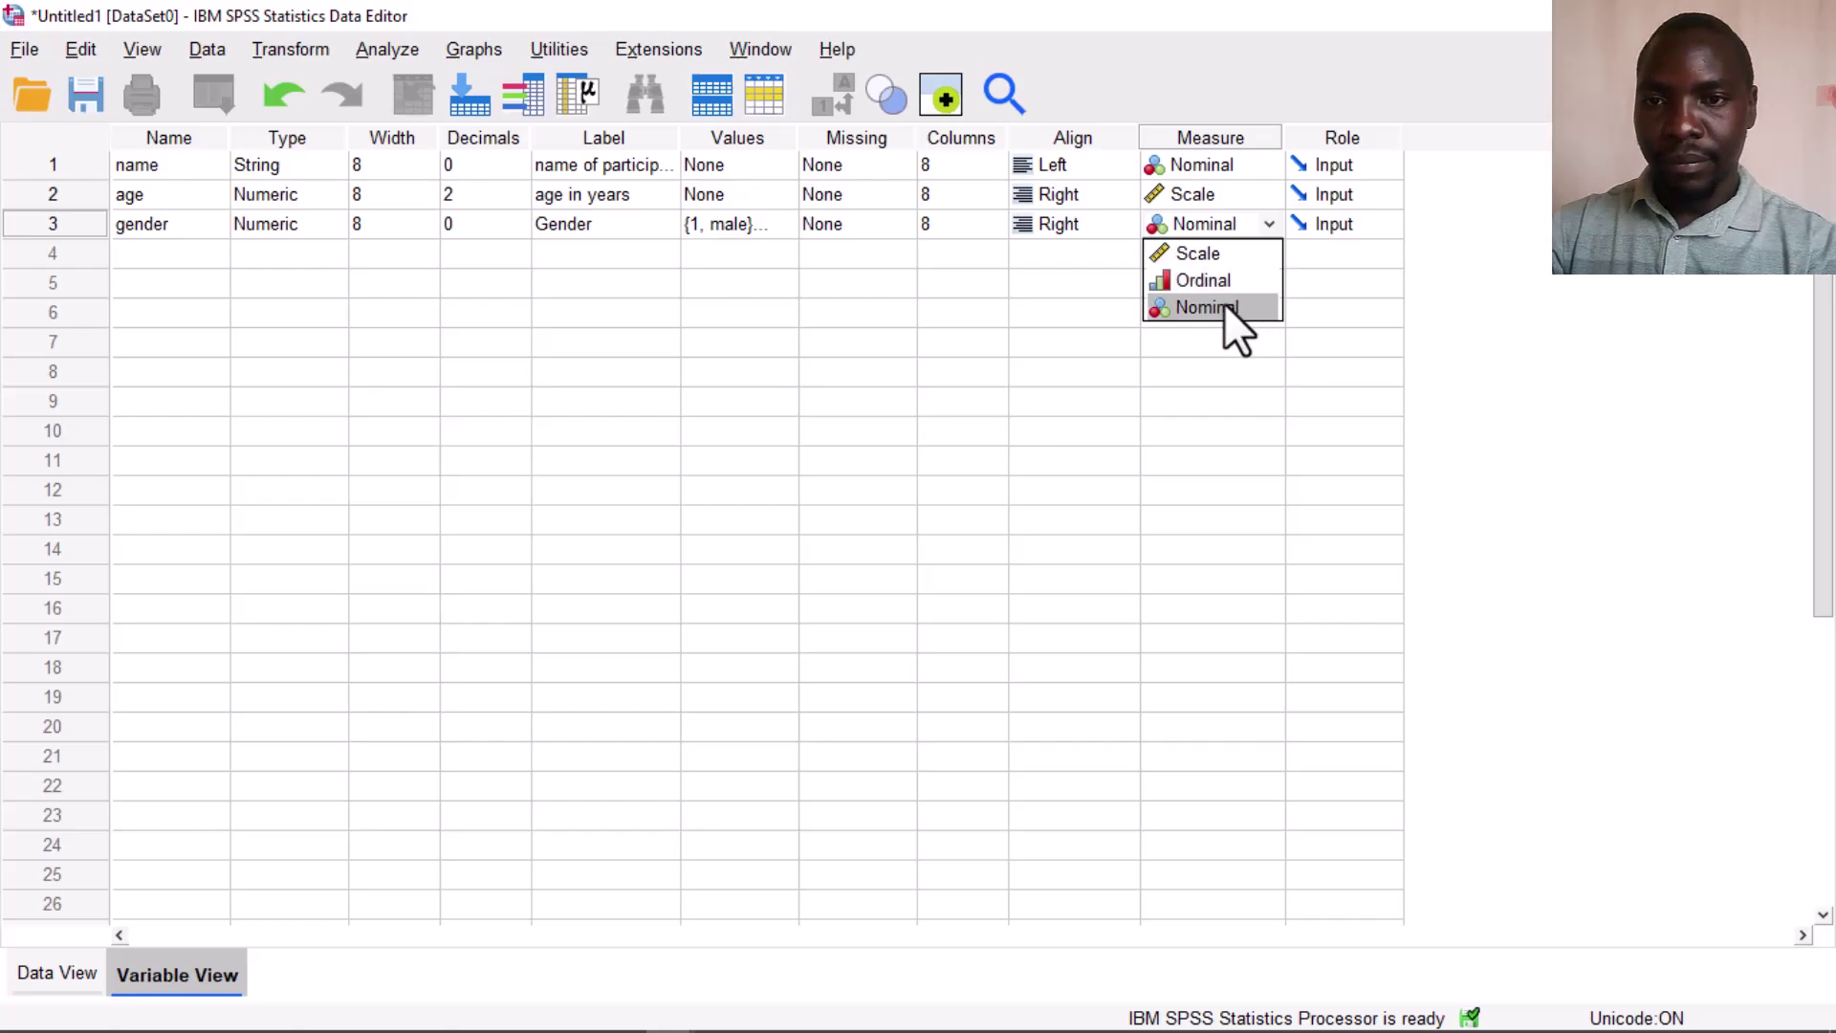
left_click(174, 247)
key("alt+Tab")
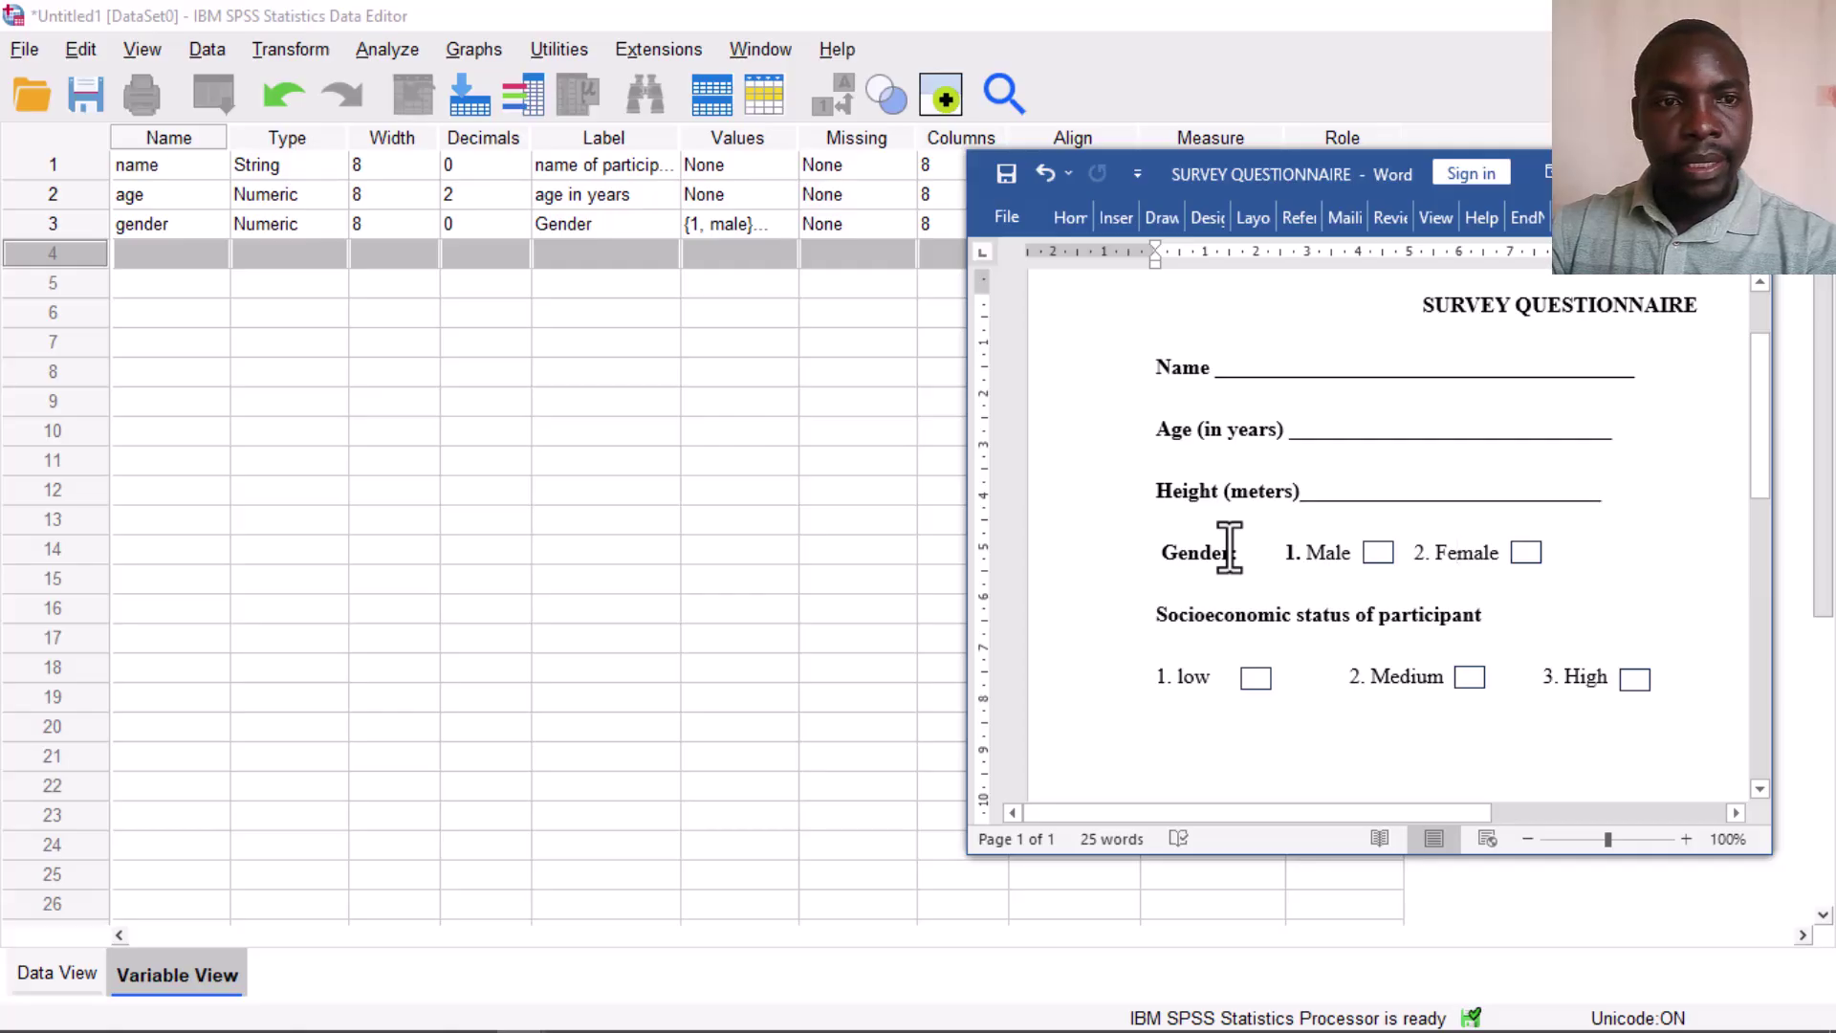
Create the row 4 variable height and label it 'height in meter'
left_click(134, 253)
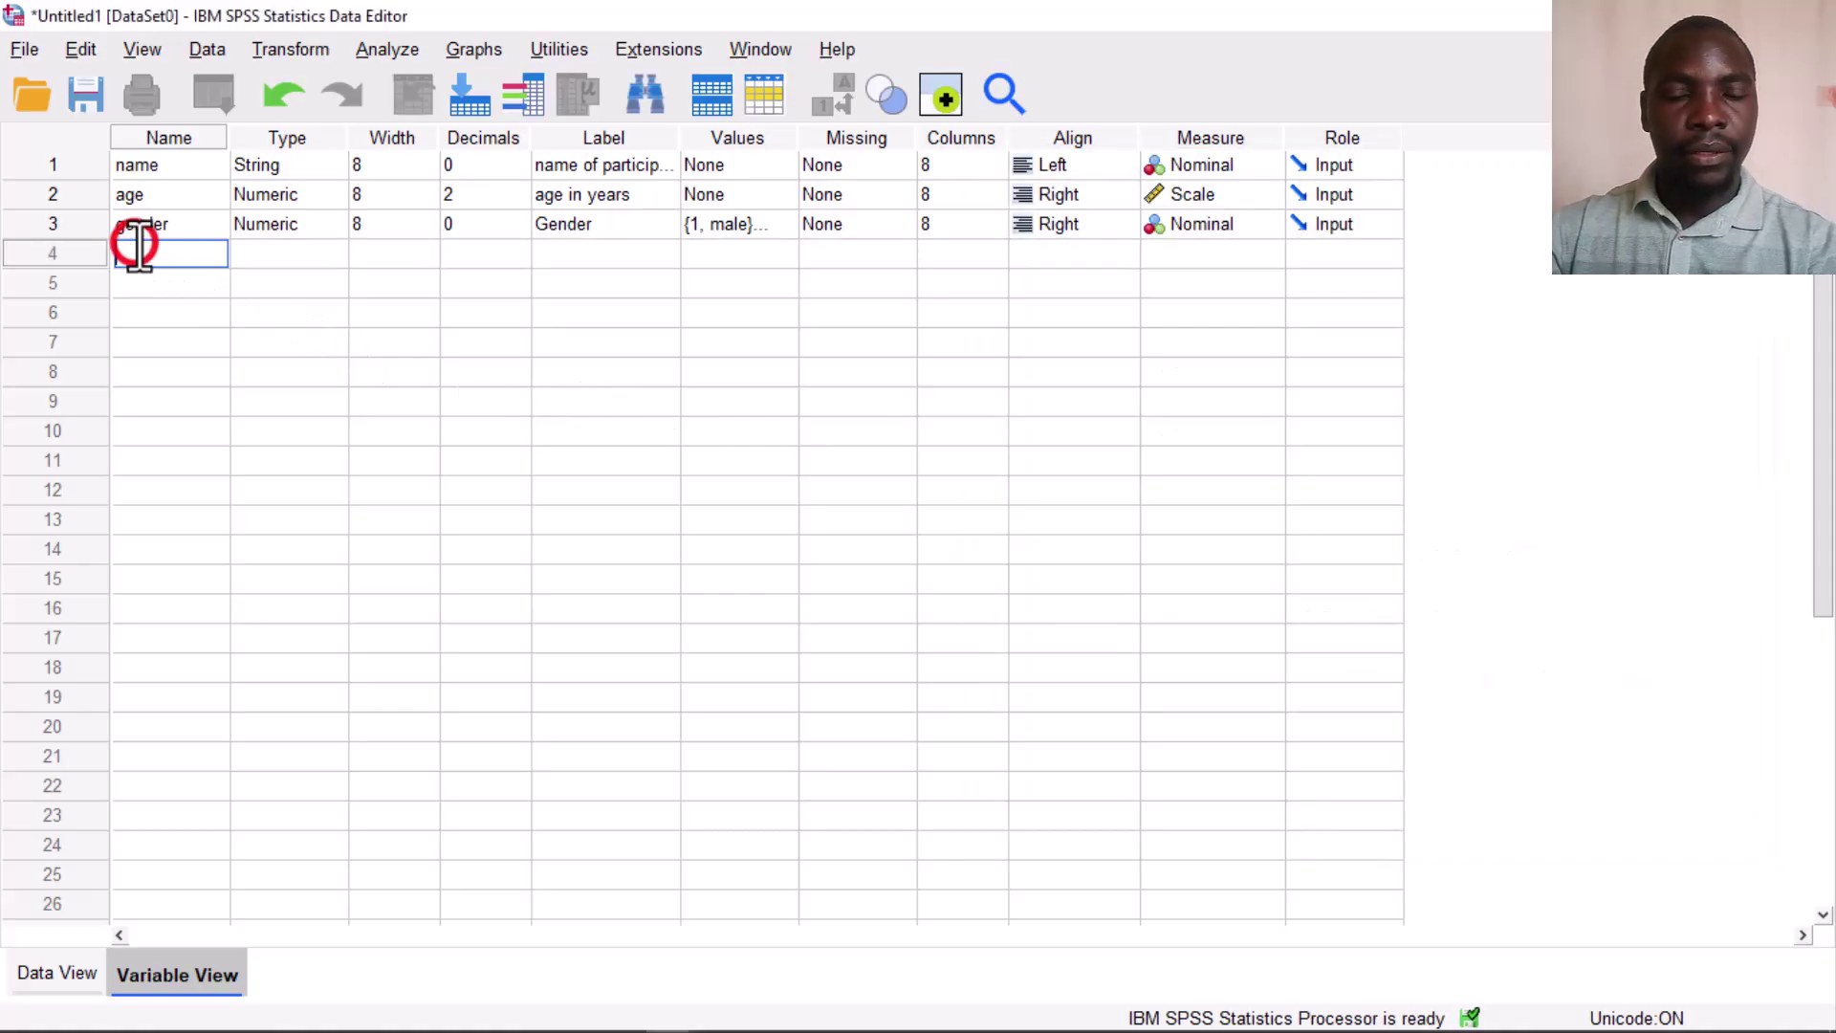
type("heig")
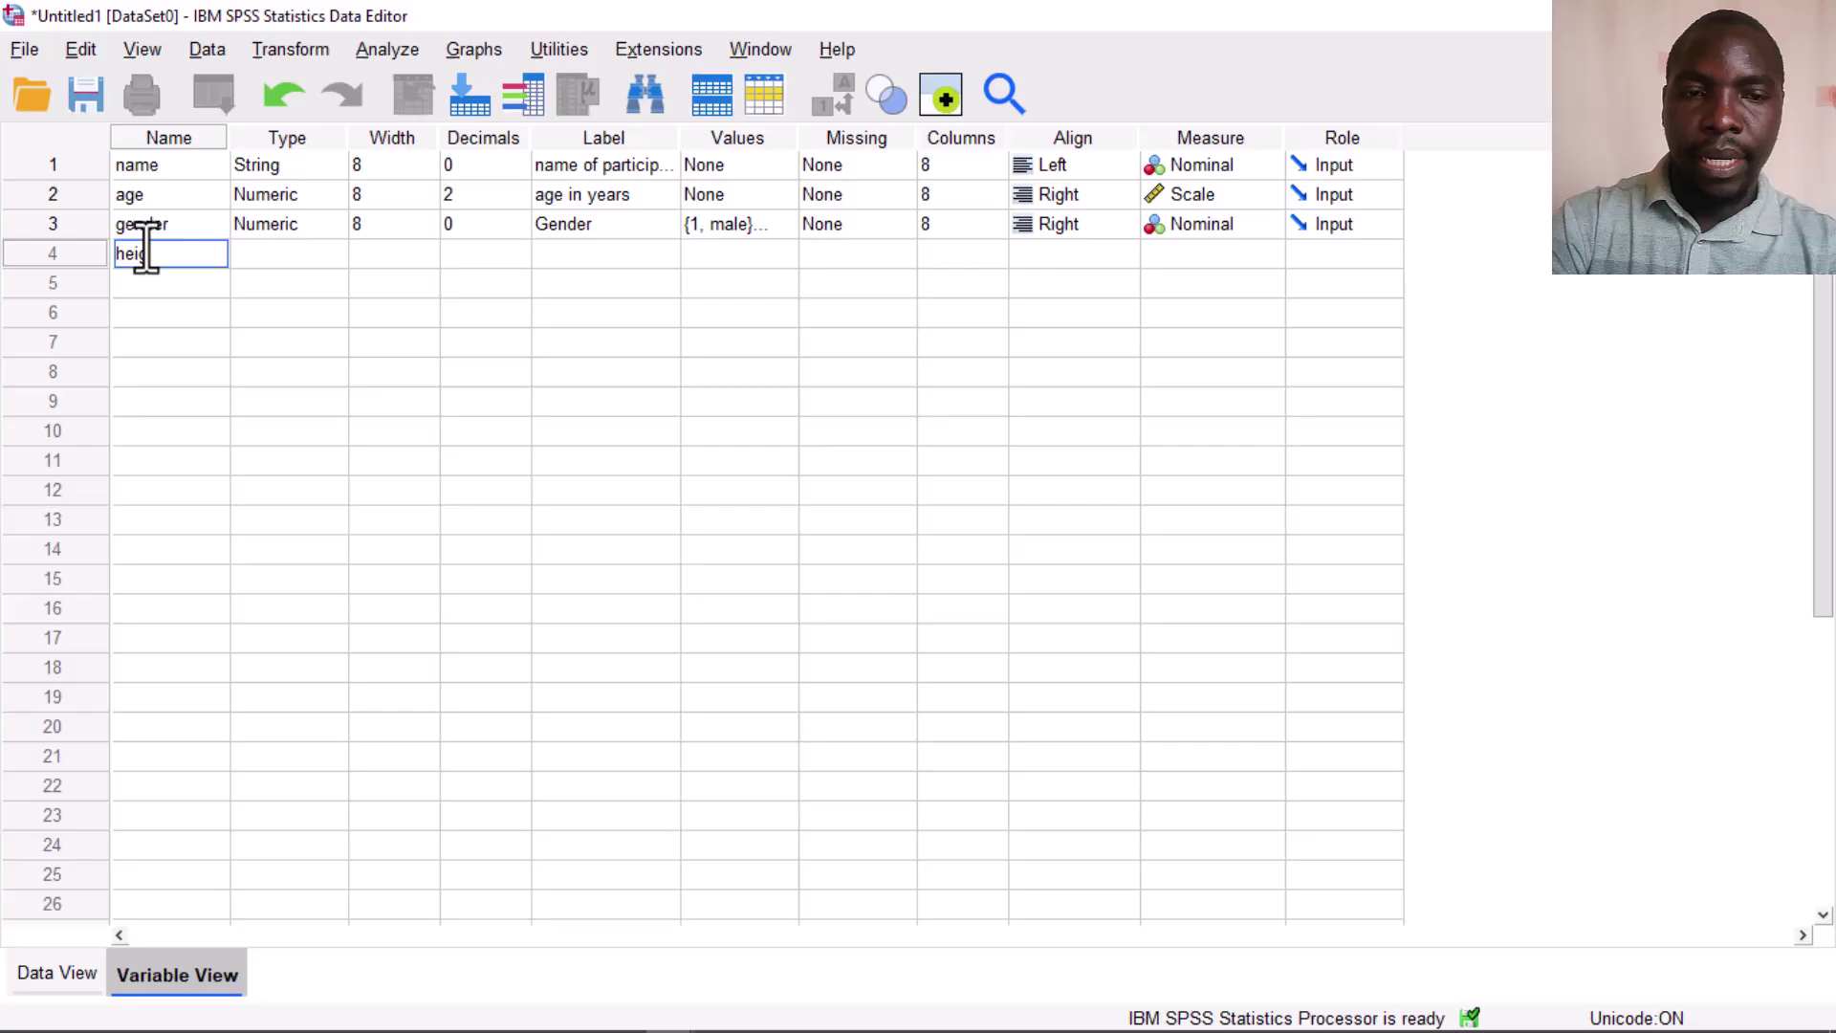
type("hy")
type("t")
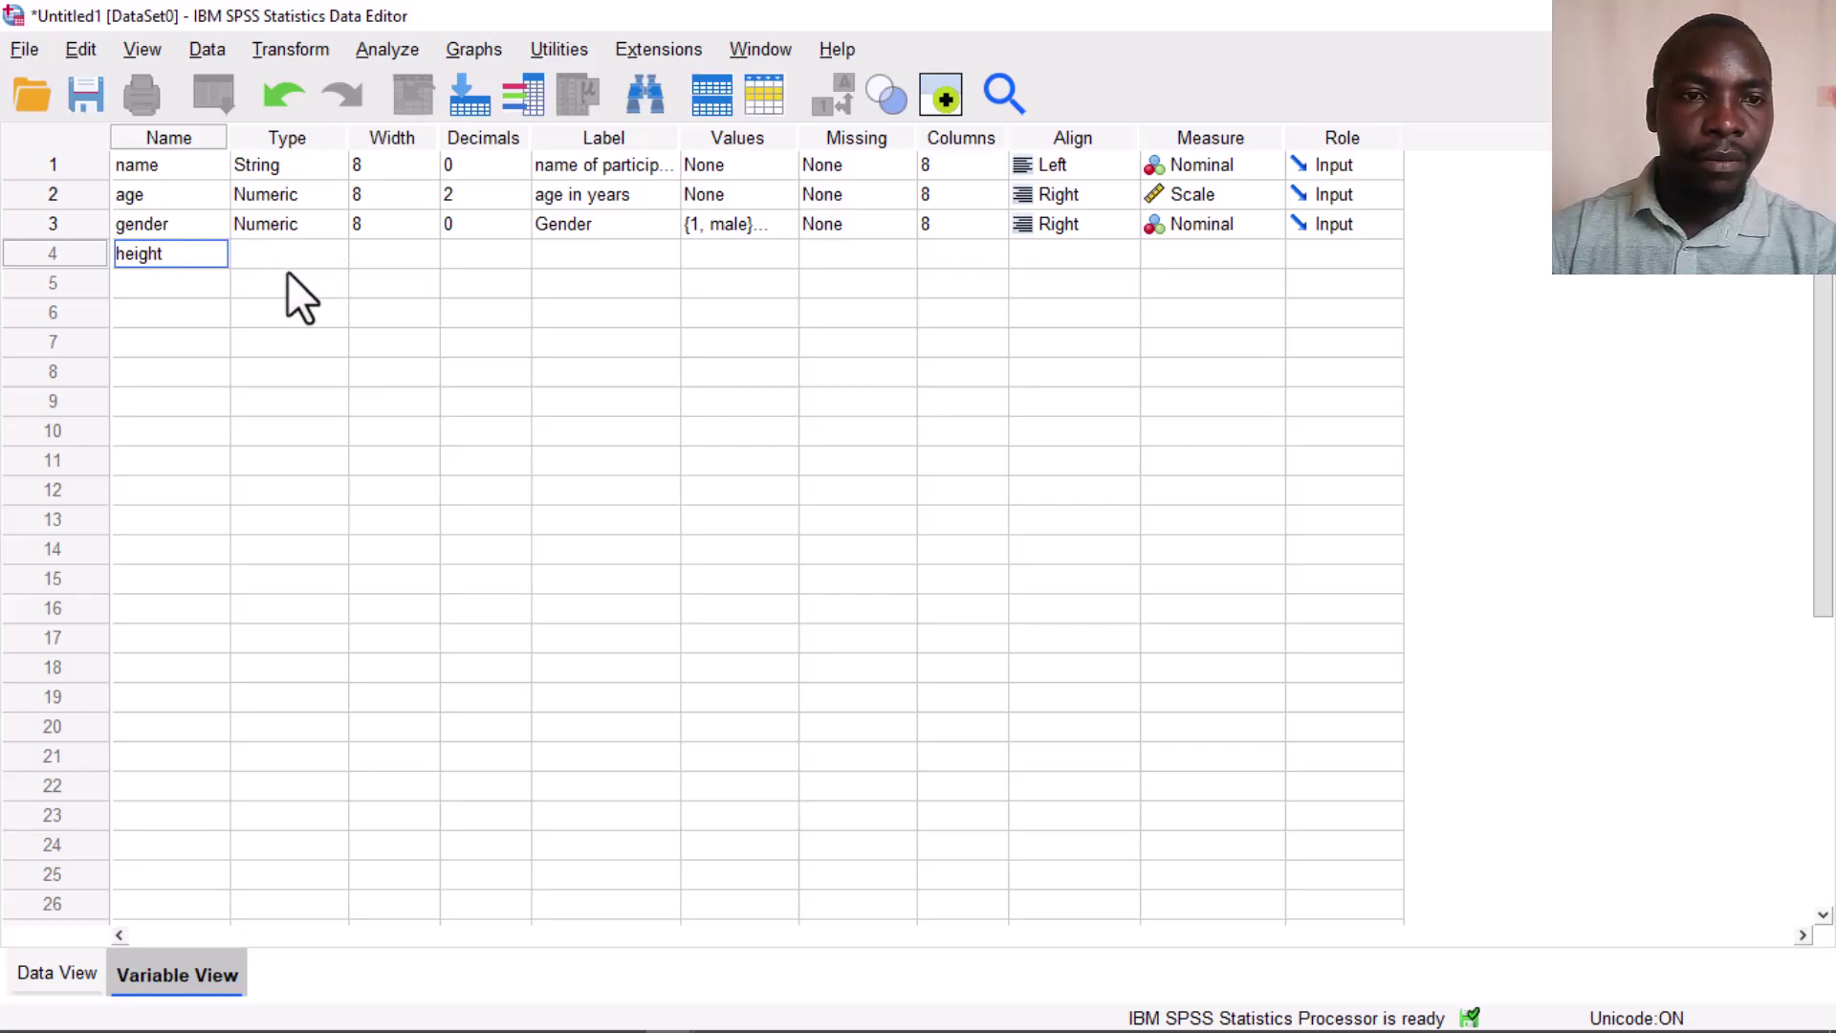
left_click(140, 283)
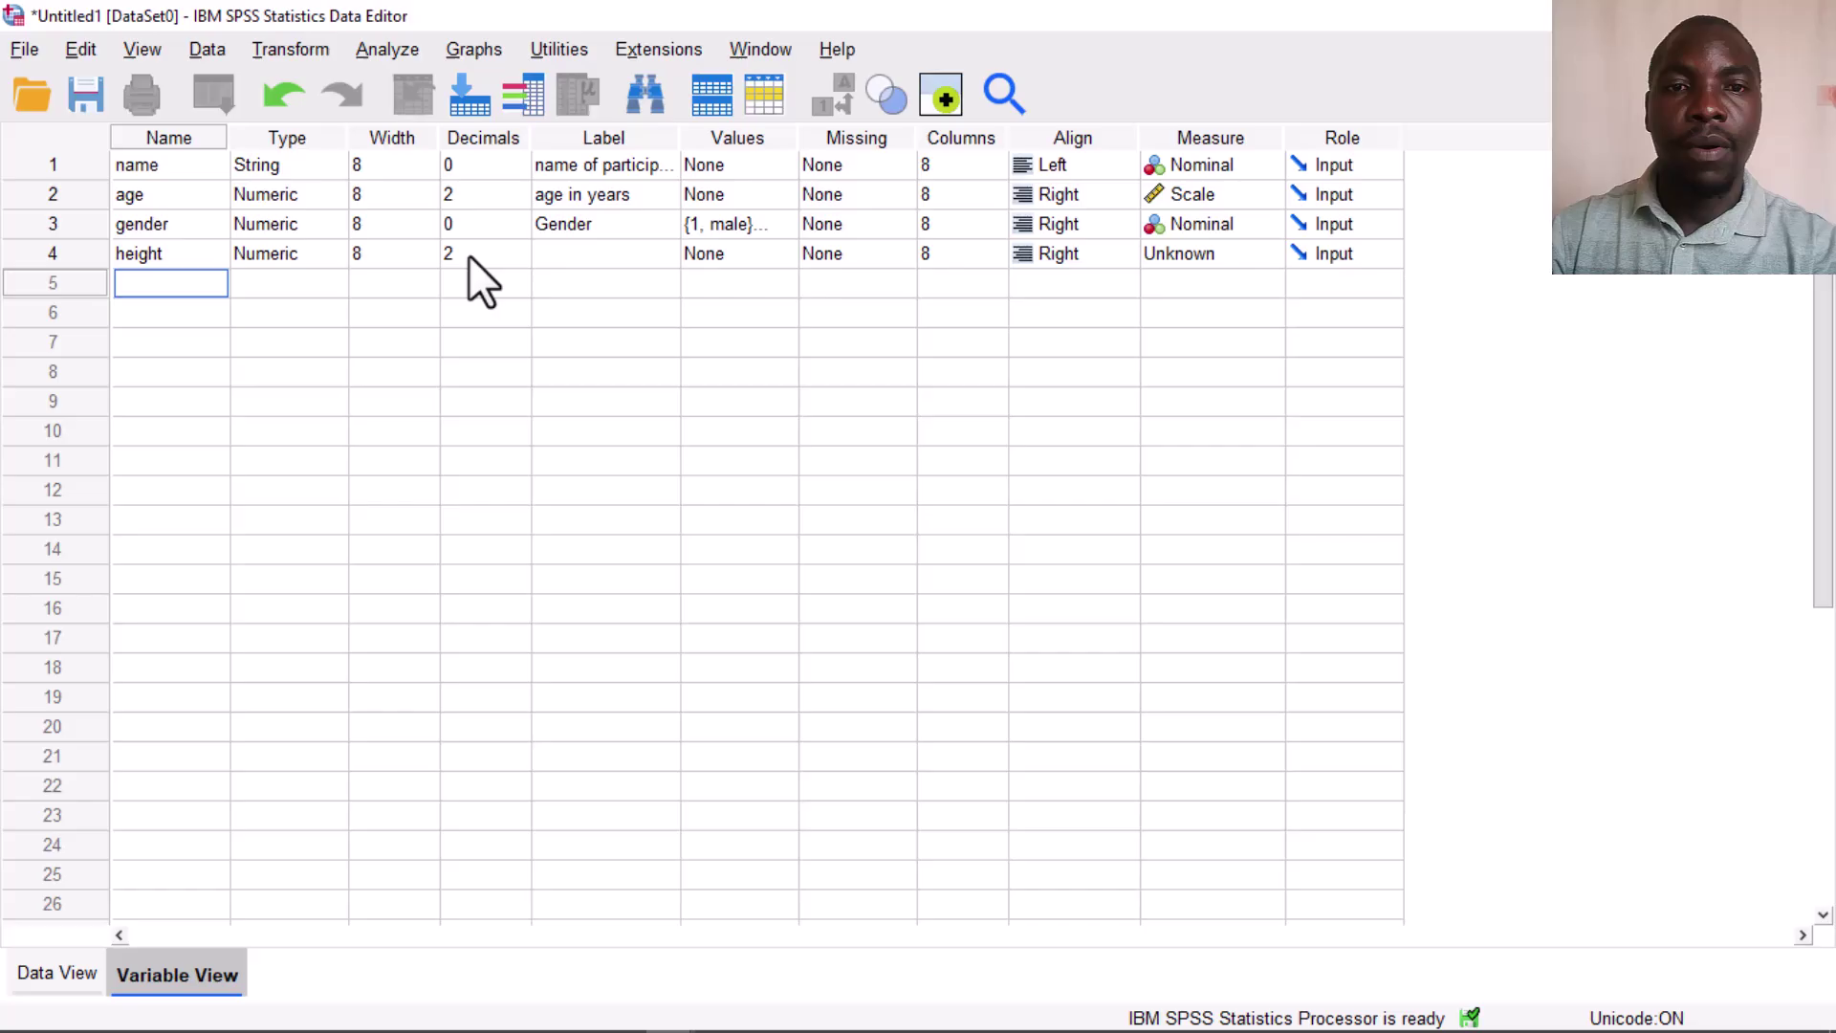
left_click(574, 254)
type("he")
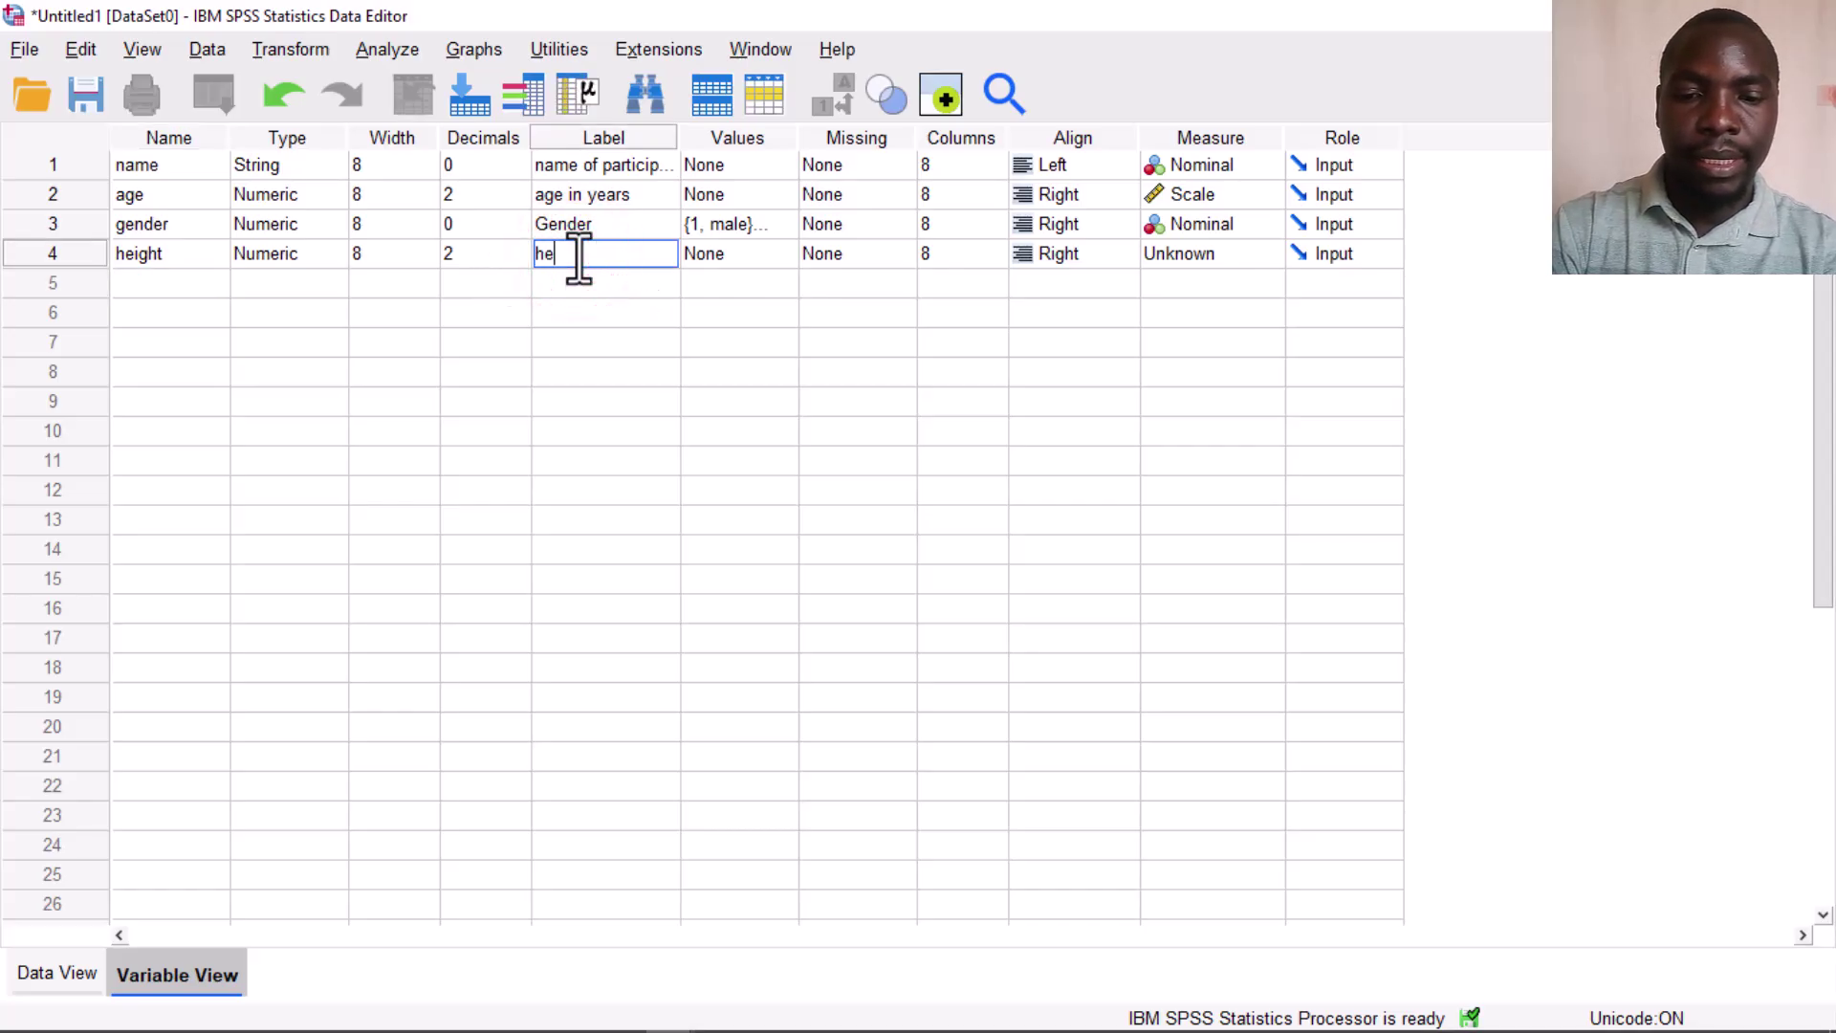
type("ight in")
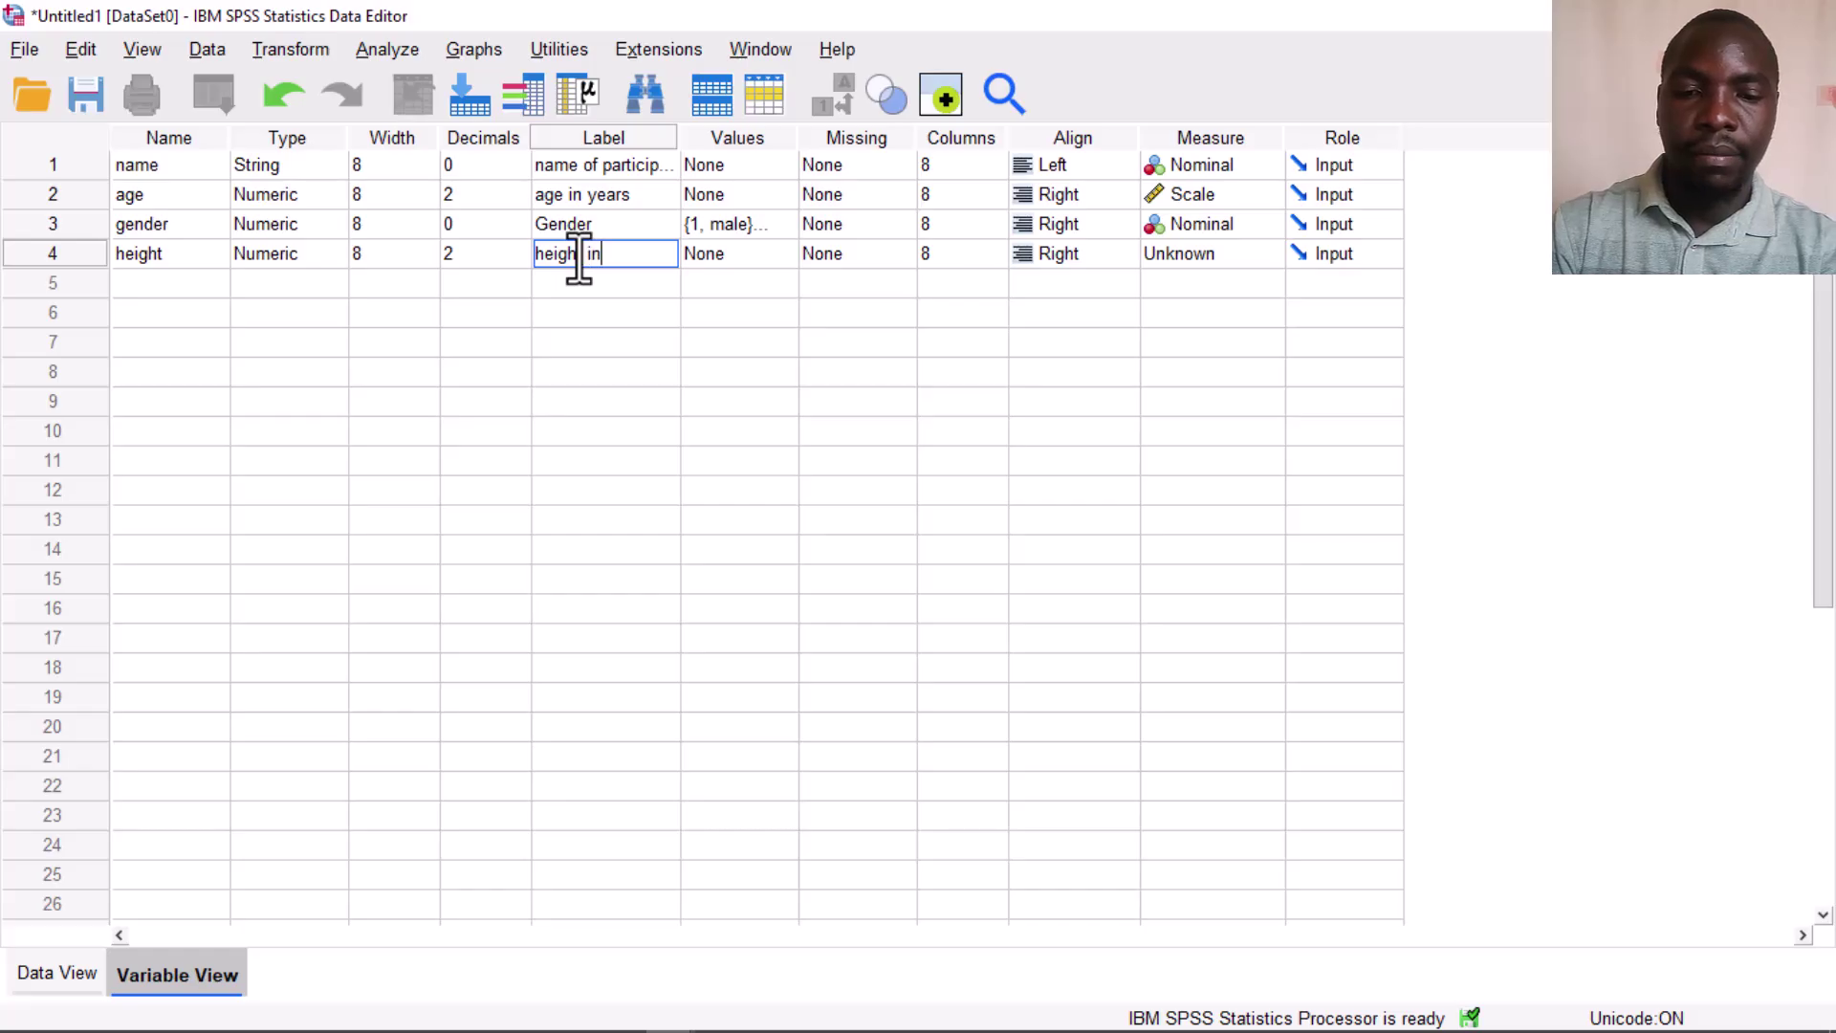
type(" meter")
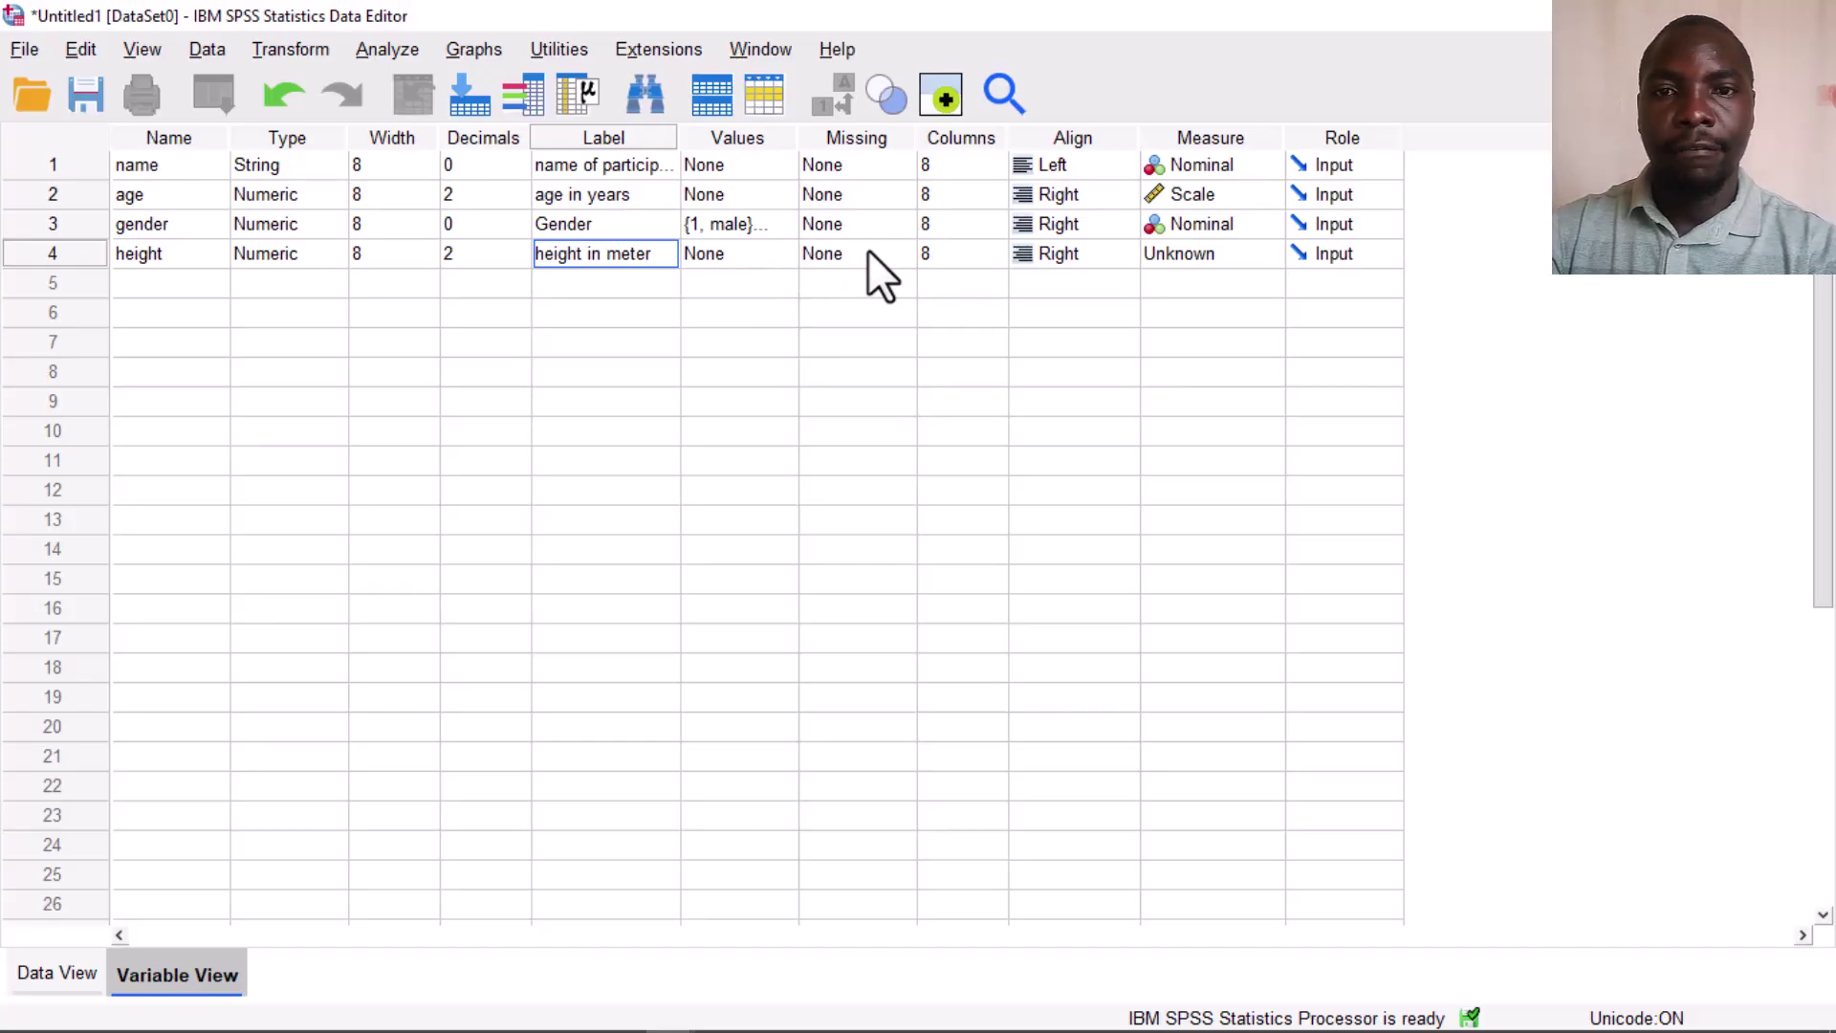
Set 99 as height's discrete missing value and make its measurement level Scale
left_click(901, 253)
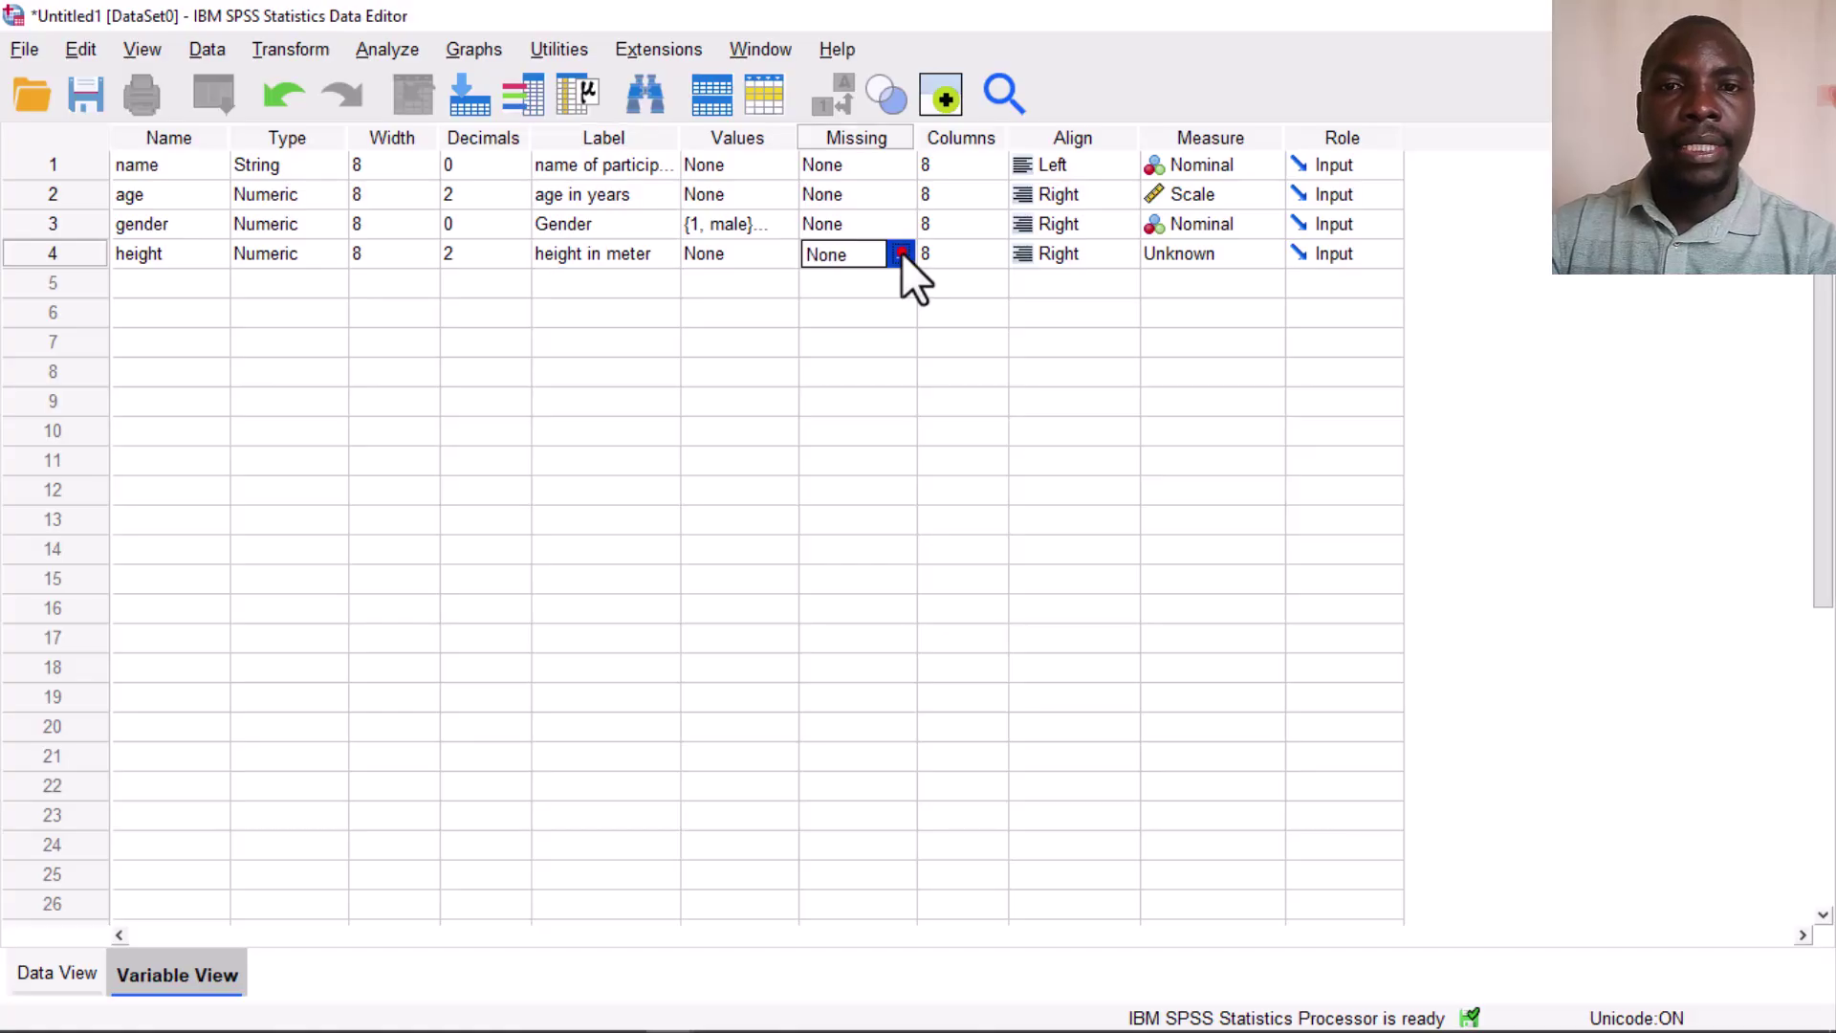
left_click(900, 254)
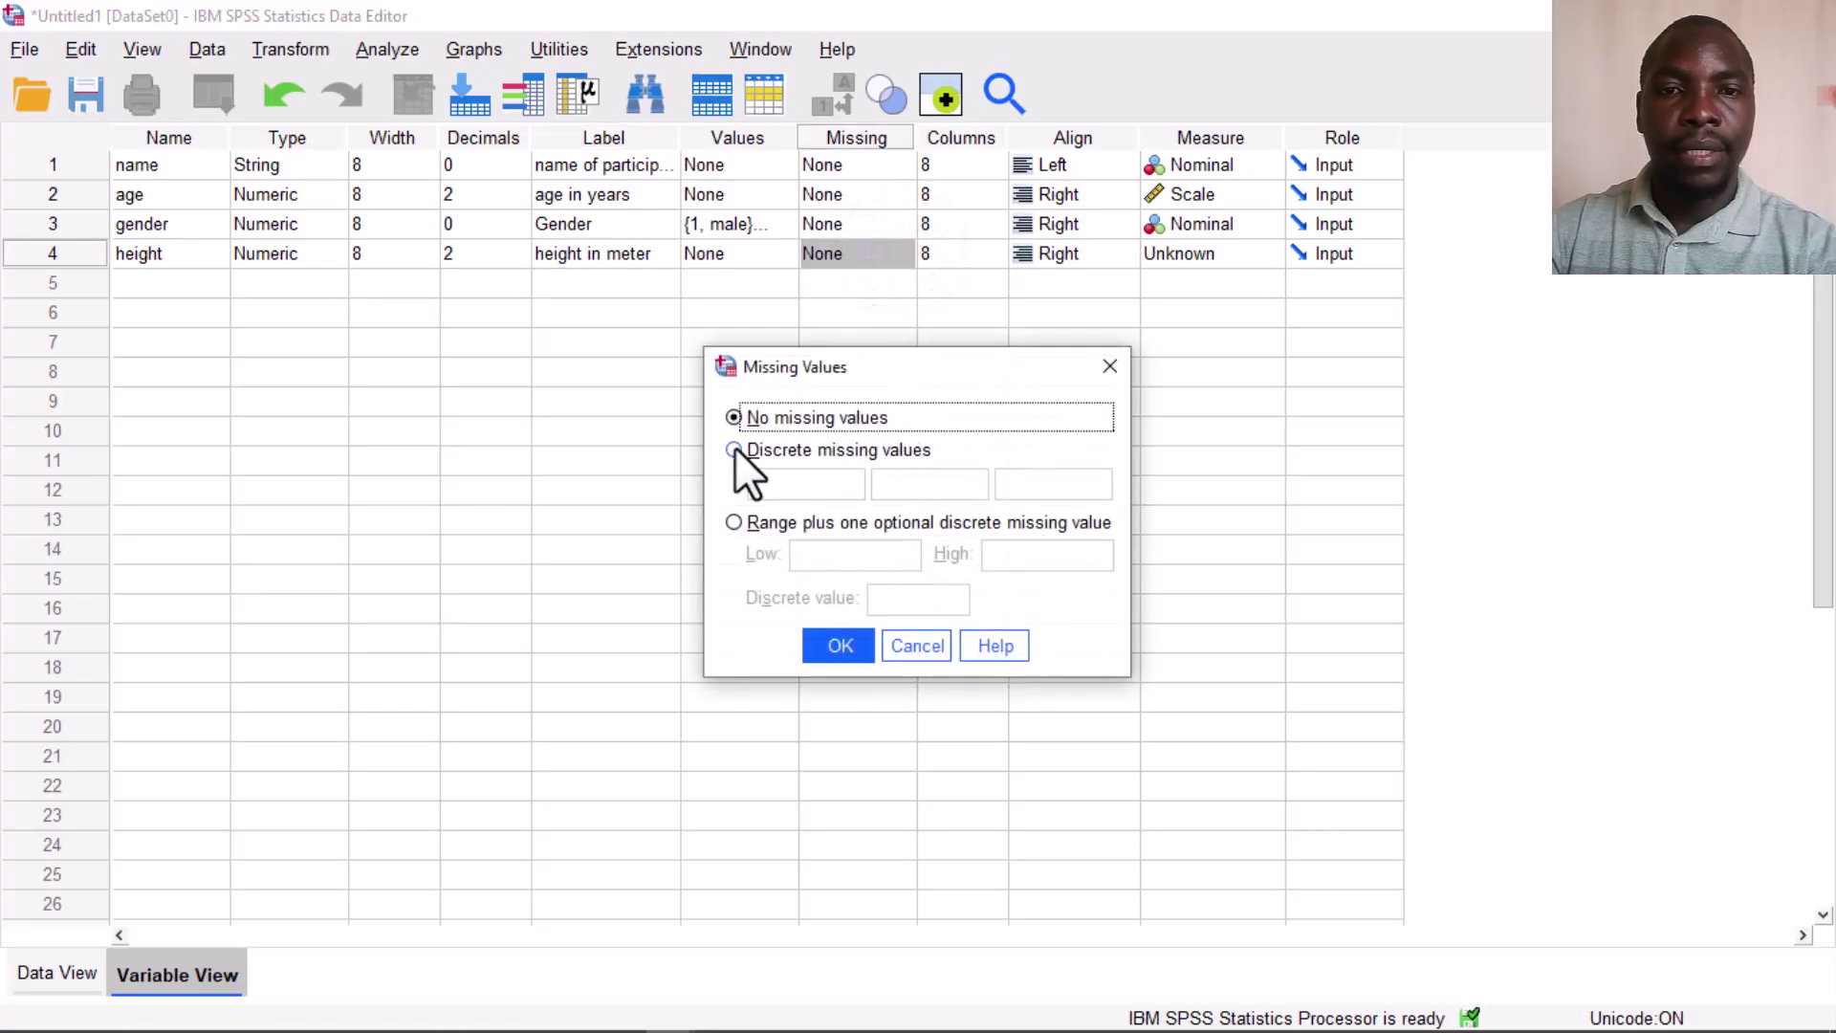
left_click(794, 493)
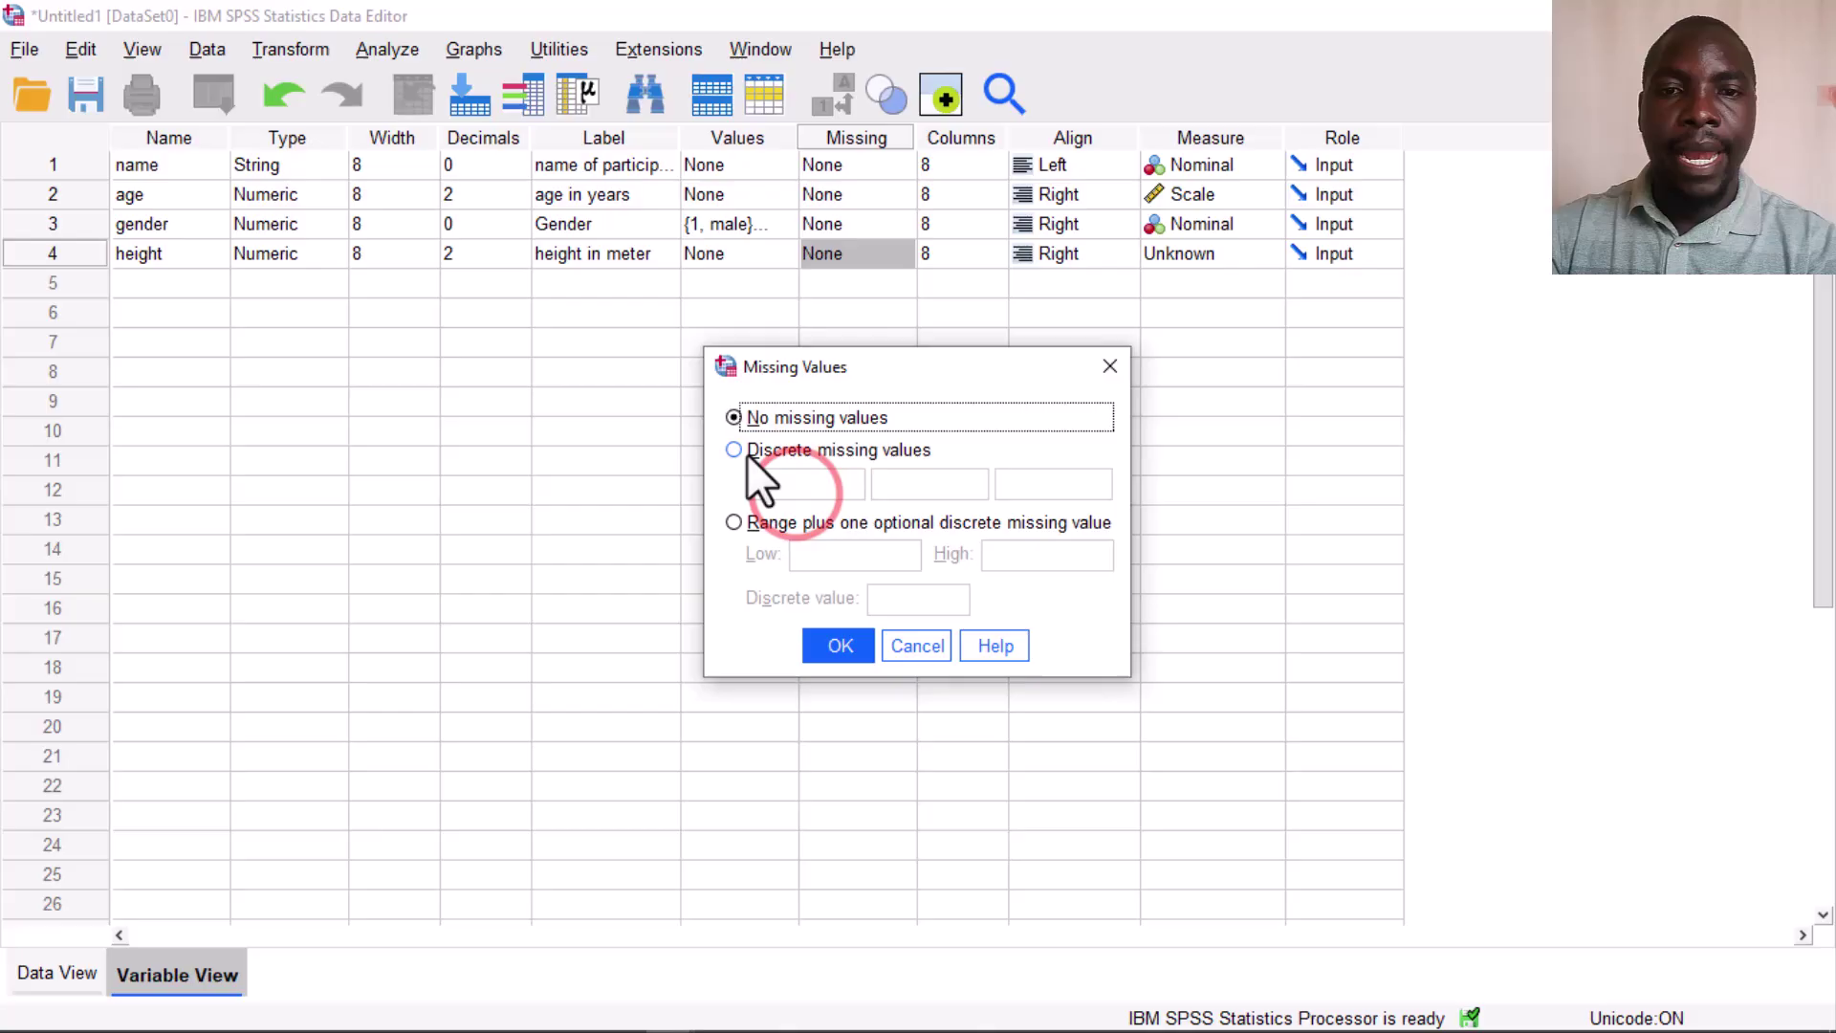
left_click(730, 447)
left_click(765, 484)
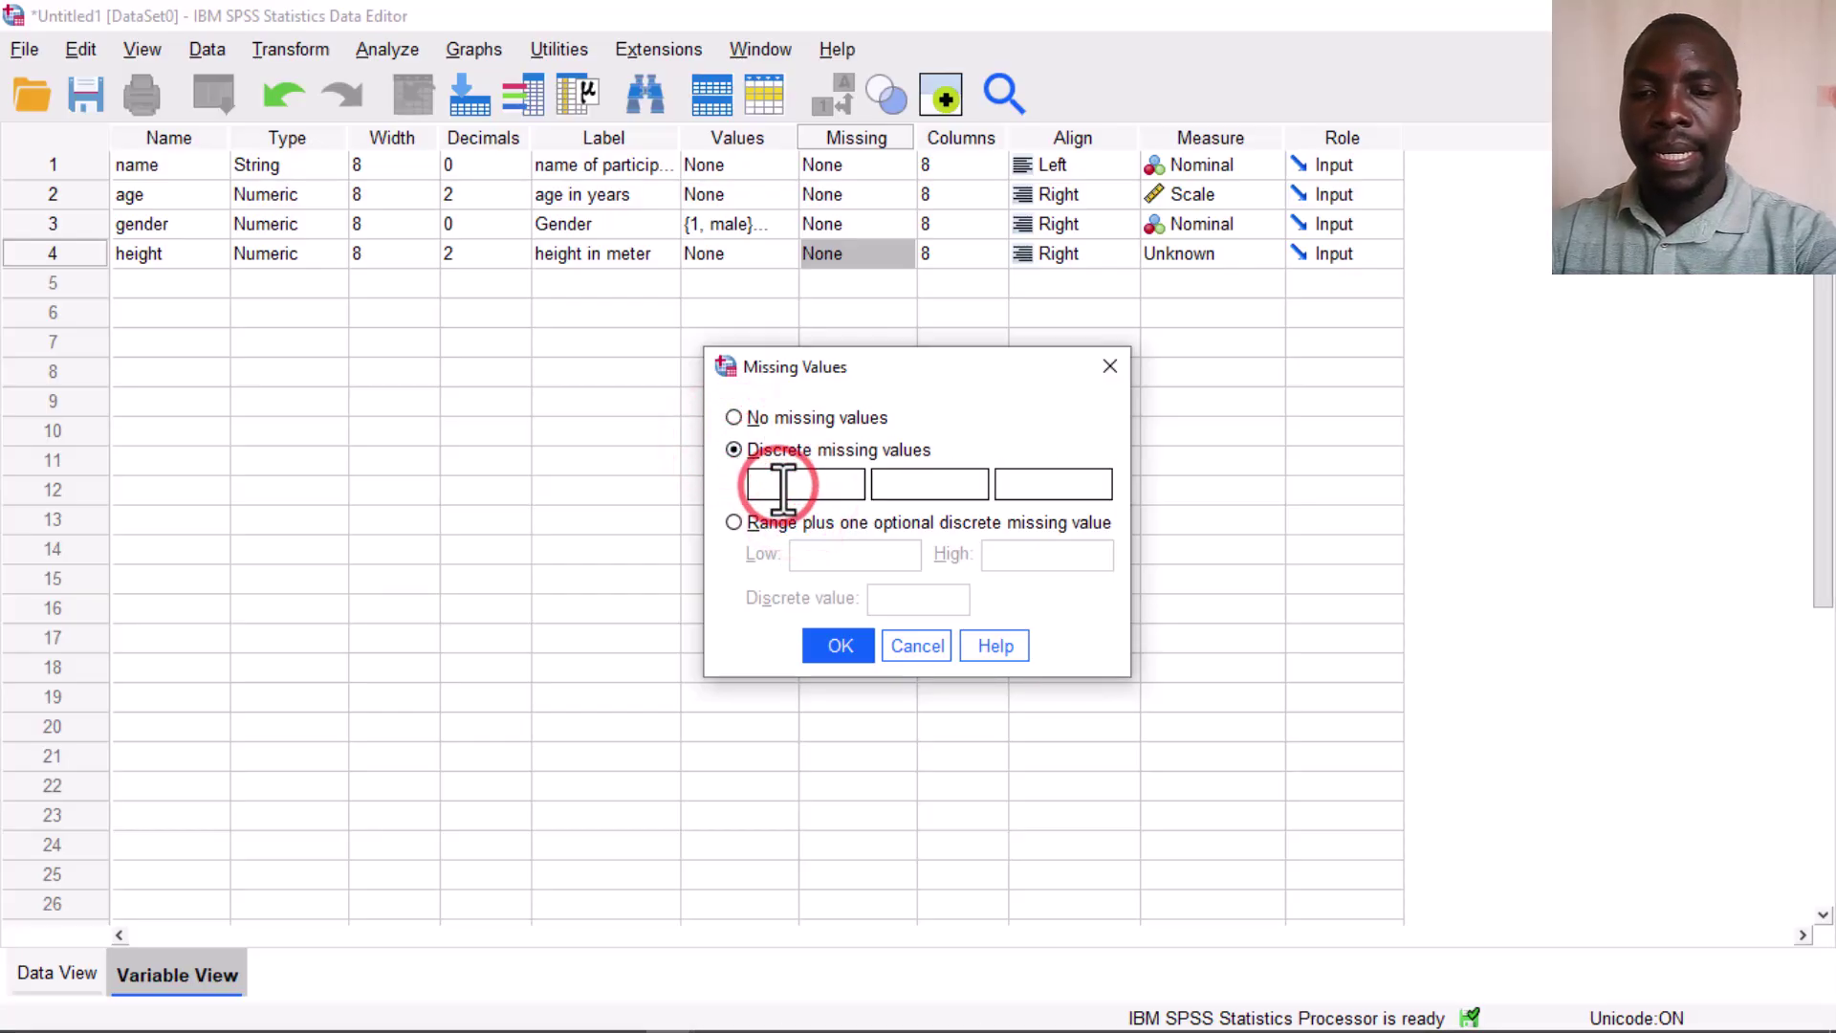
type("99")
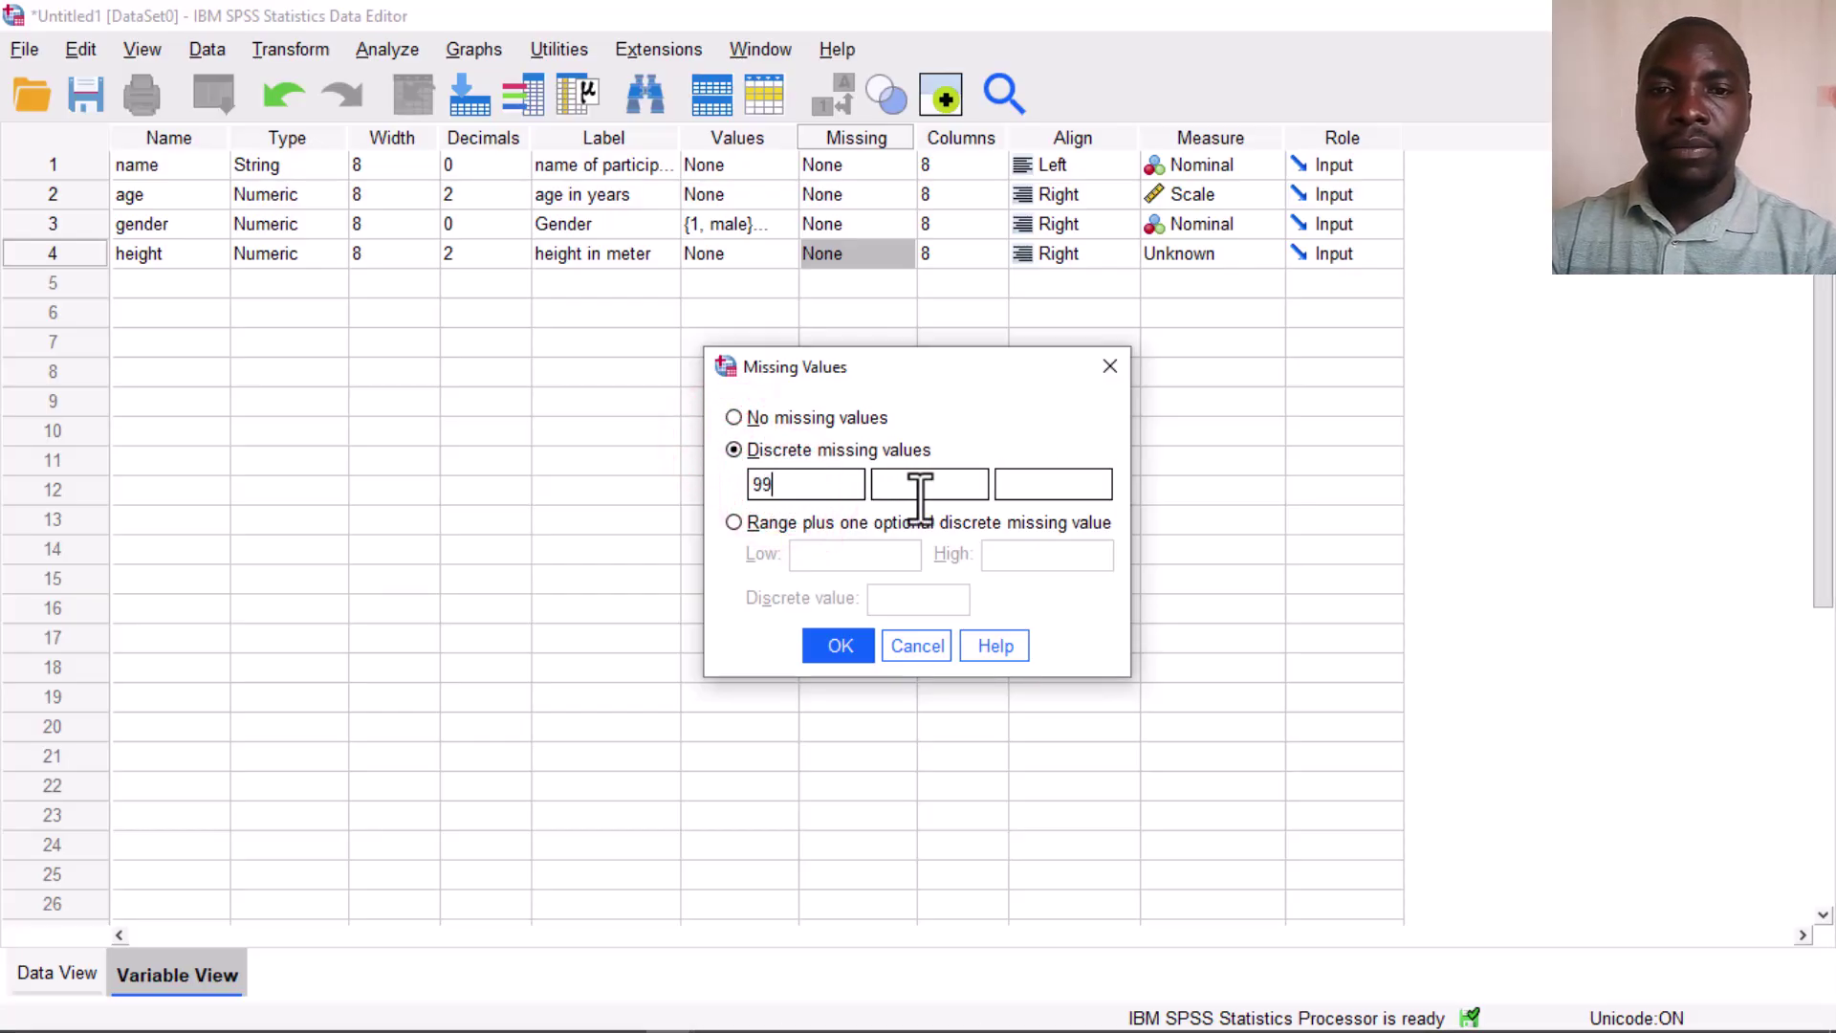
left_click(840, 645)
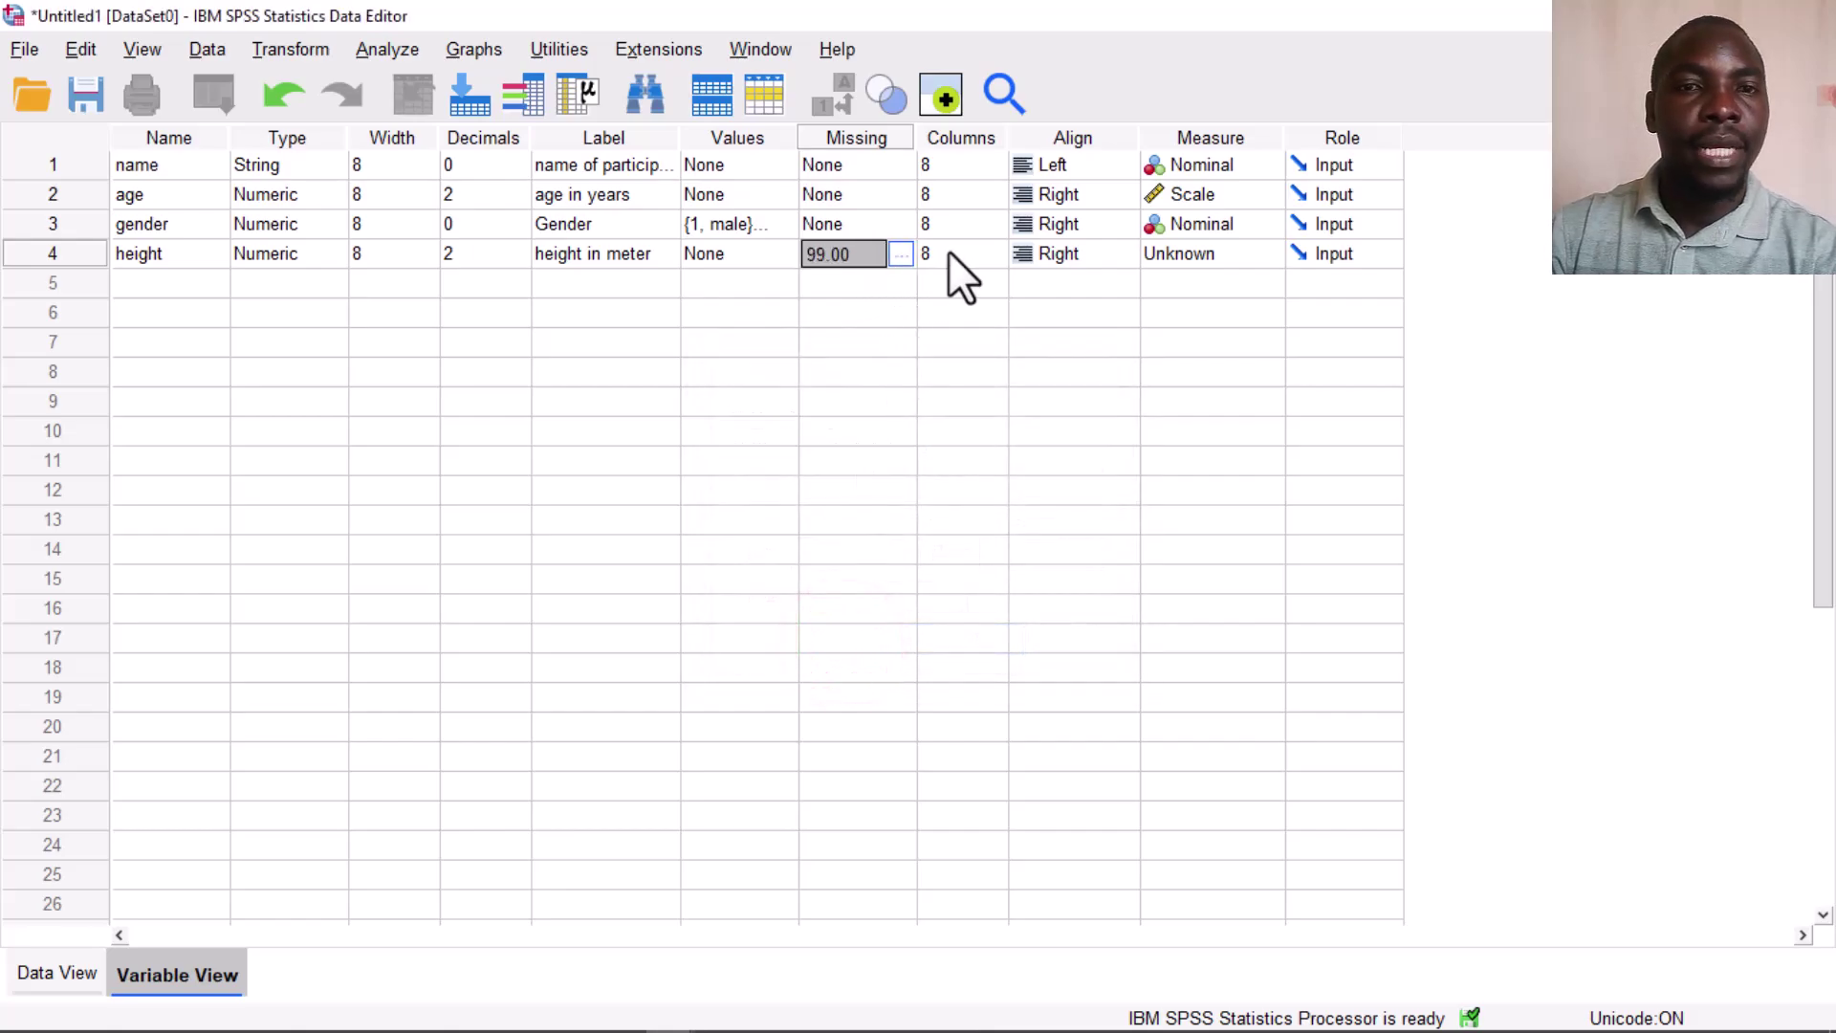
left_click(1266, 255)
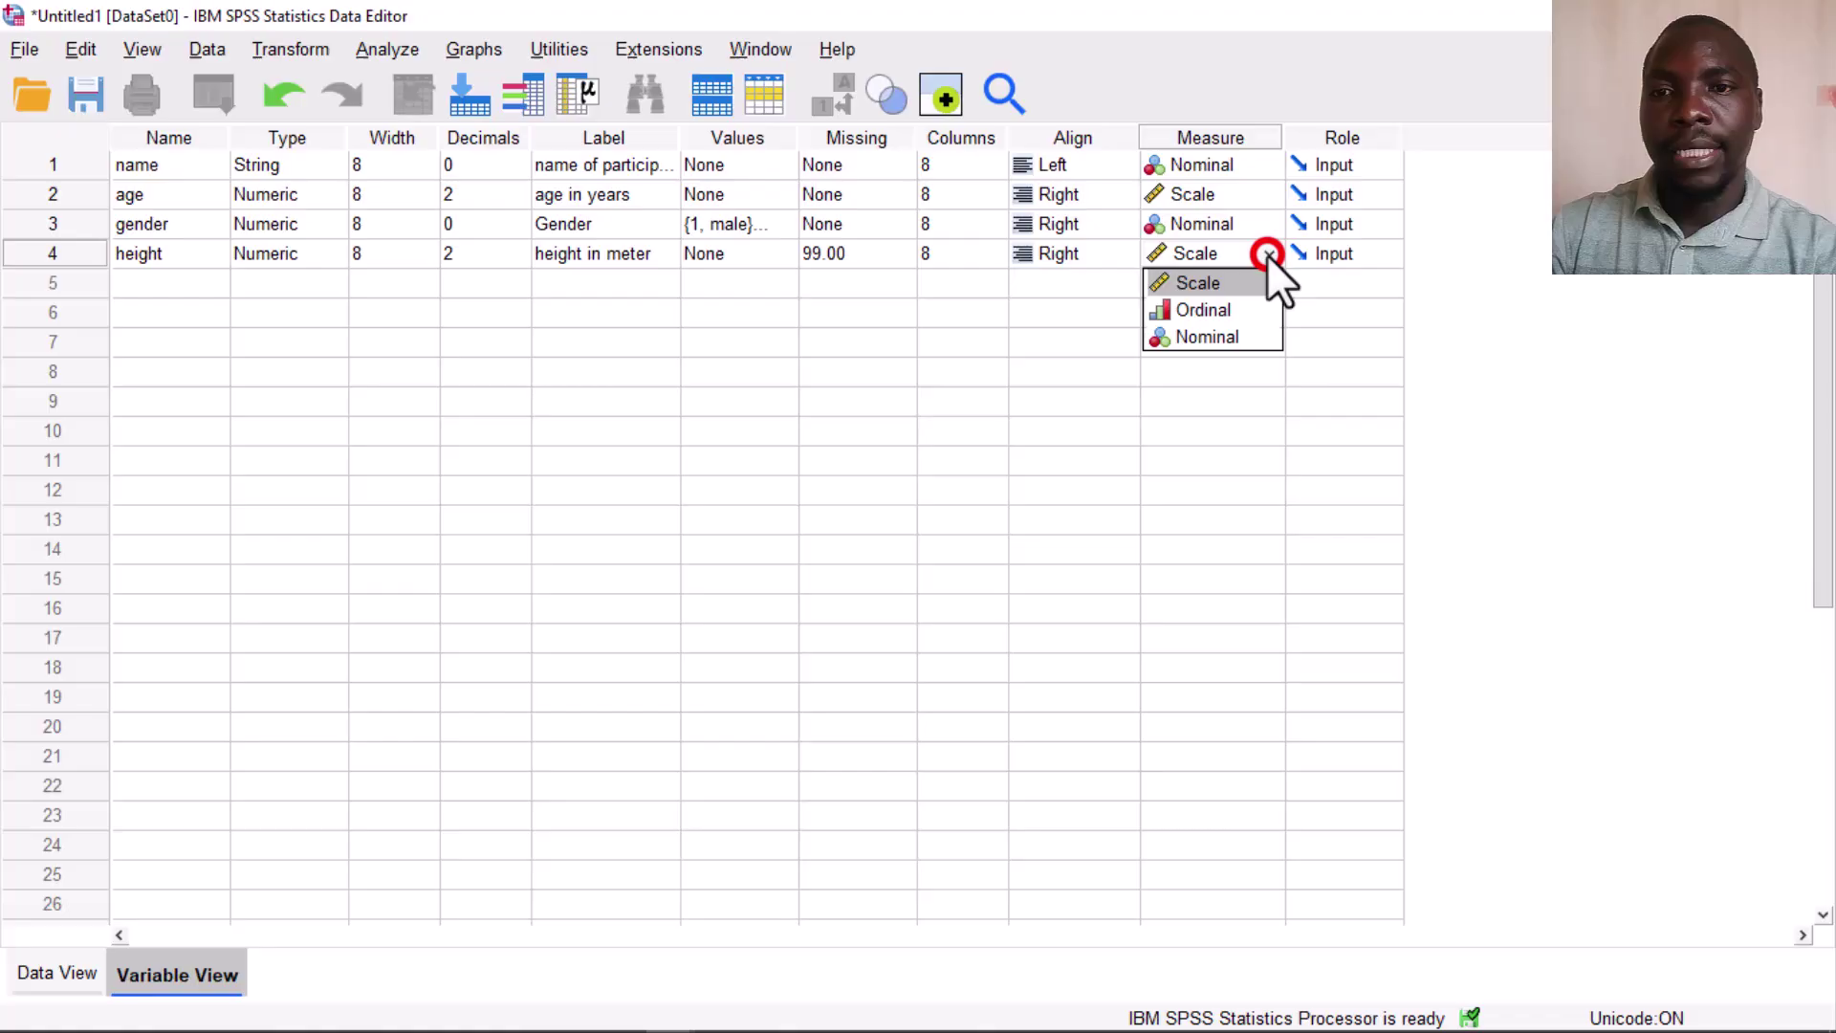
left_click(1234, 279)
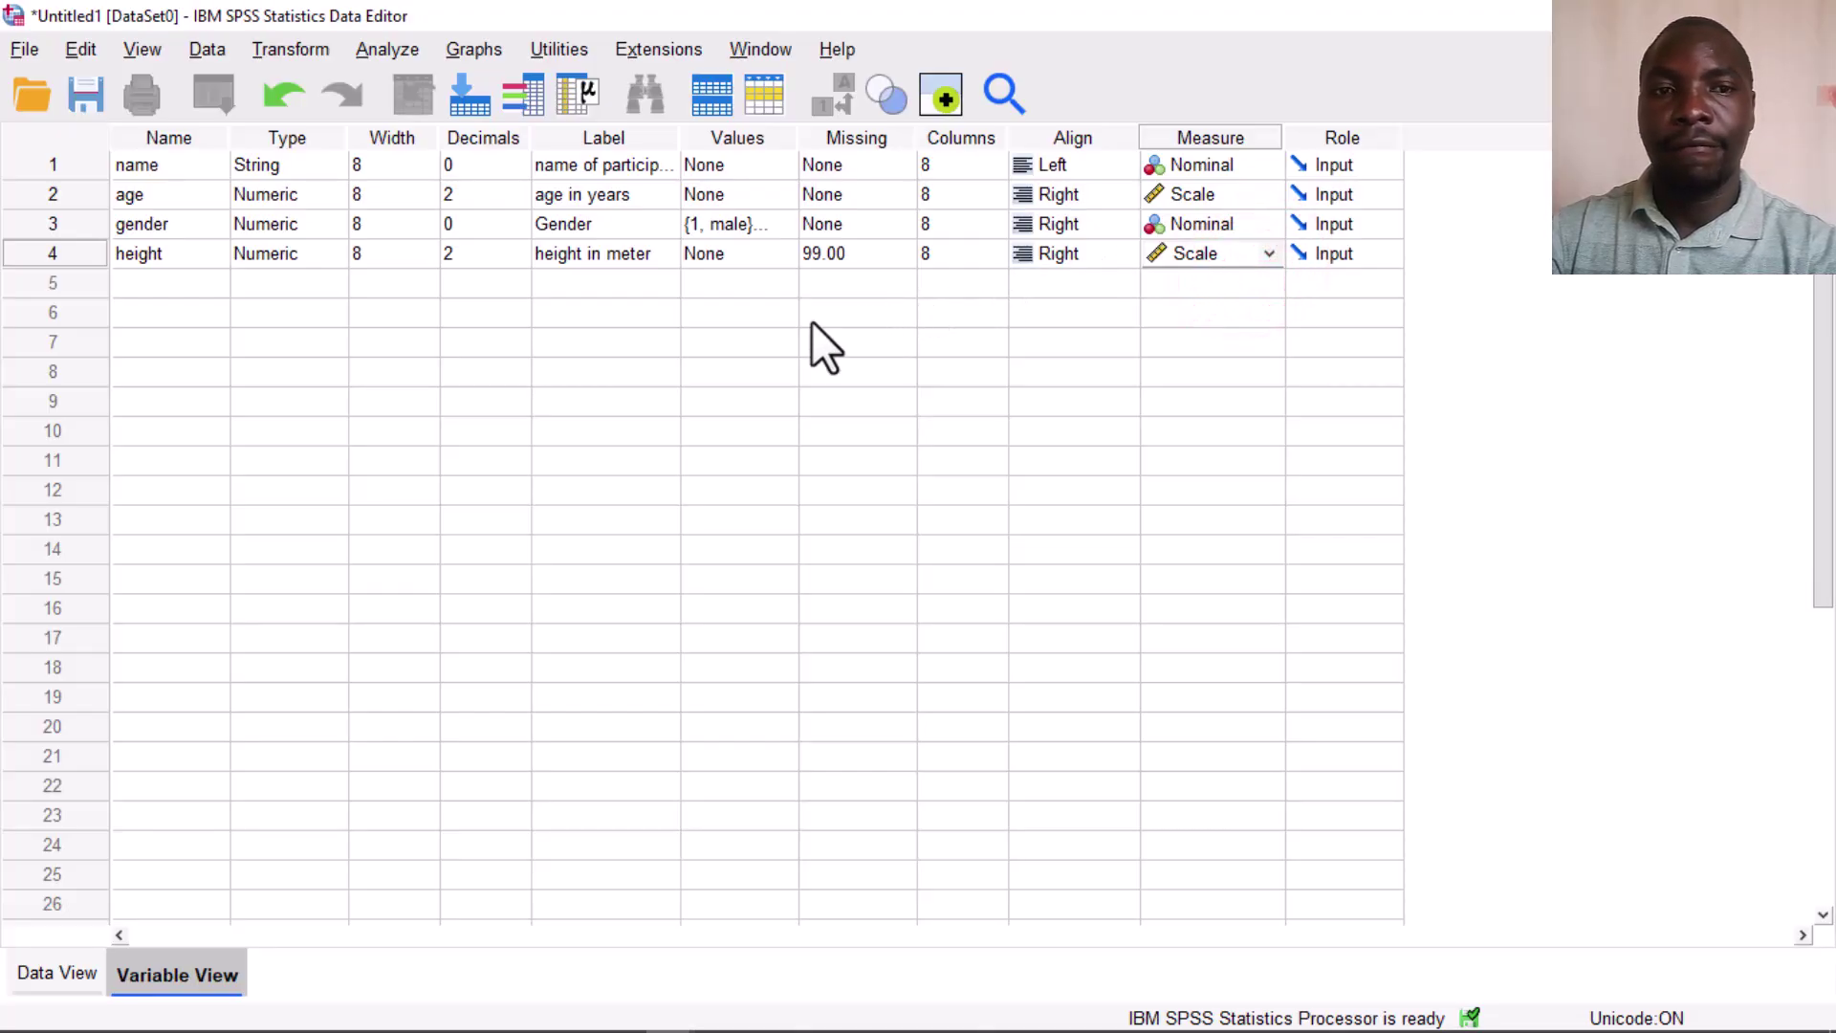
mouse_move(521, 1014)
left_click(673, 887)
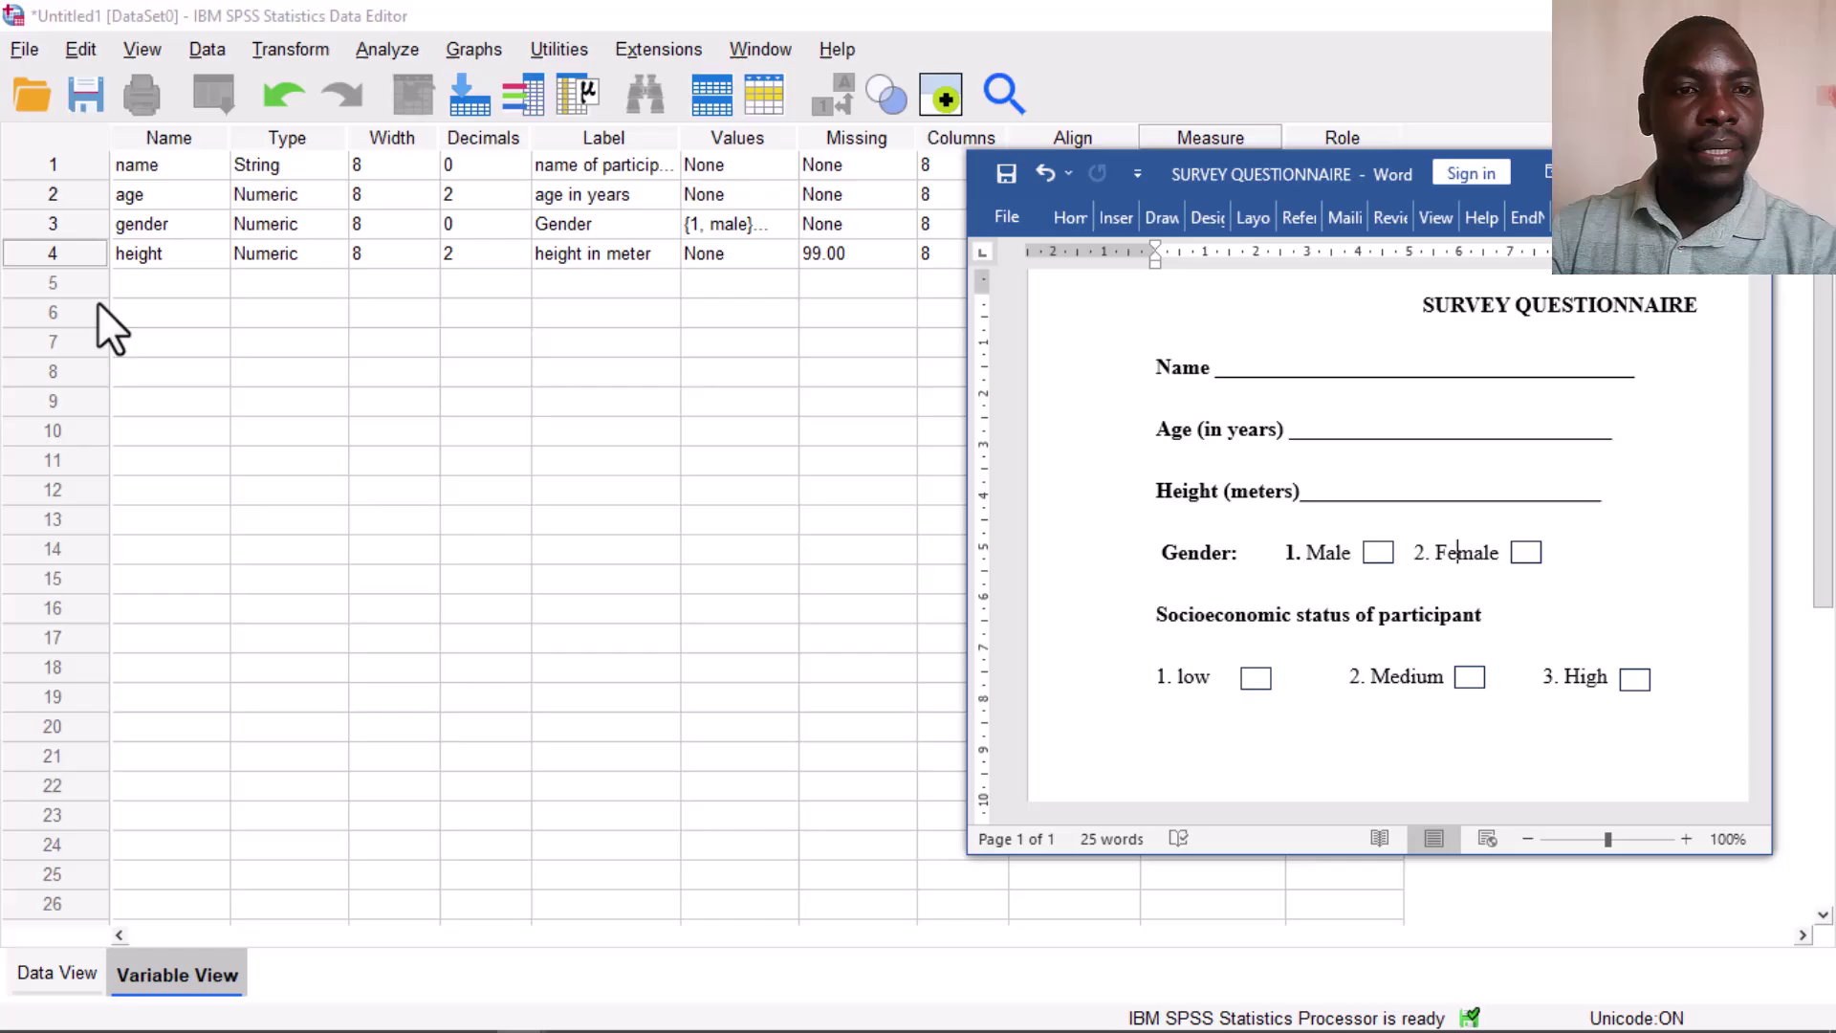
left_click(148, 283)
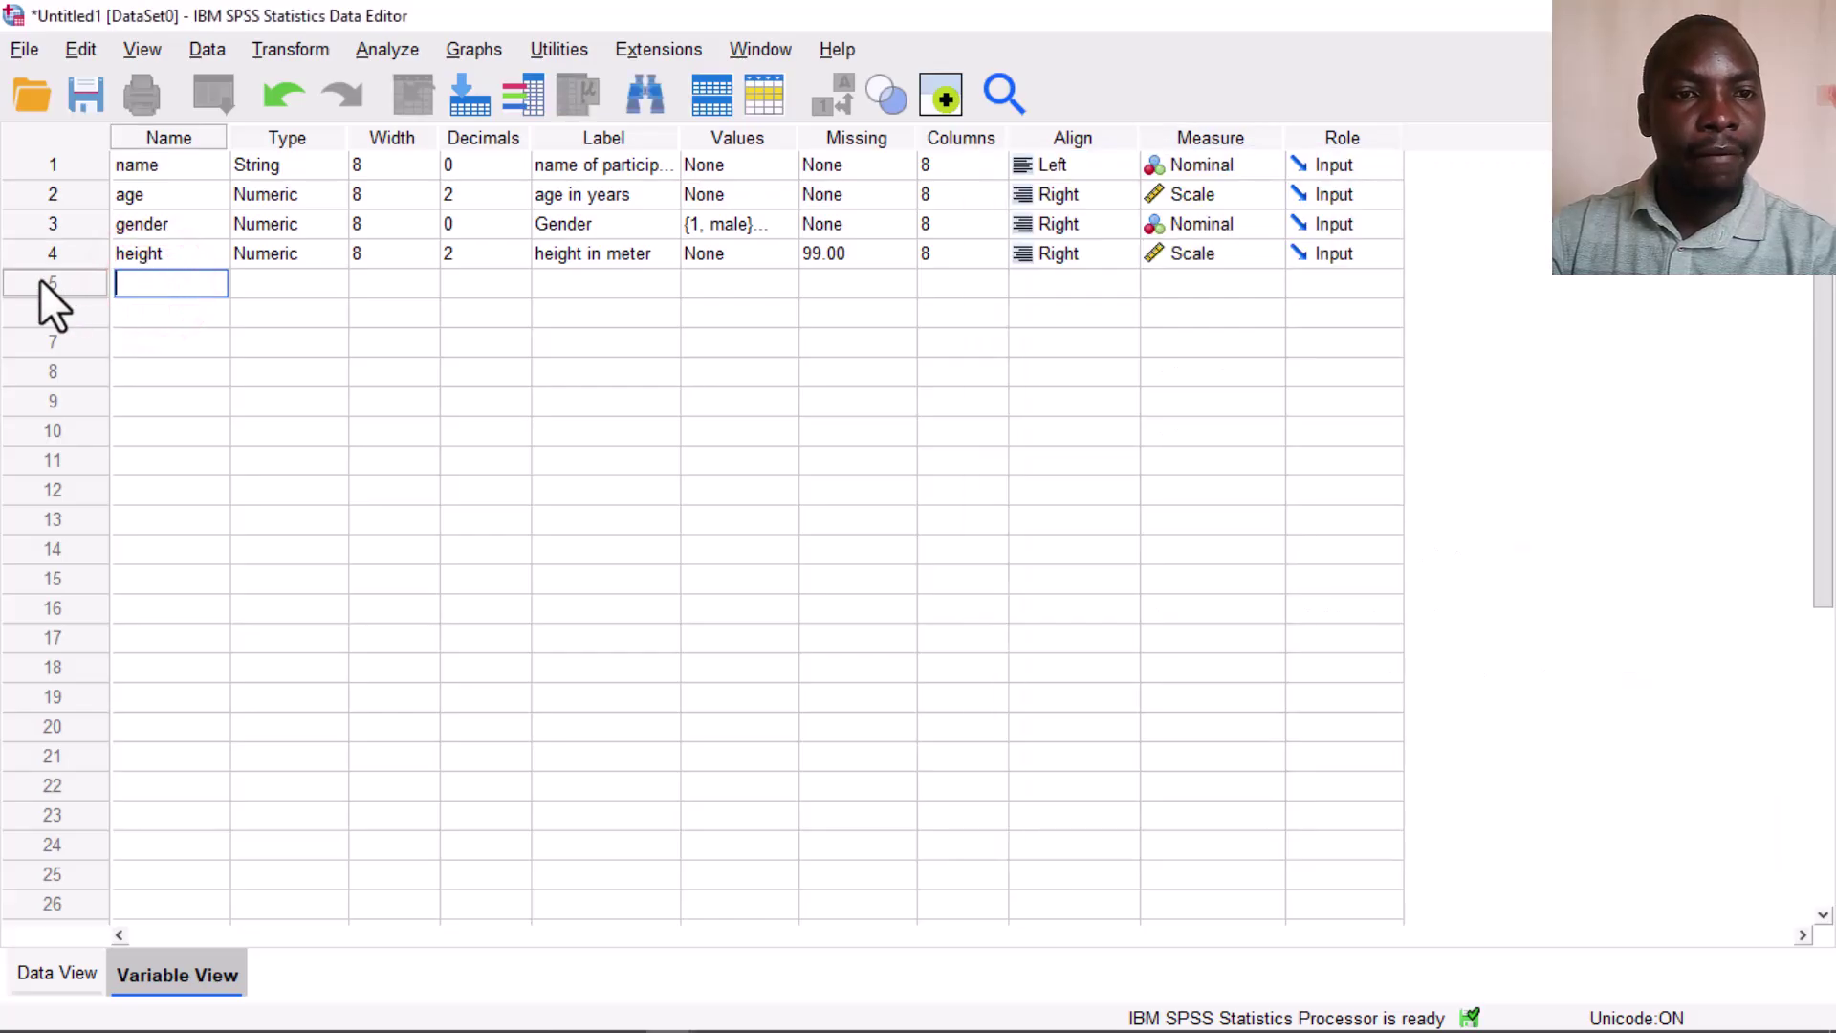
Rename row 5's variable to SES and label it 'Socio economic status'
type("socioeconomicstatus")
double_click(221, 287)
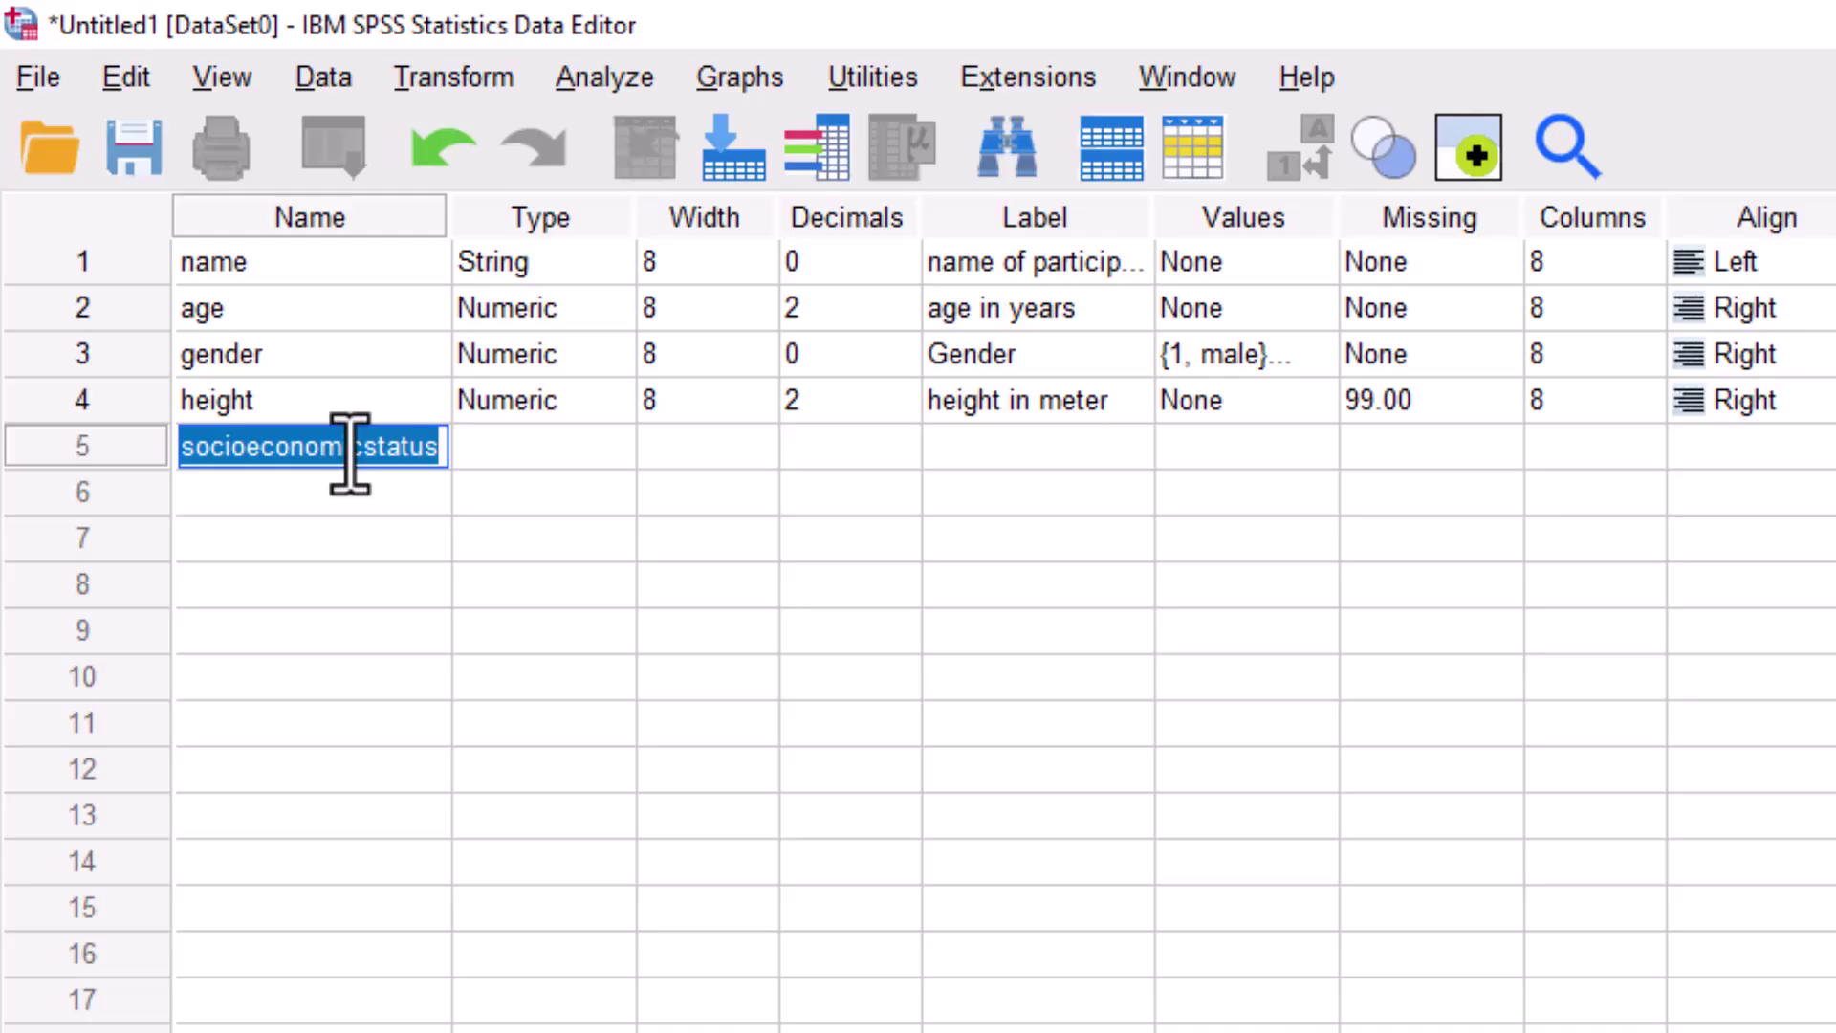
type("S")
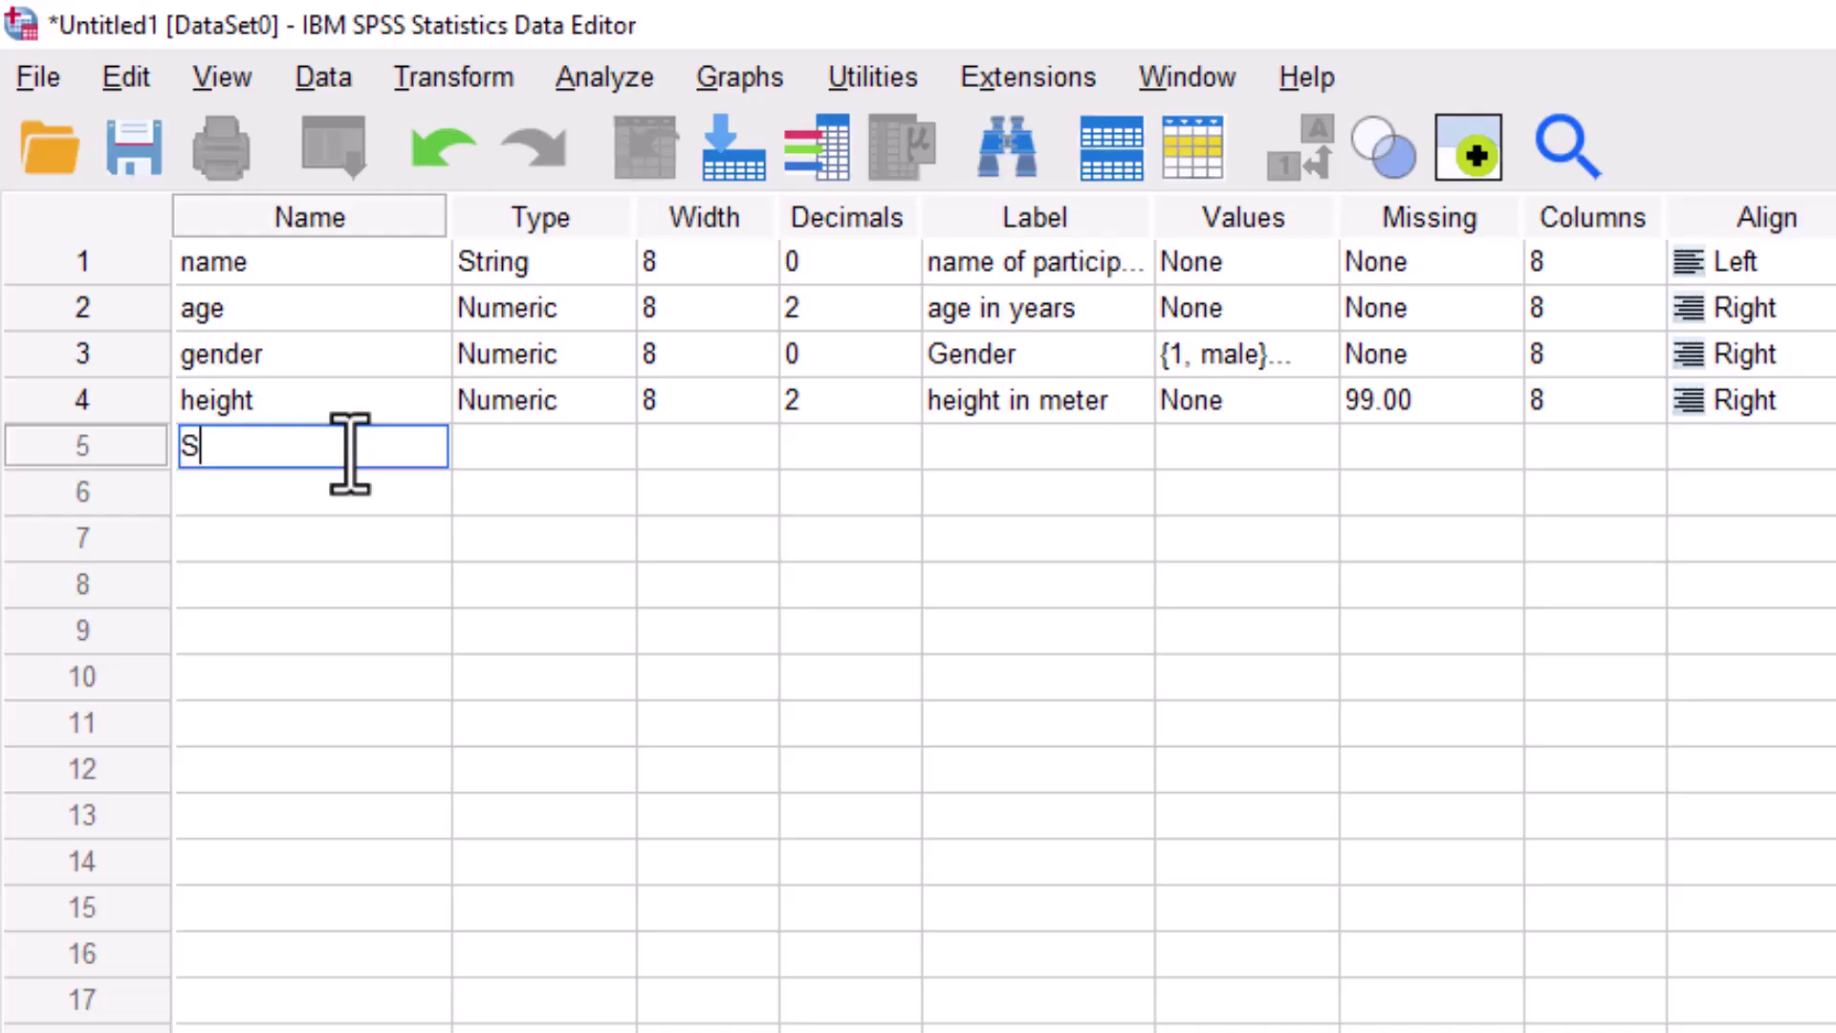
type("ES")
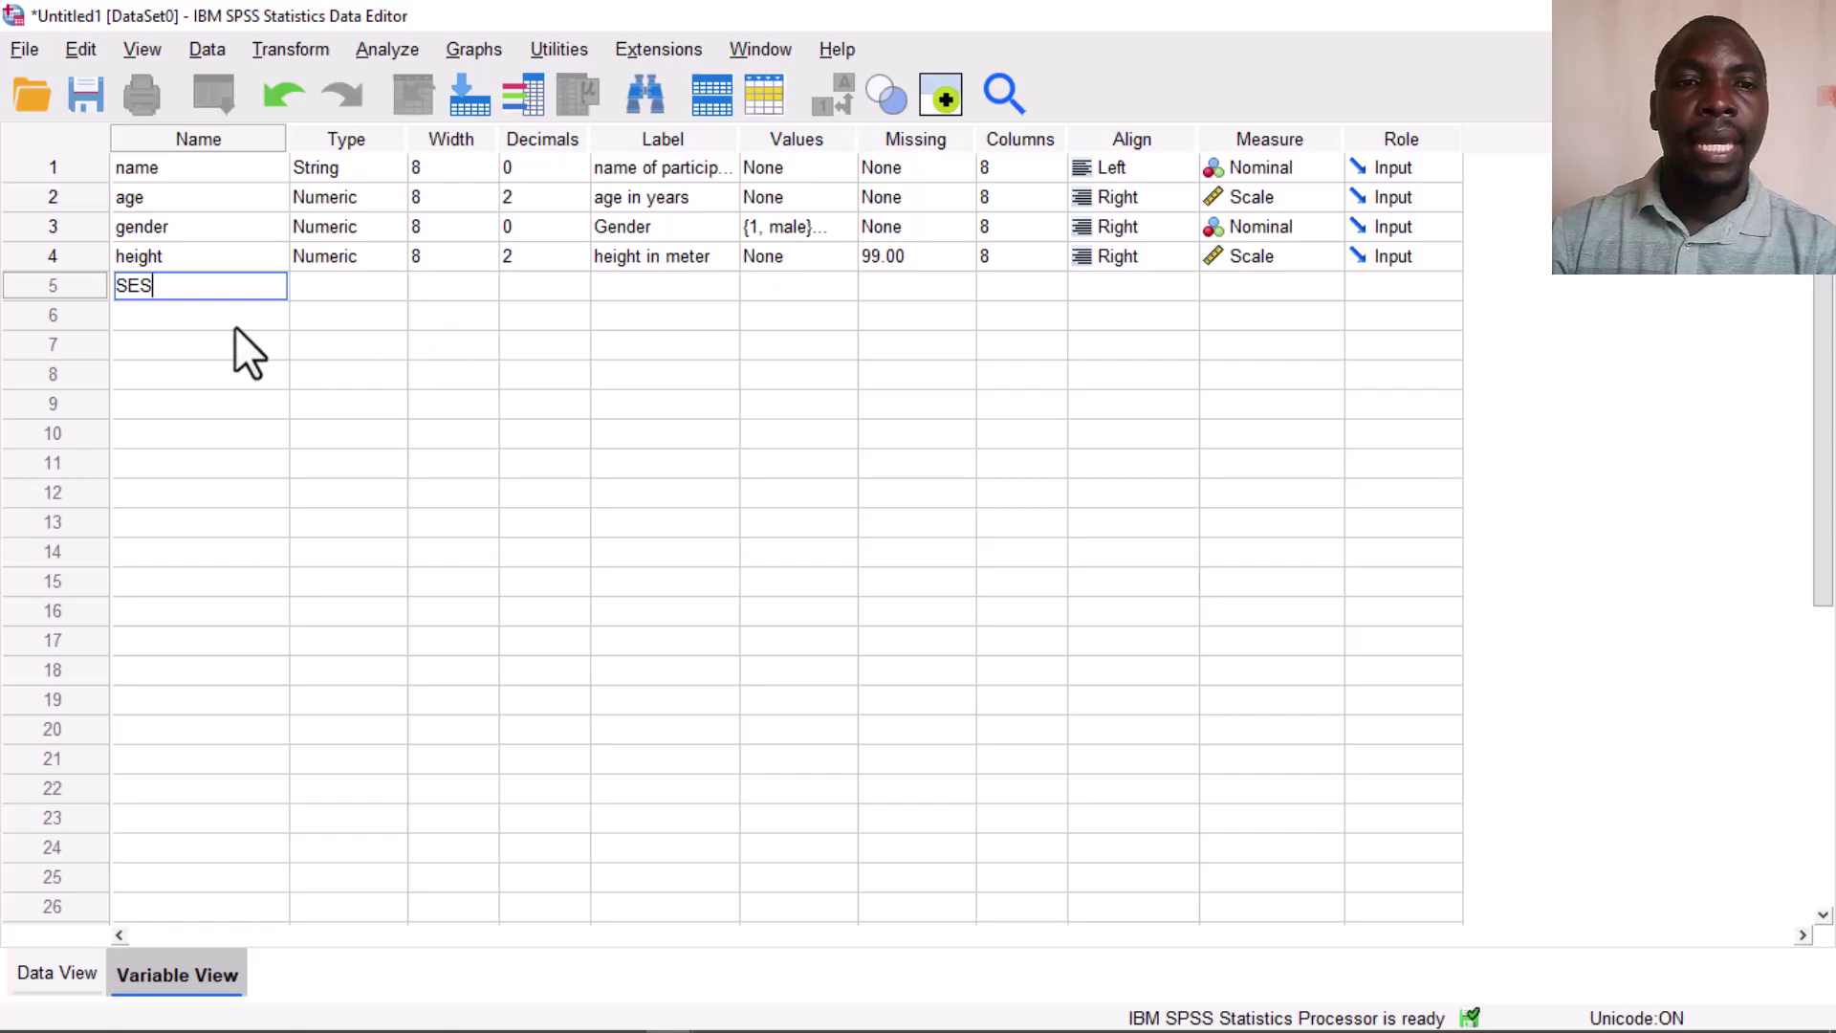
left_click(304, 492)
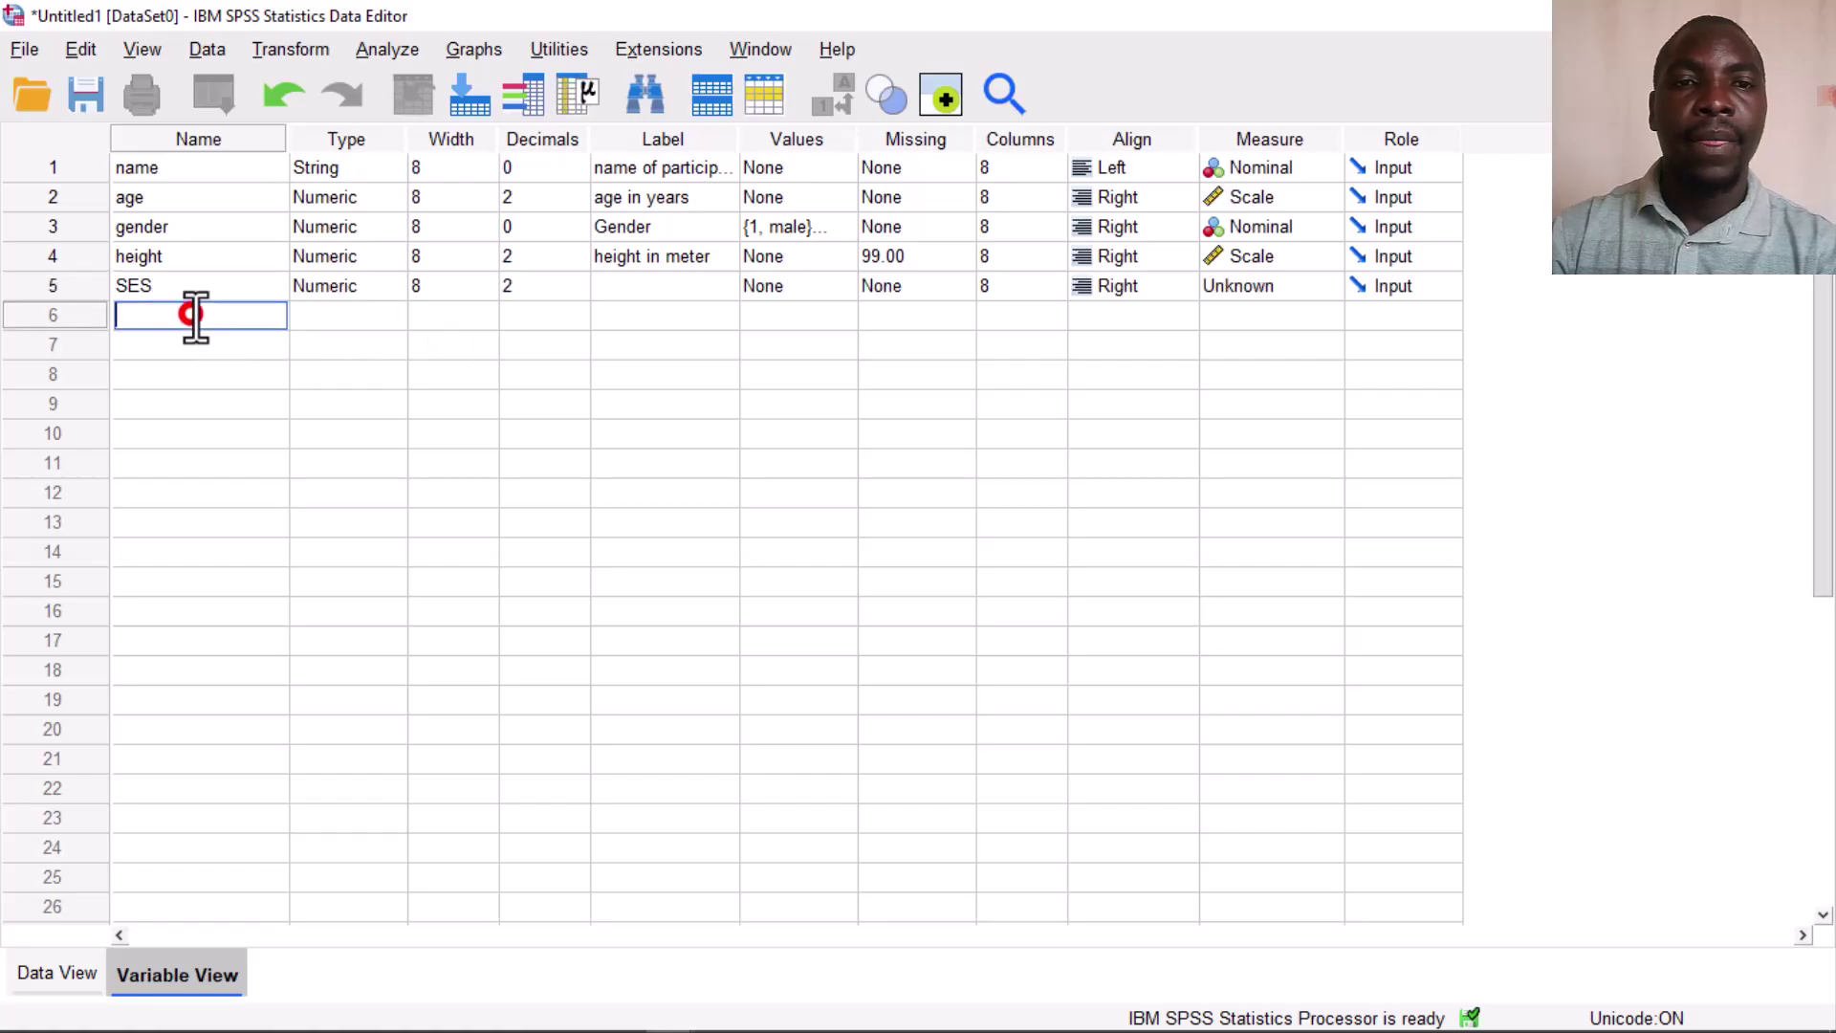
left_click(627, 286)
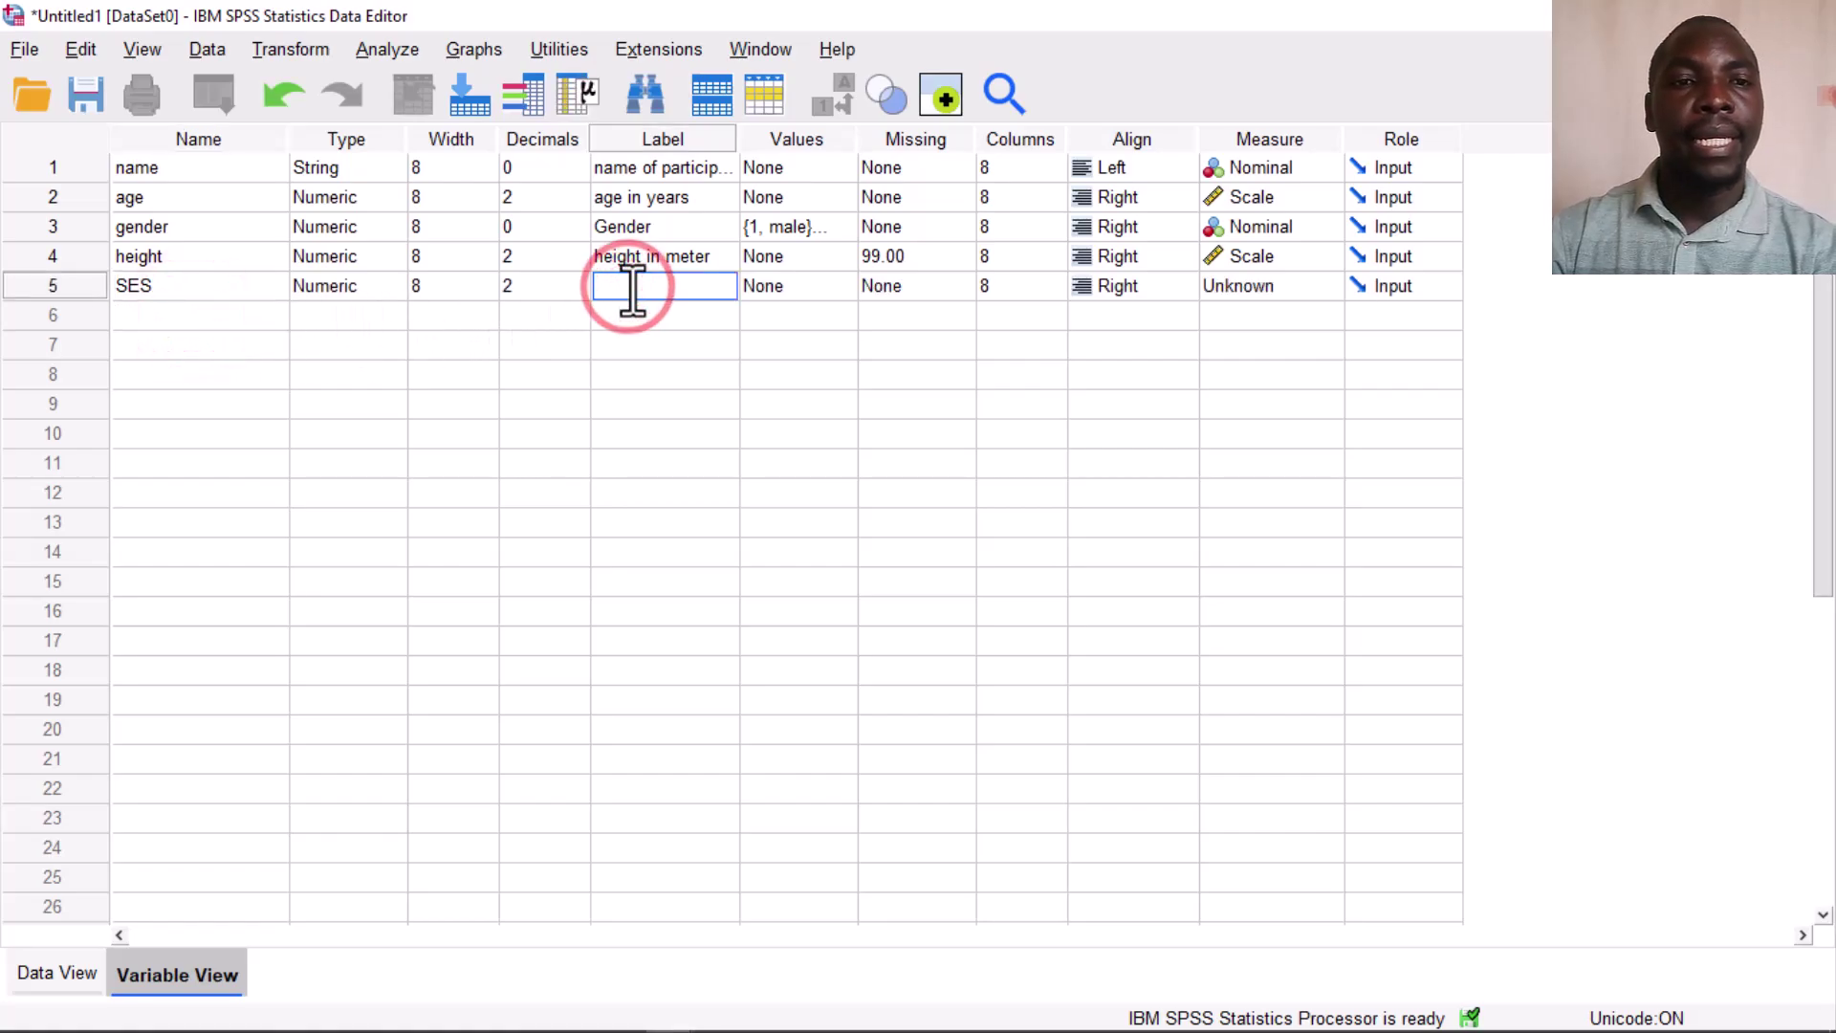
type("Socio econ")
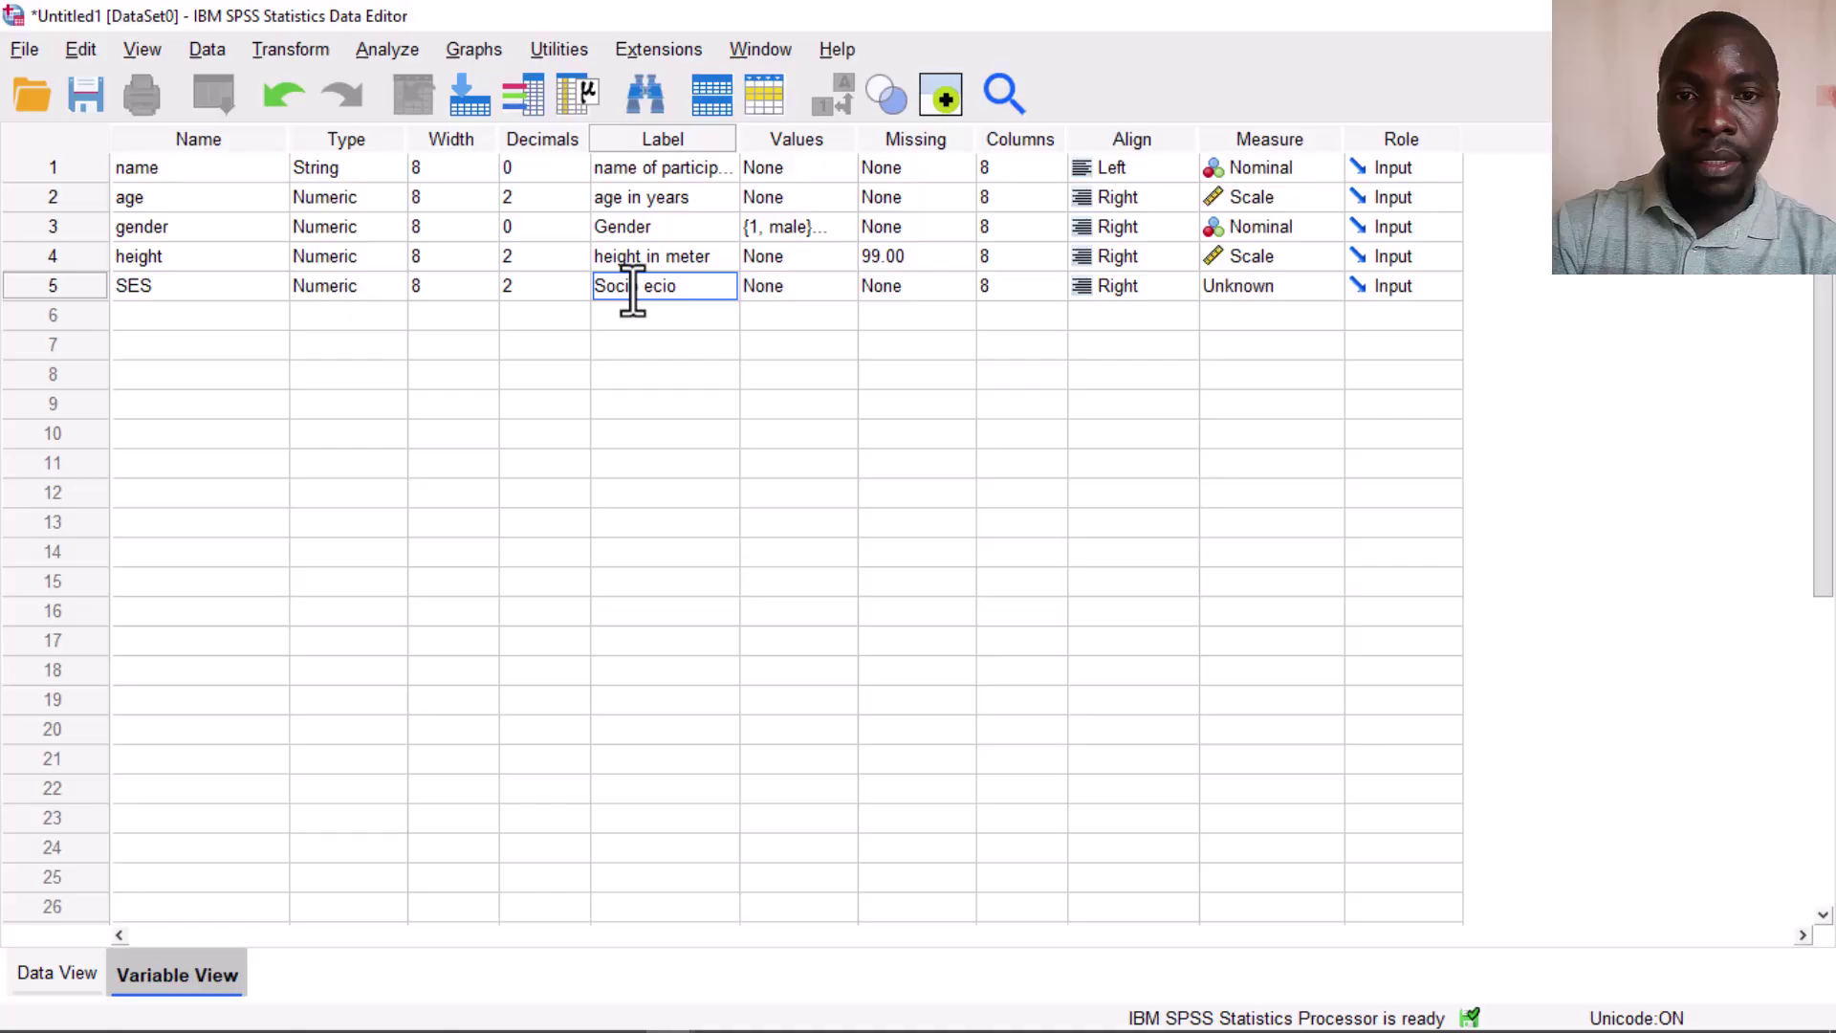
key("BackSpace")
key("BackSpace")
type("onomic stau")
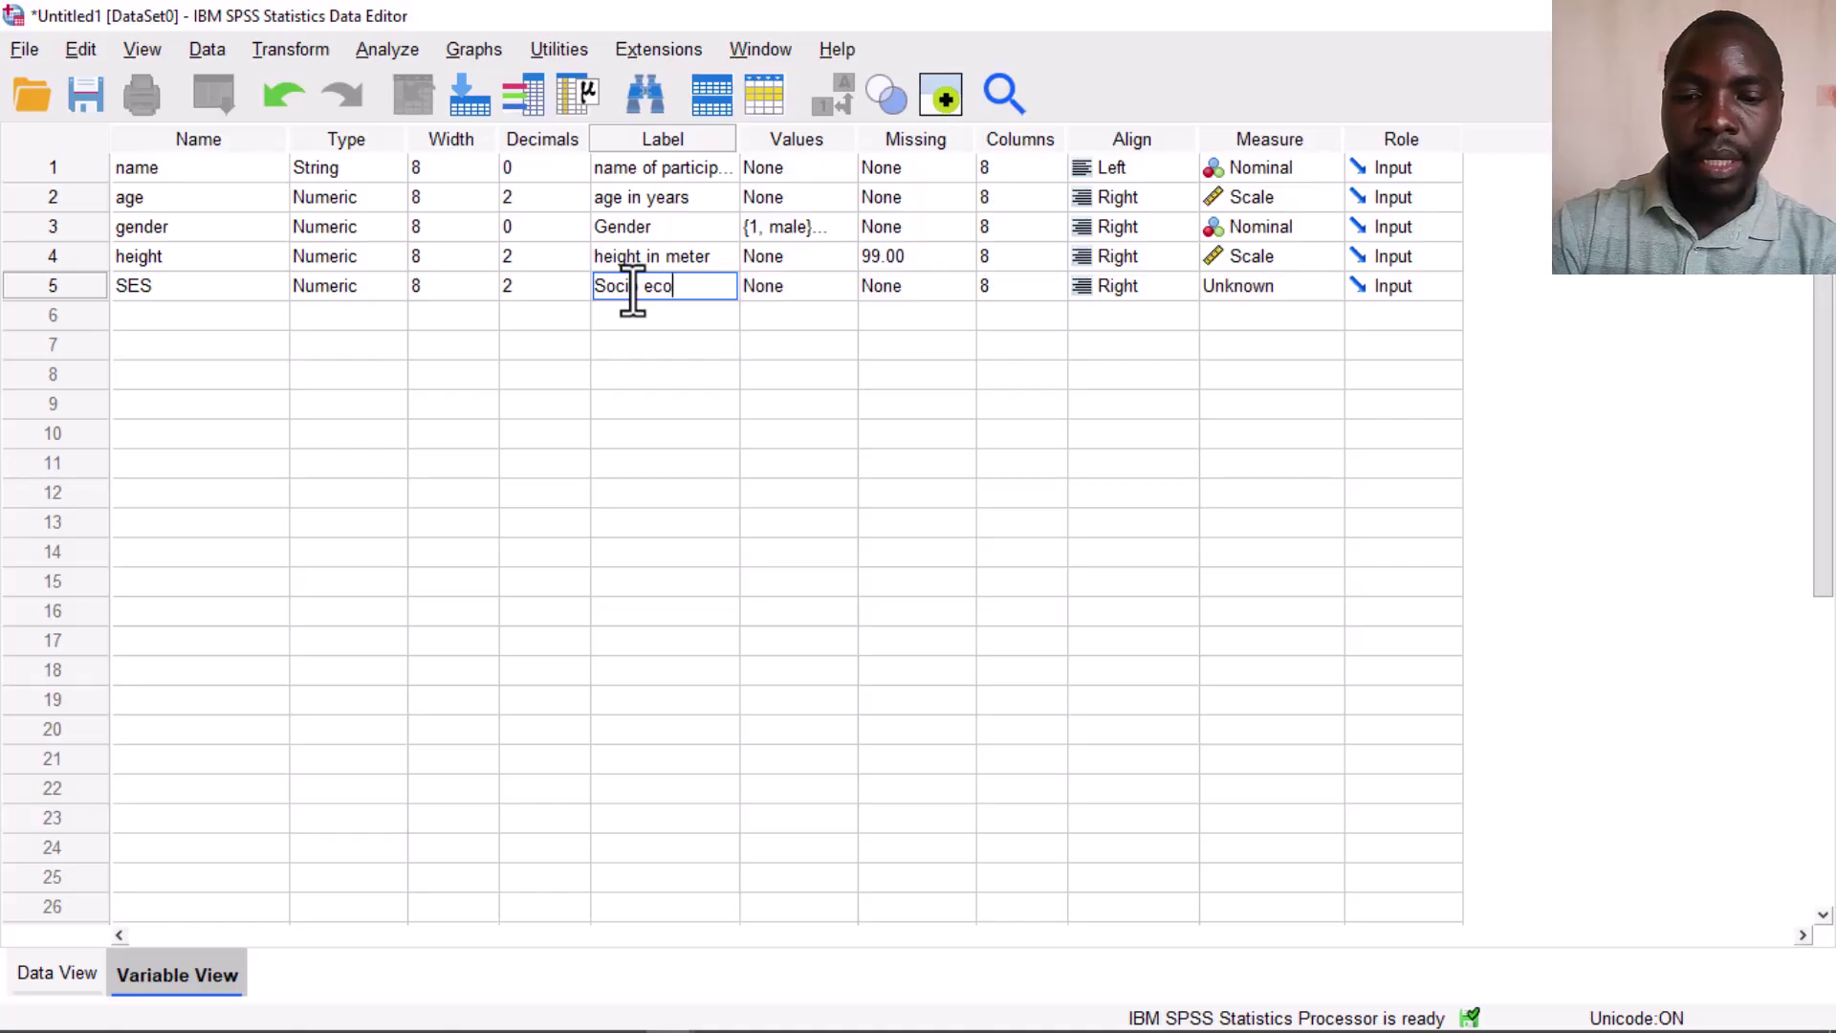
key("BackSpace")
type("tus")
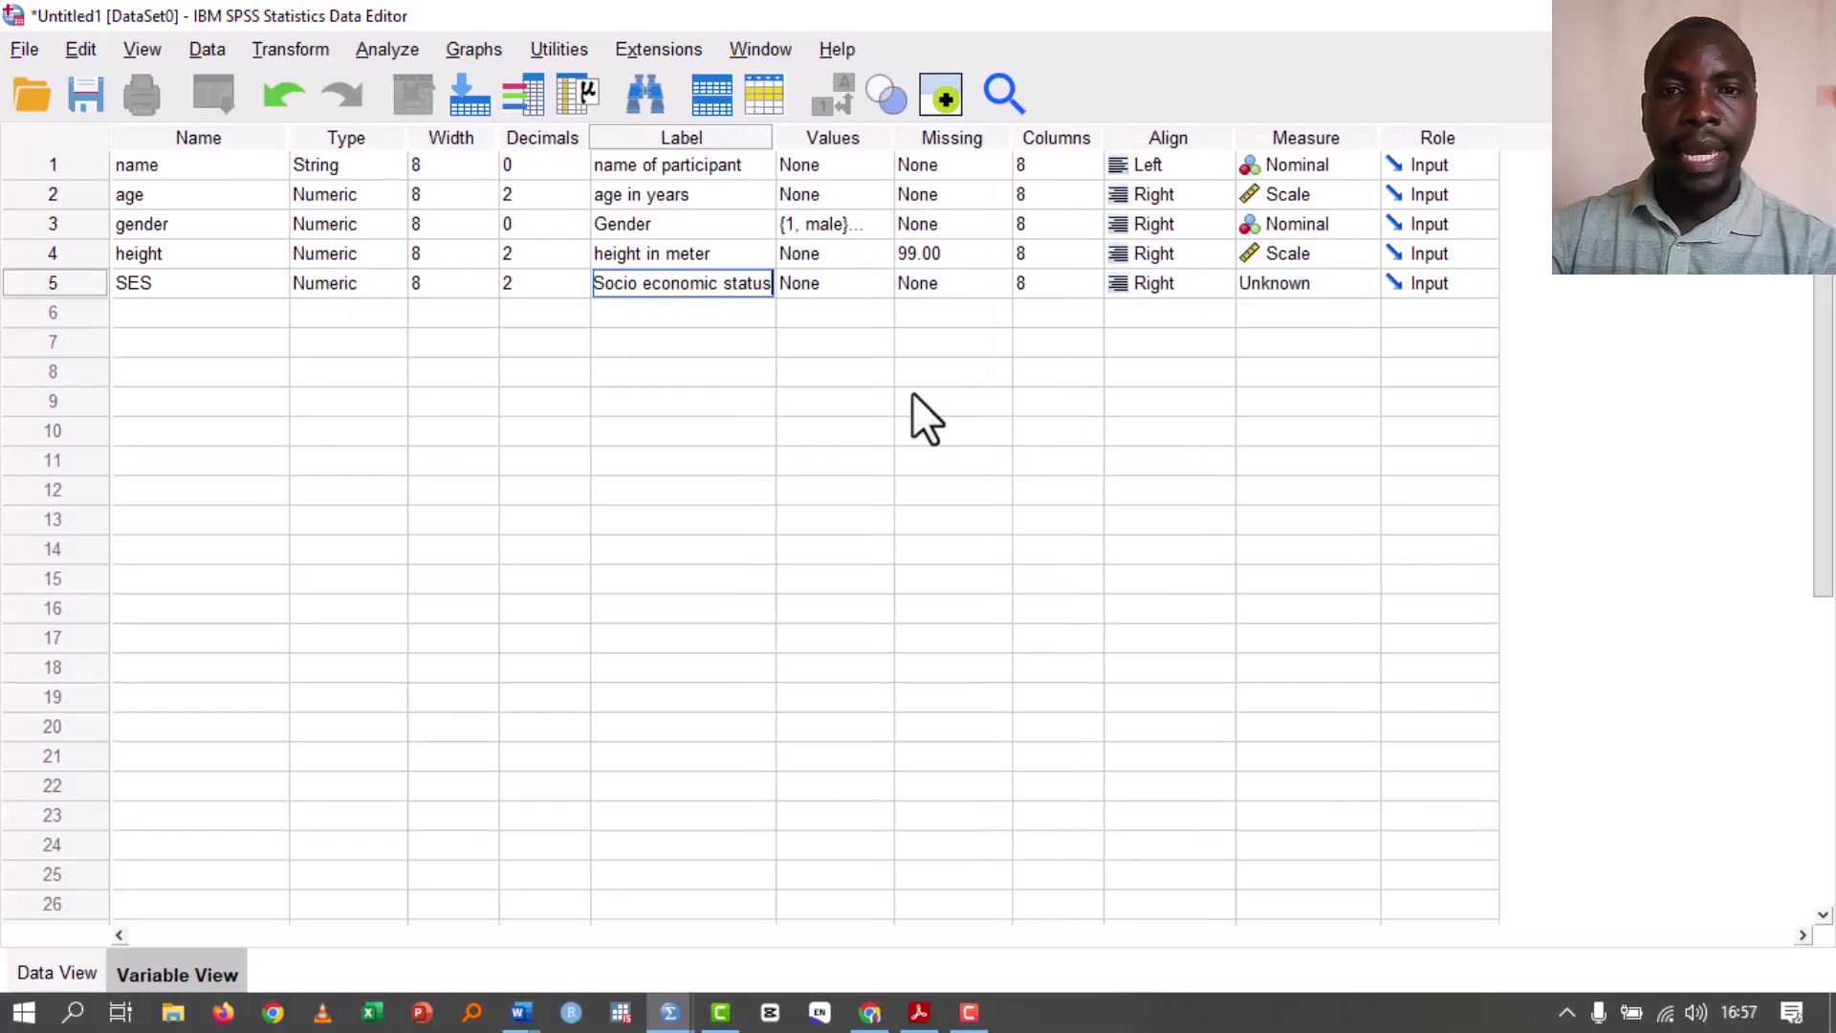
Define SES value labels 1 = low, 2 = medium and 3 = high
left_click(880, 285)
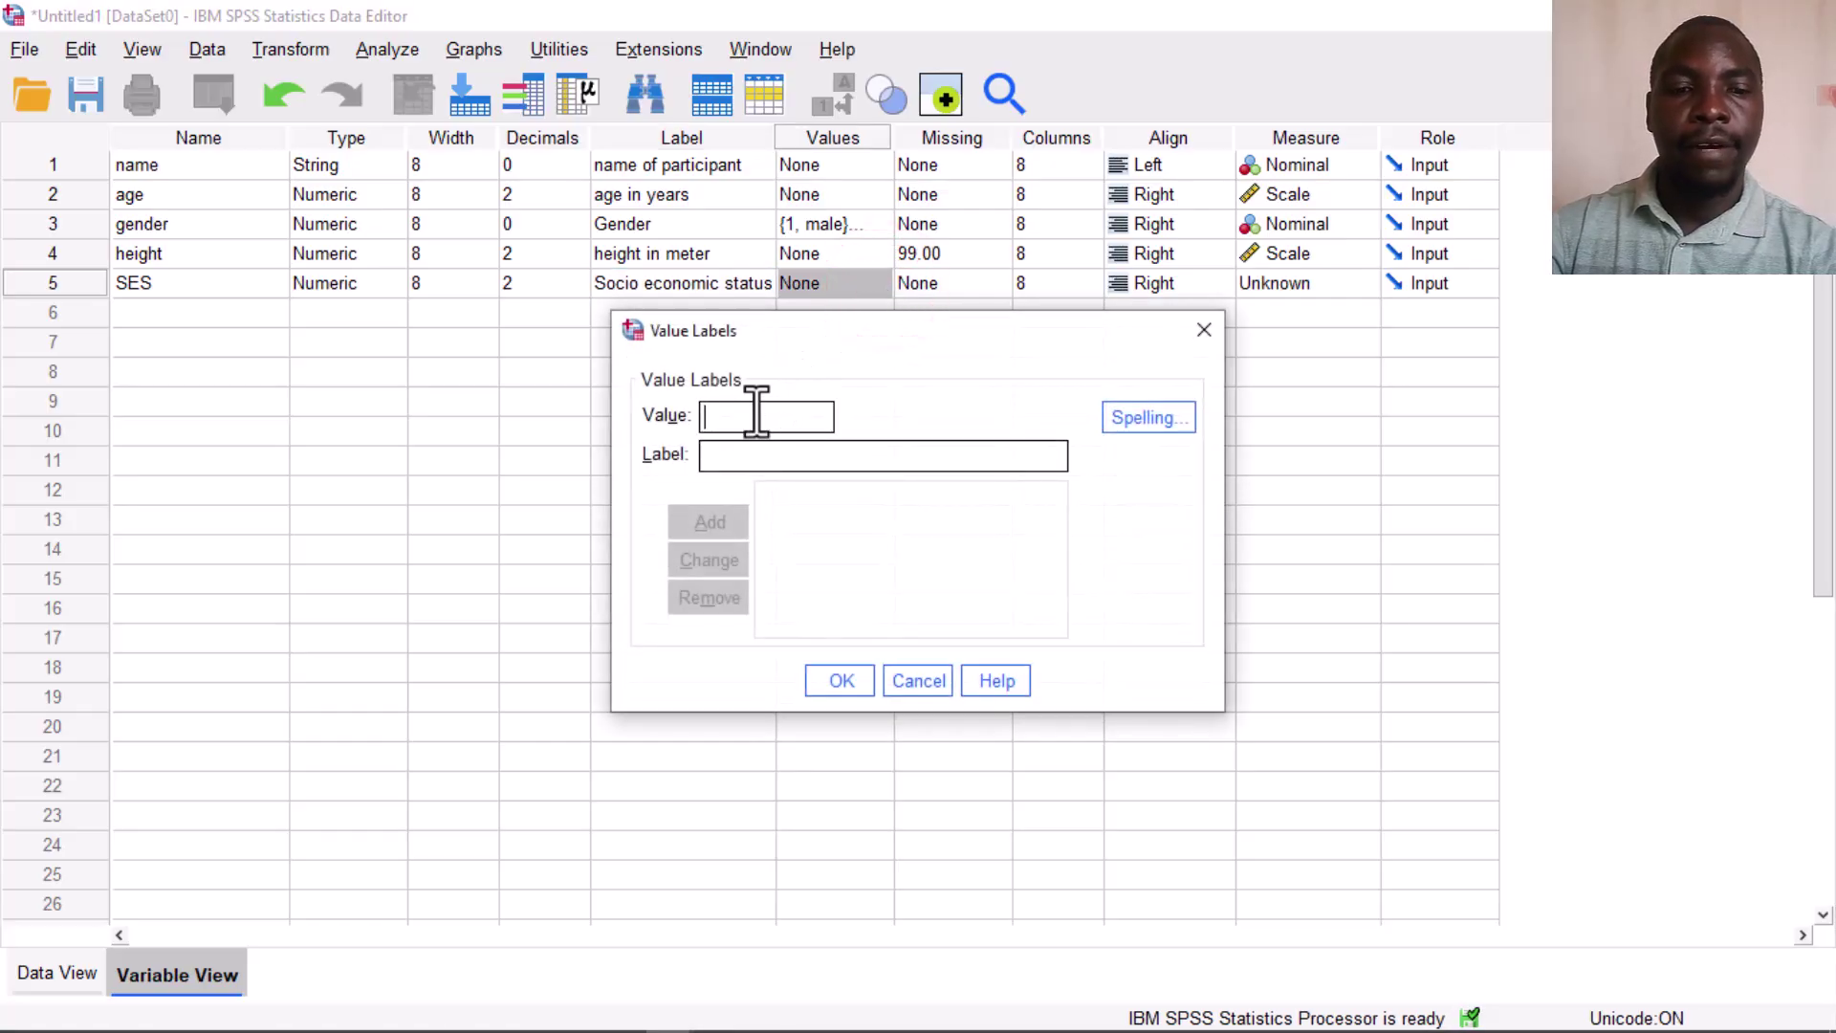
type("1")
left_click(762, 449)
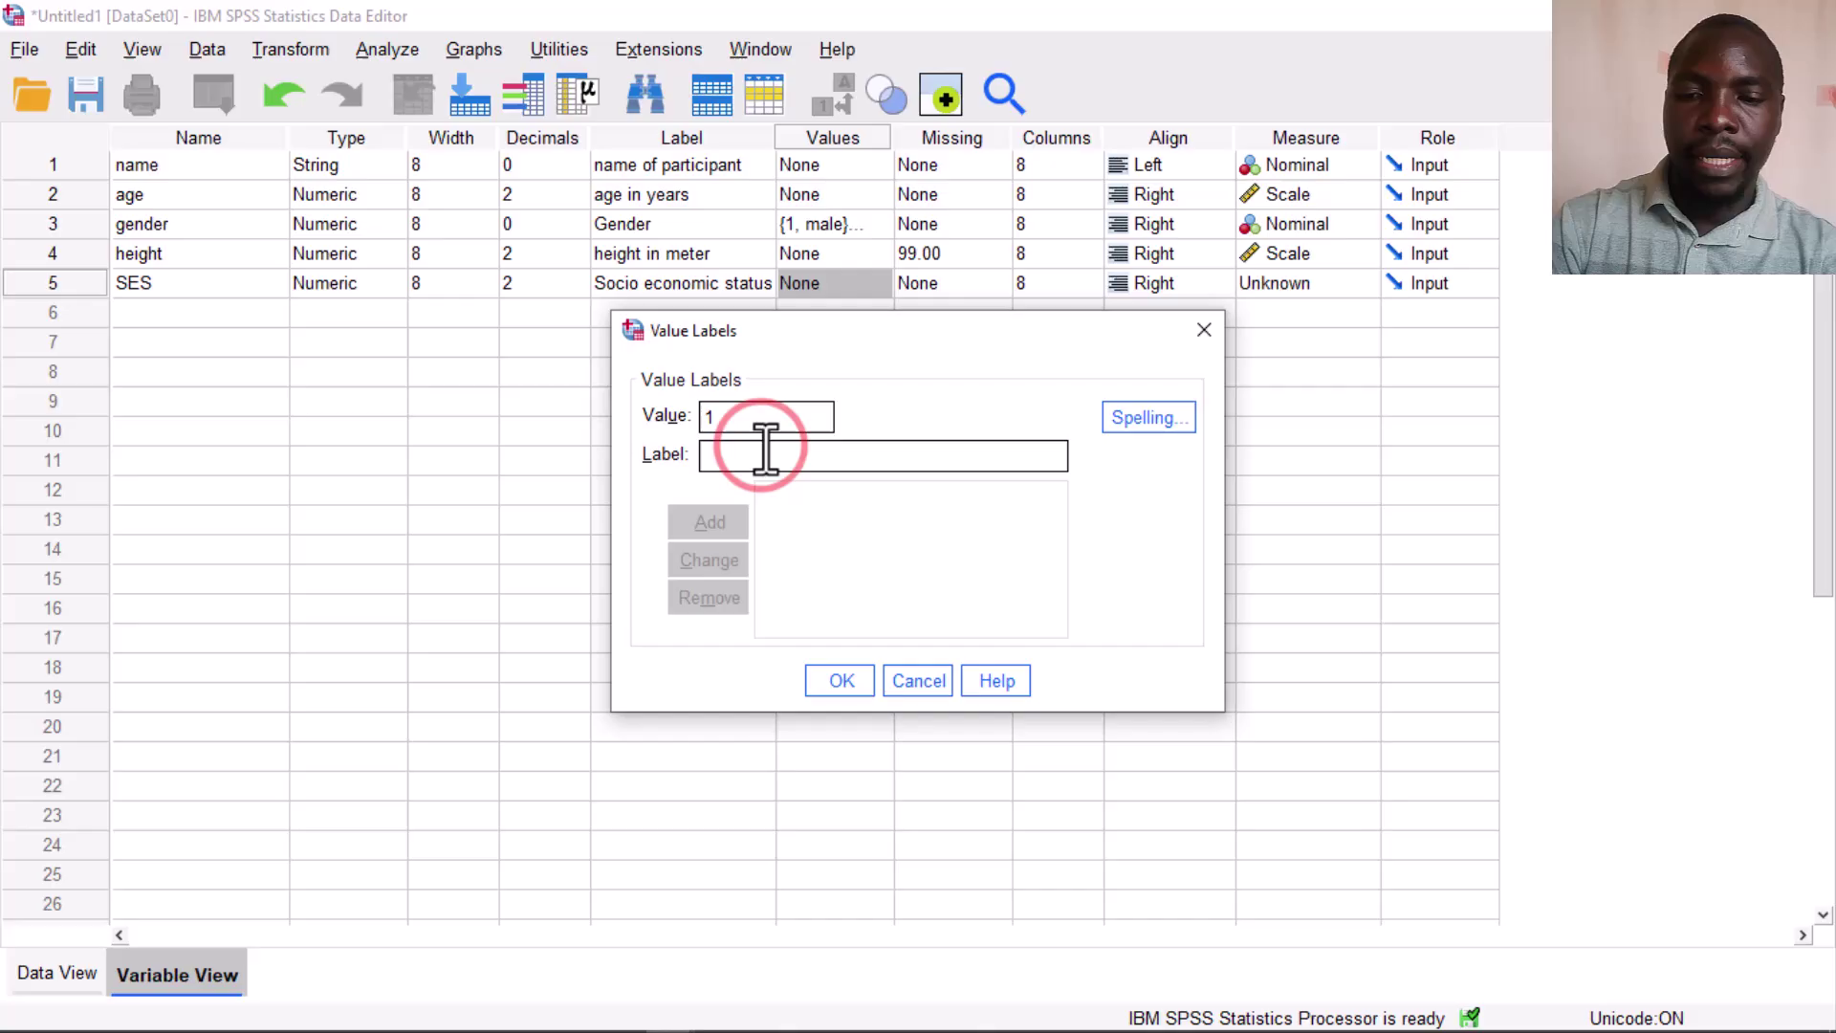
type("low")
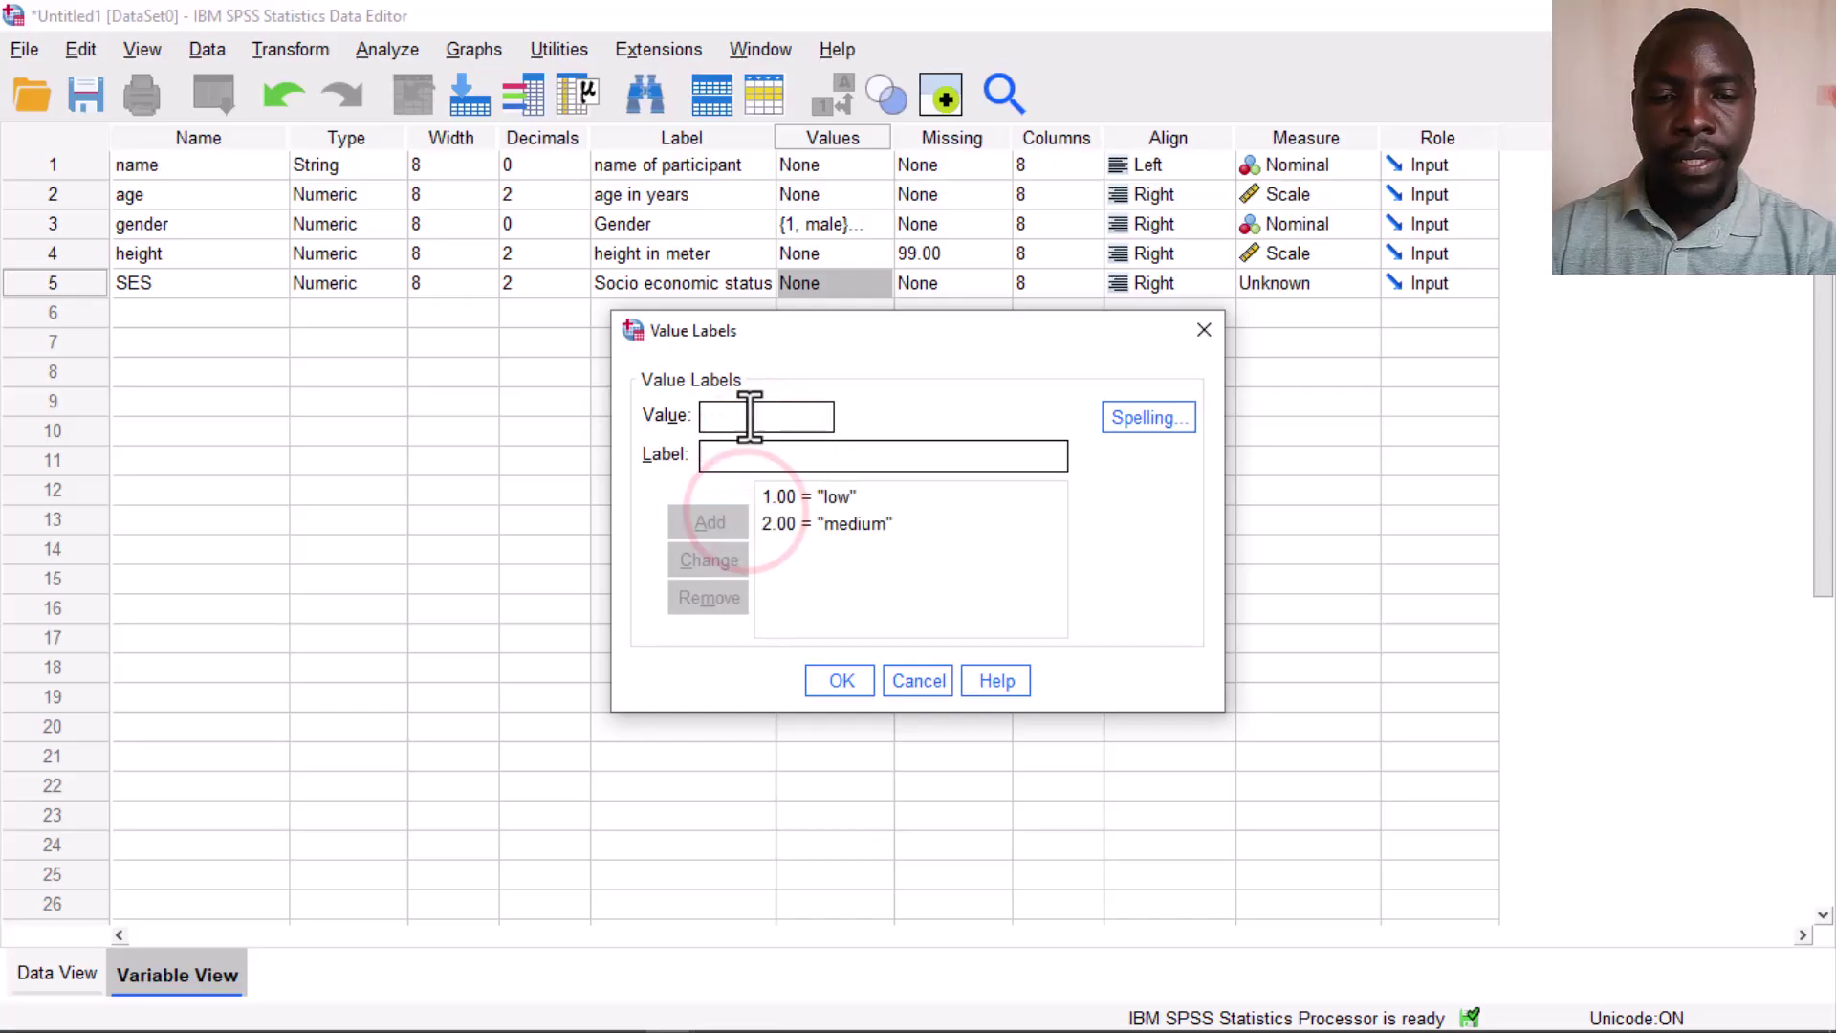
left_click(751, 416)
type("3")
left_click(738, 452)
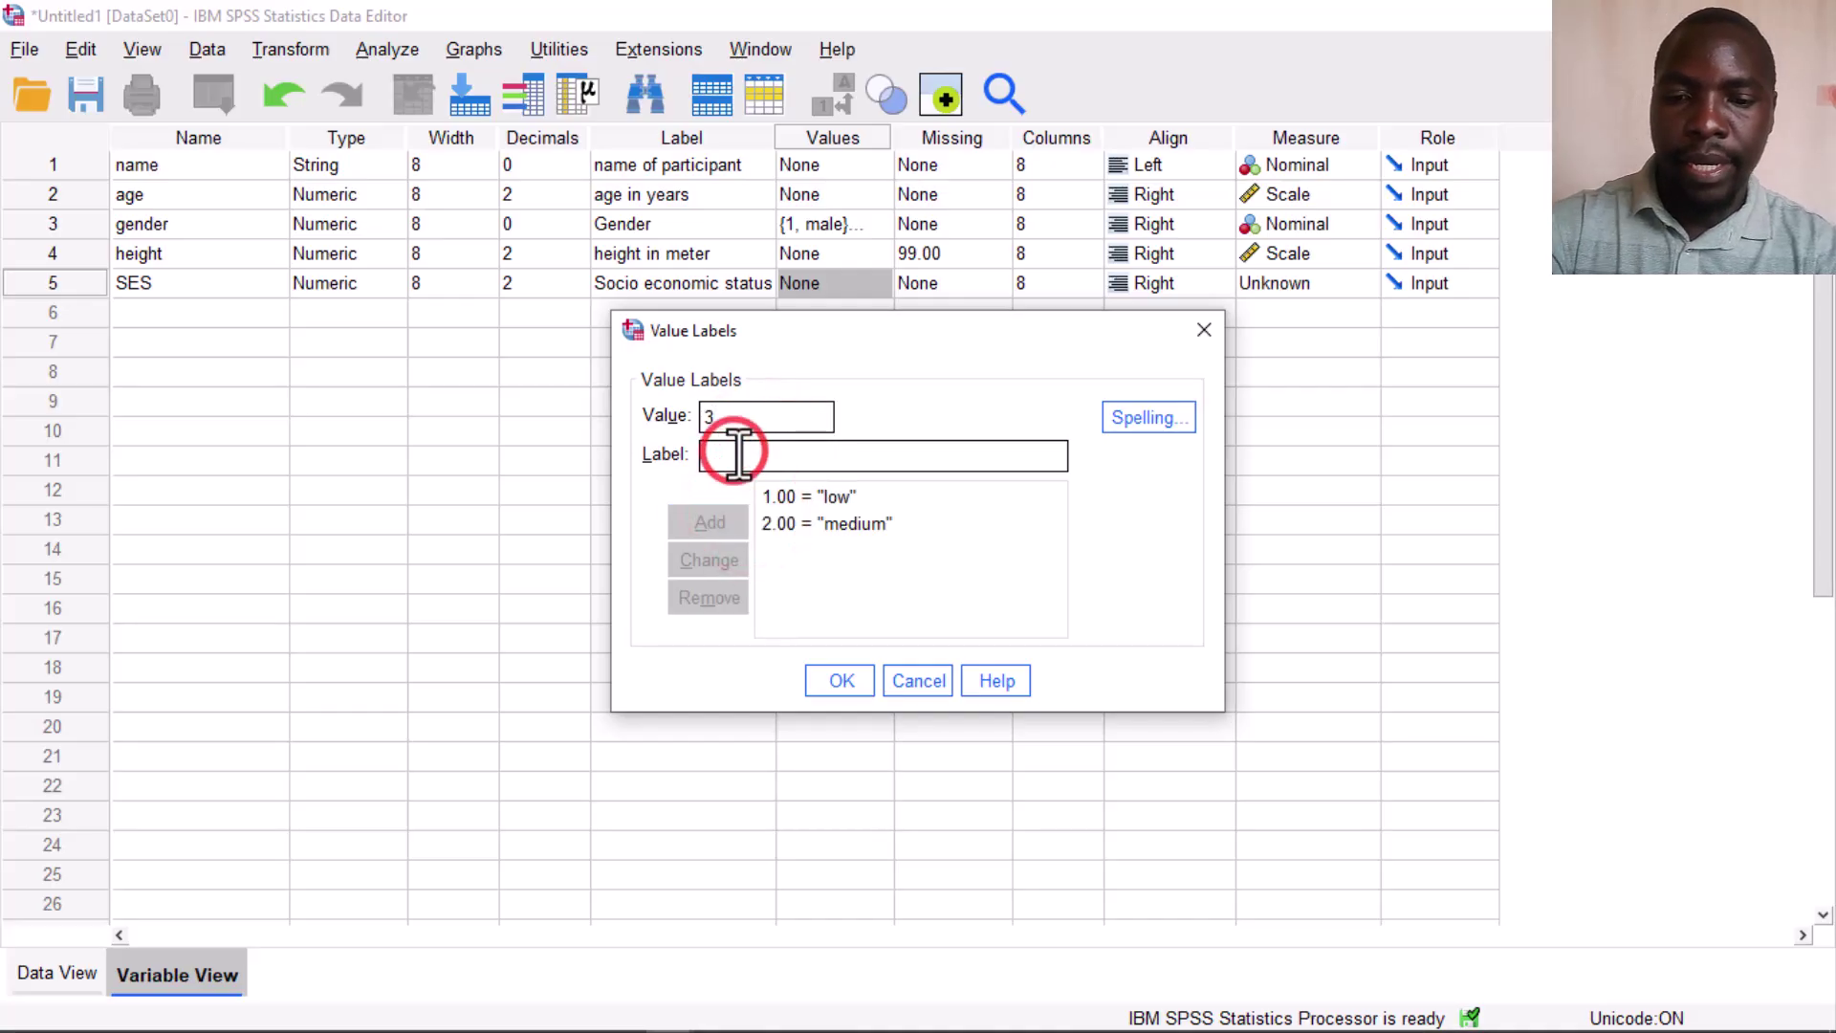
type("high")
left_click(708, 524)
left_click(818, 677)
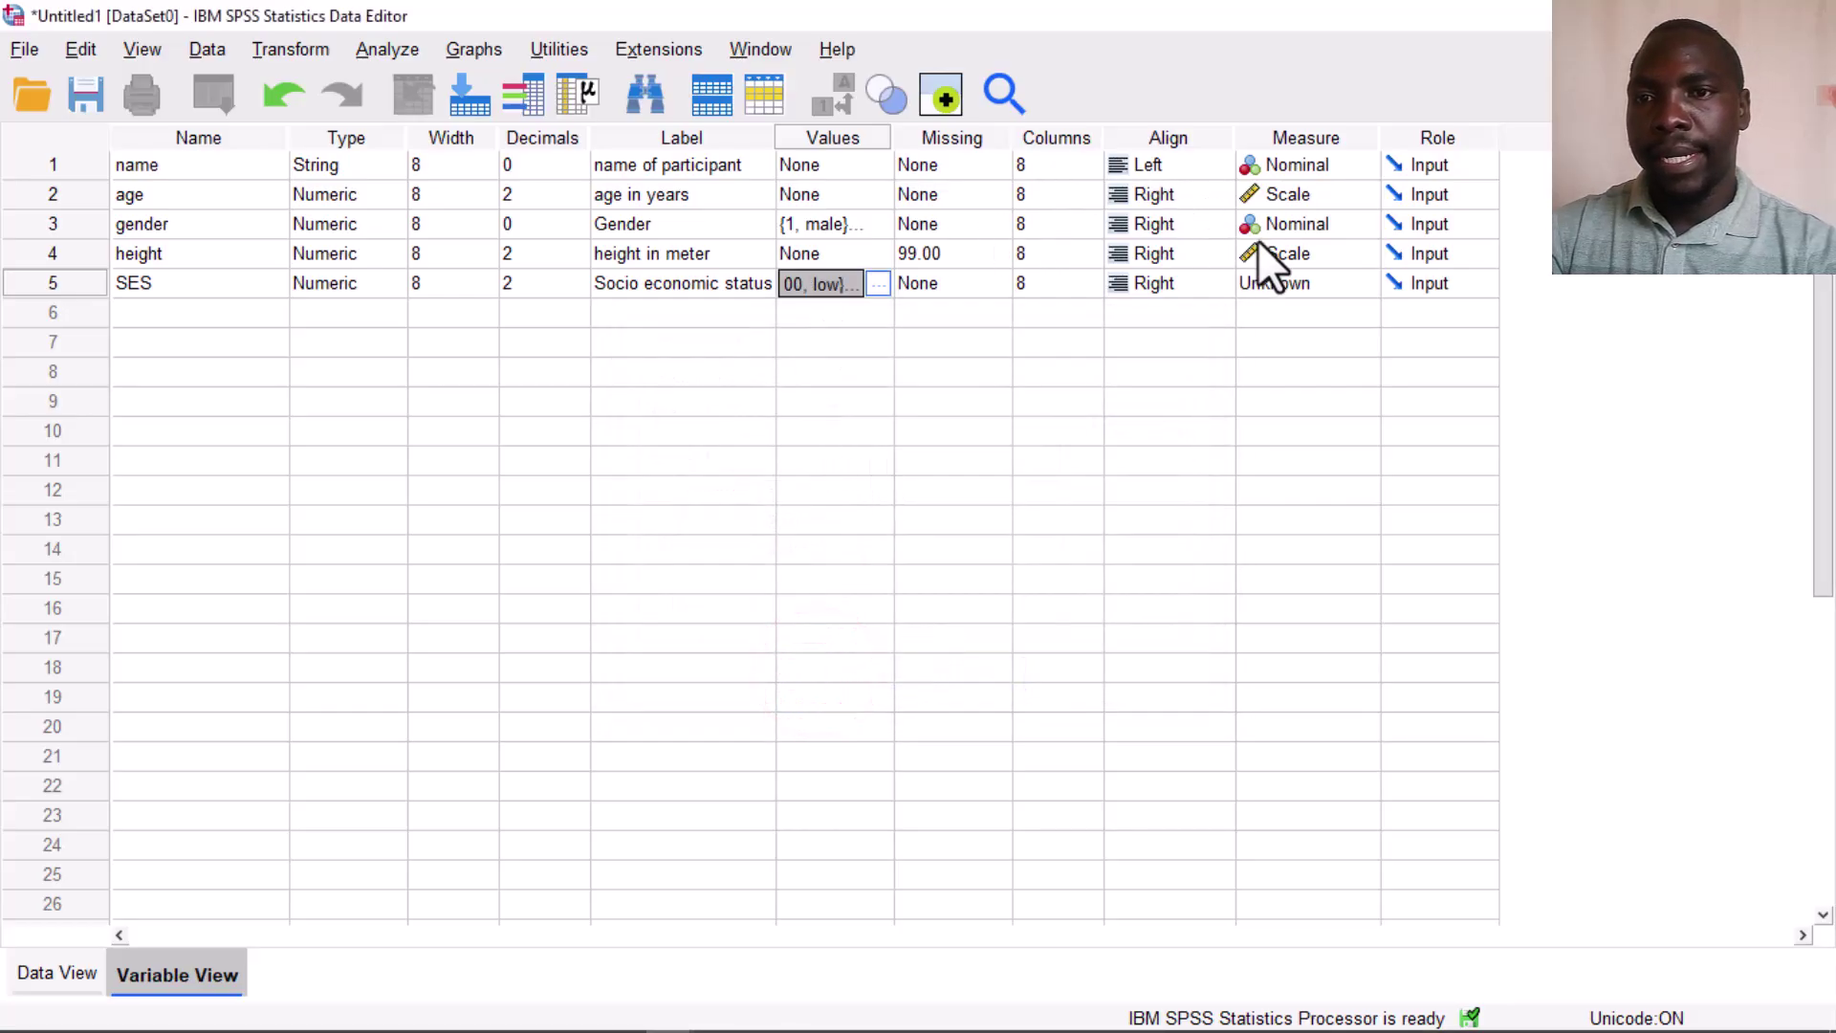
Choose Ordinal as SES's measurement level
left_click(1360, 285)
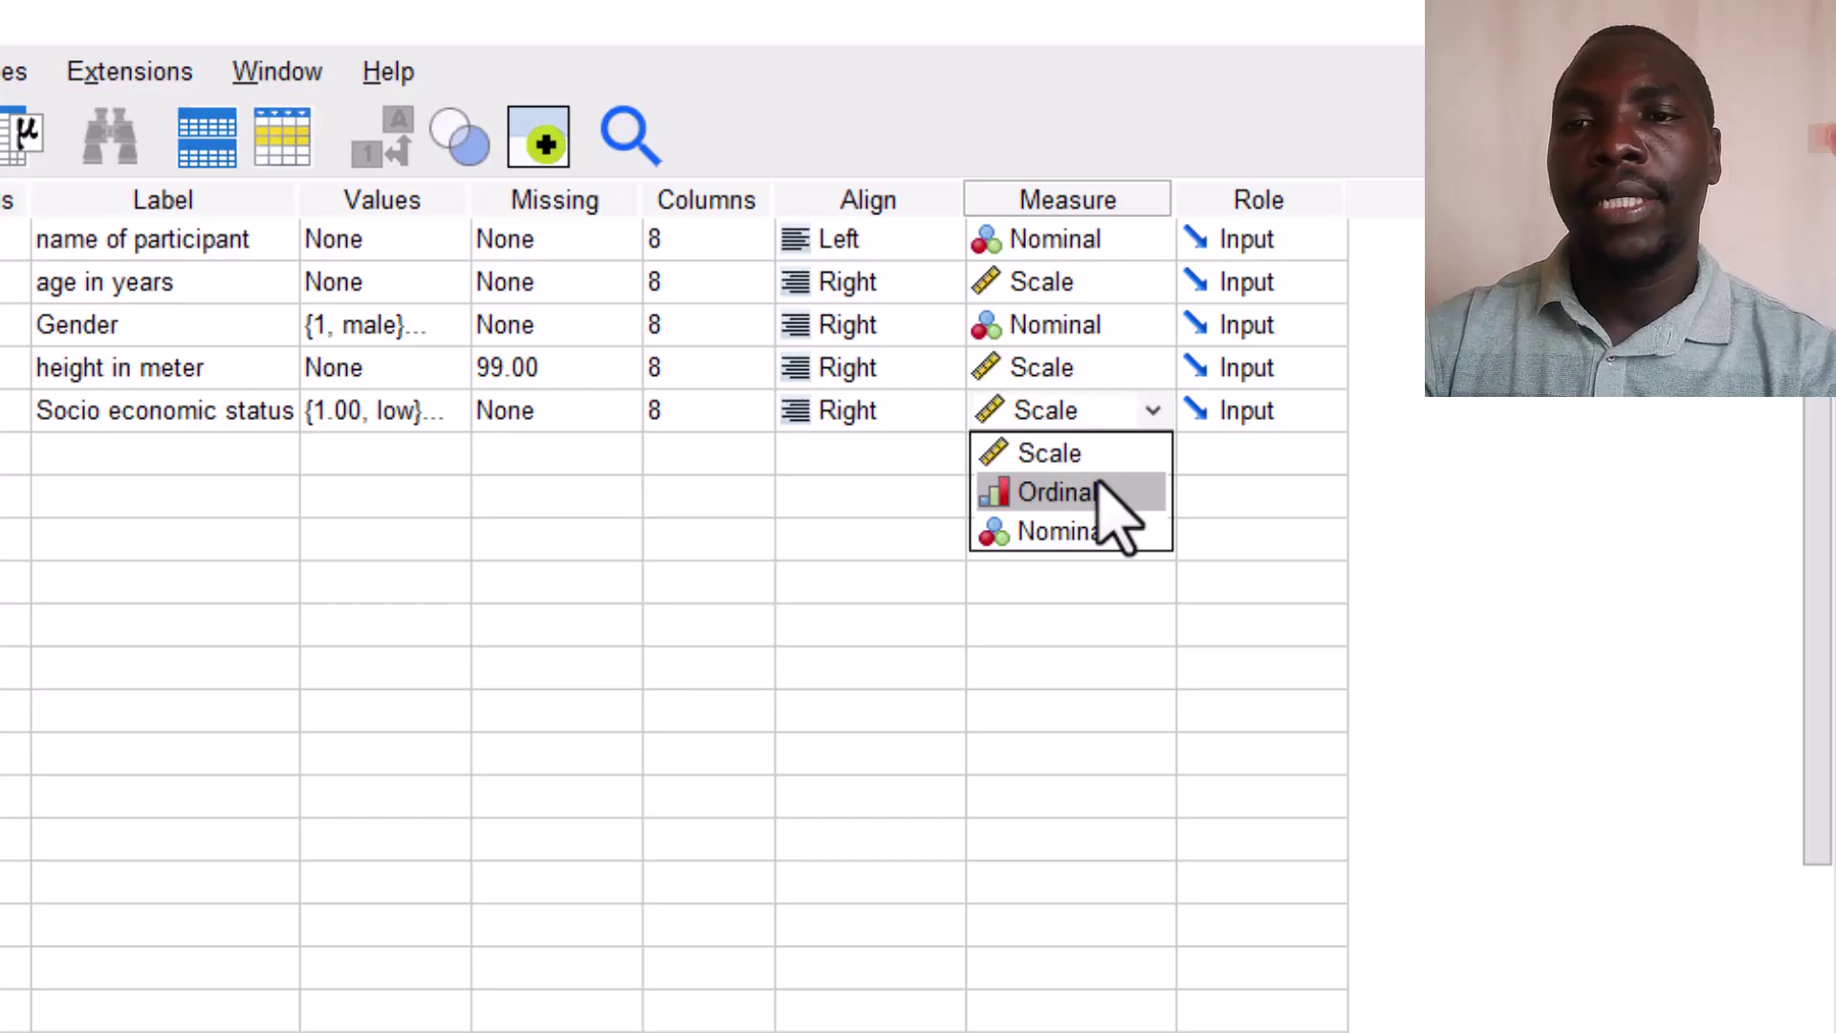
left_click(1100, 489)
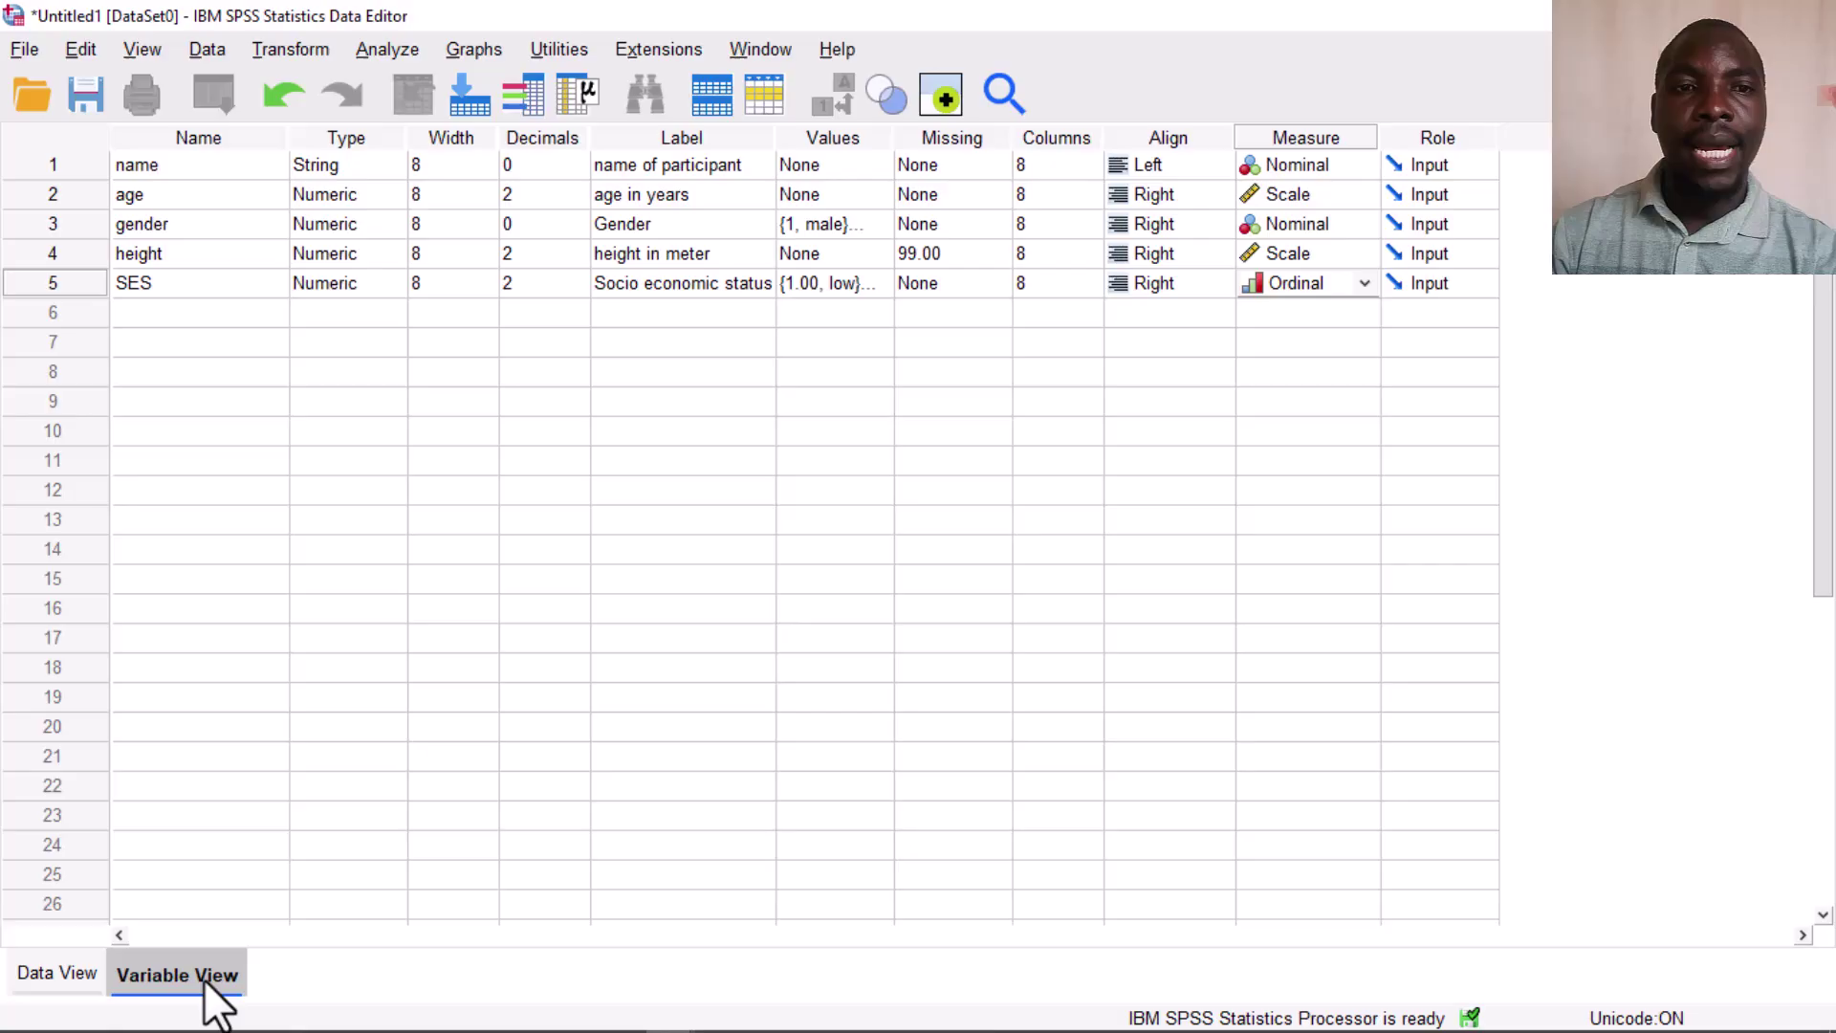
In Data View, type the first participant's name into row 1
left_click(46, 971)
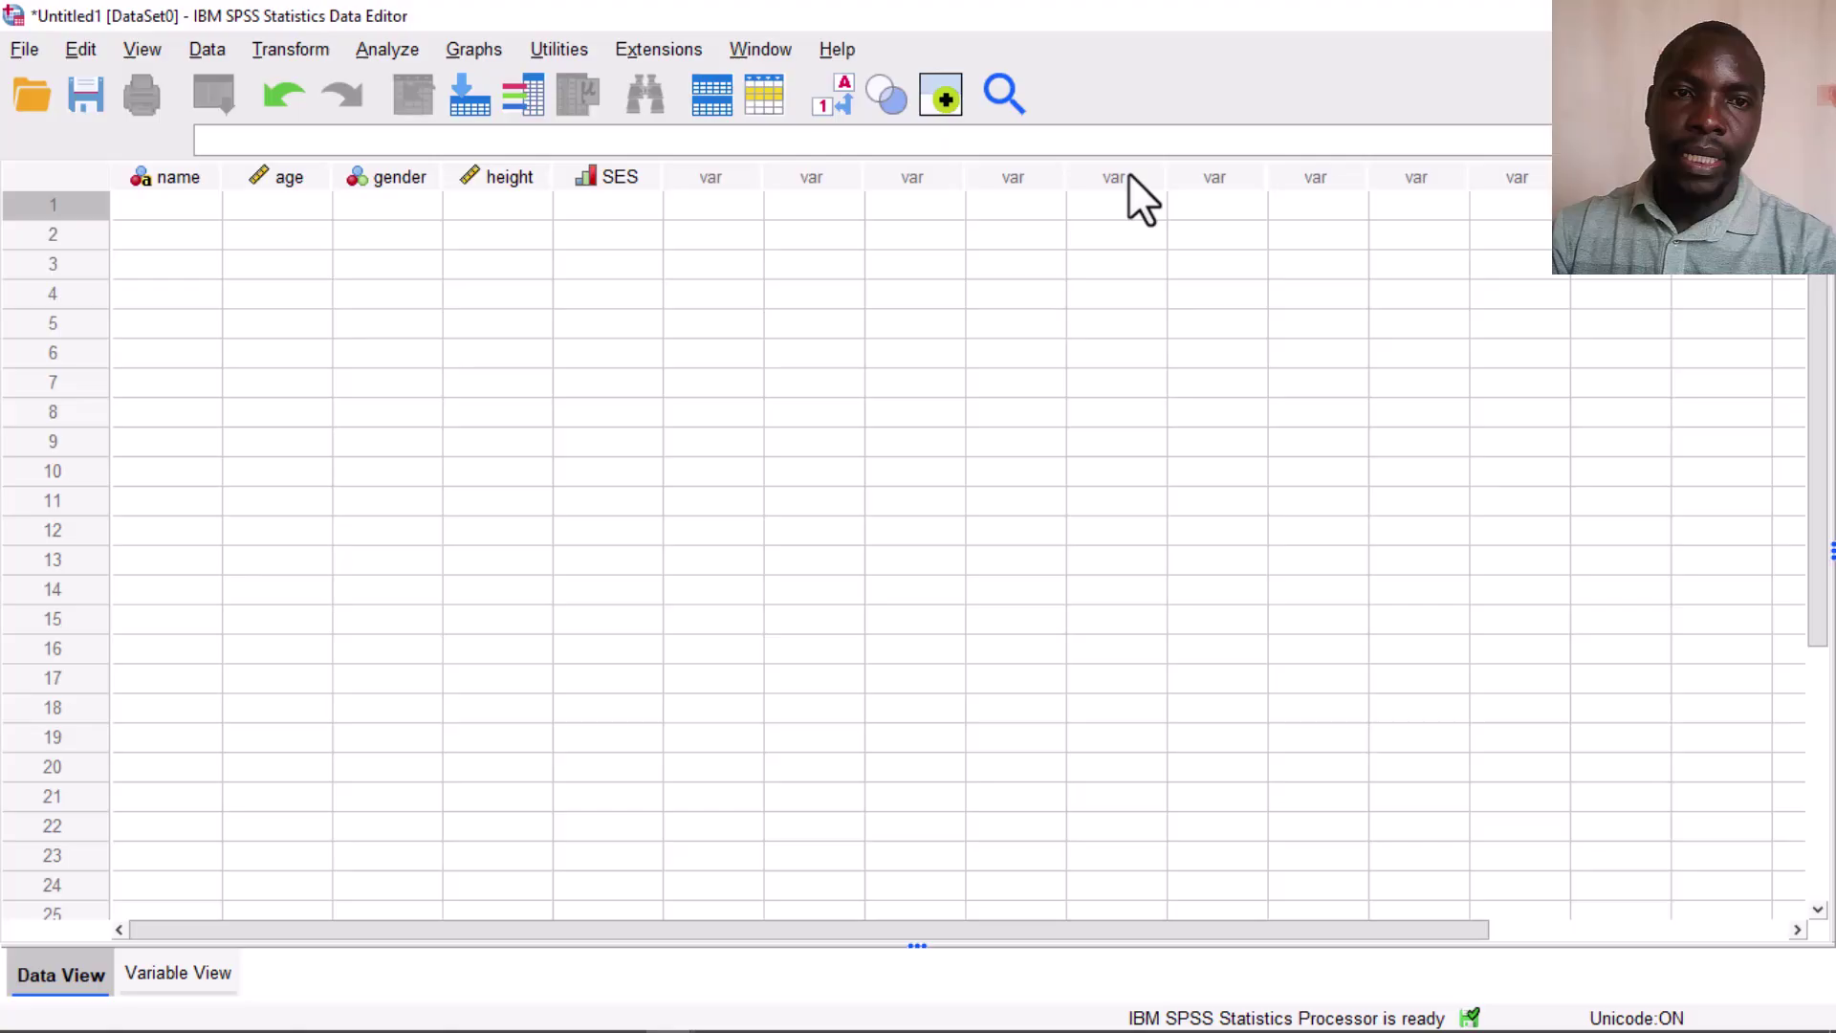
left_click(61, 203)
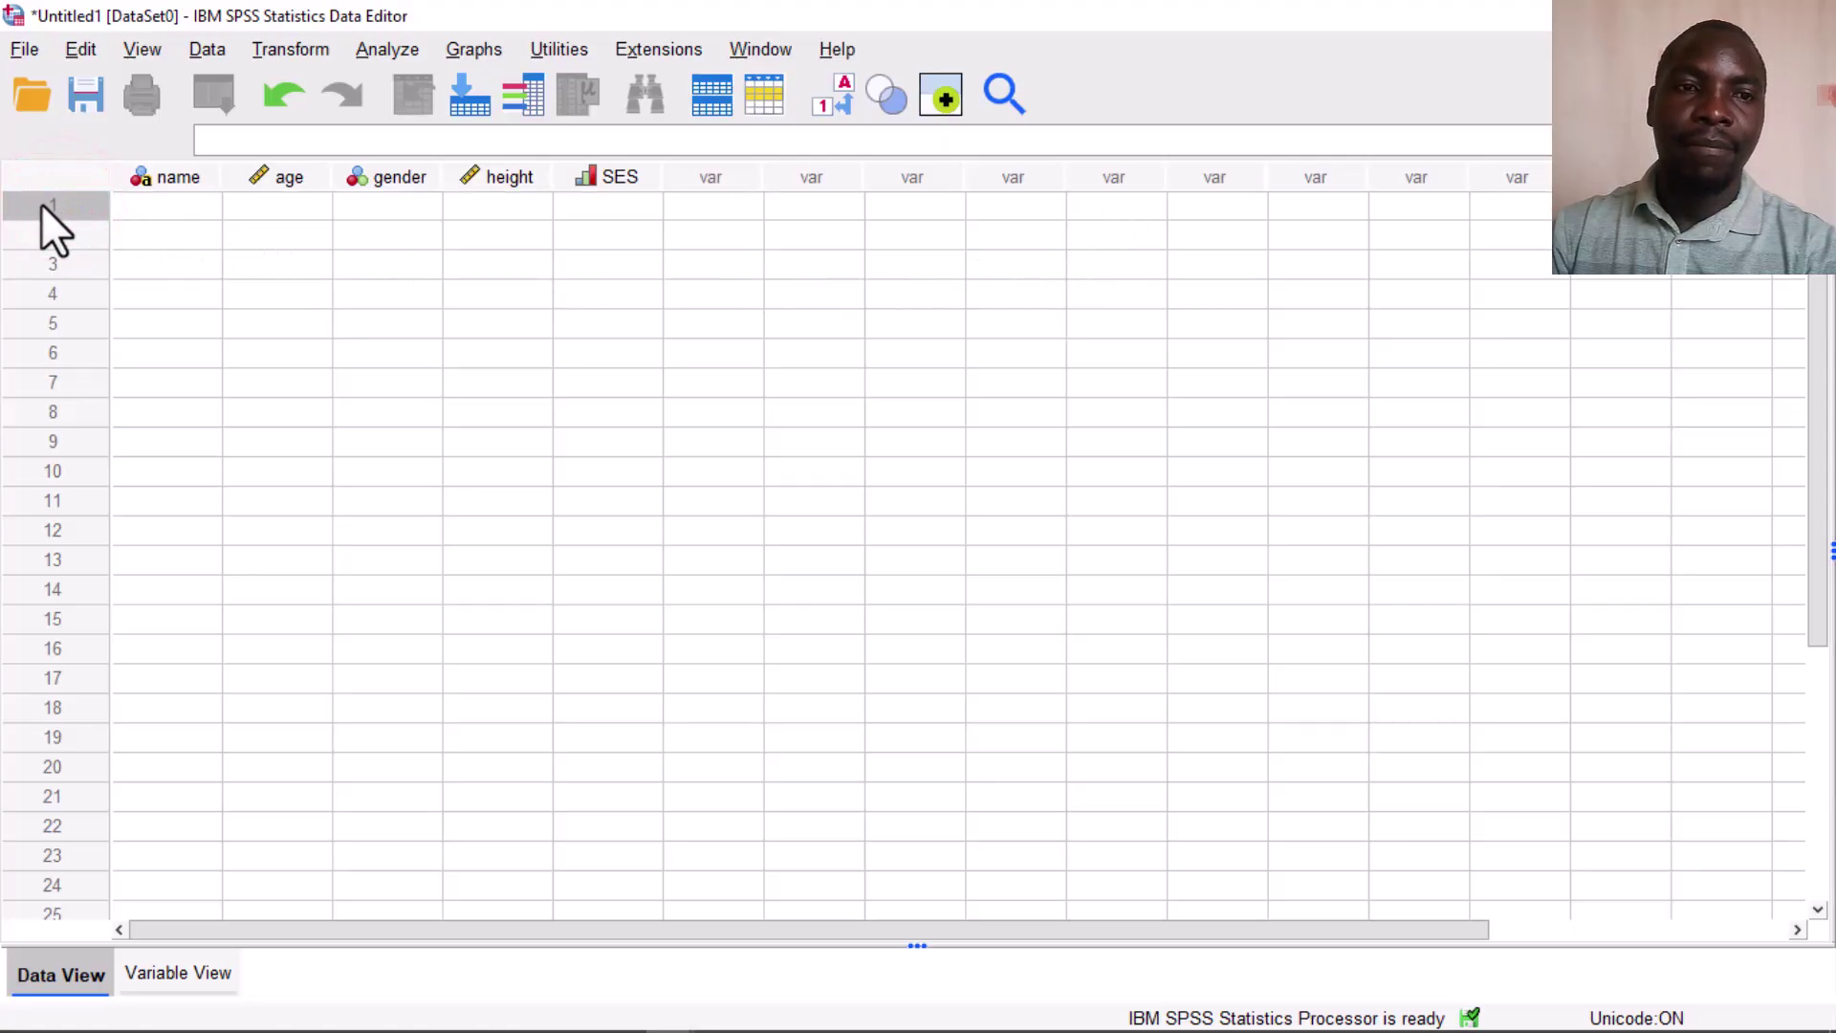
left_click(36, 204)
left_click(141, 208)
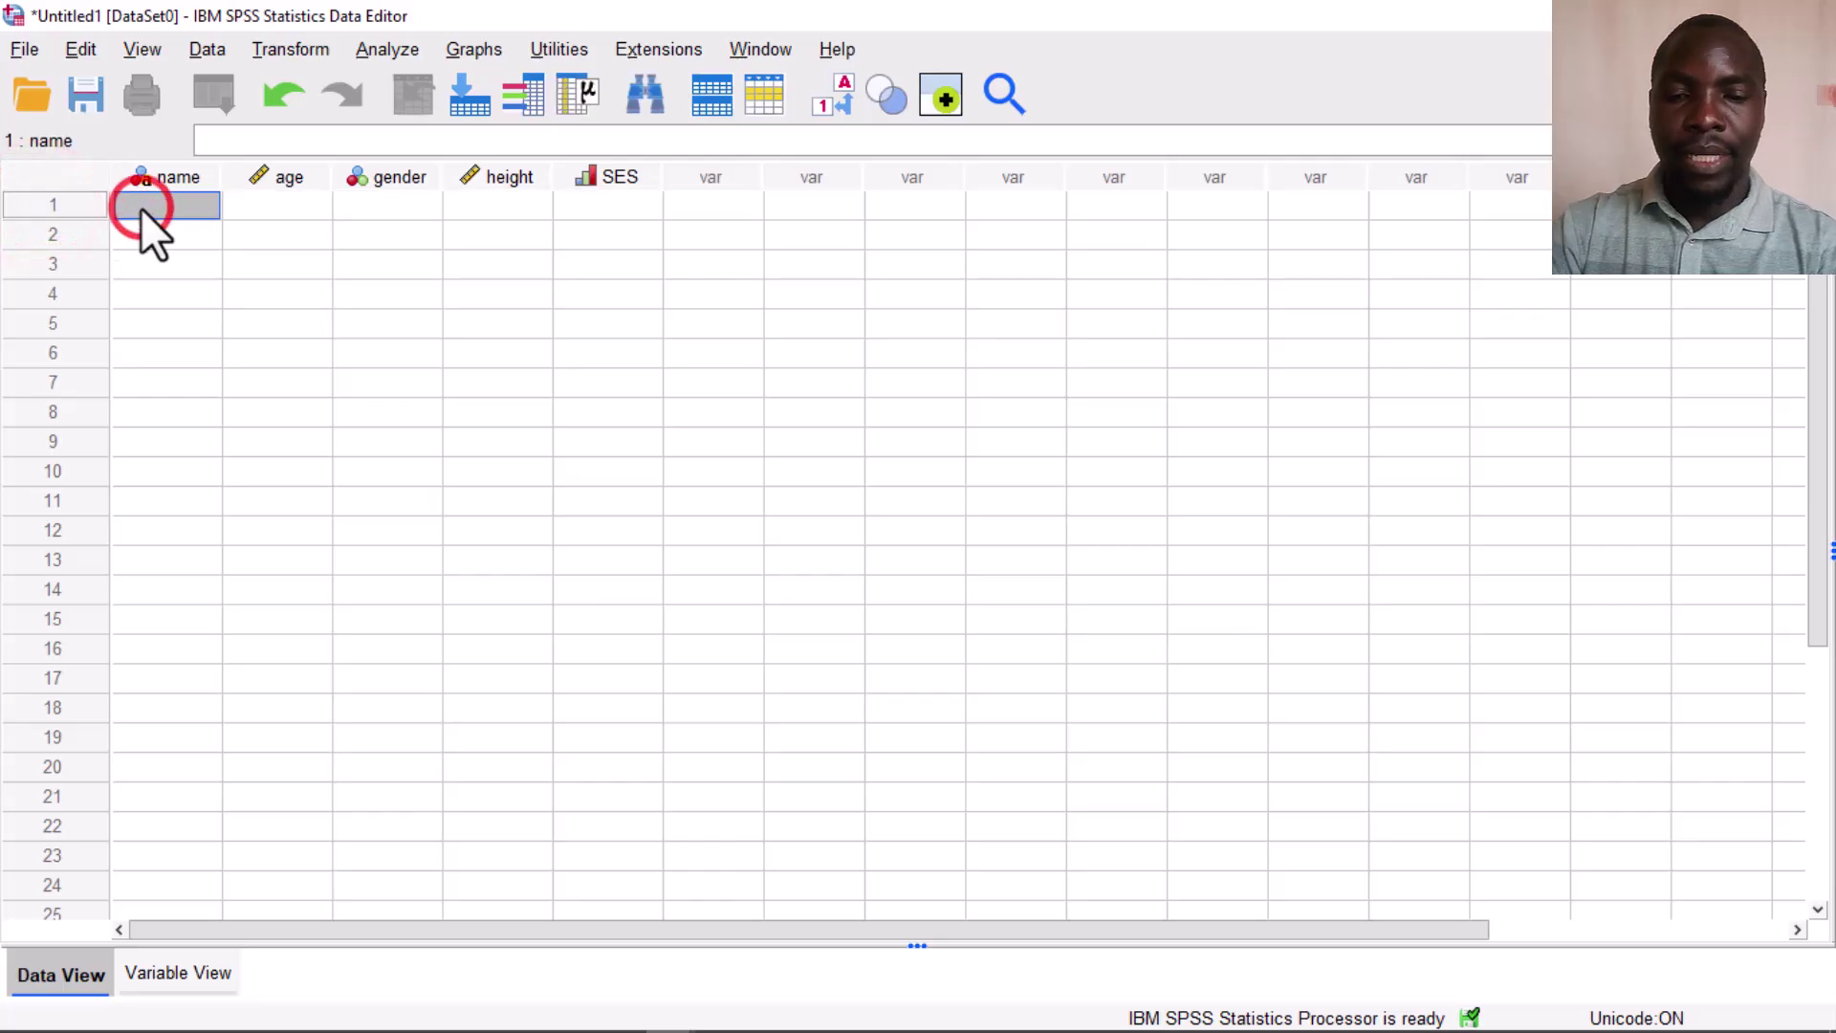
type("b")
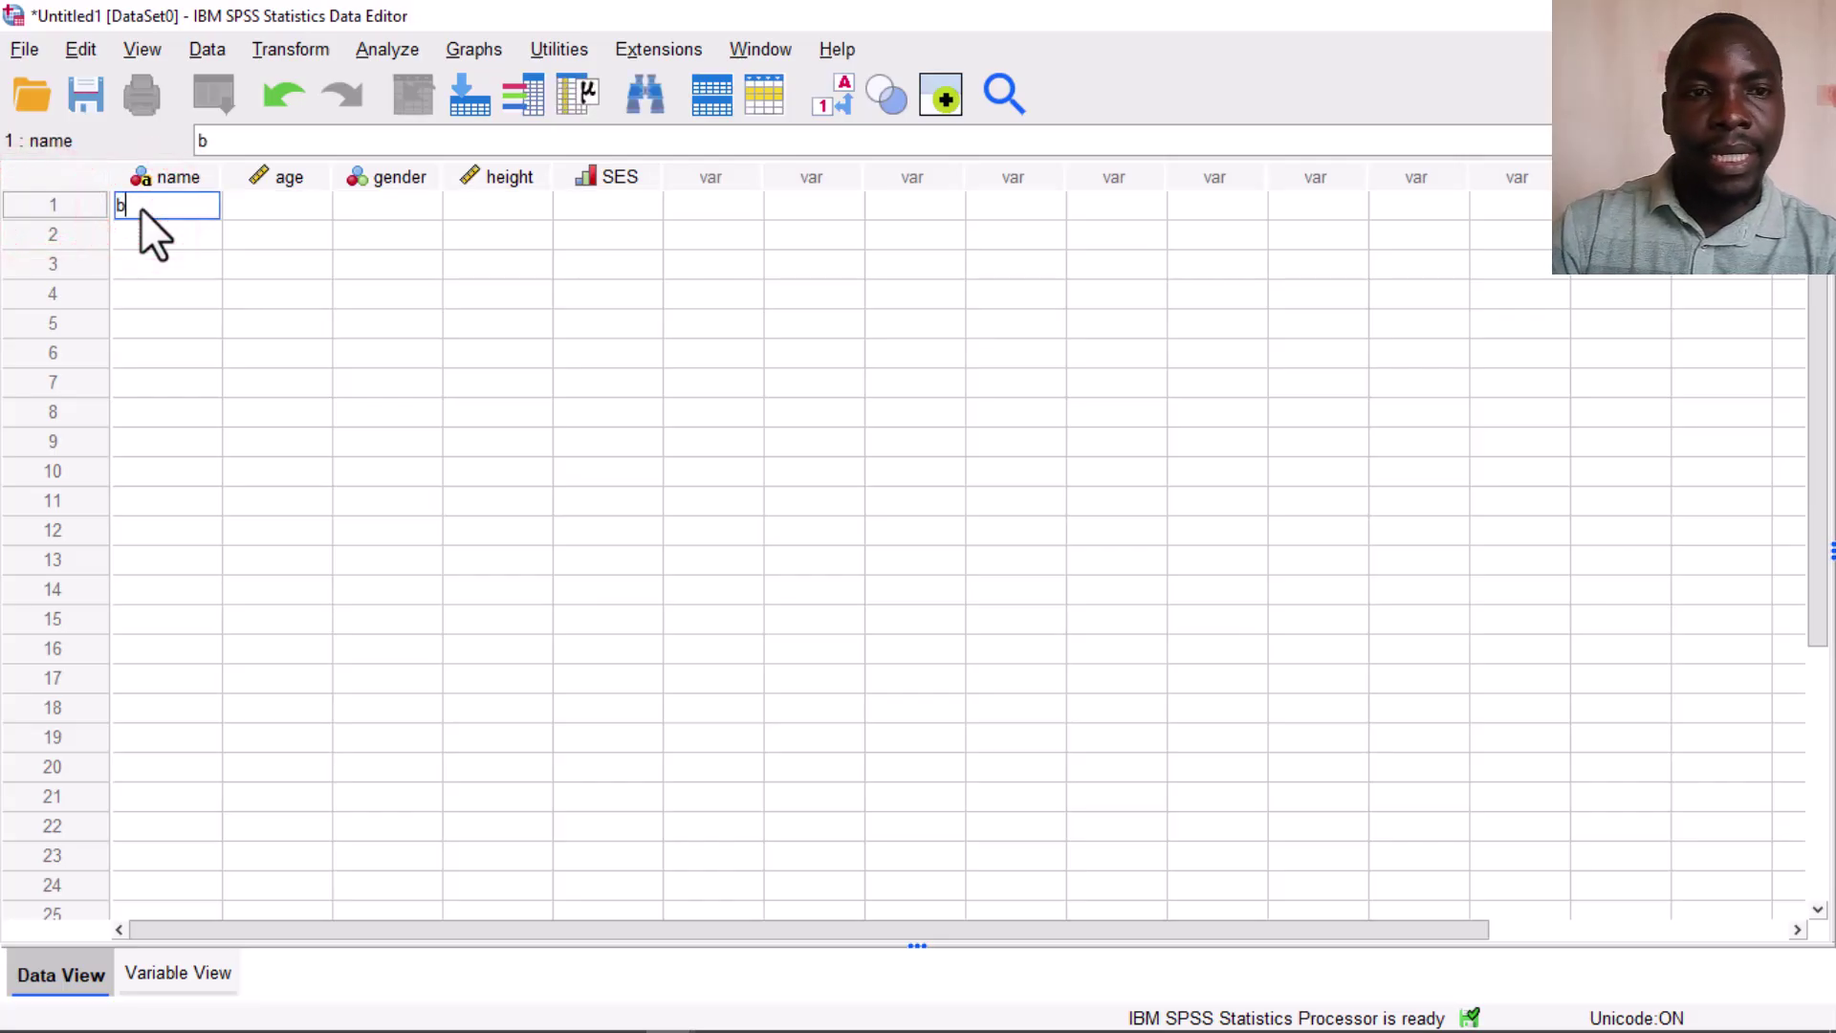
key("BackSpace")
left_click(101, 197)
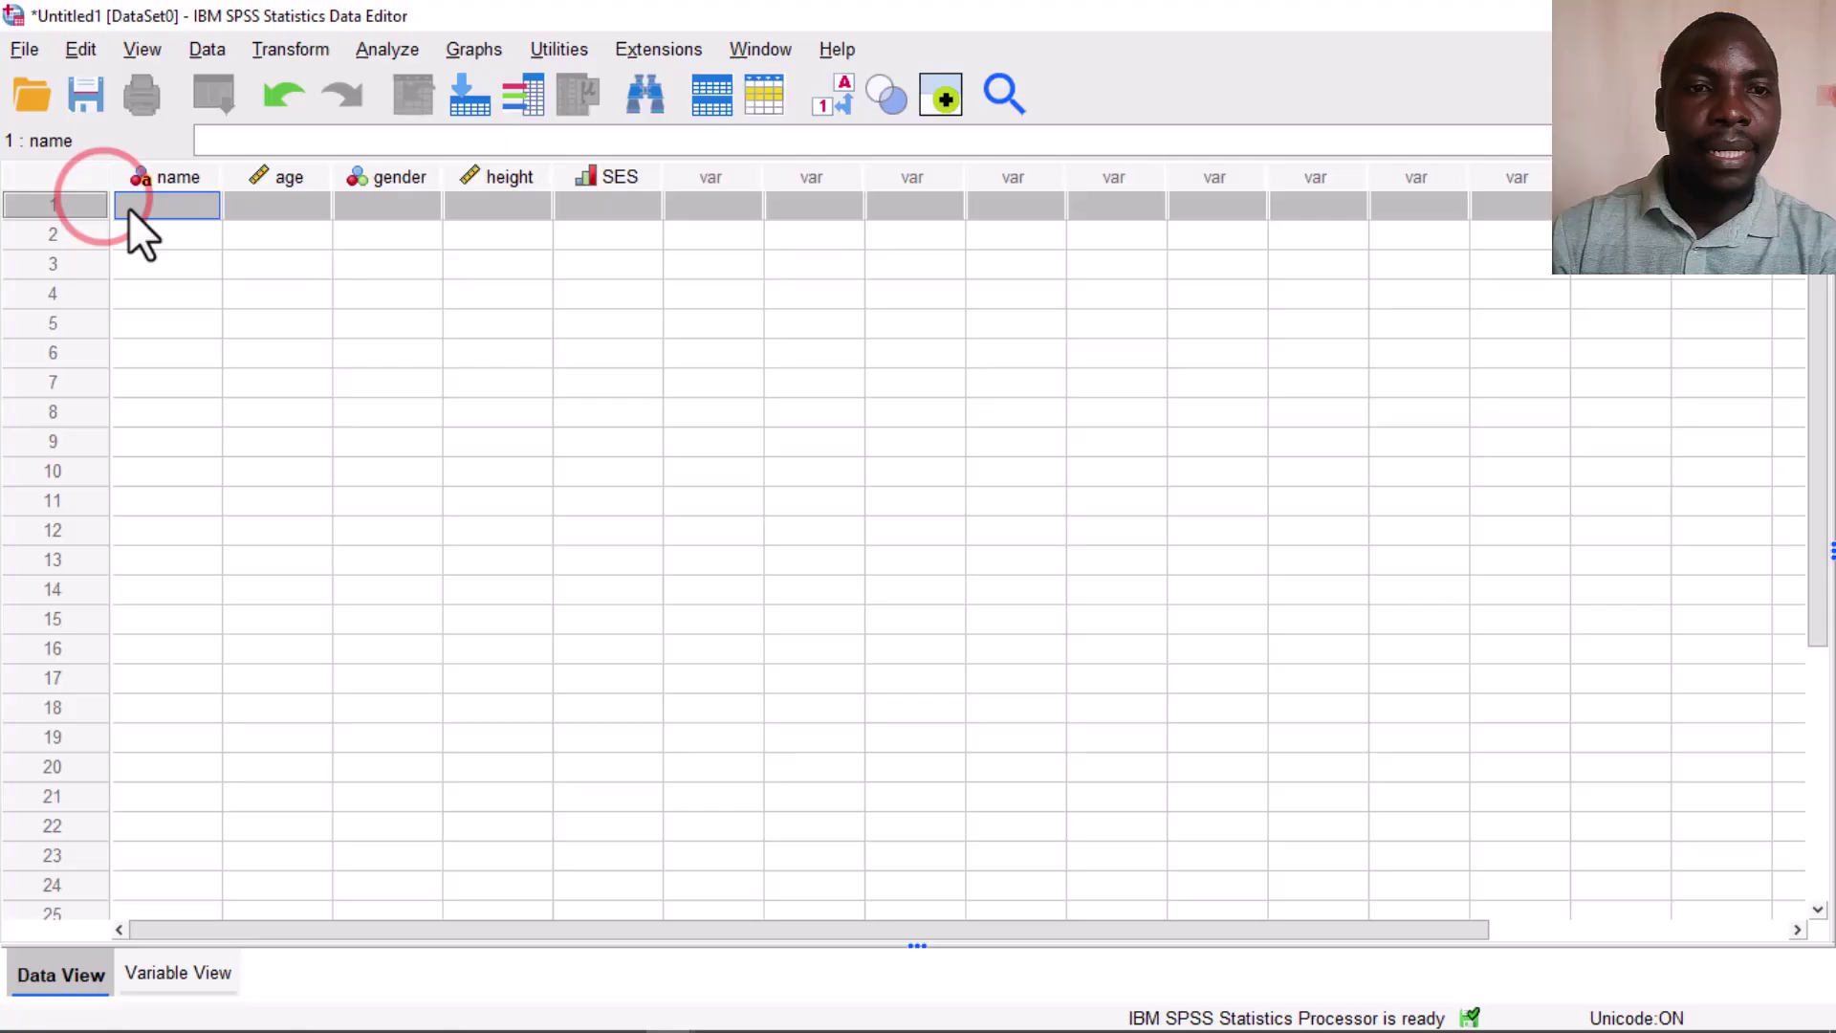
left_click(131, 208)
type("ben")
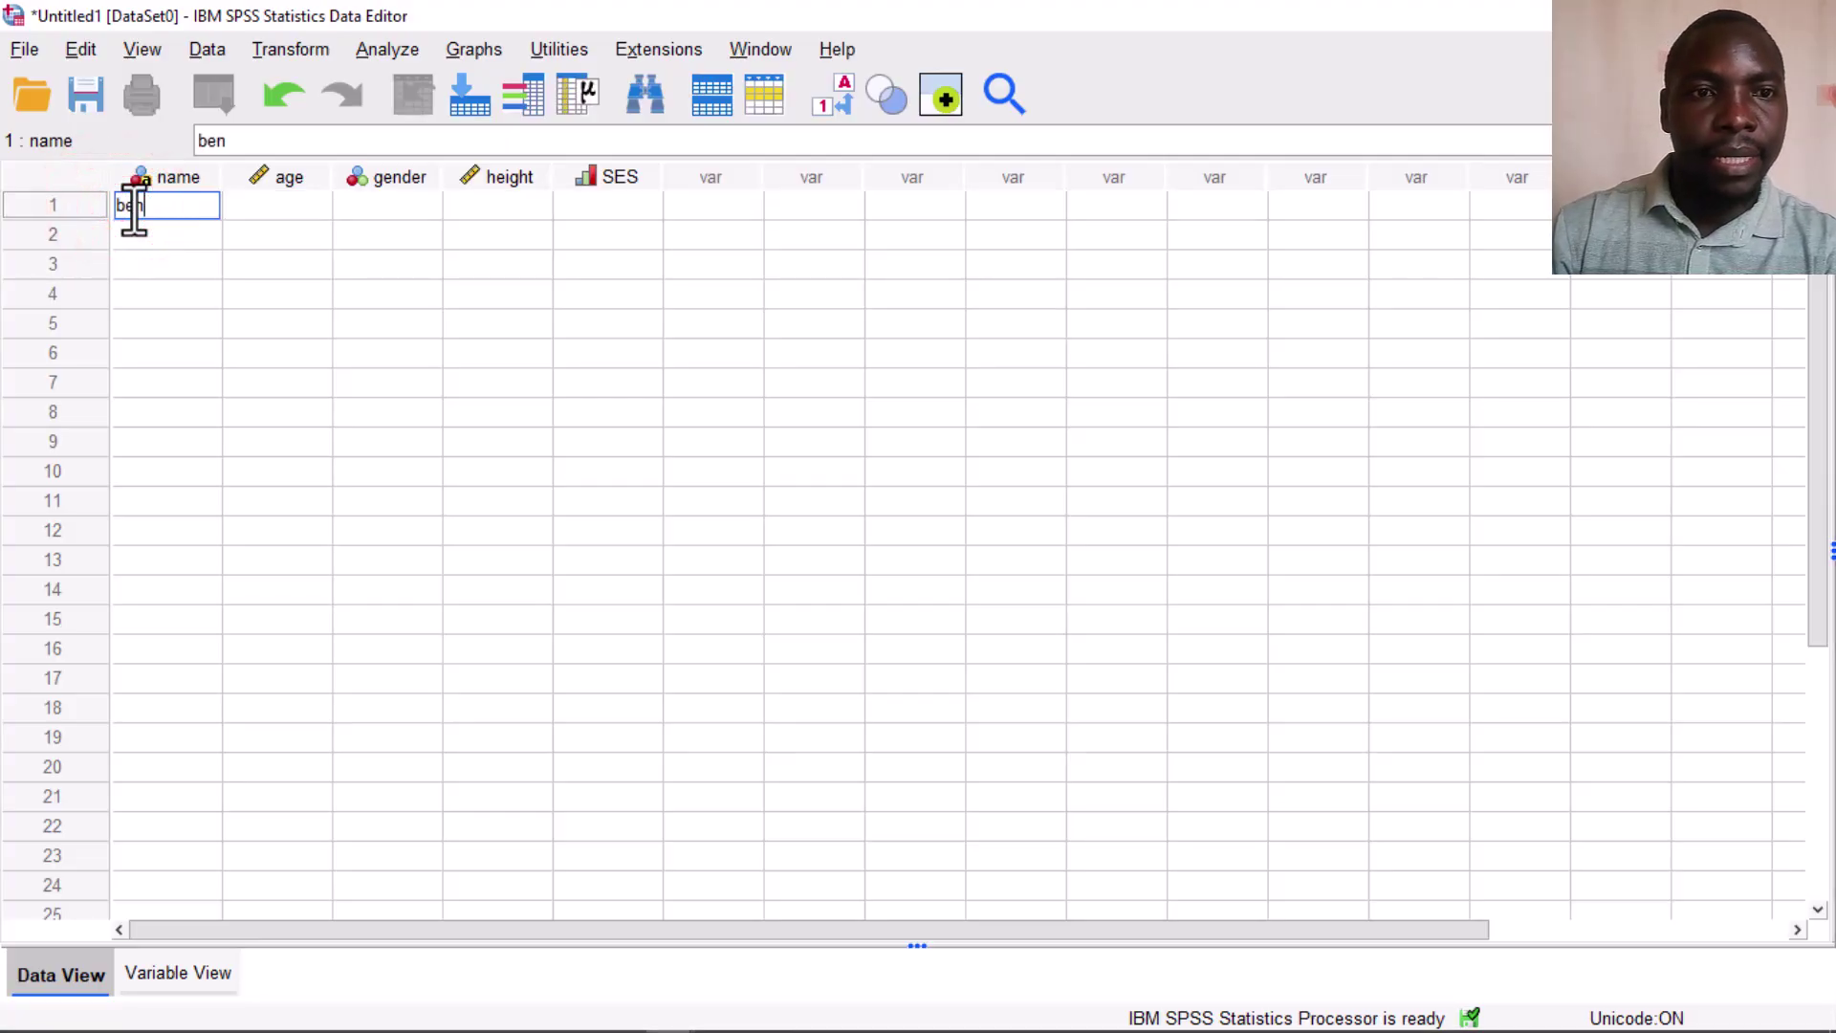
Enter age 50, gender 1 and height 2 for the first participant
left_click(310, 205)
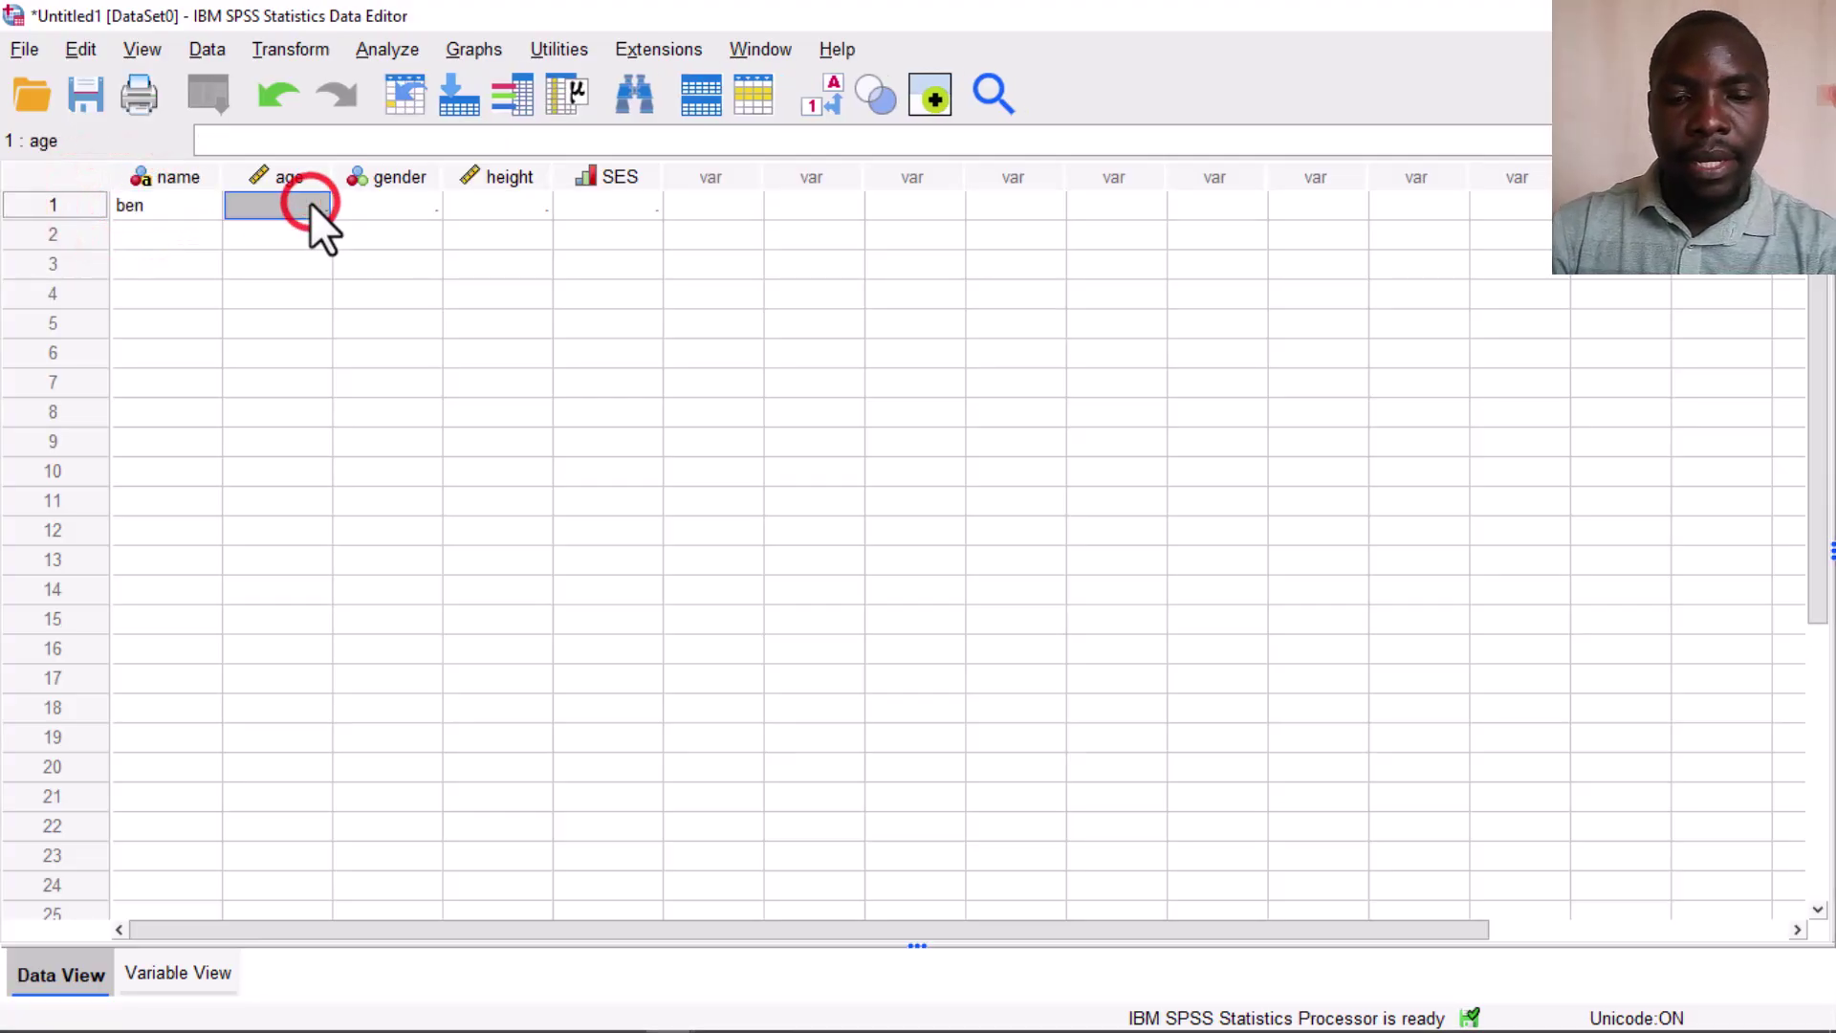
type("50")
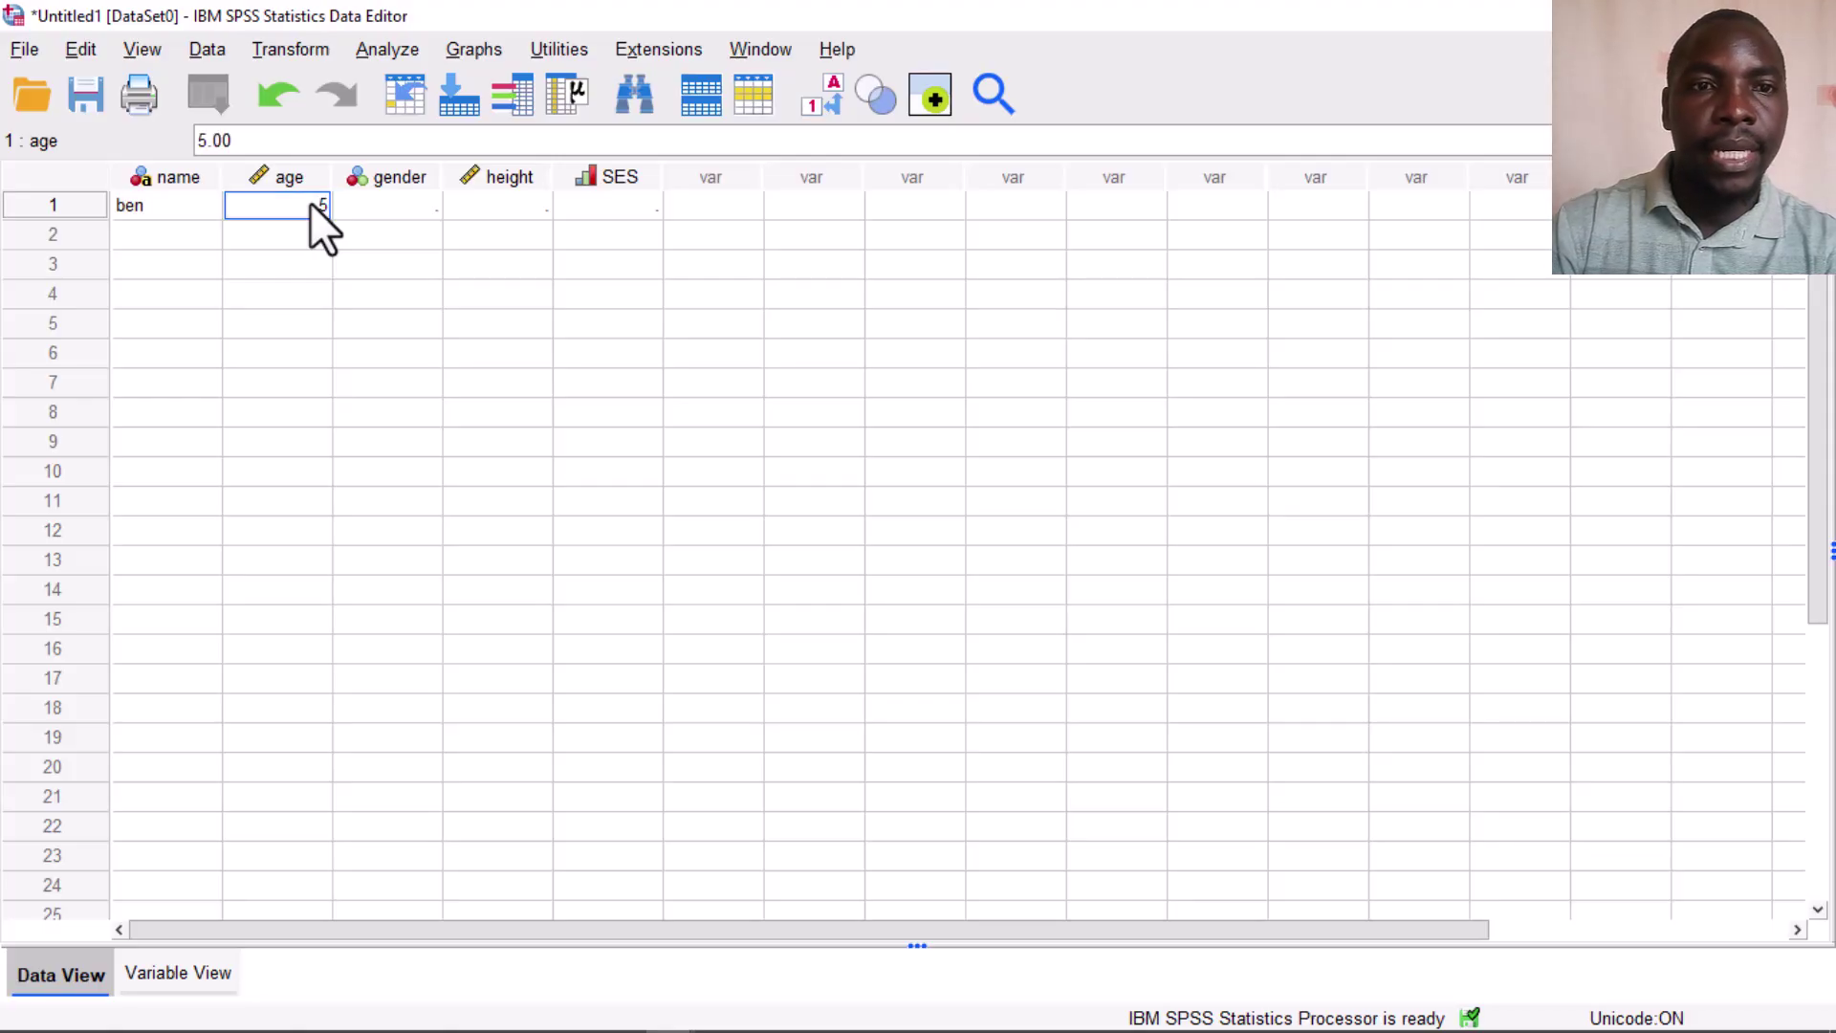
left_click(397, 197)
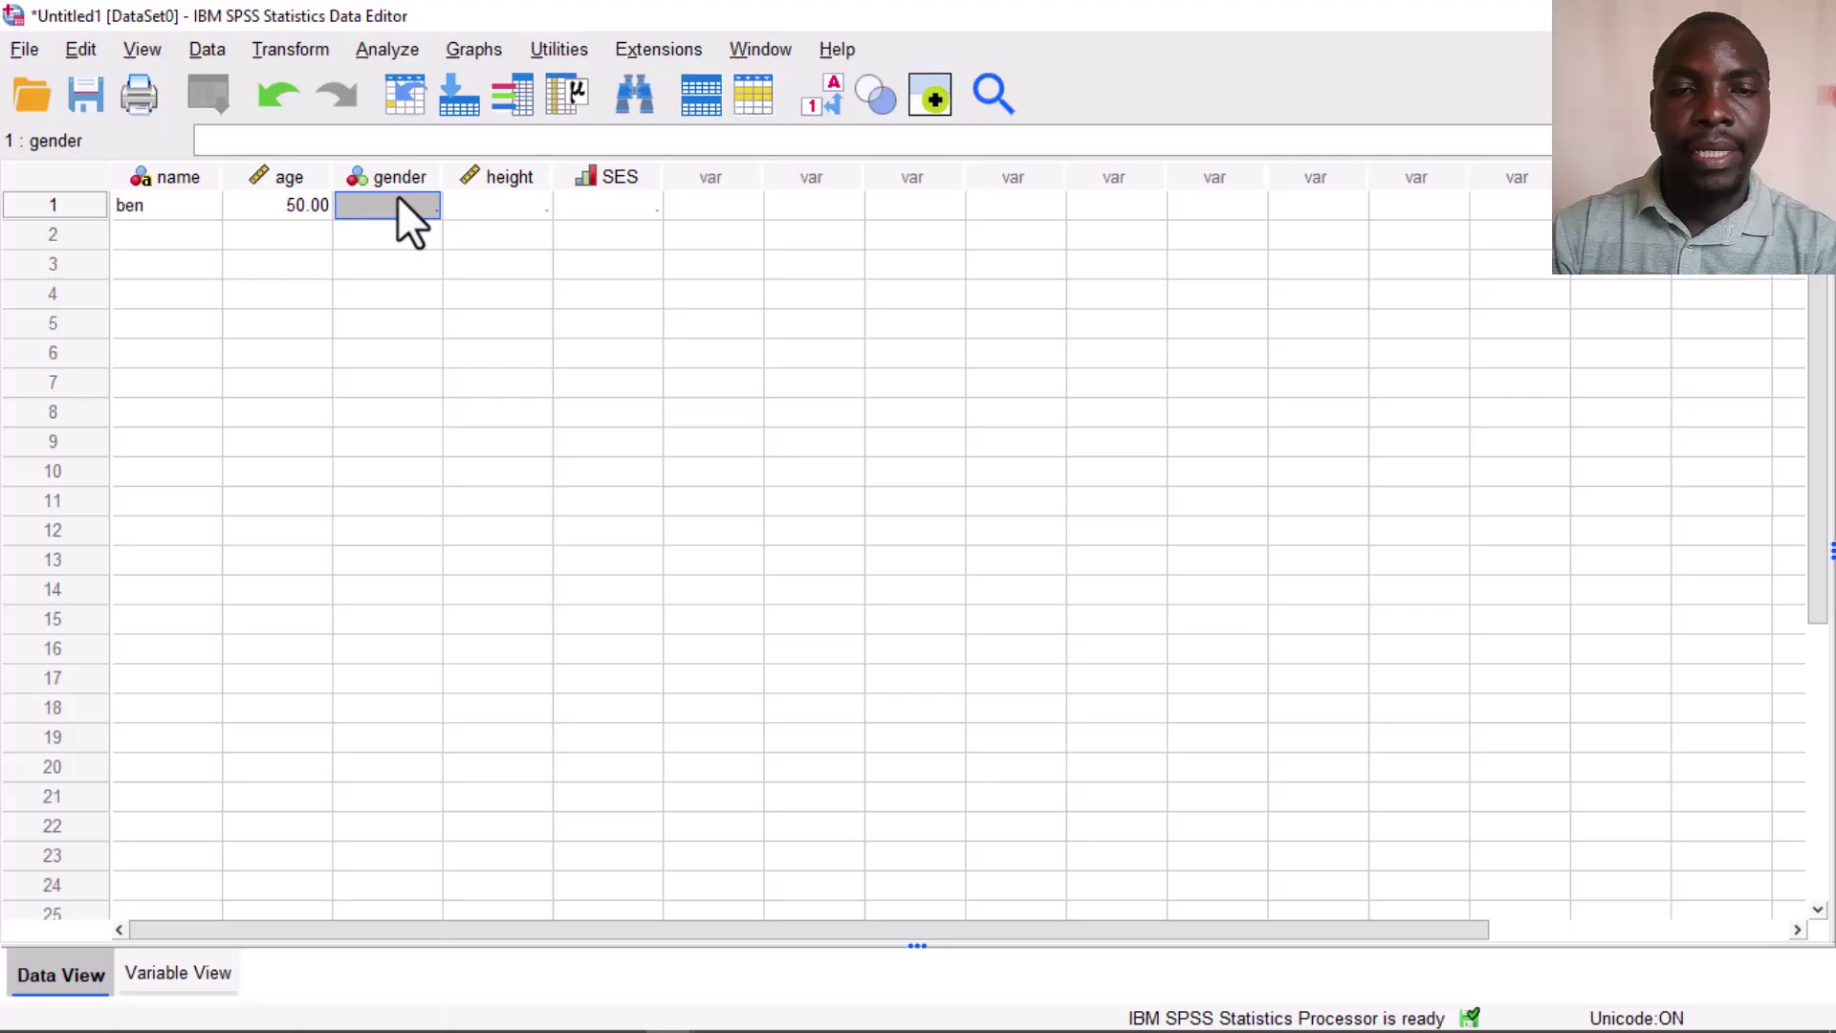
type("1")
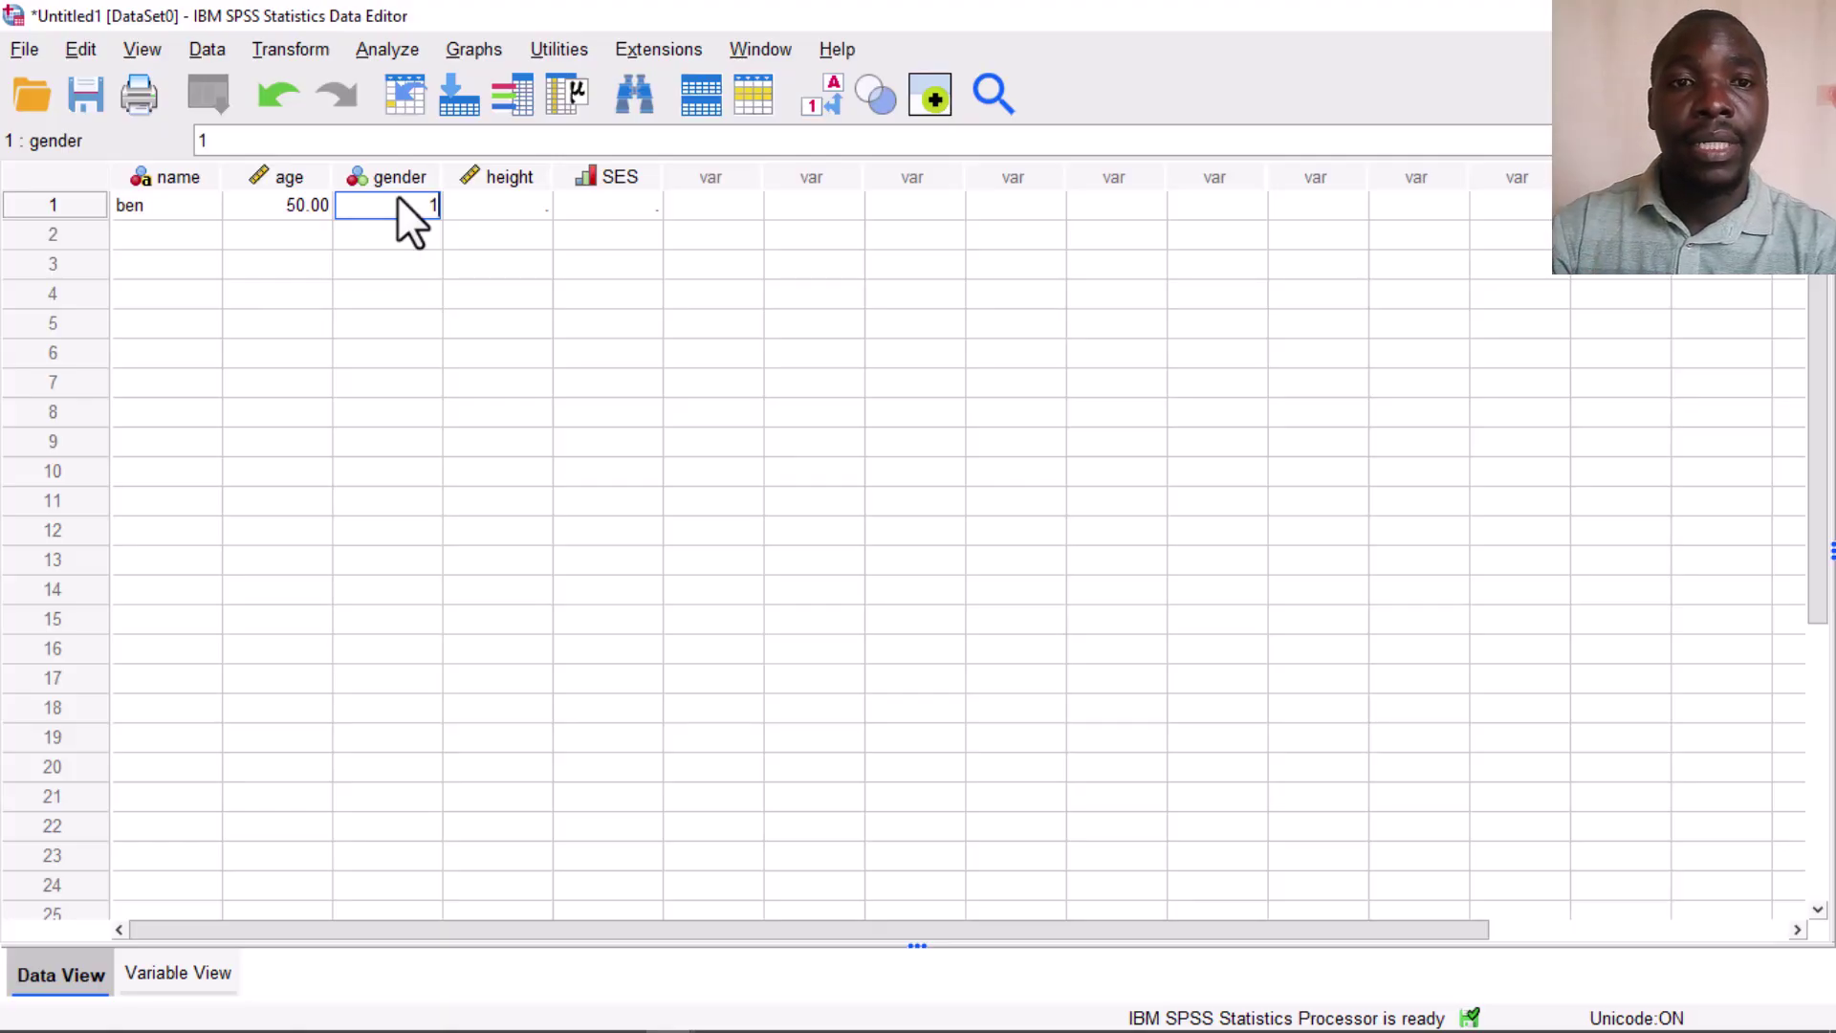
left_click(503, 208)
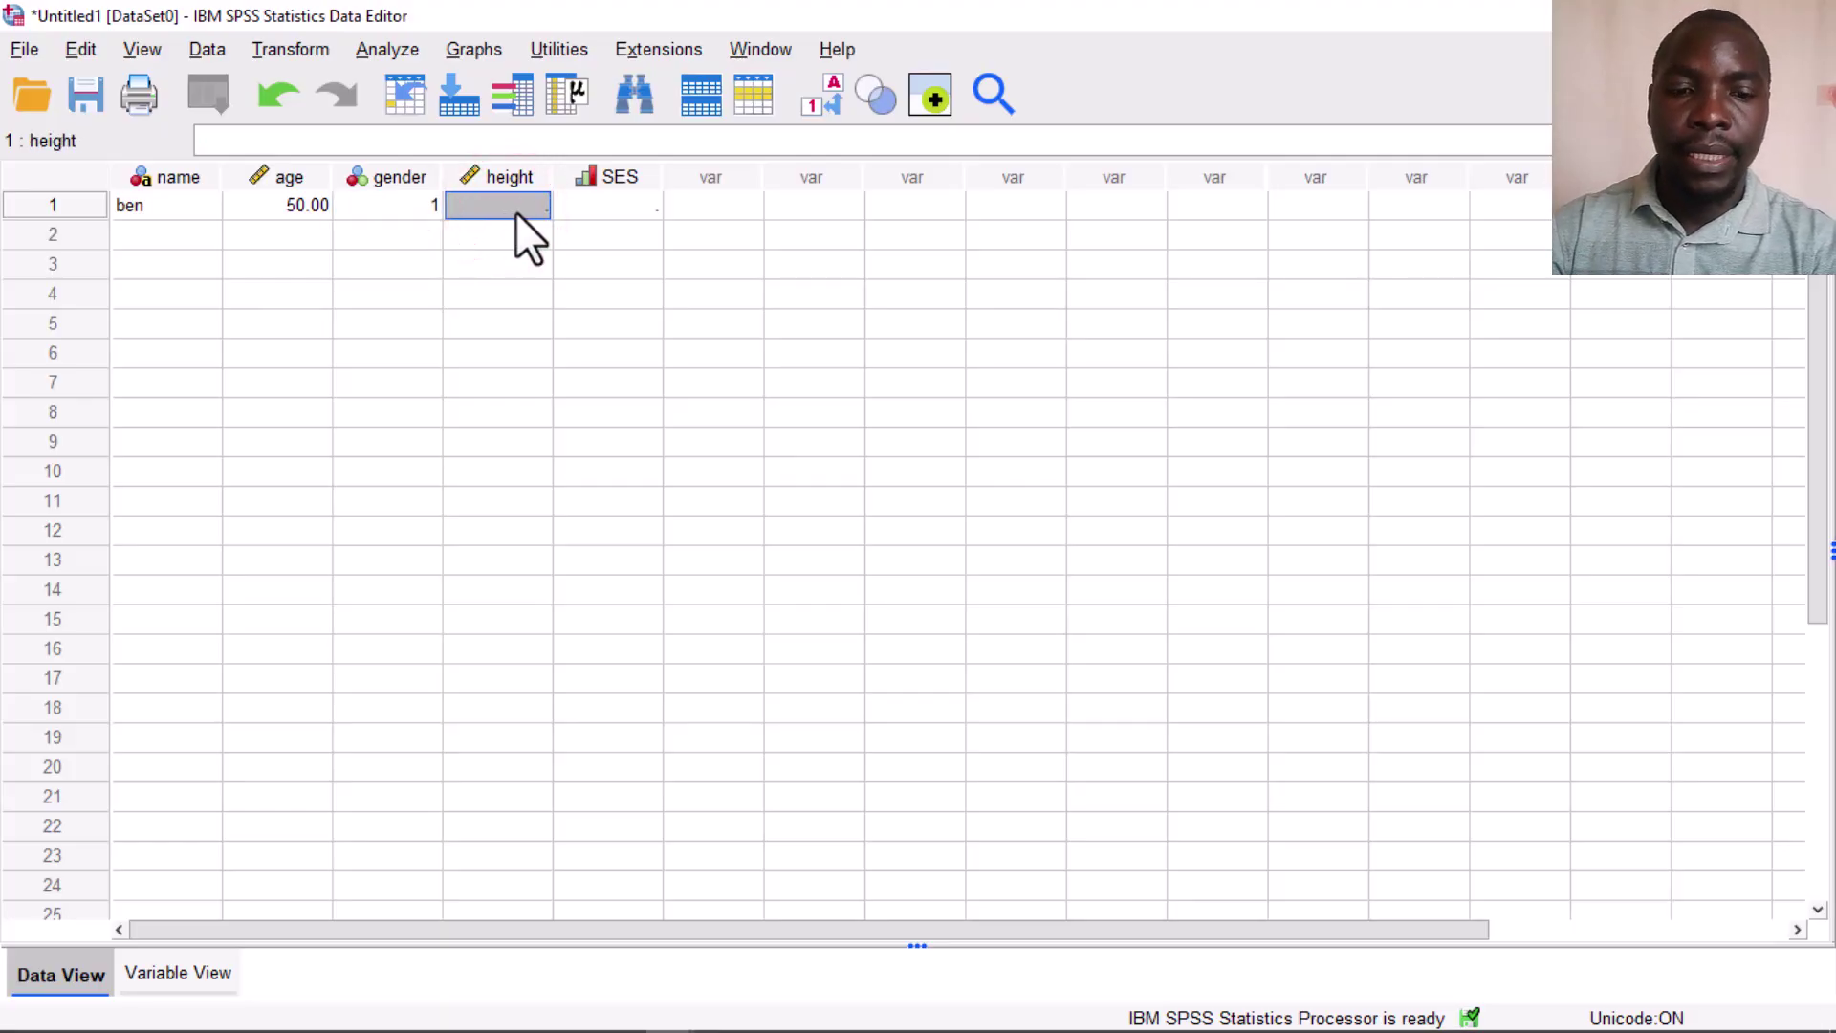
type("2")
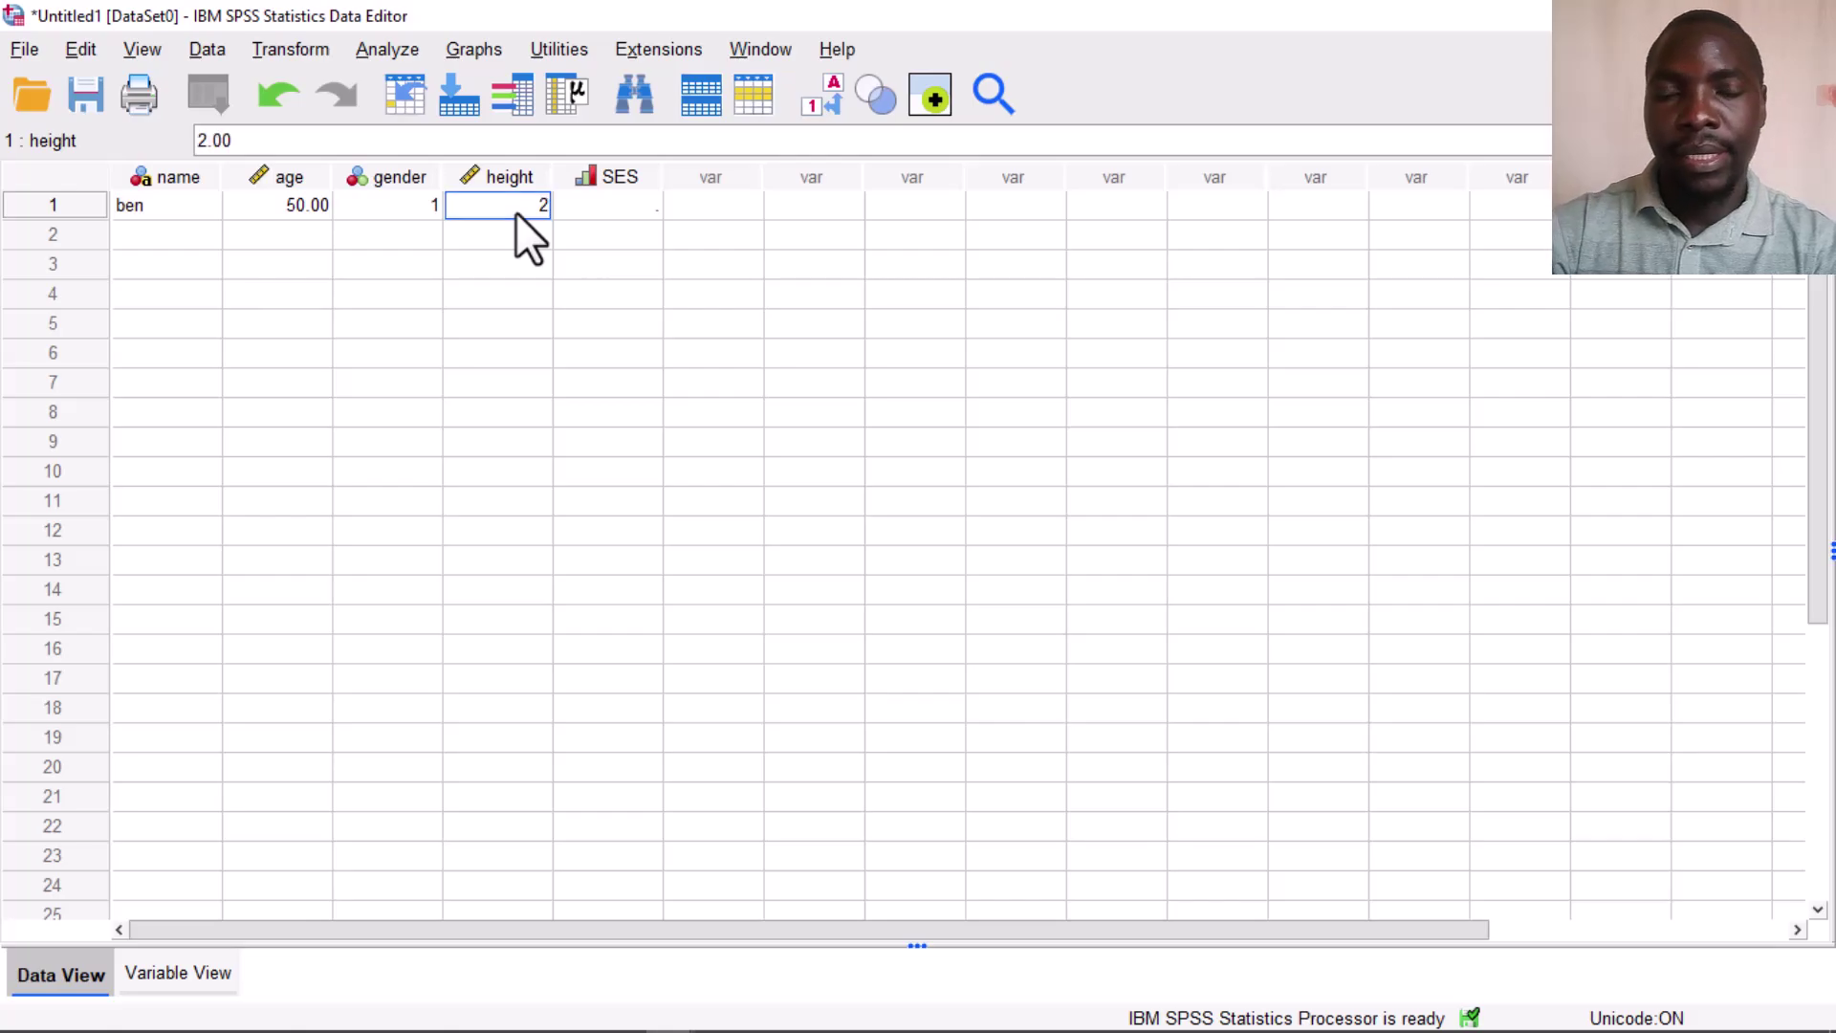
left_click(622, 206)
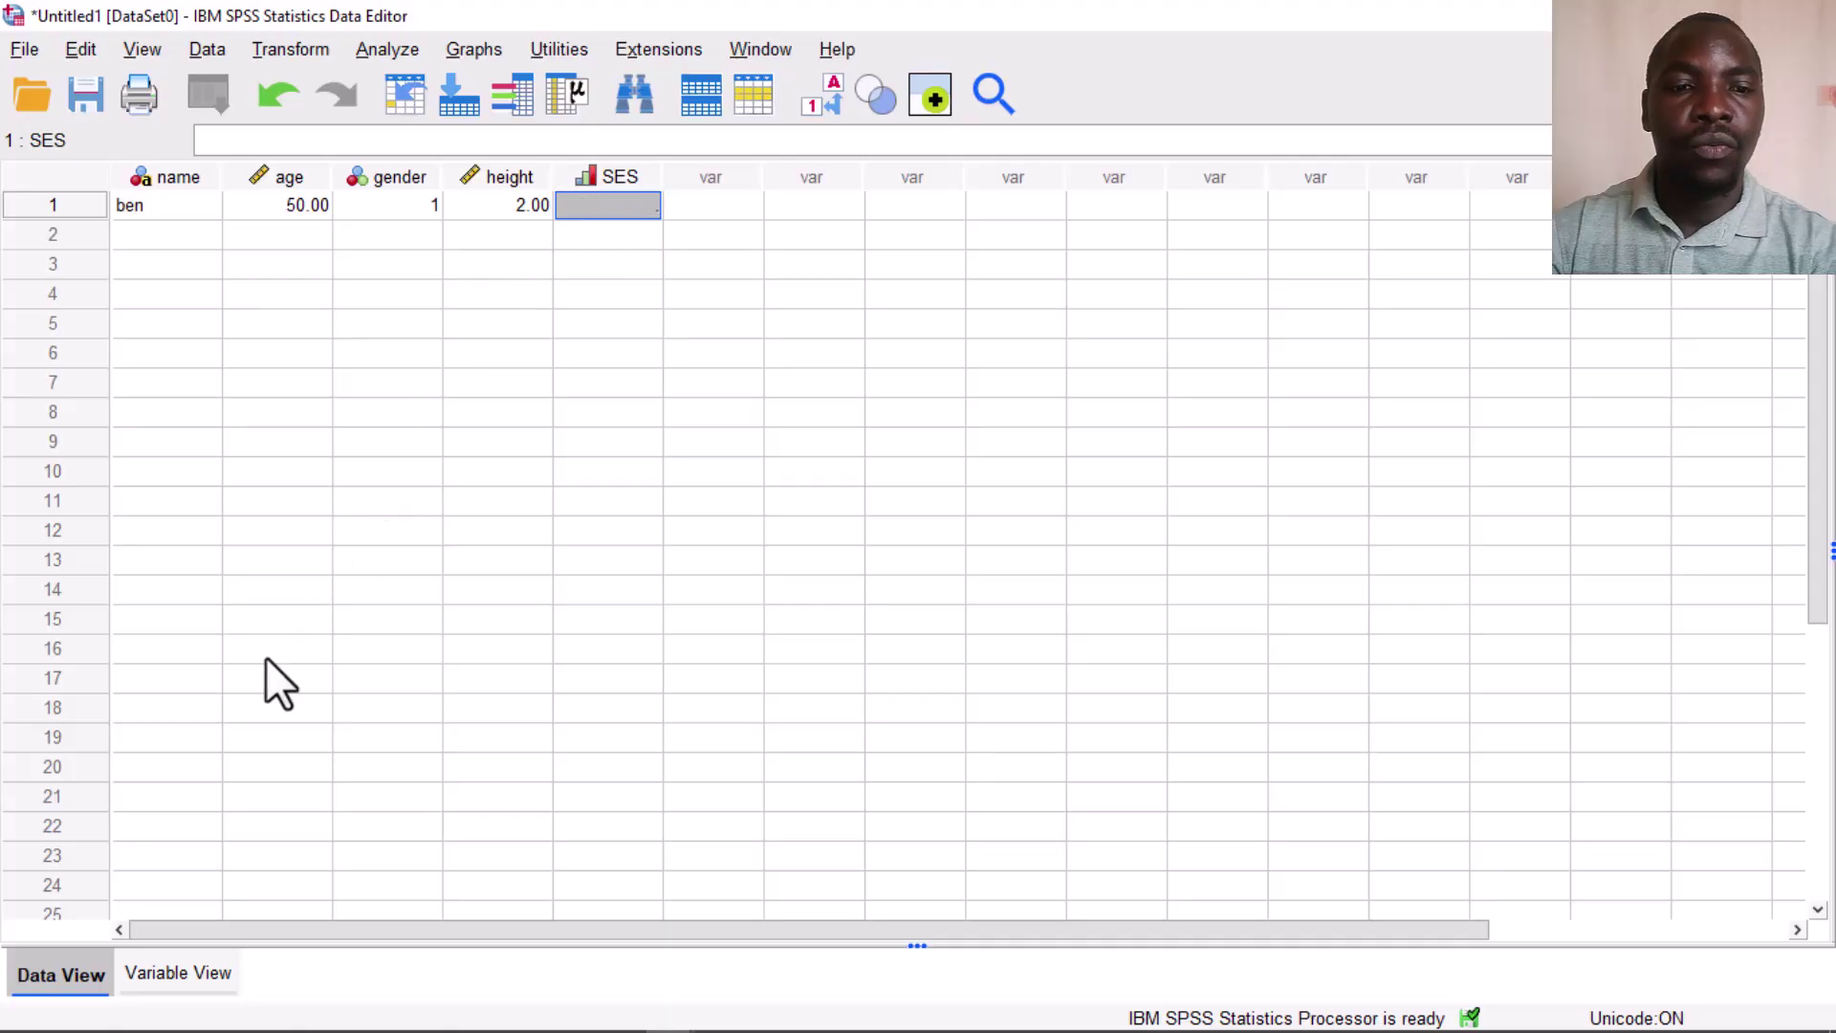
Reduce height's decimals from 2 to 1 in Variable View
left_click(172, 972)
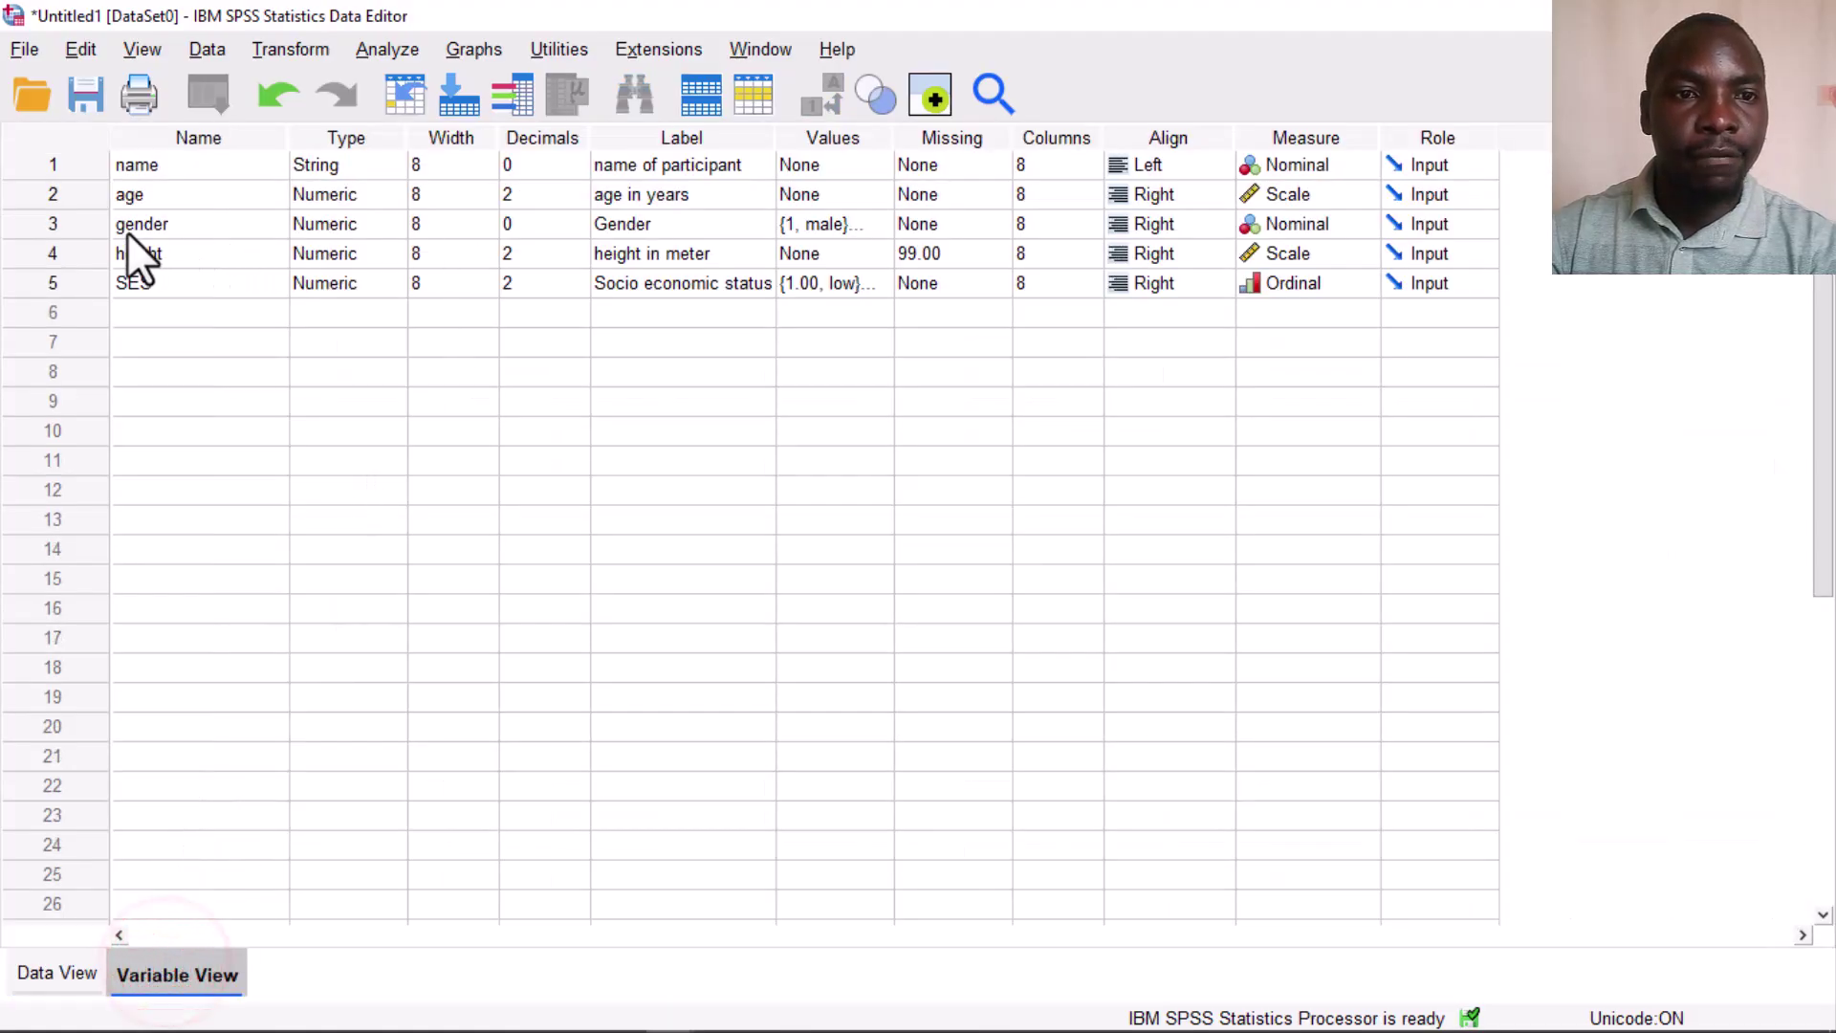
left_click(570, 255)
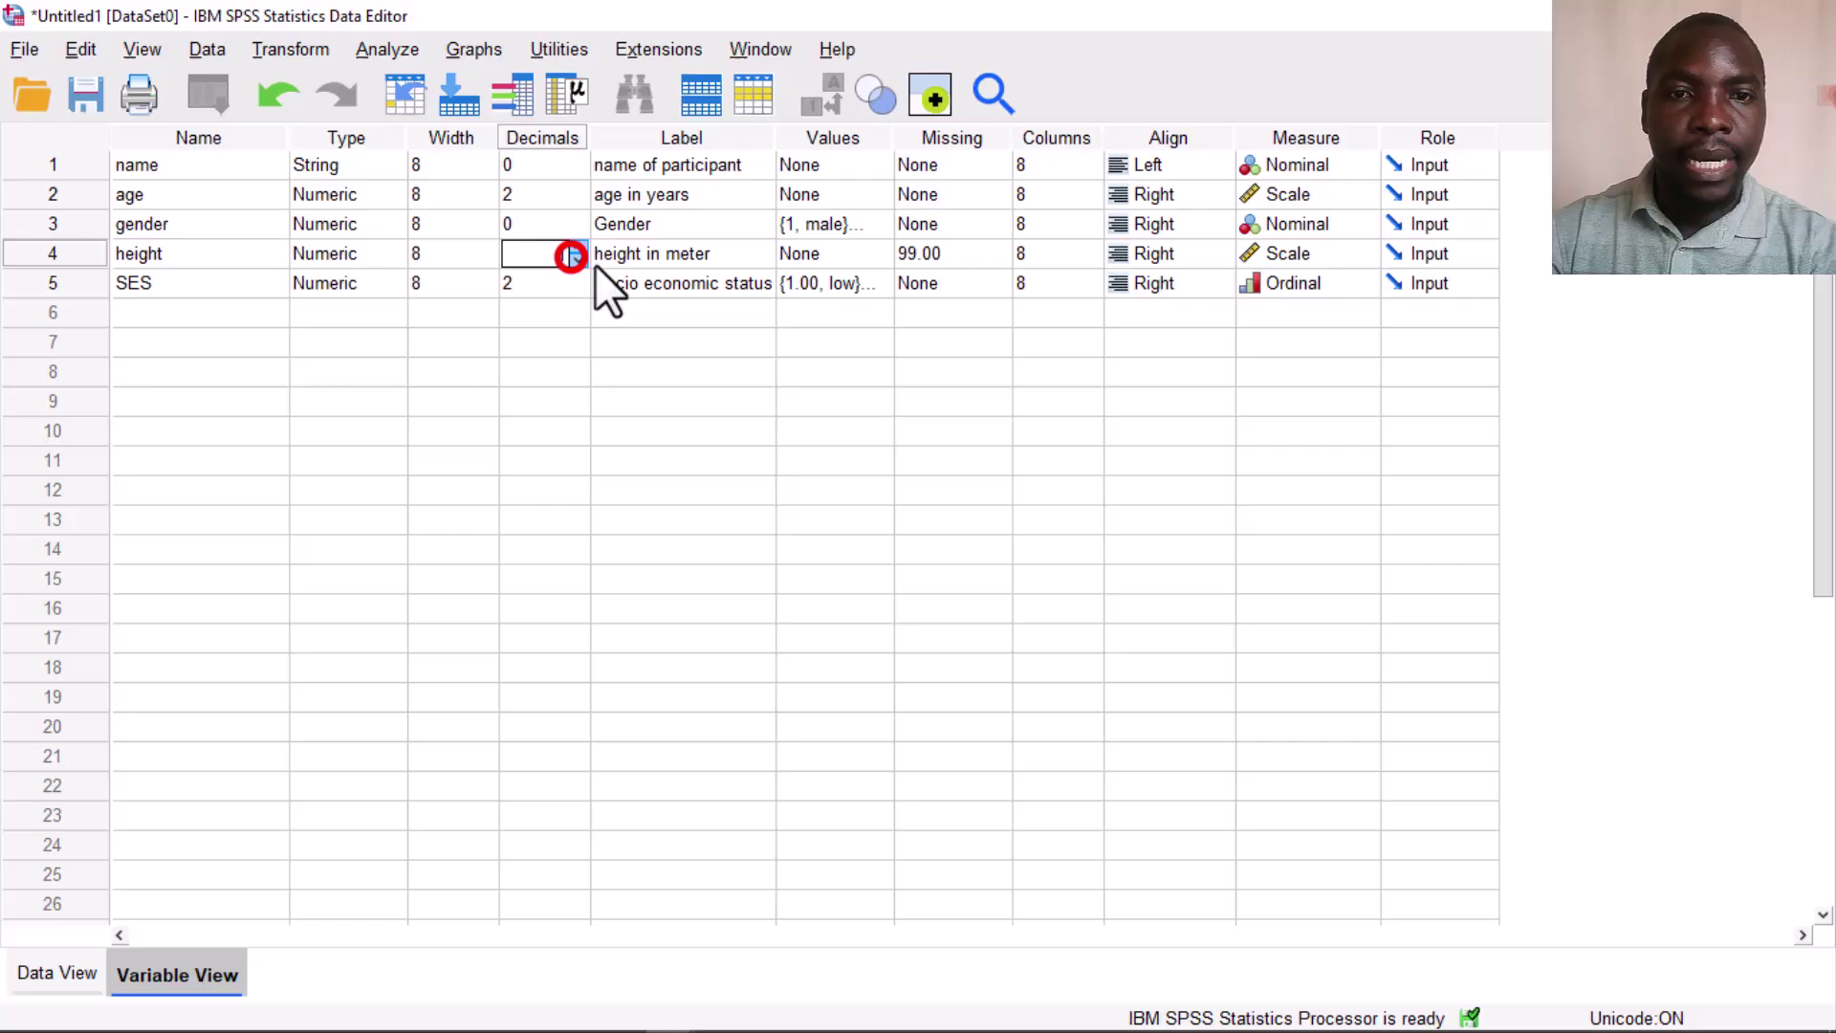
left_click(581, 259)
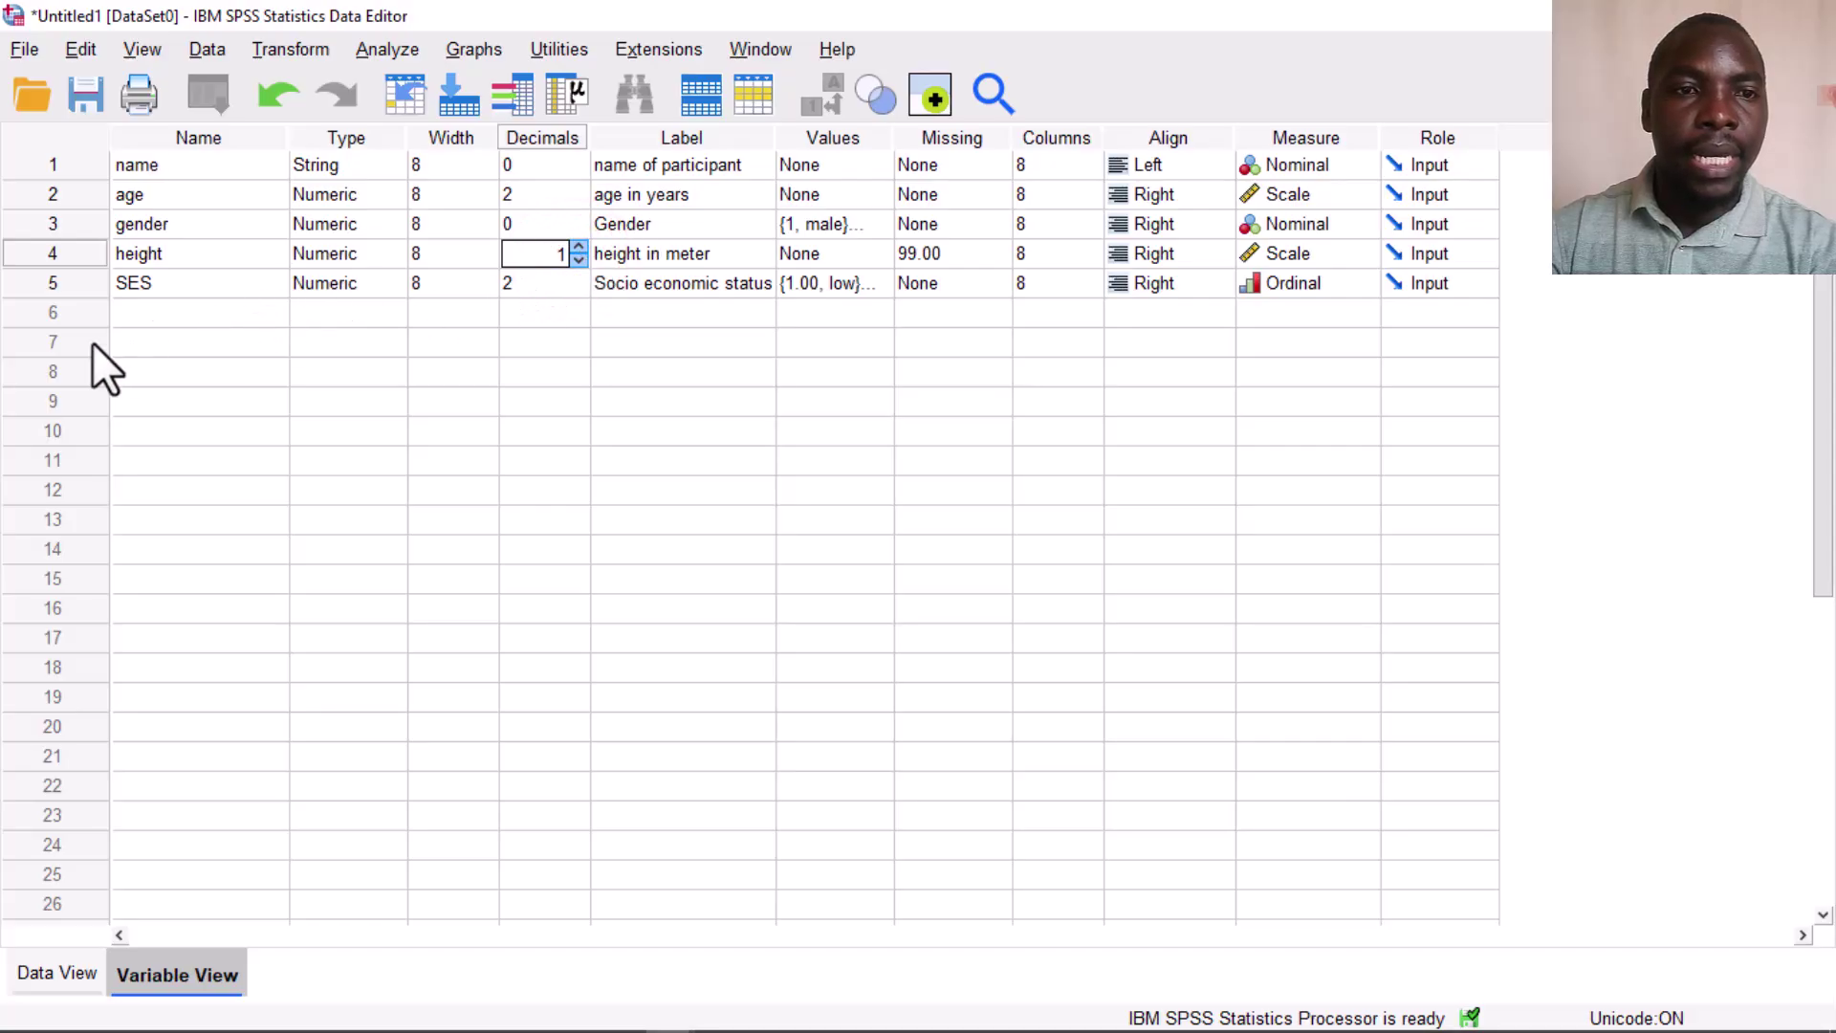
left_click(59, 966)
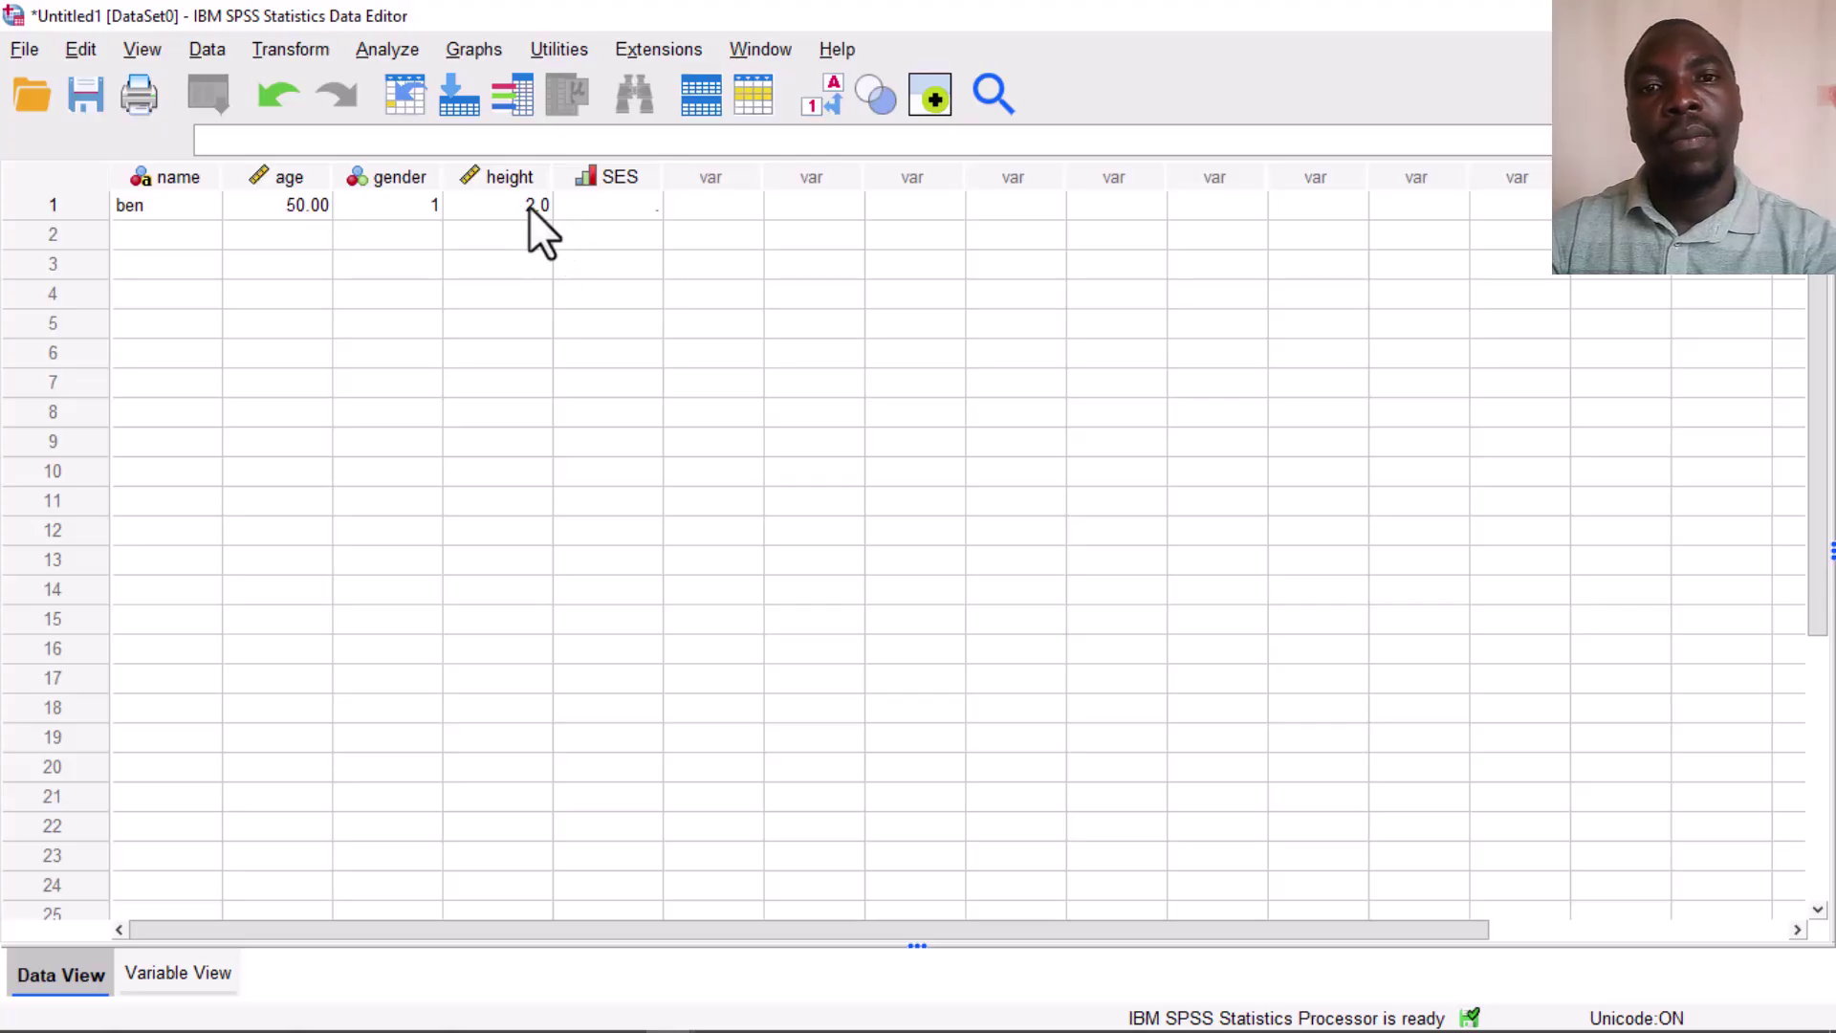
Give the first participant an SES value of 1
left_click(610, 208)
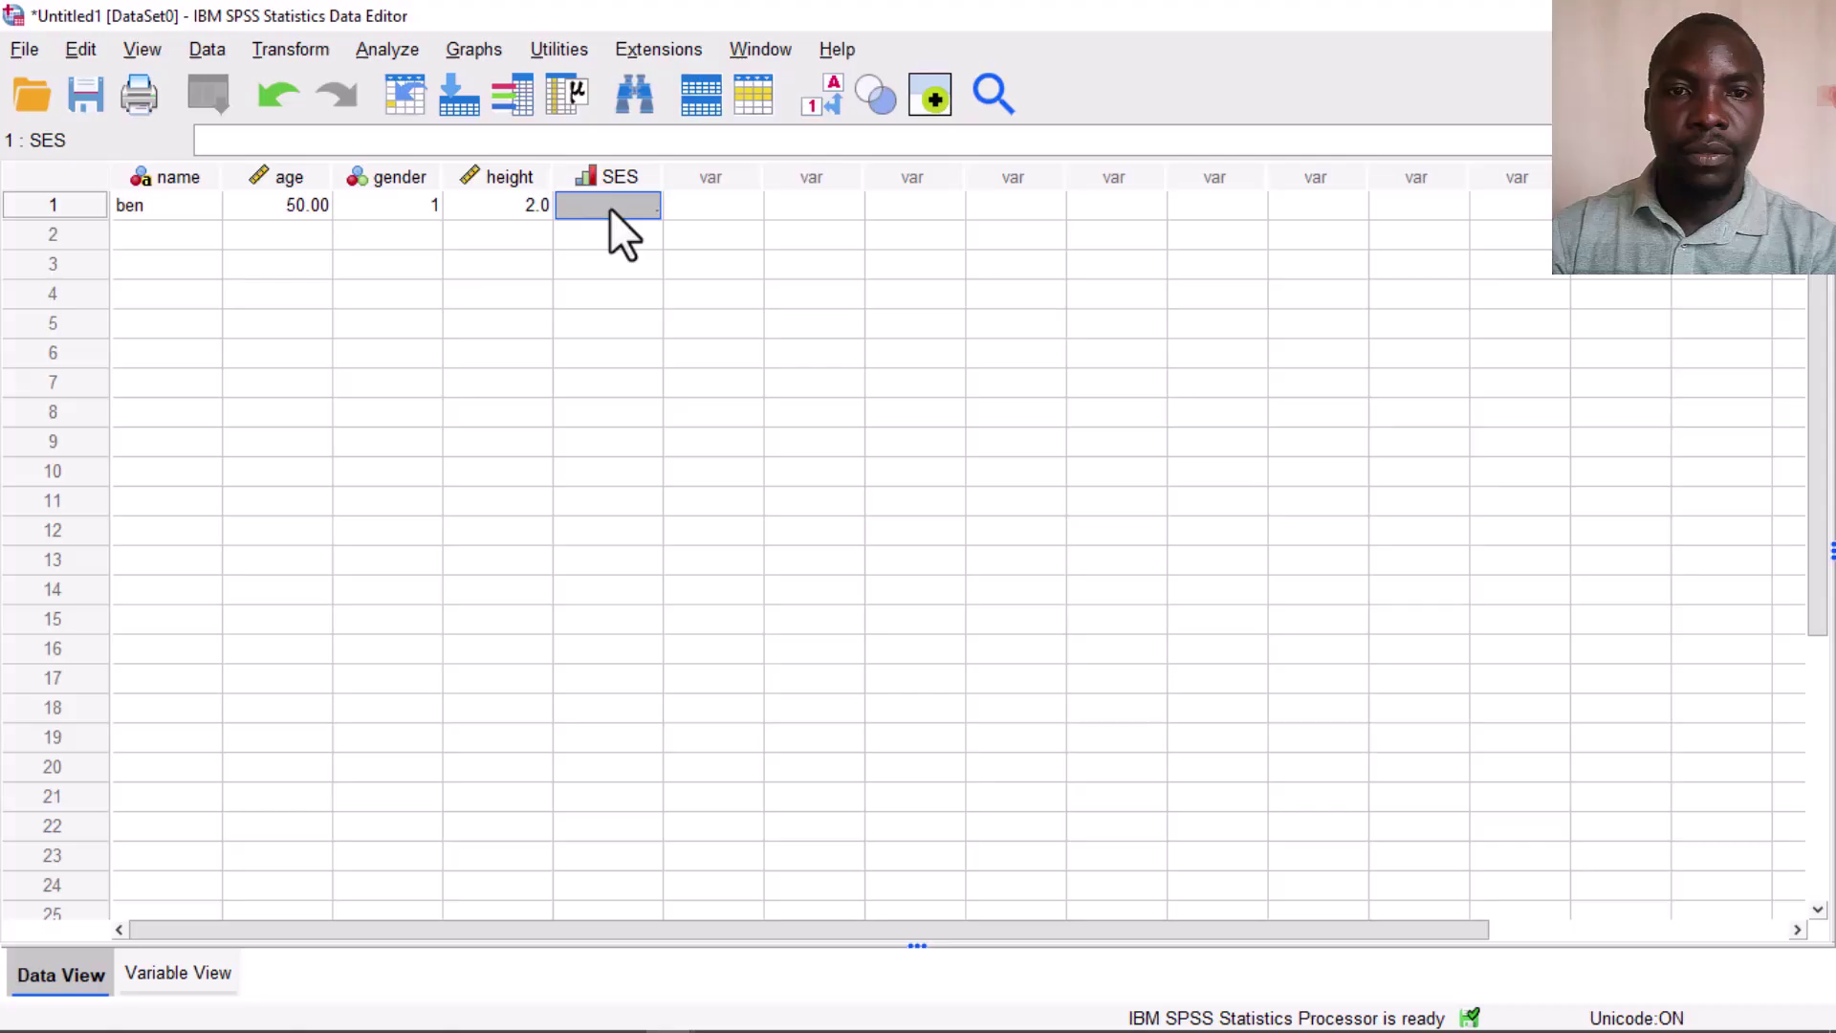
type("1")
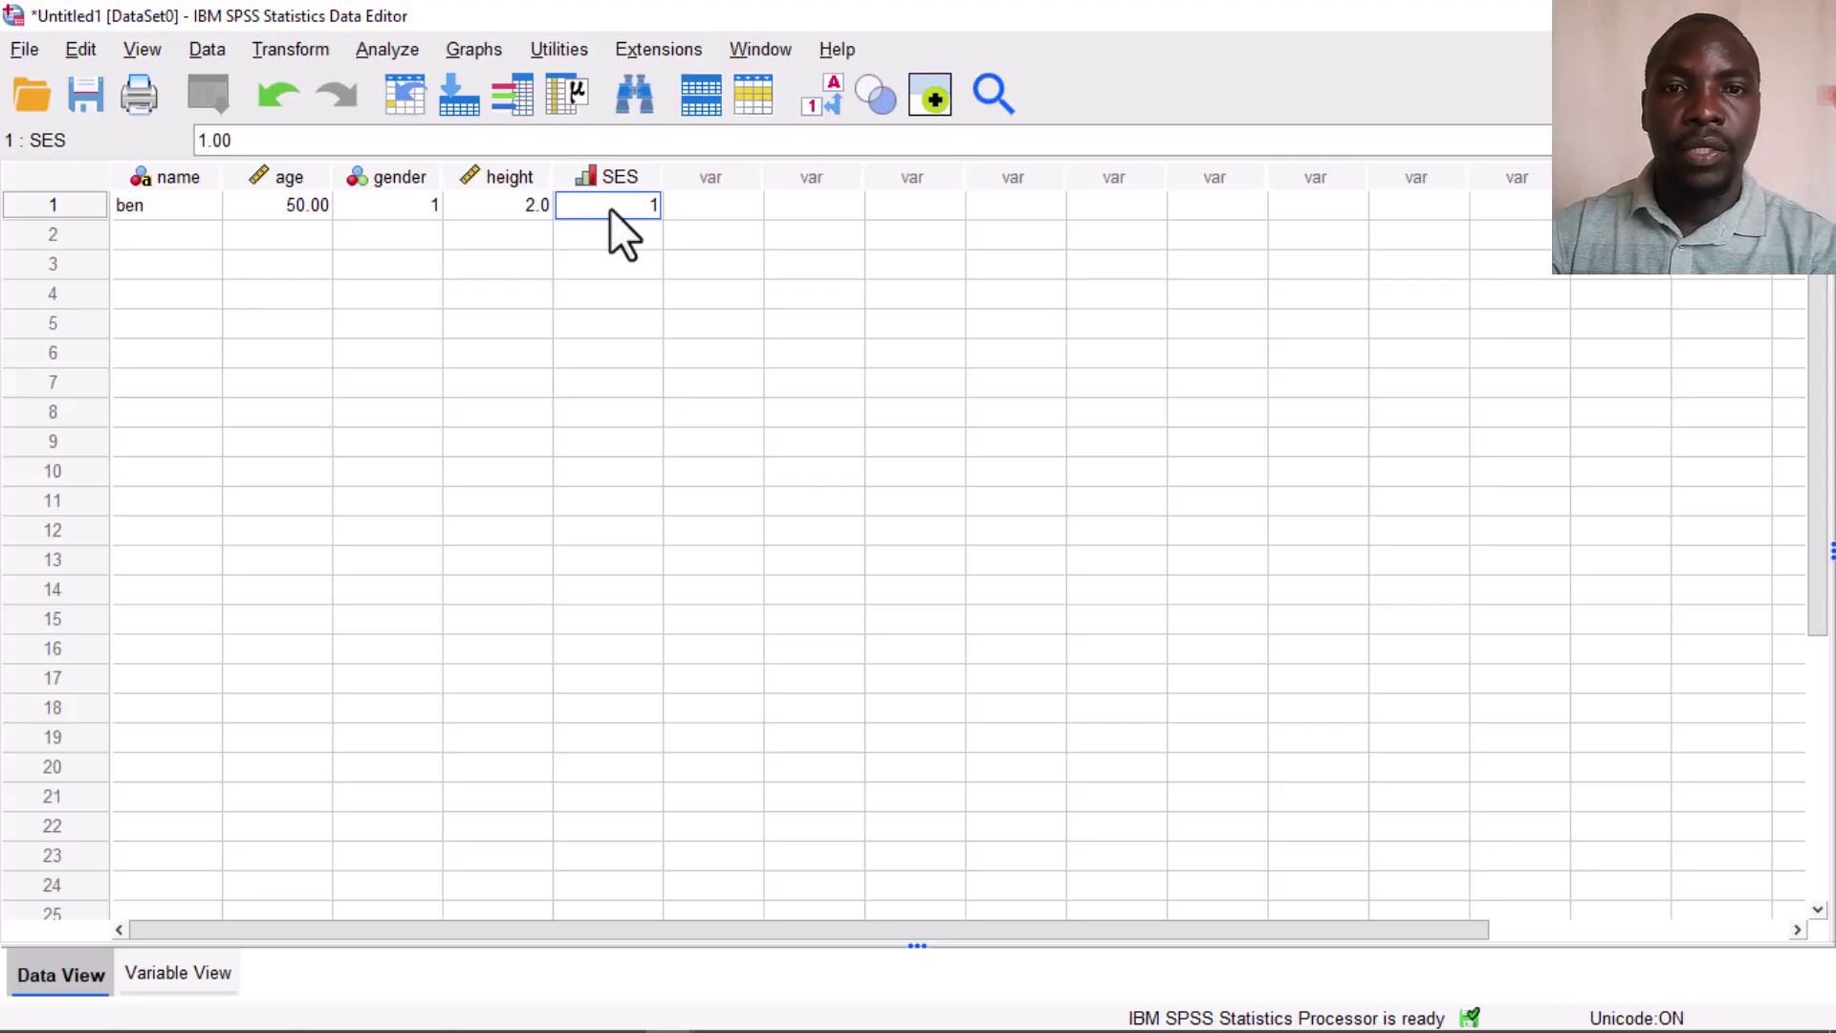
left_click(538, 258)
left_click(65, 205)
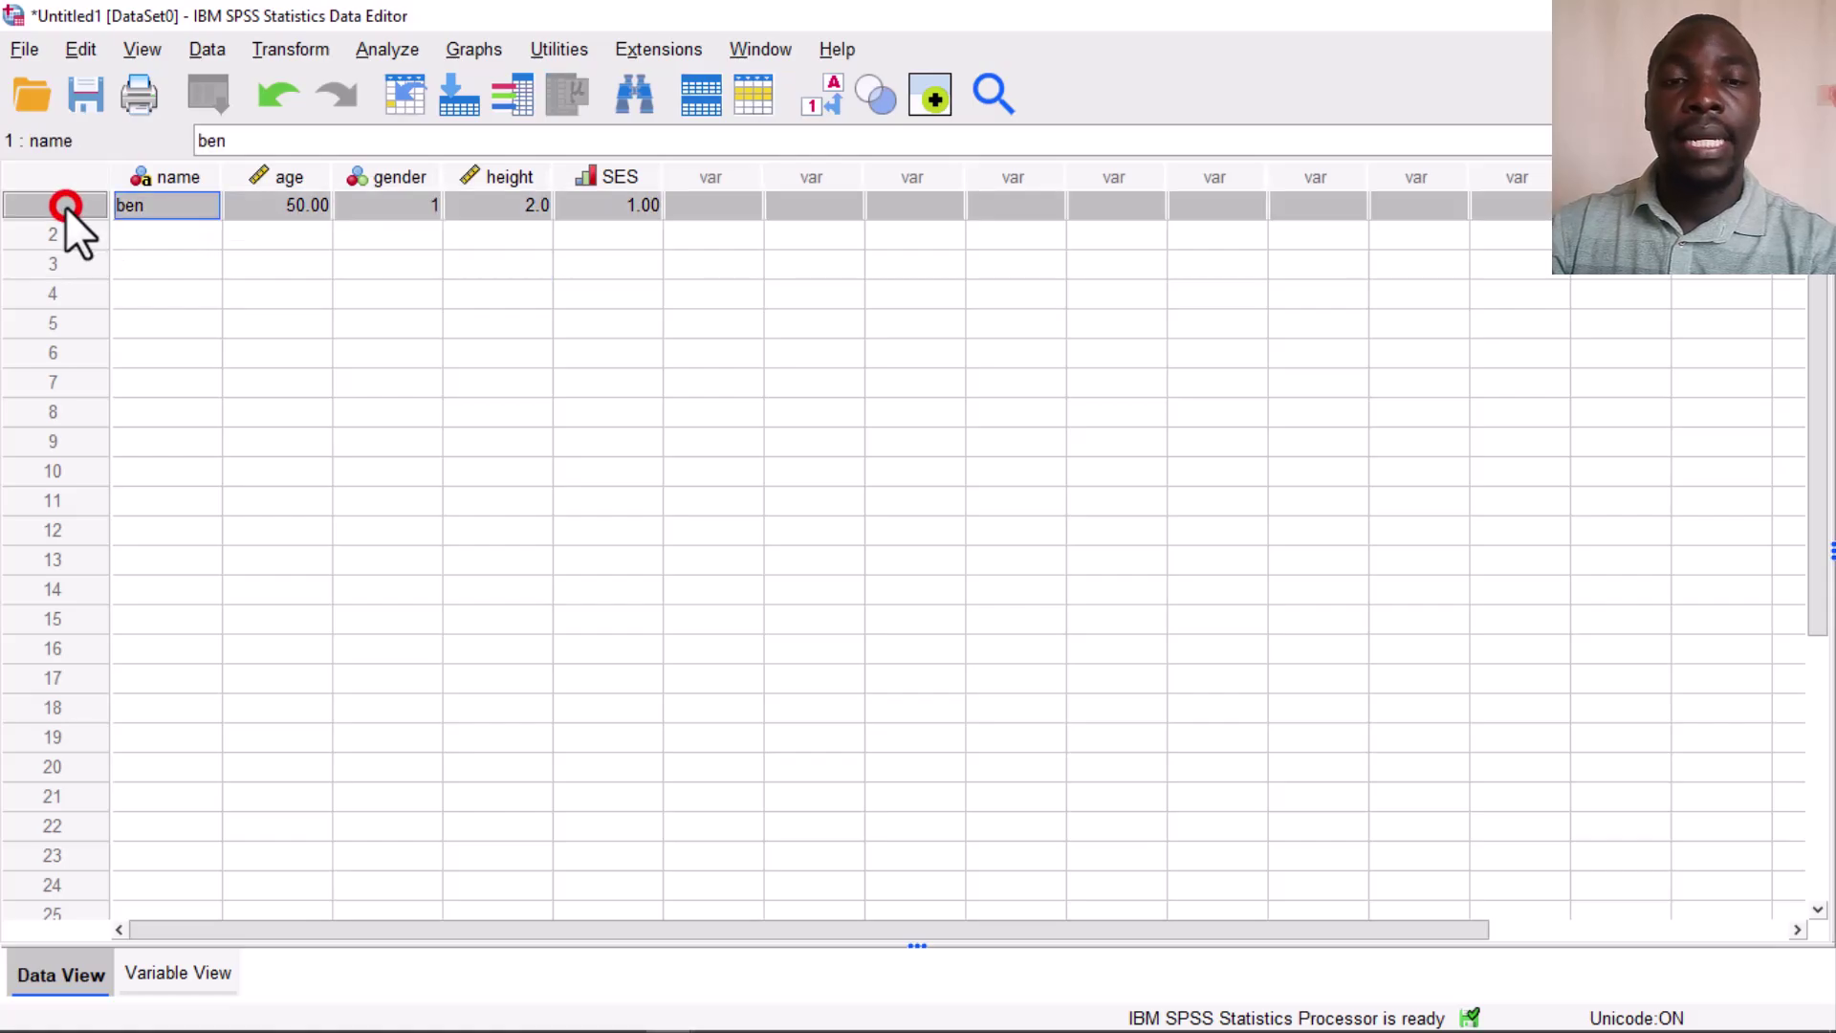
Begin the second participant's case in row 2's name cell
left_click(170, 225)
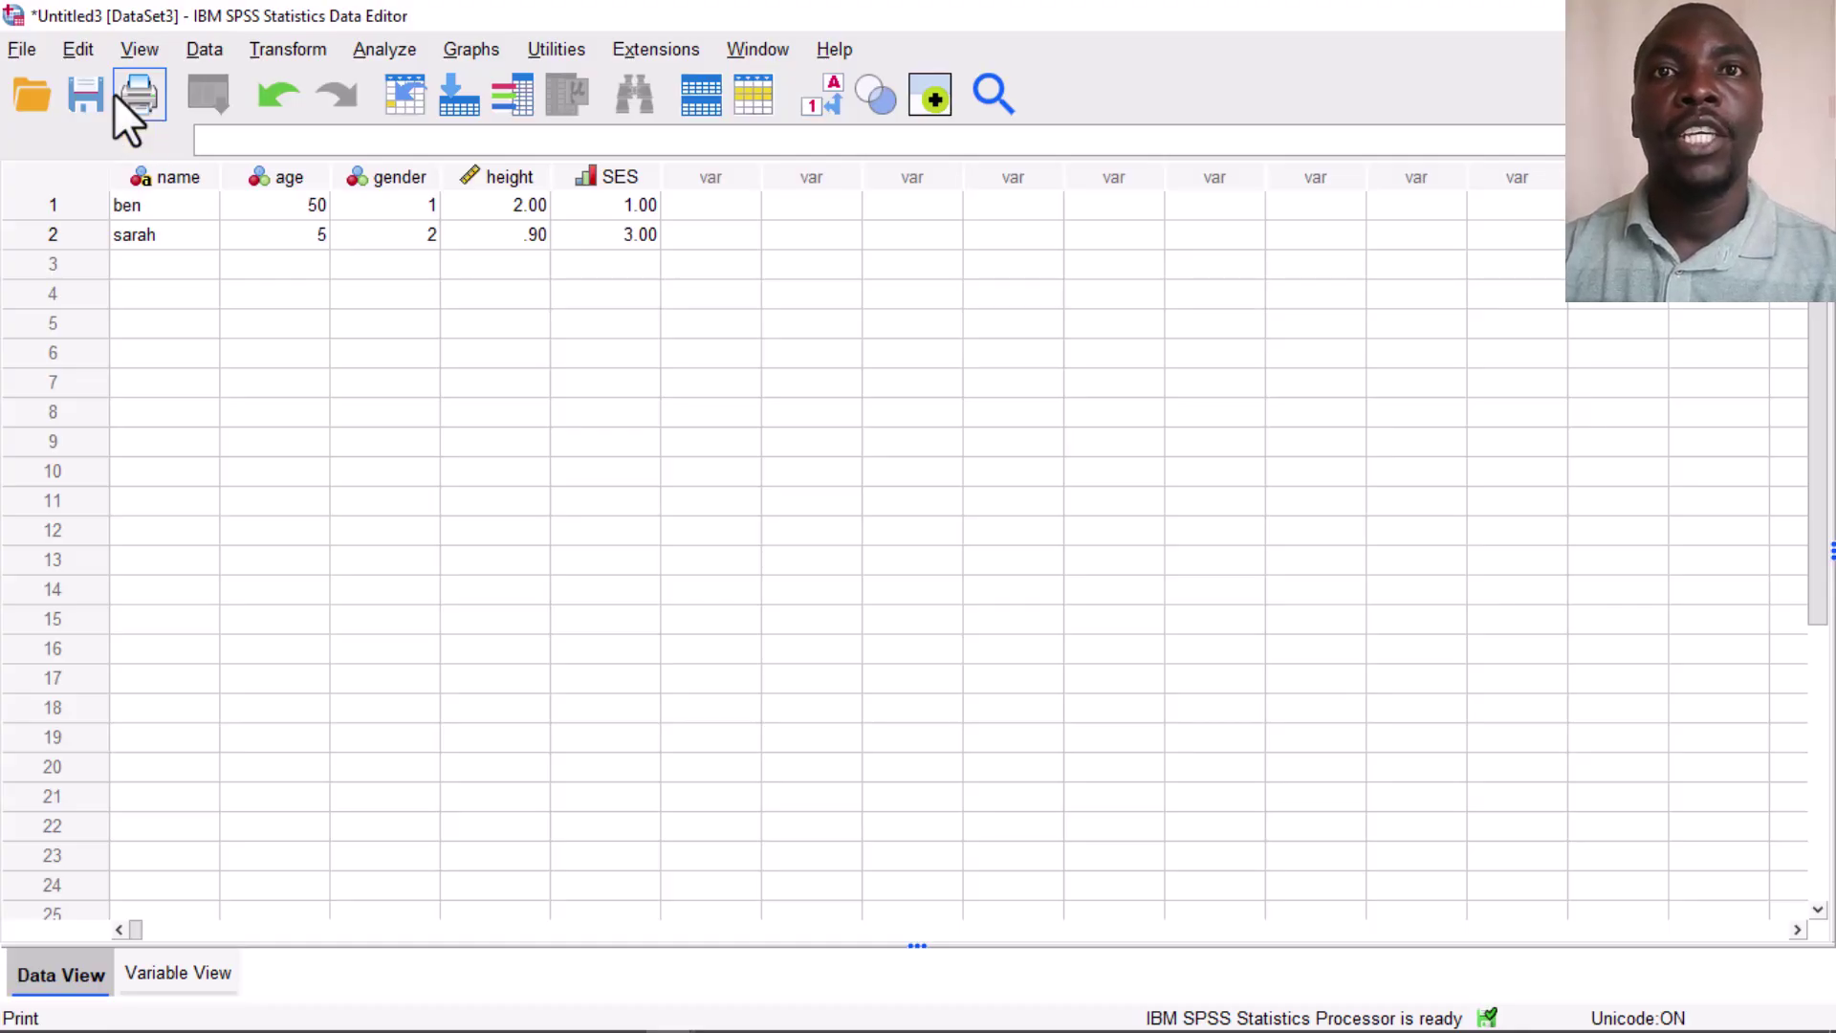
Save the data under the file name 'sample dataset'
left_click(10, 46)
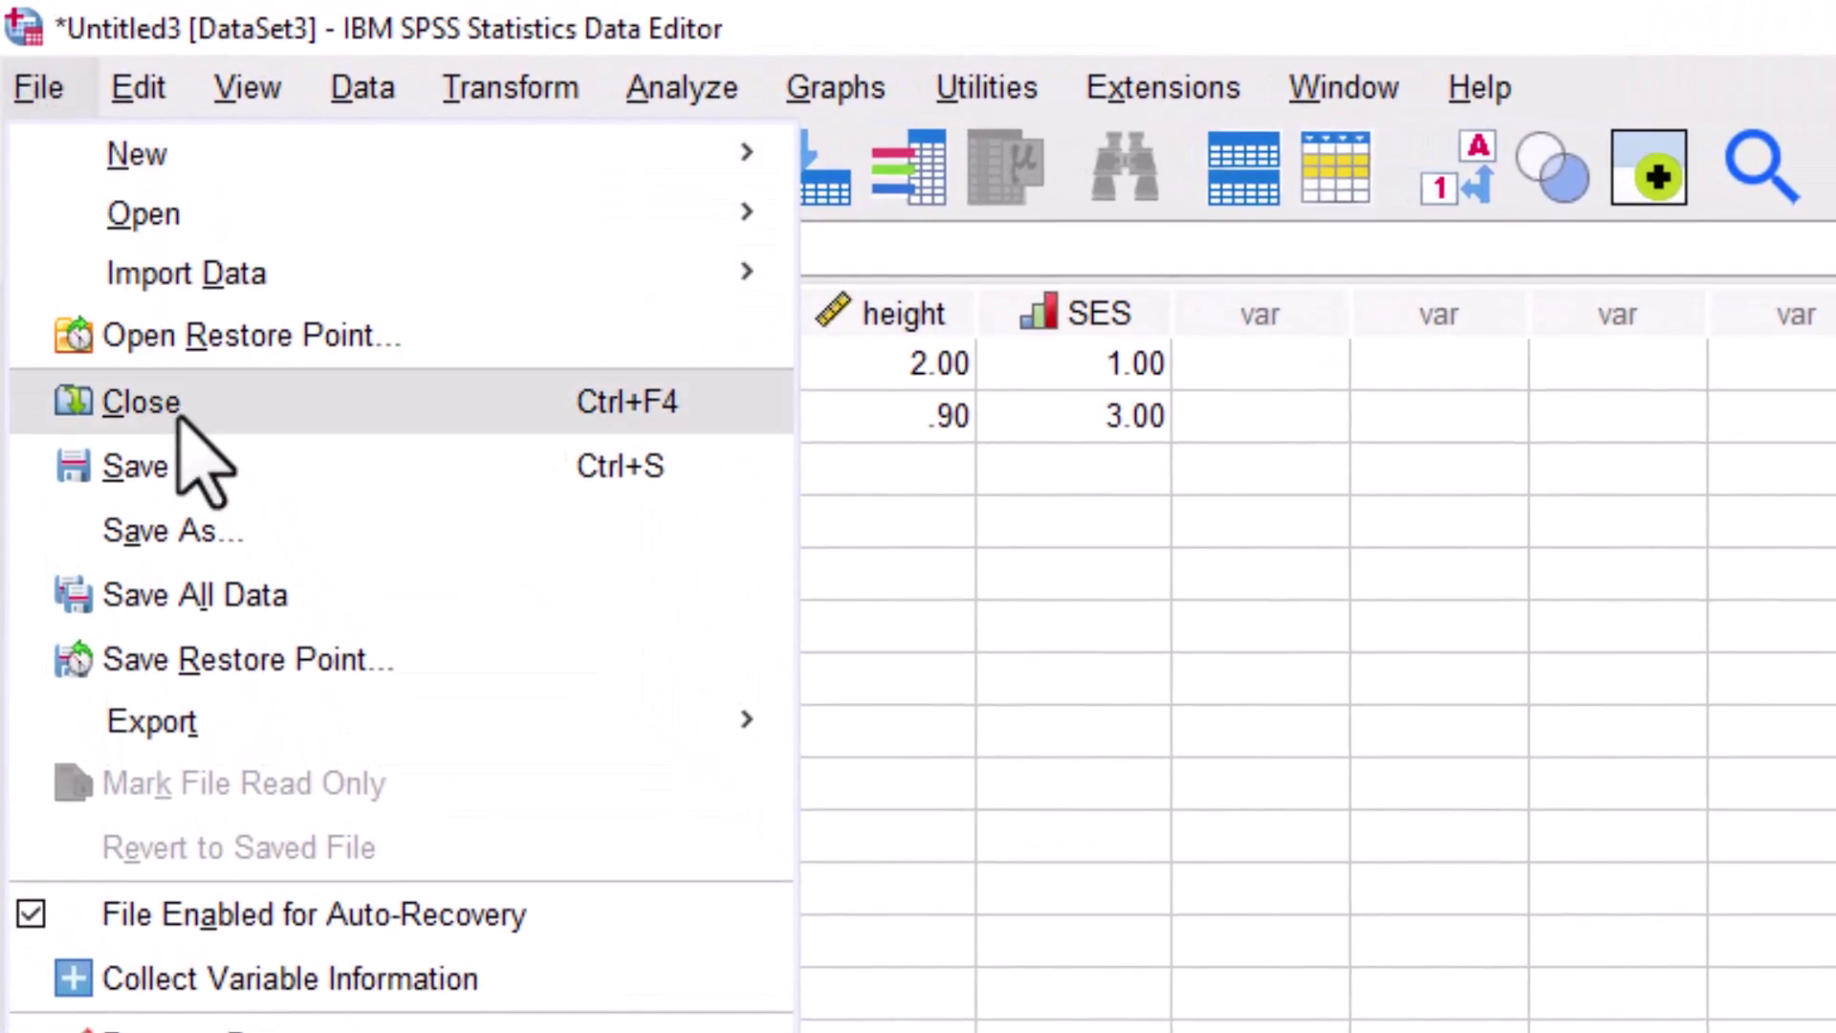
left_click(178, 457)
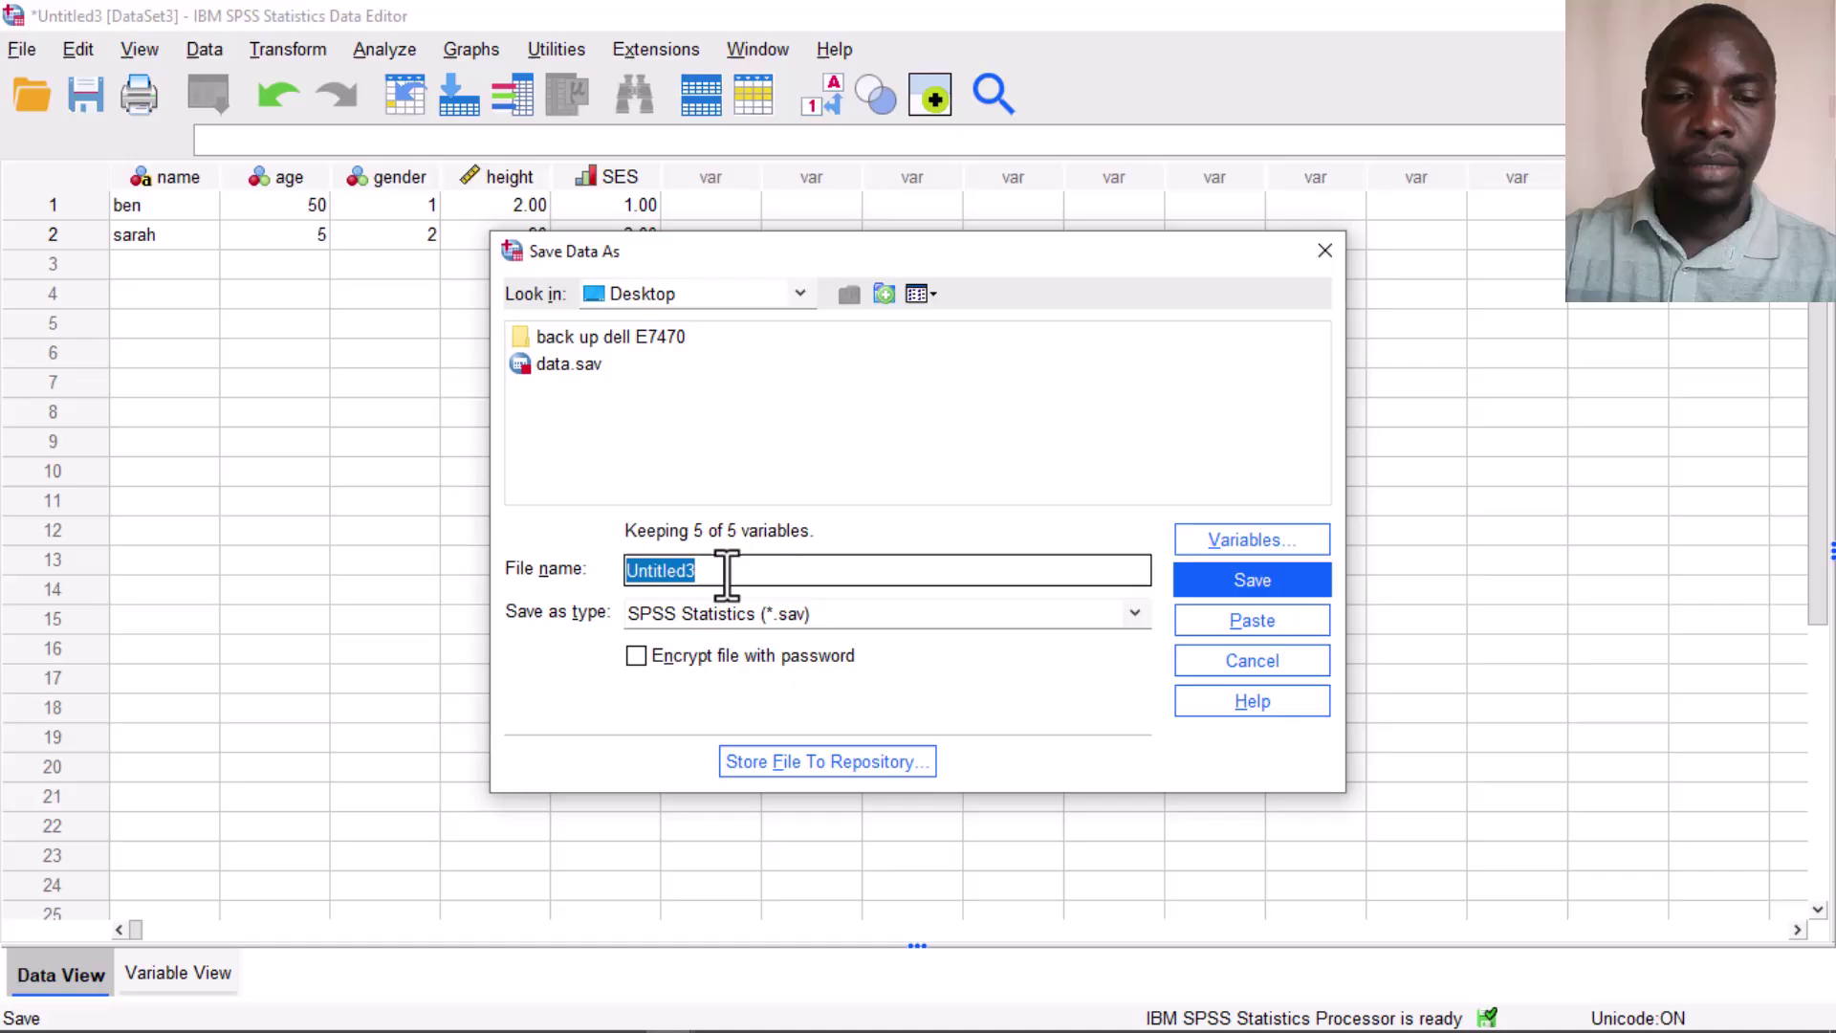
type("sample dataset")
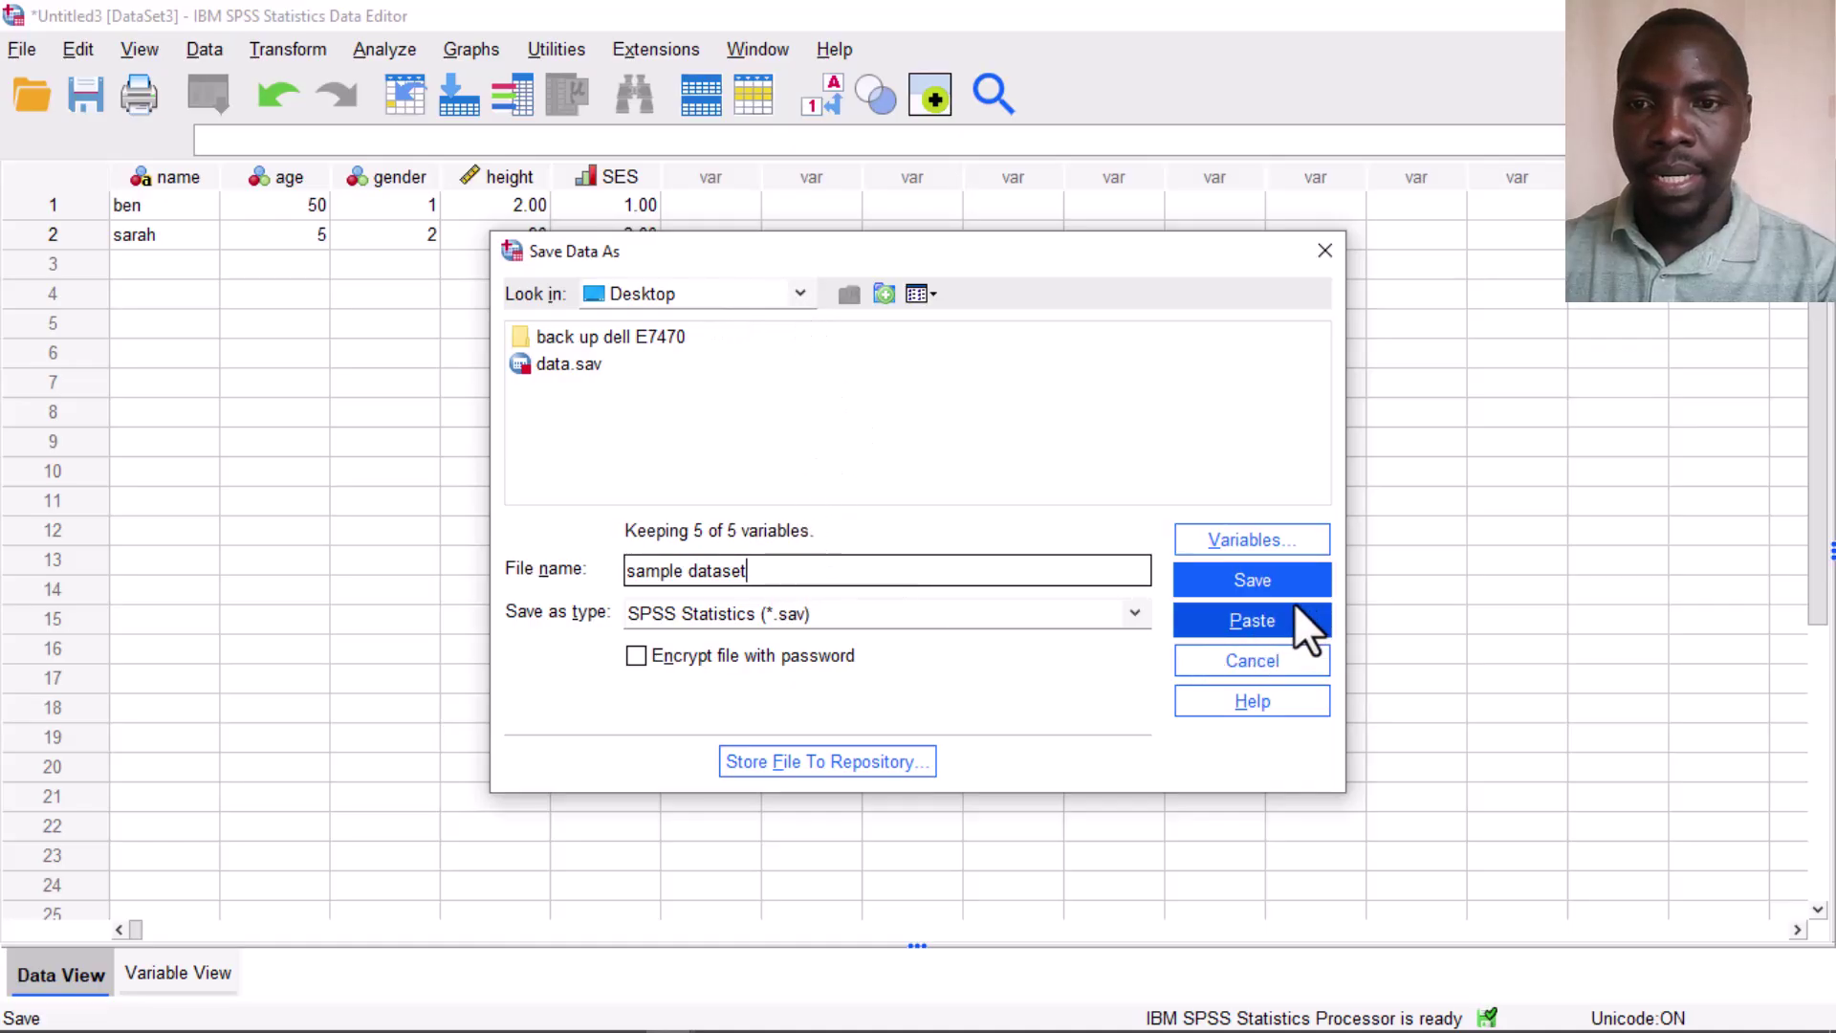
Save the two-case dataset as 'sample dataset.sav'
left_click(1285, 577)
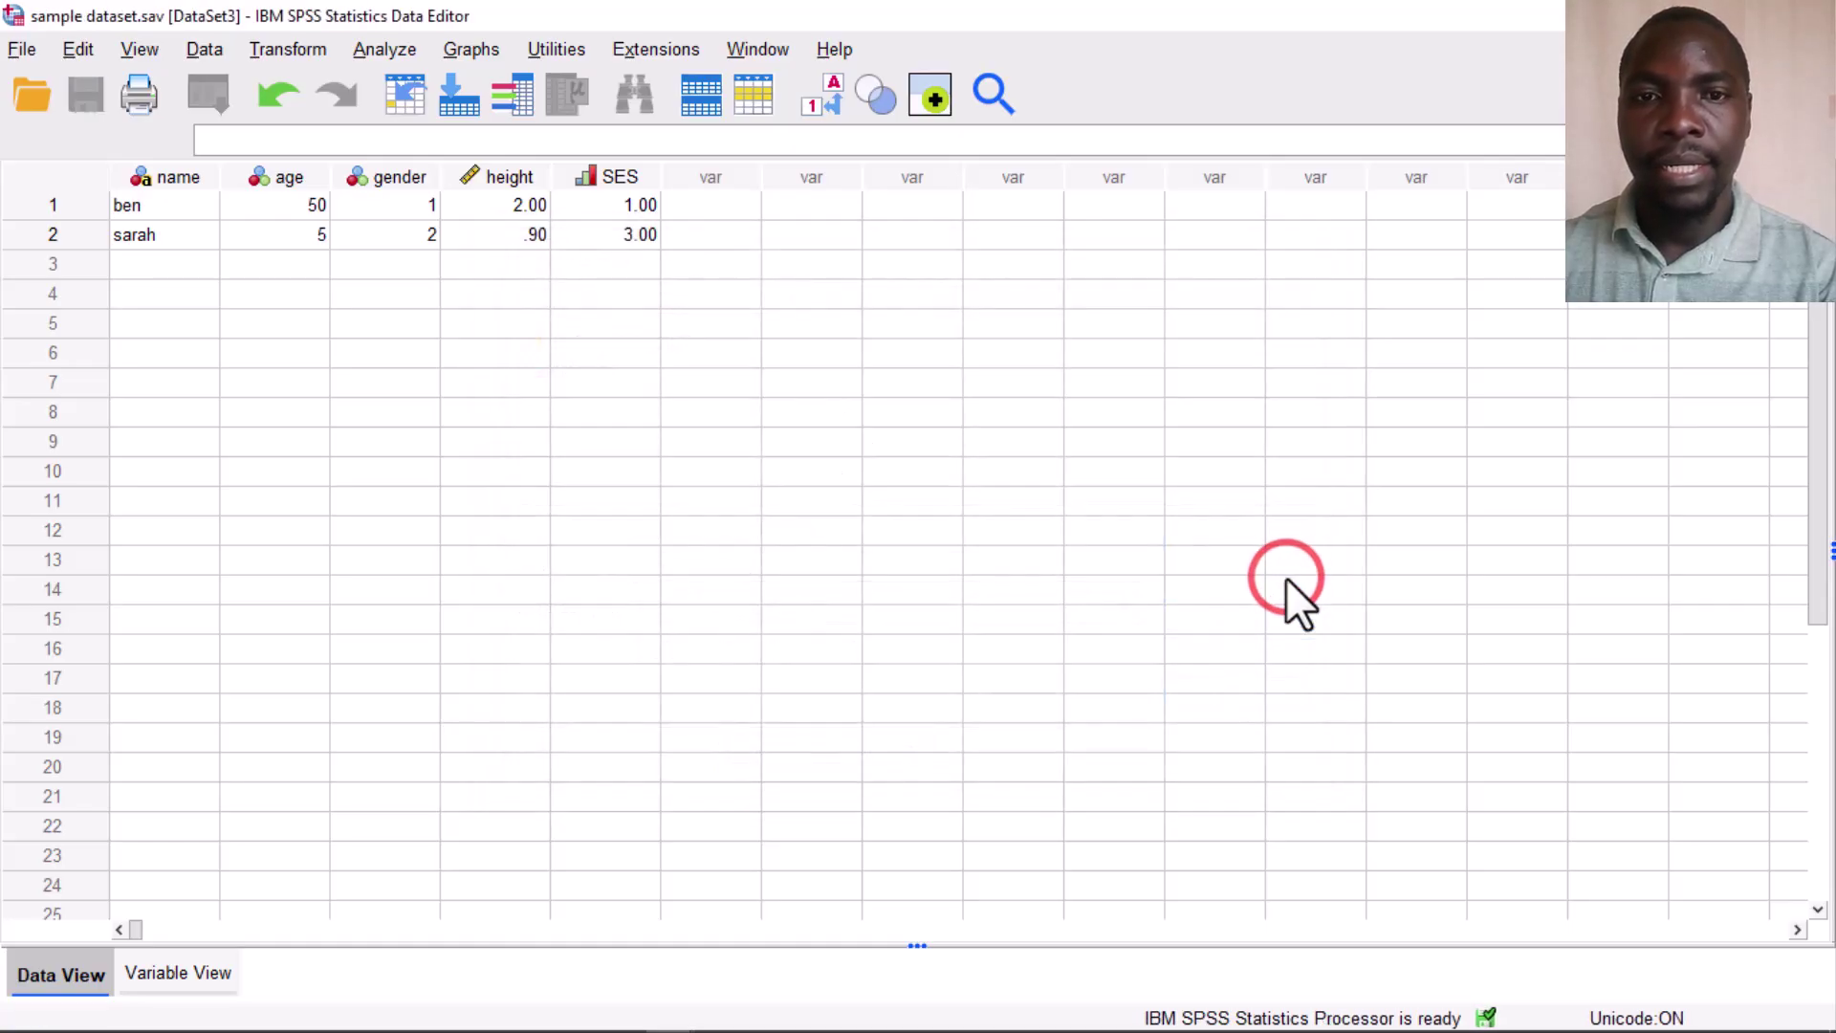